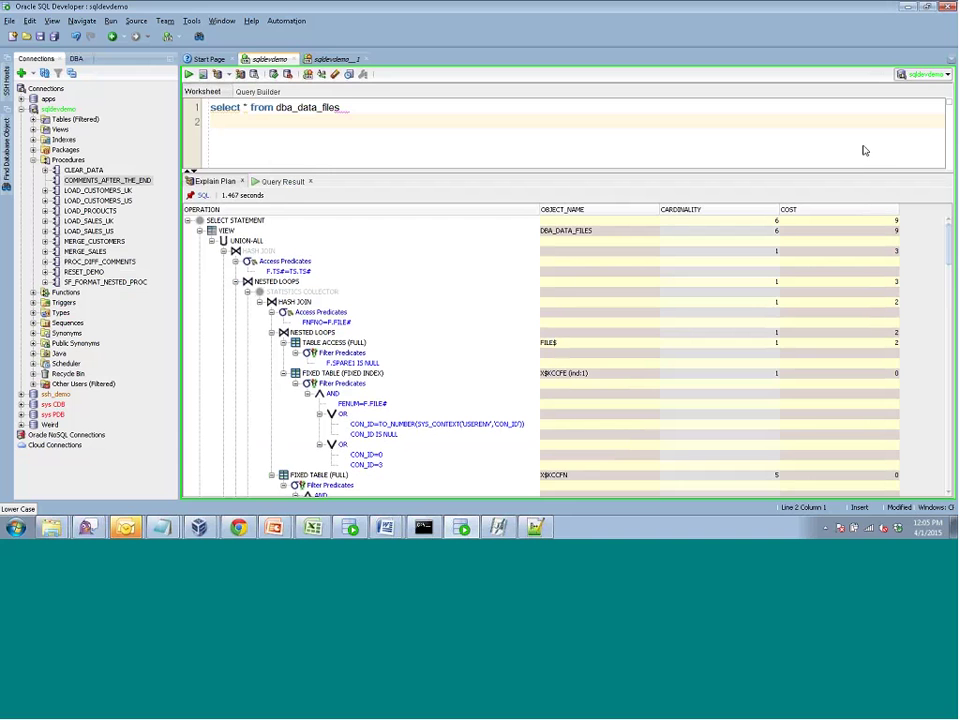
# Check the installed SQL Developer version and build in the About information
pyautogui.click(251, 21)
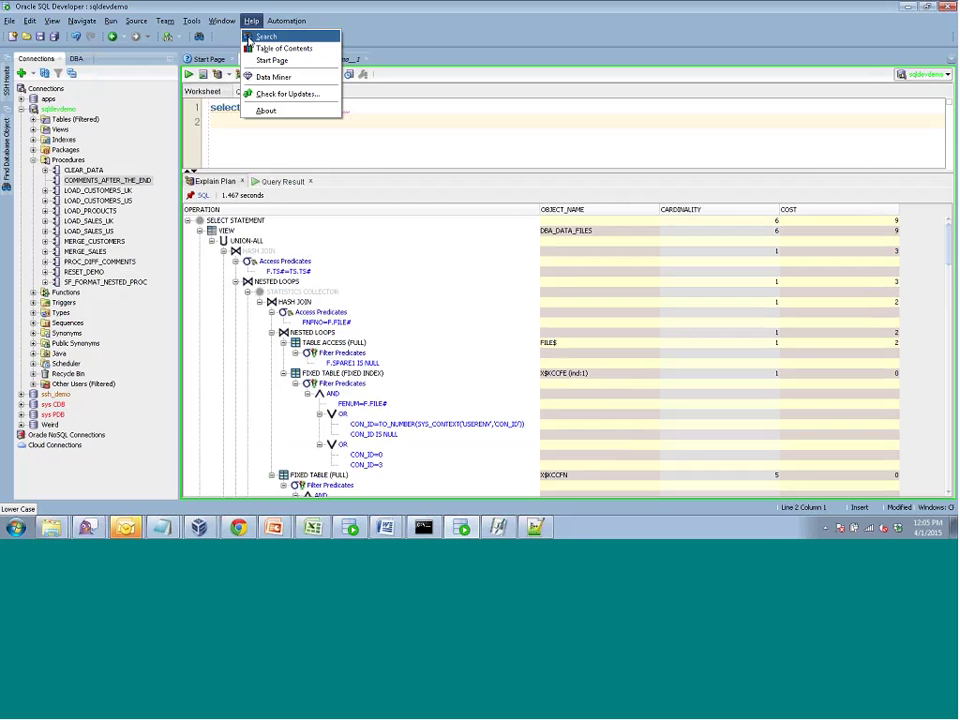
pyautogui.click(263, 111)
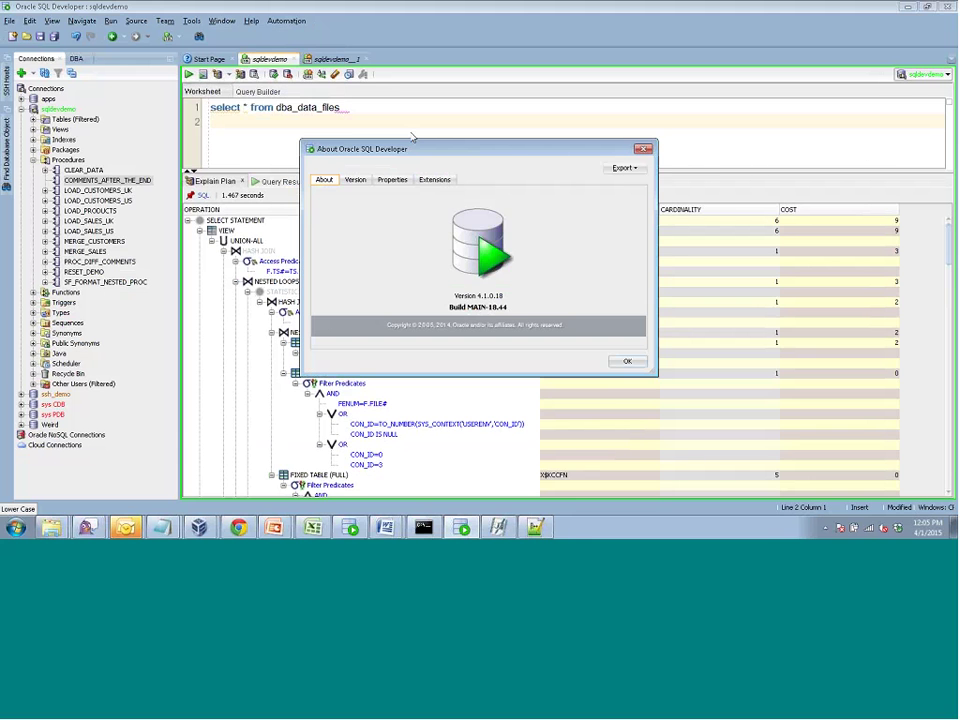
pyautogui.click(642, 148)
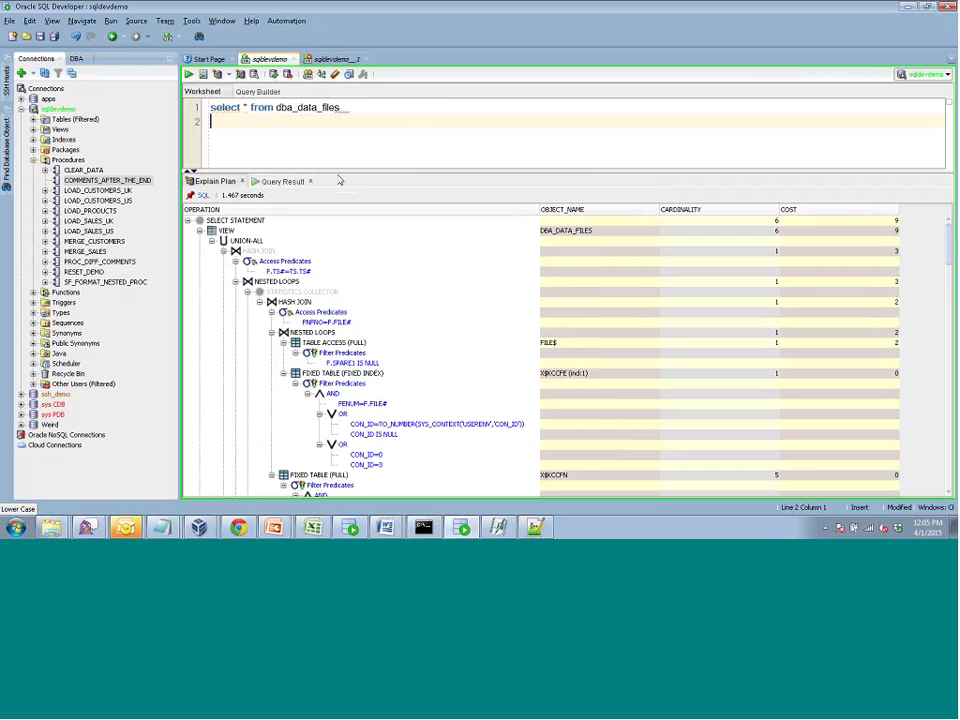
# Enlarge the explain plan area by shrinking the query editor's height and the Connections tree's width
pyautogui.moveTo(337, 170); pyautogui.dragTo(339, 146)
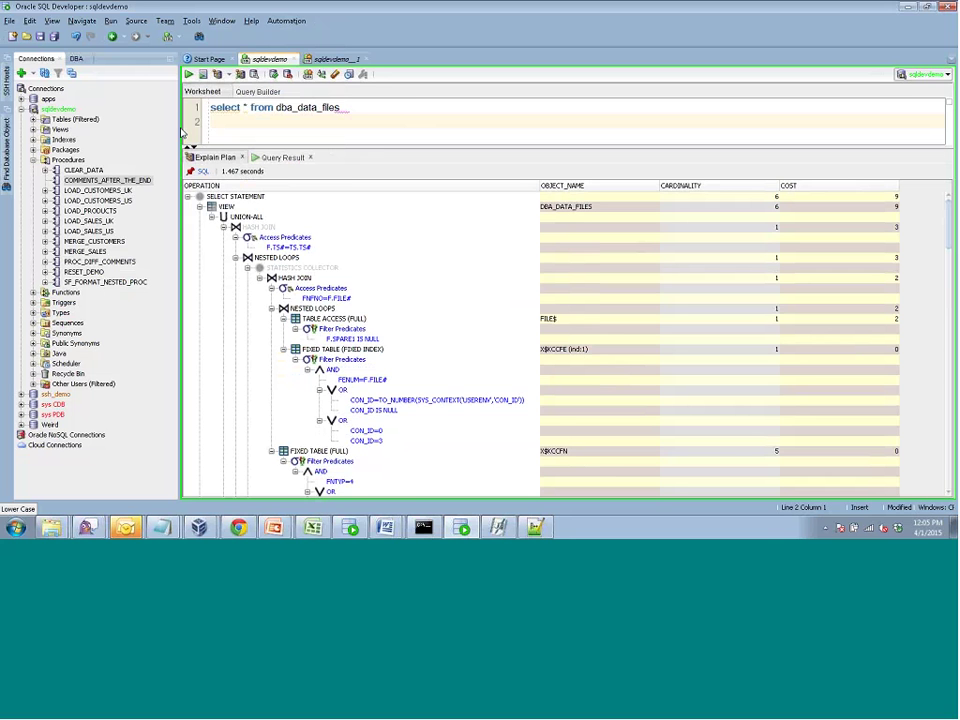
pyautogui.moveTo(176, 100); pyautogui.dragTo(162, 131)
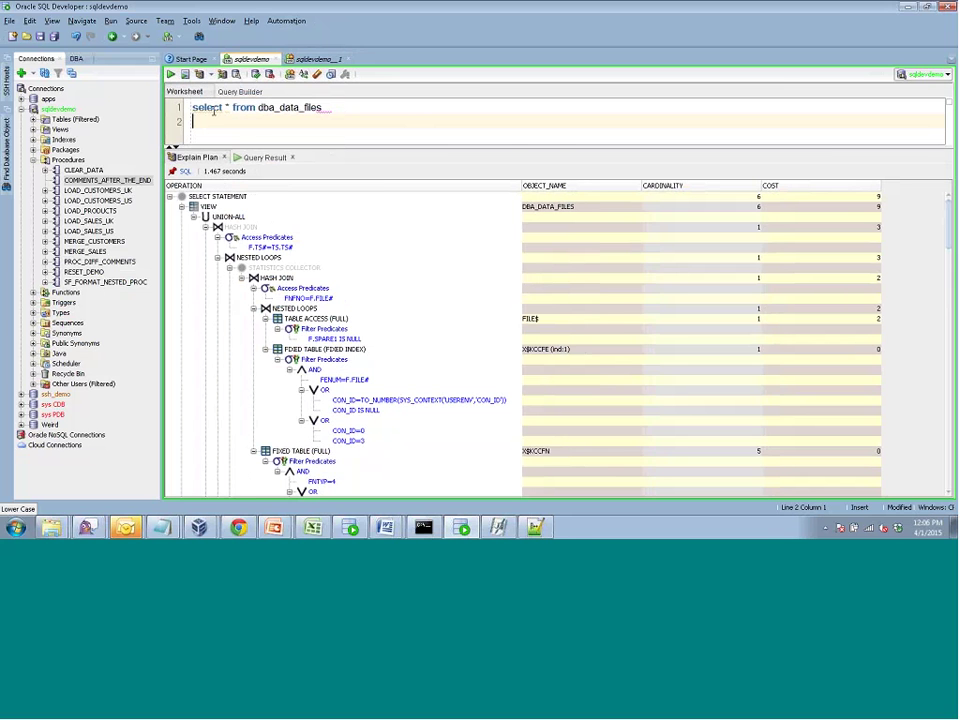
pyautogui.moveTo(214, 114)
# Open the Database Autotrace/Explain Plan preferences and position the dialog so its settings are in view
pyautogui.click(193, 22)
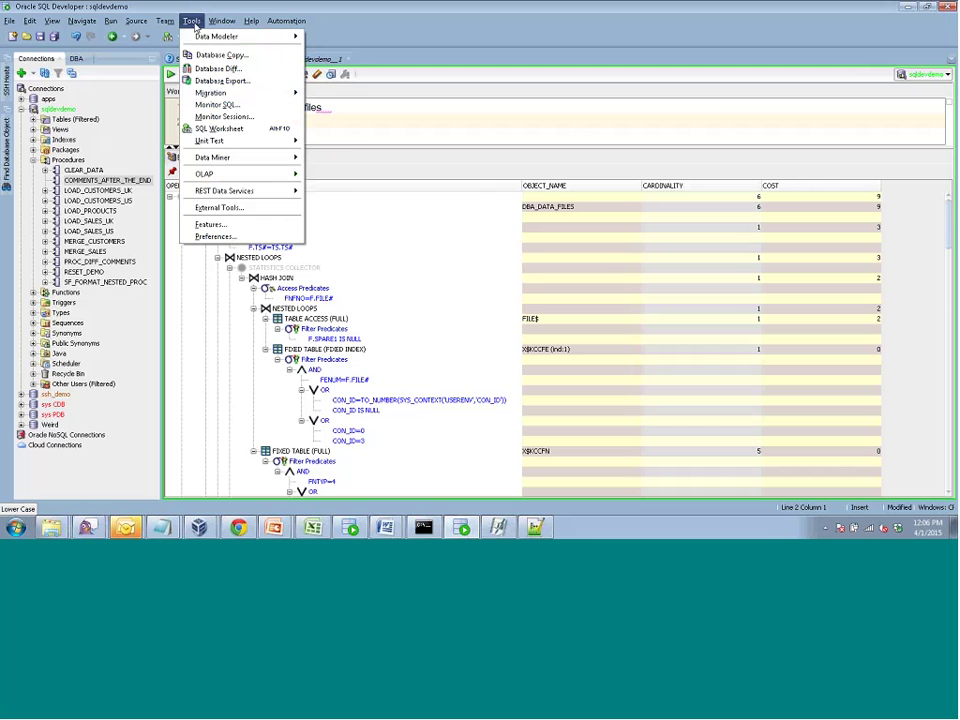
pyautogui.click(252, 238)
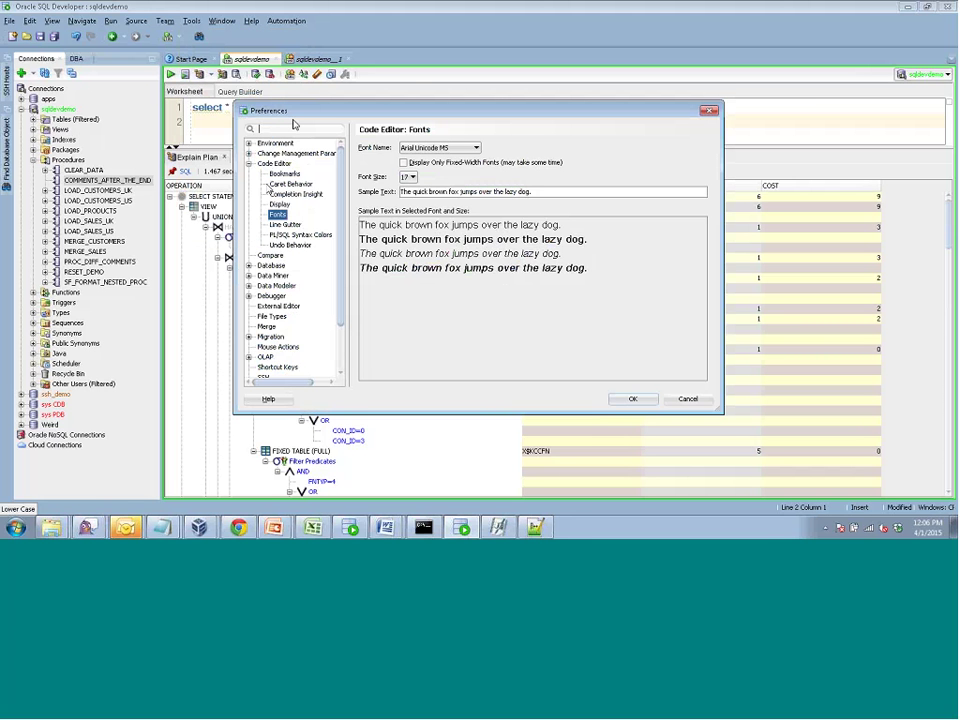
pyautogui.moveTo(285, 111); pyautogui.dragTo(405, 76)
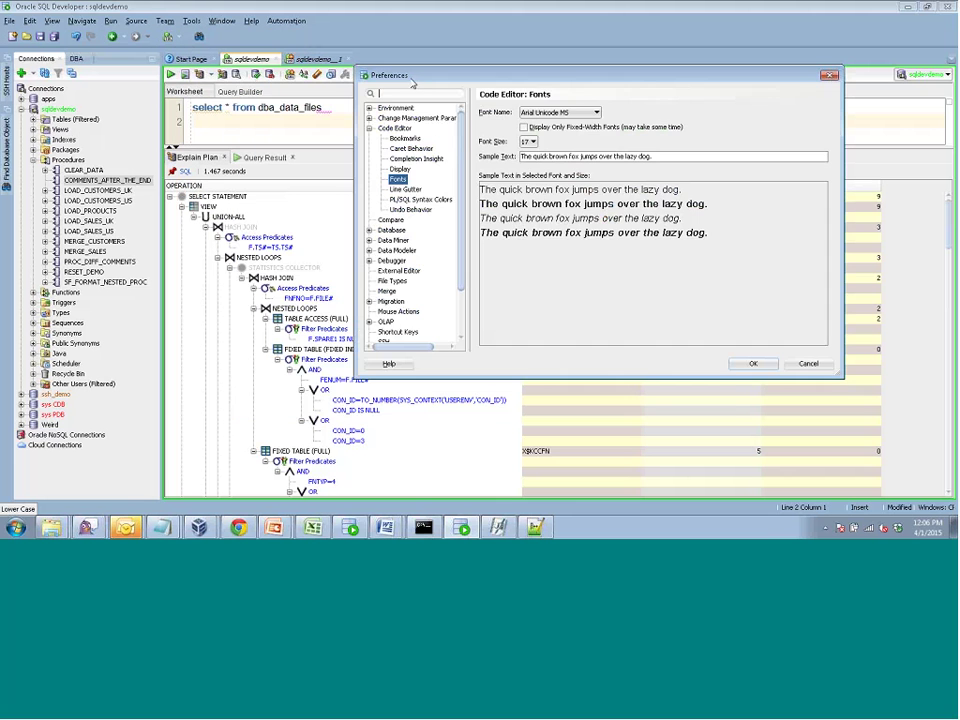
pyautogui.click(369, 128)
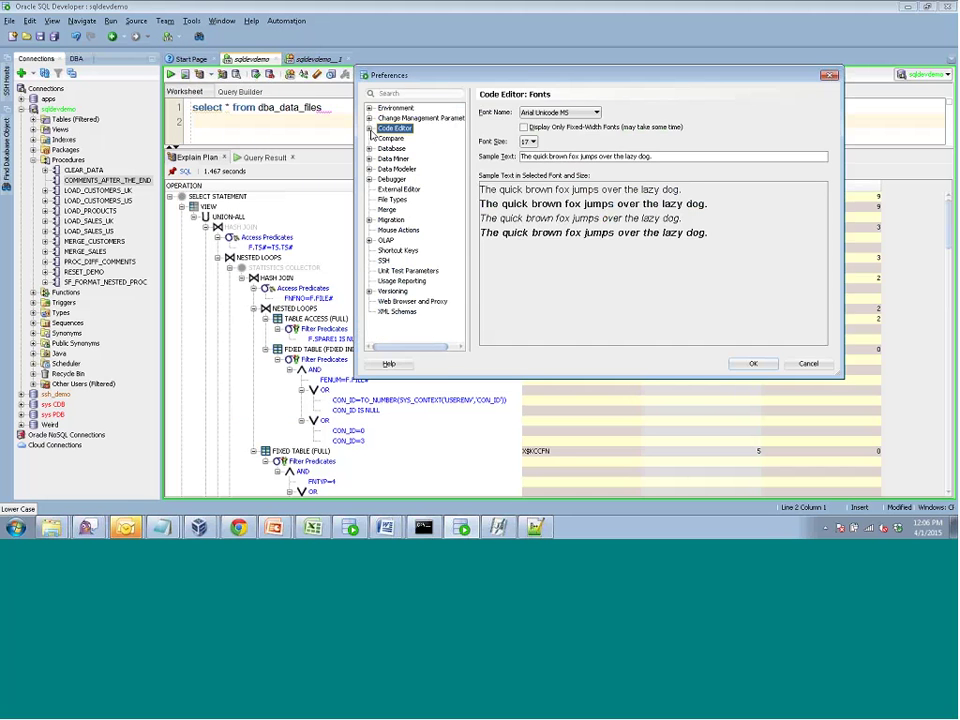
pyautogui.click(369, 148)
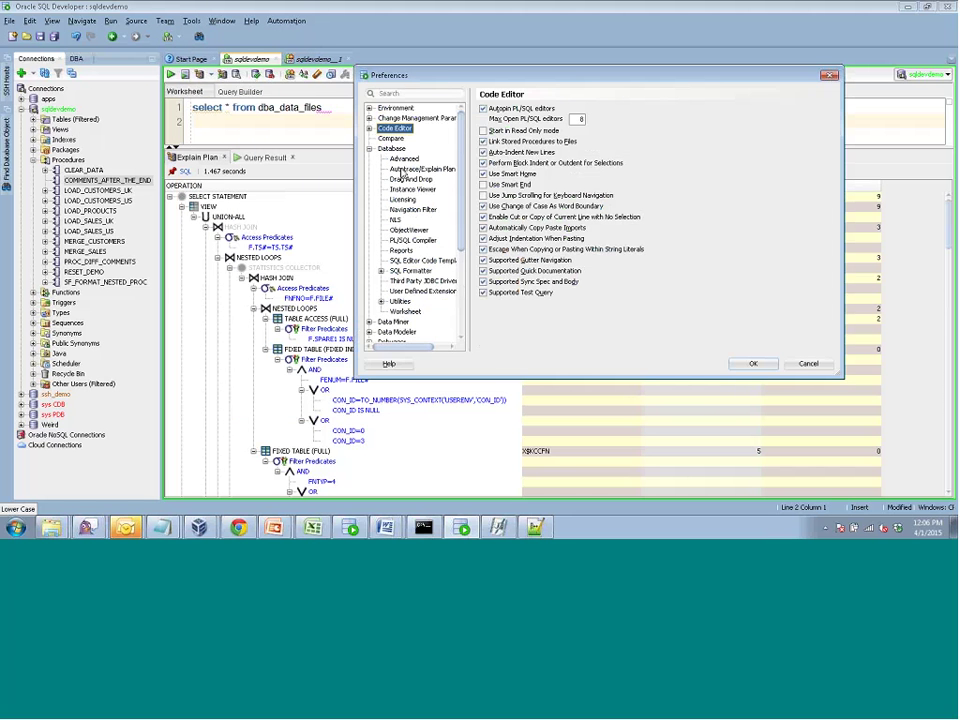
pyautogui.click(414, 170)
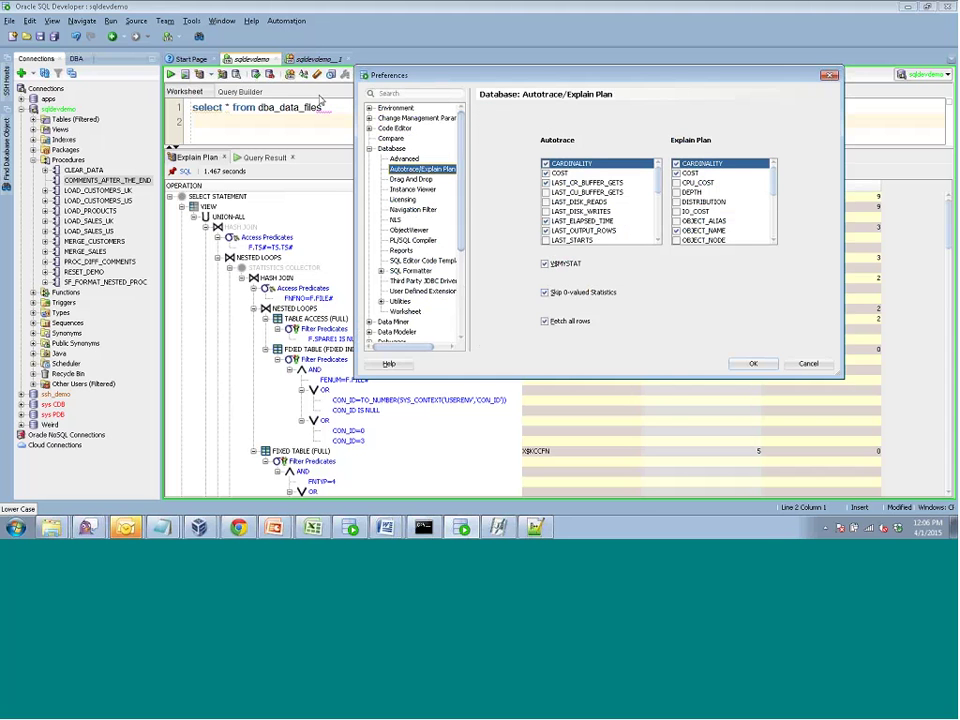
pyautogui.moveTo(375, 75); pyautogui.dragTo(200, 121)
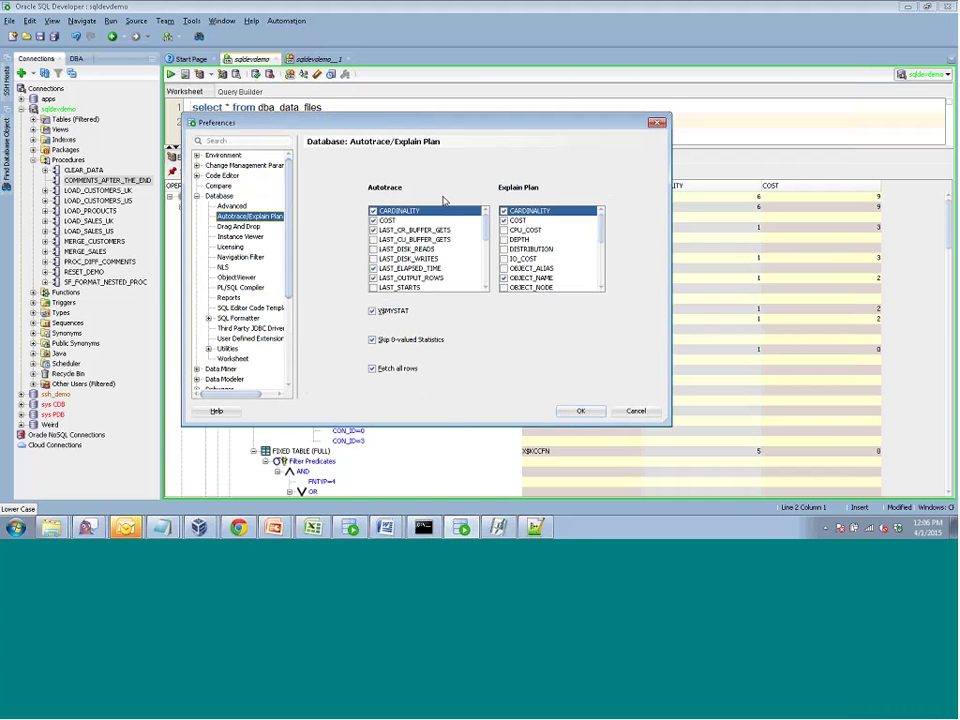
# Review the available Explain Plan columns, enable CPU_COST and IO_COST, and apply the preferences
pyautogui.click(477, 212)
pyautogui.moveTo(602, 236); pyautogui.dragTo(604, 274)
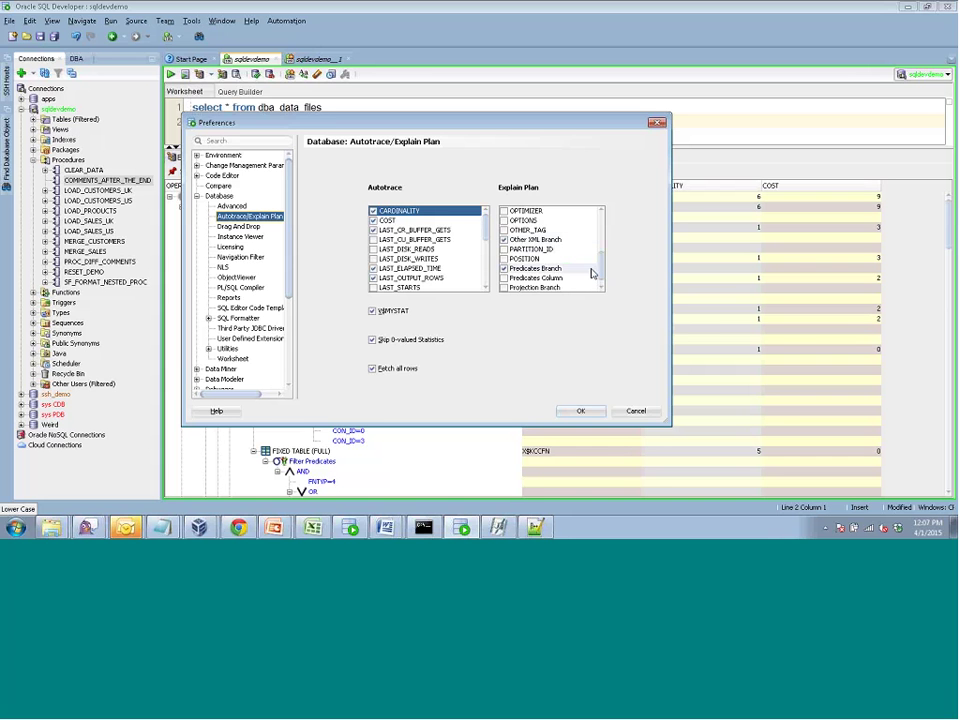
pyautogui.scroll(-1, 592, 271)
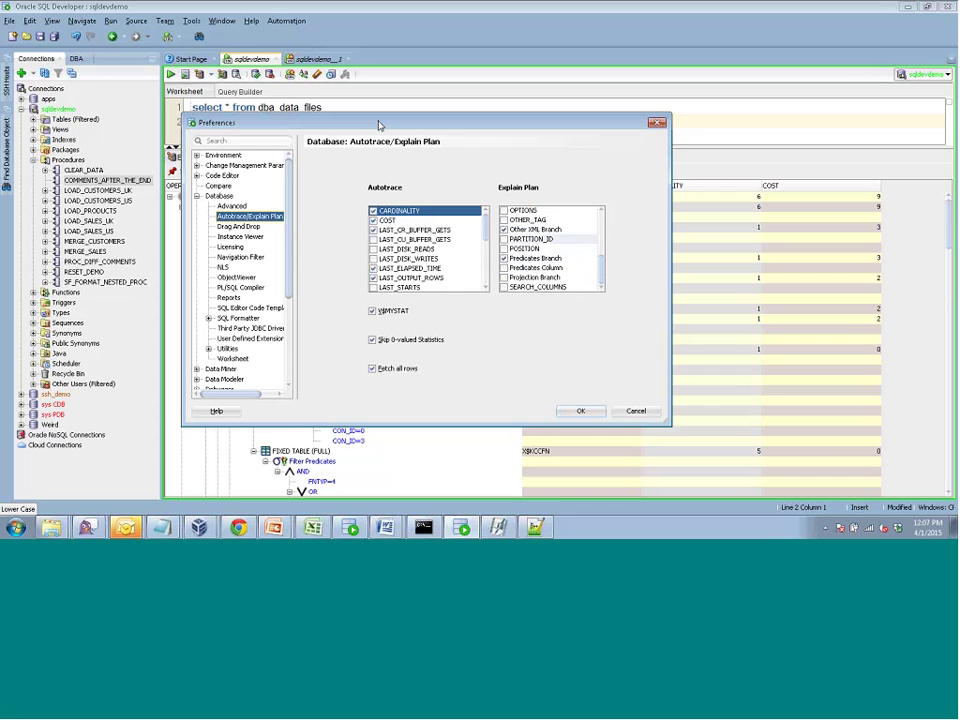
pyautogui.moveTo(379, 125); pyautogui.dragTo(349, 139)
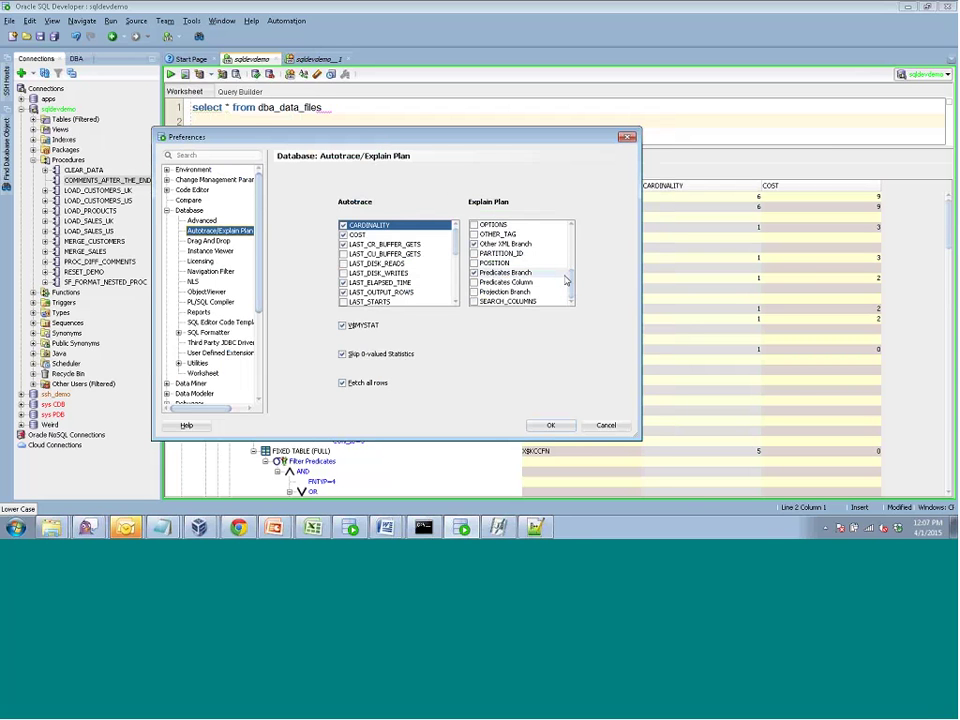
pyautogui.moveTo(572, 285); pyautogui.dragTo(577, 260)
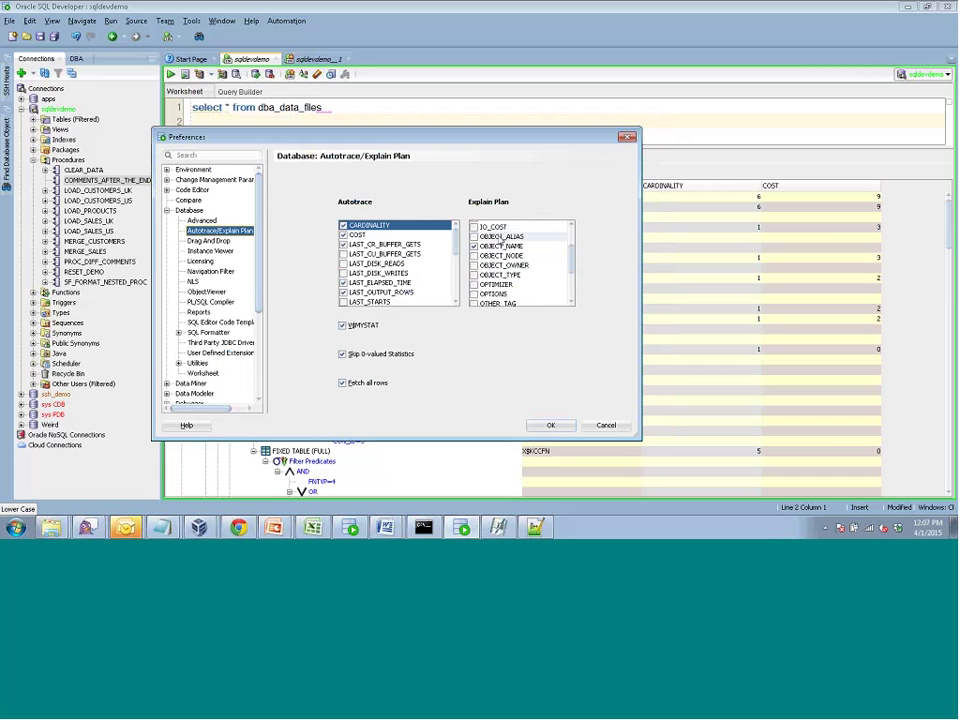
pyautogui.scroll(3, 575, 242)
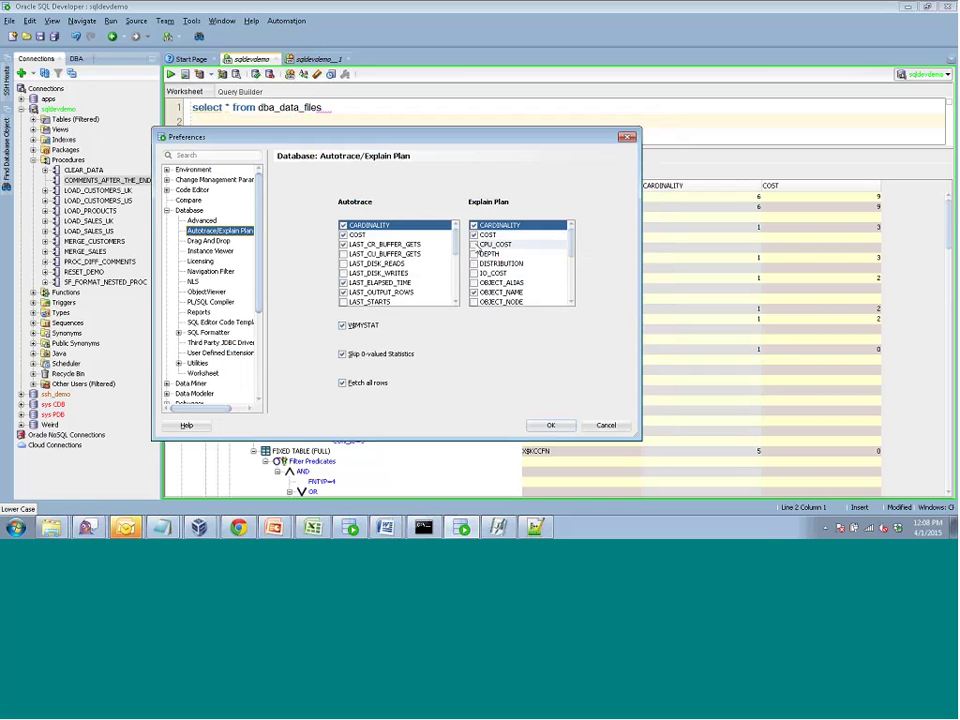
pyautogui.click(474, 244)
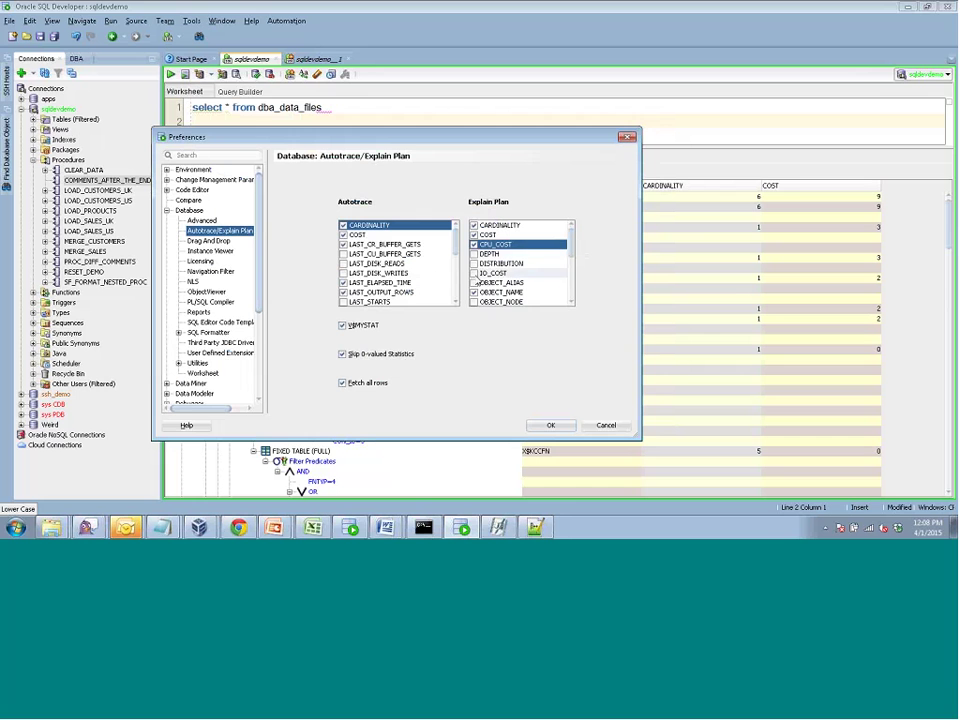
pyautogui.click(474, 273)
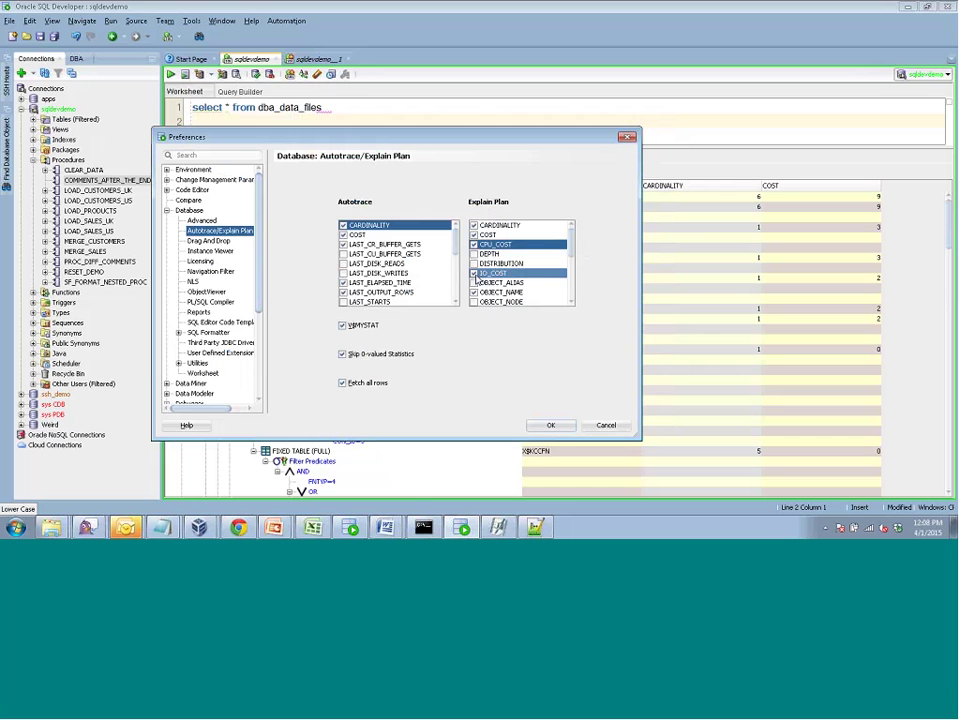
pyautogui.click(551, 426)
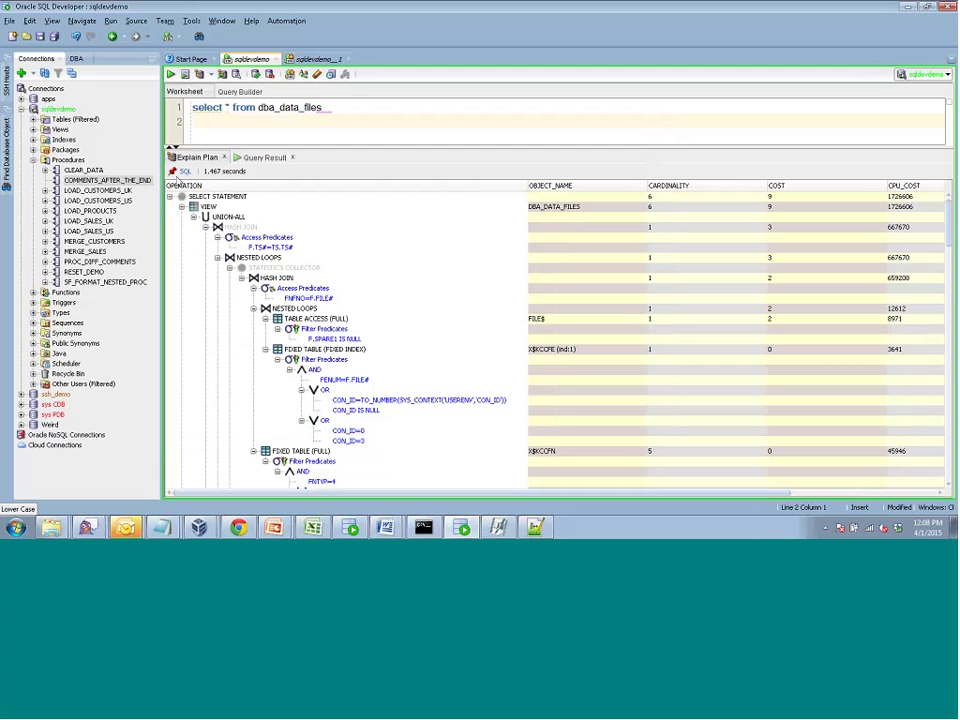
# Keep the existing explain plan, generate a second one for the dba_data_files query, and inspect its CPU_COST and IO_COST columns
pyautogui.click(199, 76)
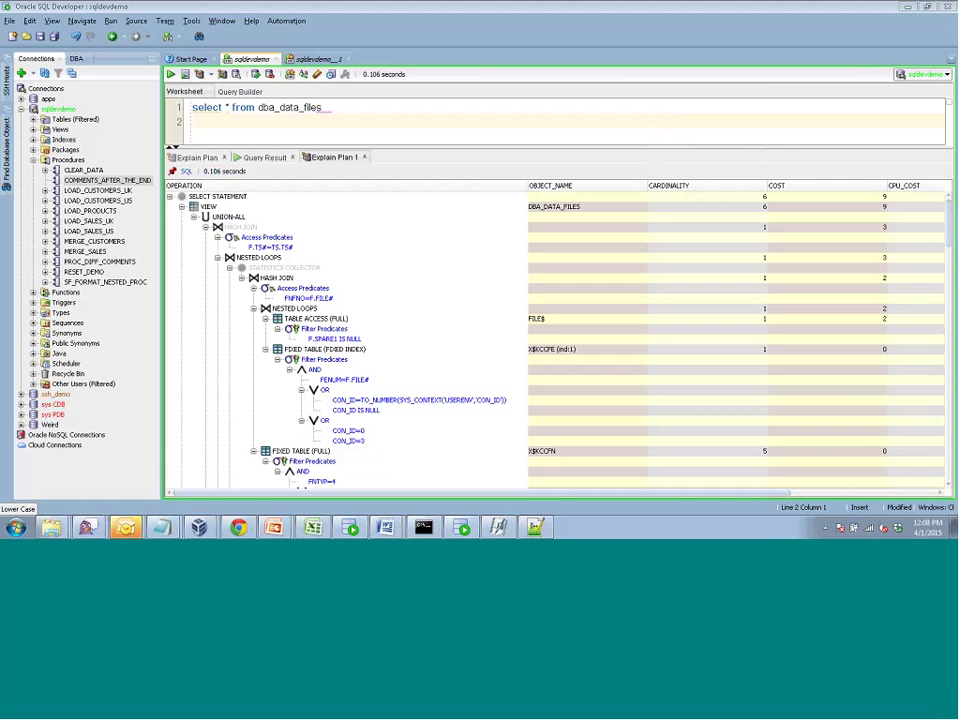
pyautogui.moveTo(575, 493); pyautogui.dragTo(745, 482)
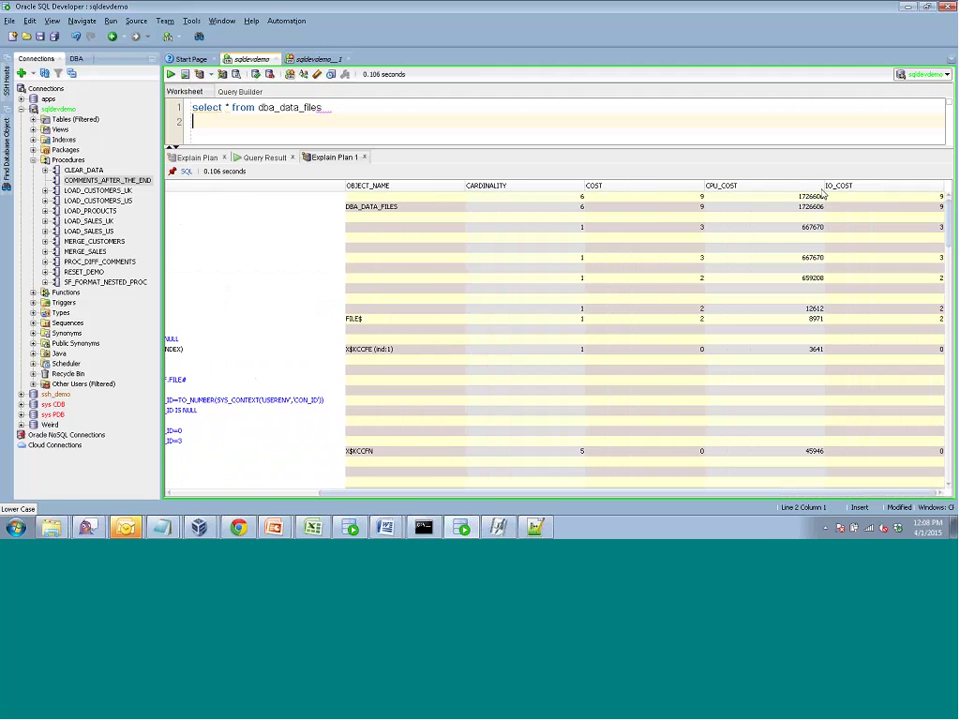
pyautogui.moveTo(540, 491); pyautogui.dragTo(424, 444)
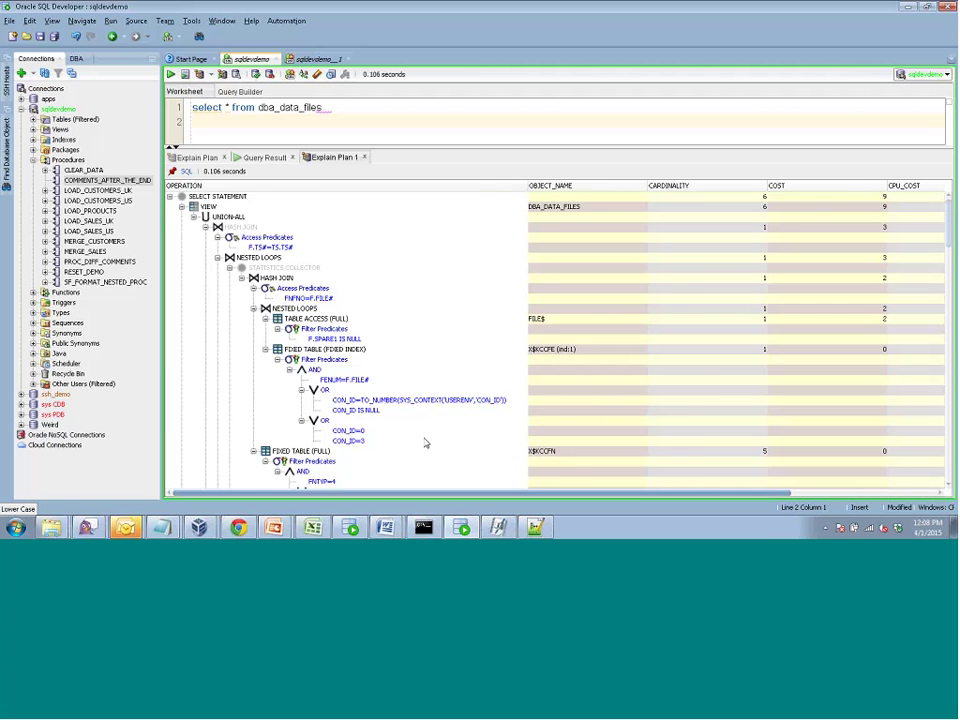
# Collapse the {row} and {hint} nodes under Other XML at the end of the second explain plan
pyautogui.scroll(-1, 953, 230)
pyautogui.scroll(-10, 953, 230)
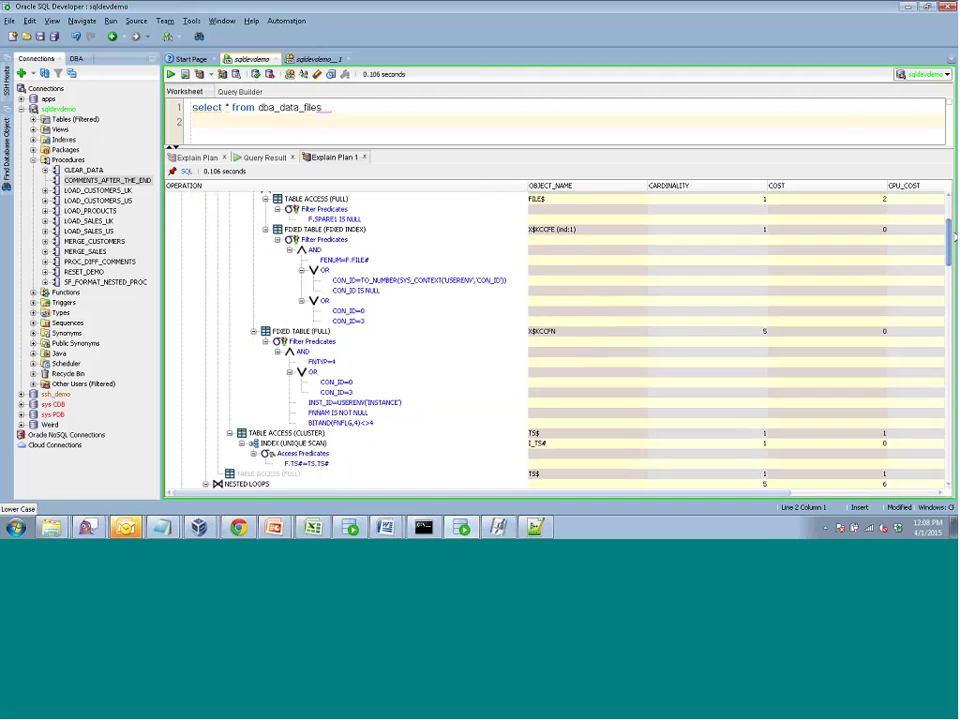
pyautogui.scroll(-8, 805, 313)
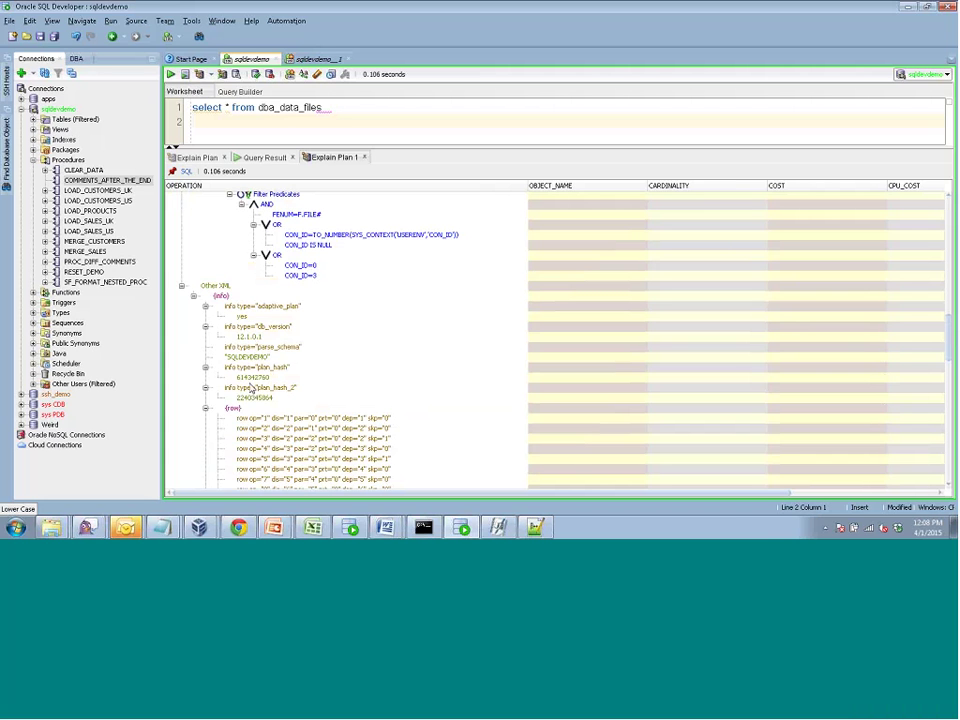
pyautogui.click(205, 410)
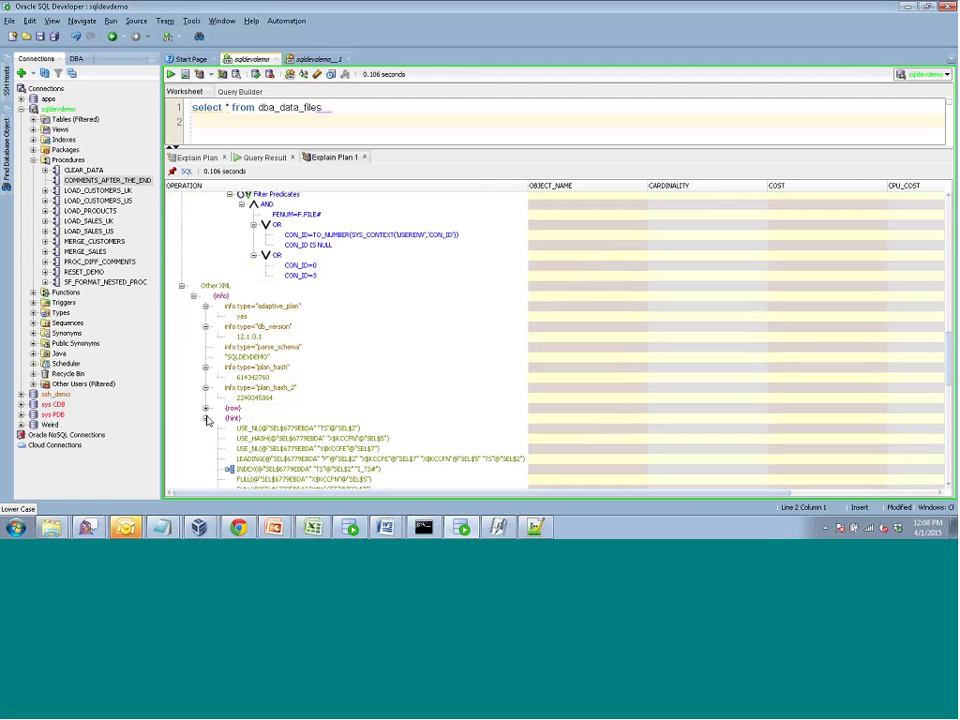
pyautogui.click(205, 420)
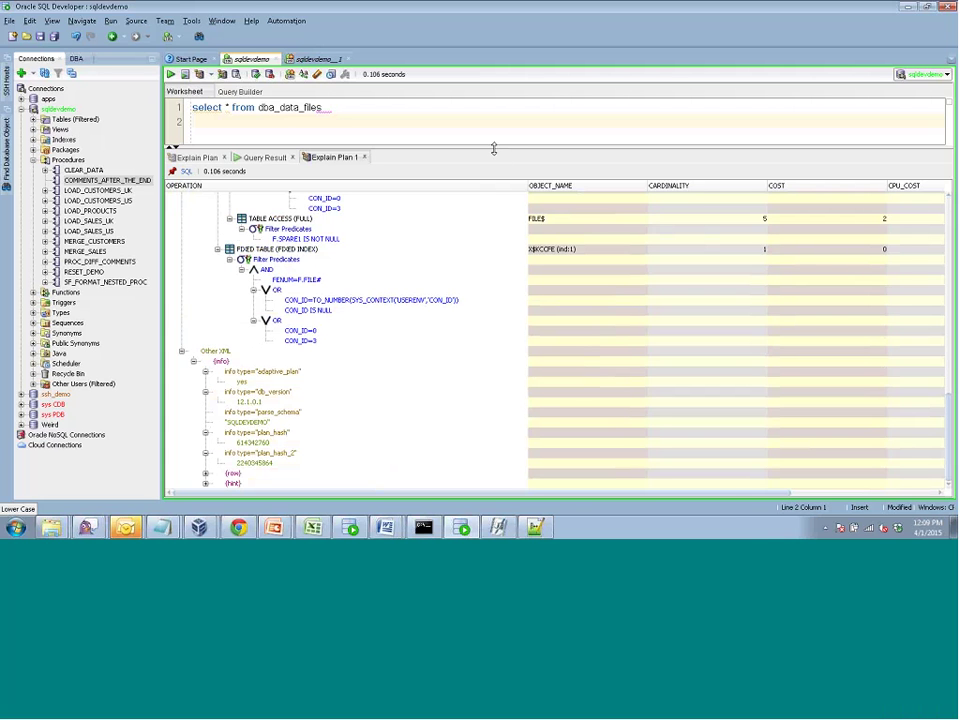
# Give the query editor more height and compare the first explain plan side by side with Explain Plan 1
pyautogui.moveTo(493, 146); pyautogui.dragTo(484, 216)
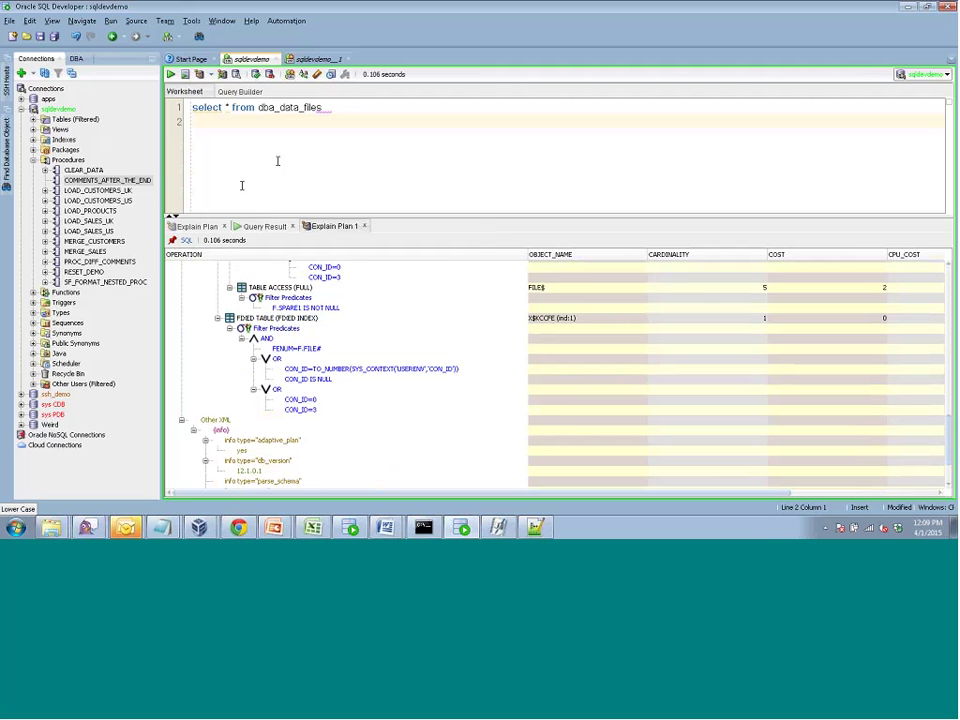
pyautogui.press('F10')
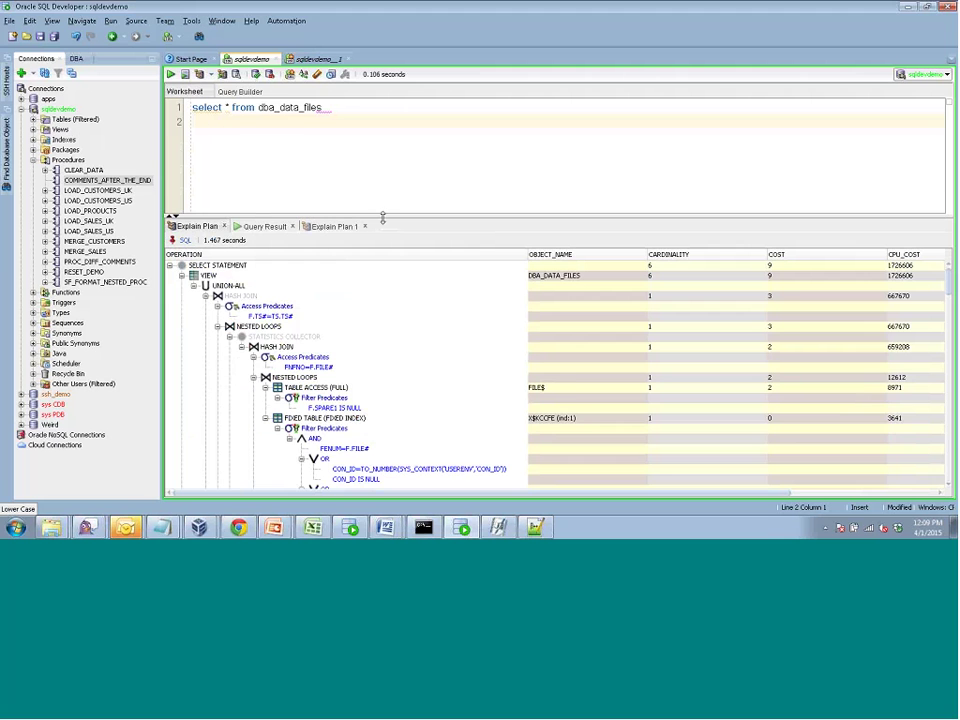
pyautogui.moveTo(382, 216); pyautogui.dragTo(381, 186)
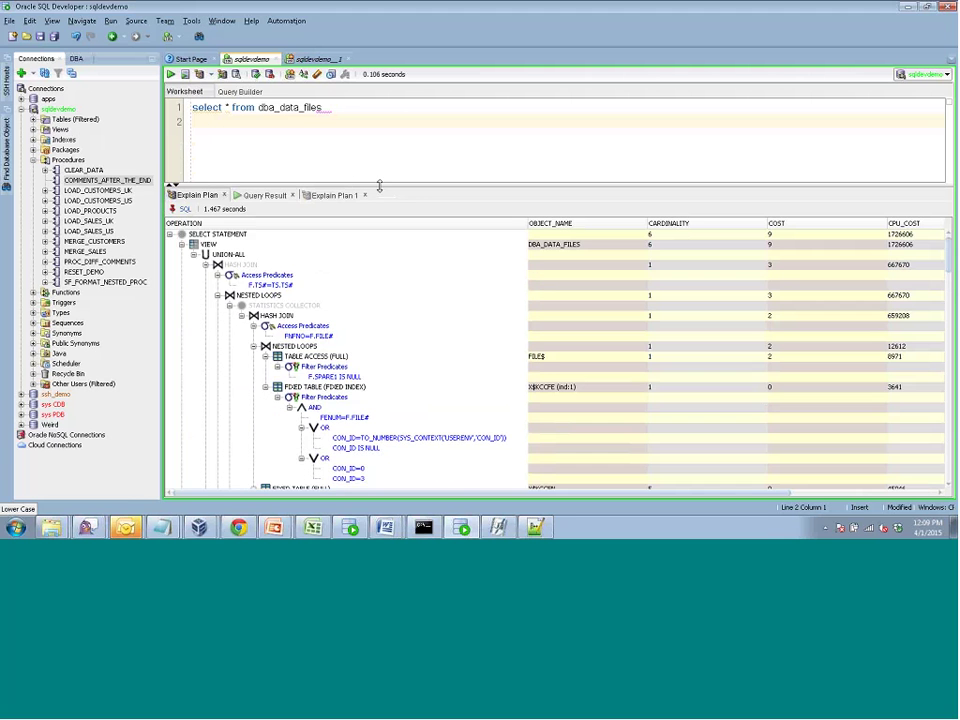
pyautogui.click(330, 195)
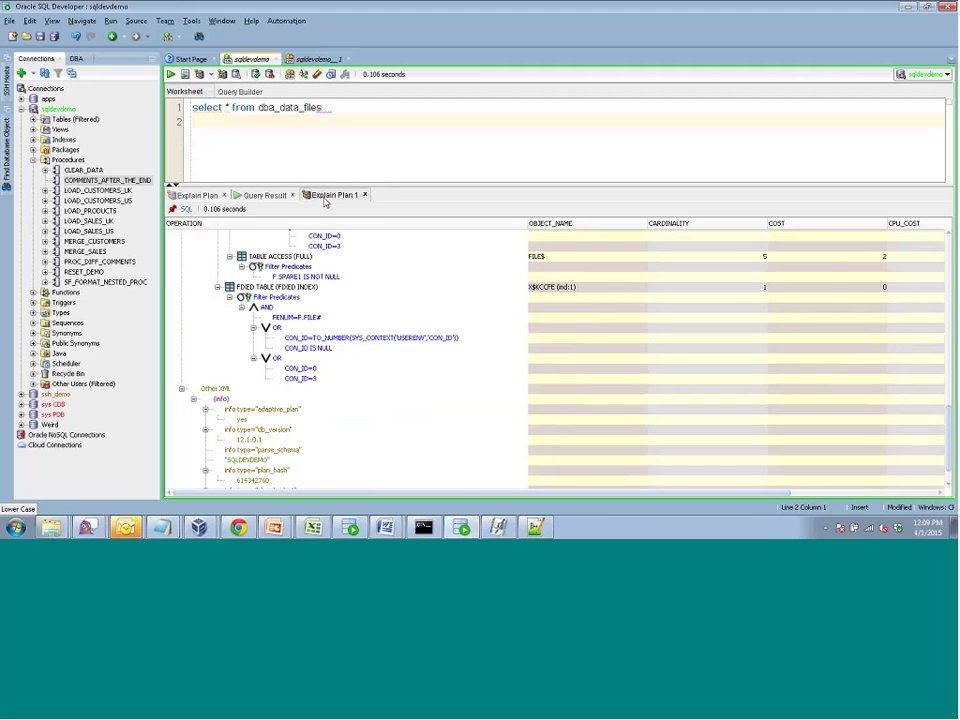
pyautogui.click(199, 196)
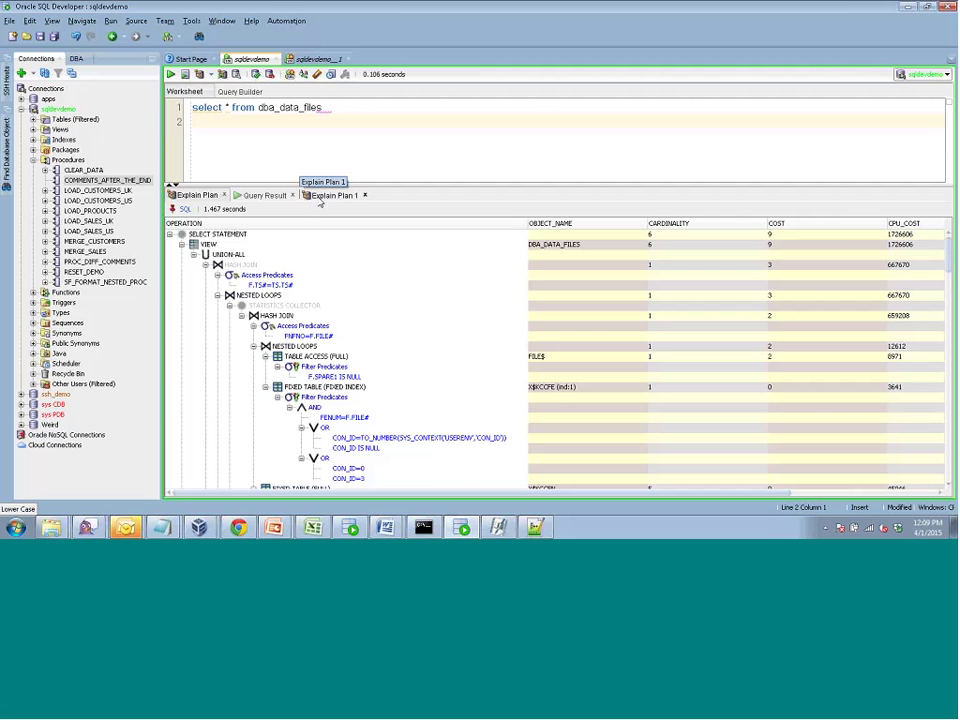
pyautogui.rightClick(194, 198)
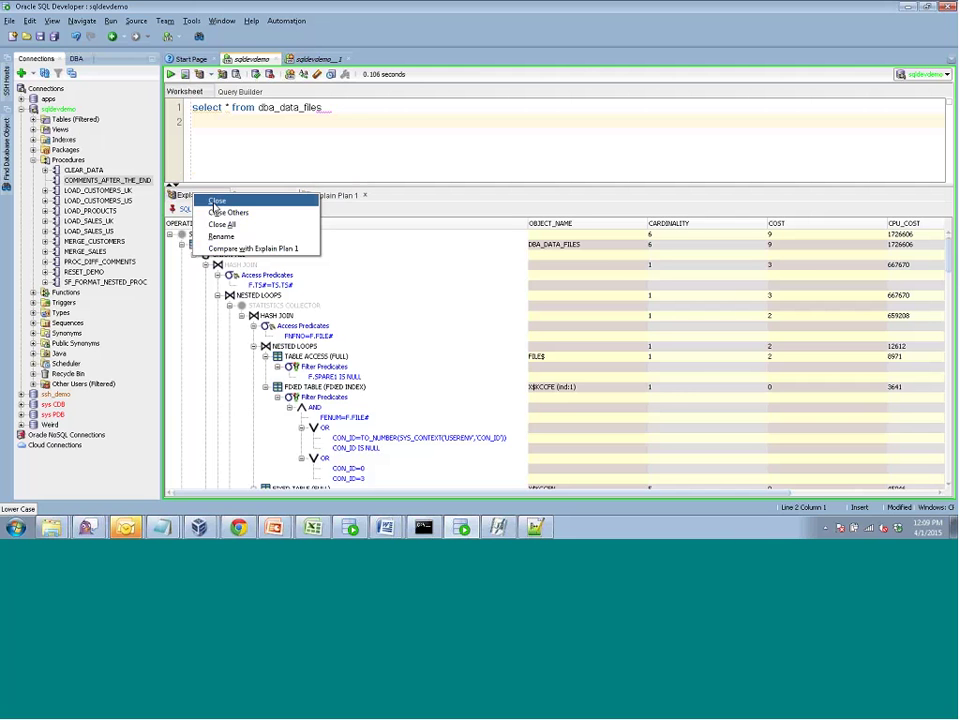
pyautogui.click(244, 249)
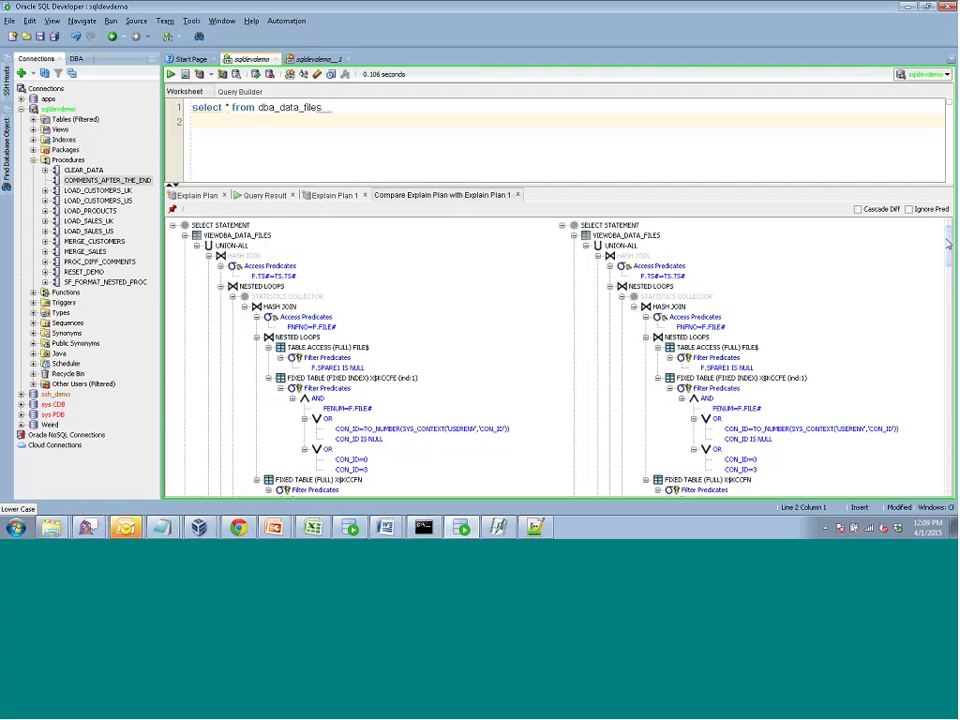
pyautogui.moveTo(946, 243)
pyautogui.mouseDown()
pyautogui.moveTo(925, 364)
pyautogui.moveTo(933, 445)
pyautogui.moveTo(934, 240)
pyautogui.mouseUp()
# End the dba_data_files query with a semicolon and add a query selecting all hr.employees columns where first_name is LIKE a short name prefix
pyautogui.click(344, 107)
pyautogui.write(';')
pyautogui.press('Return')
pyautogui.press('Return')
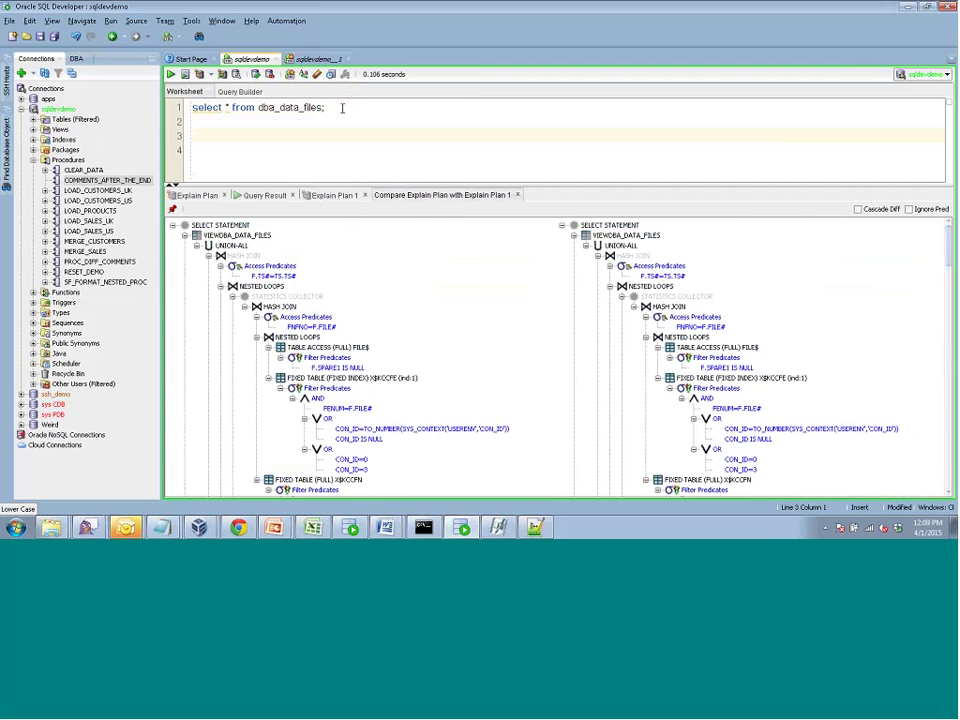
pyautogui.write('select * from hr.employees w')
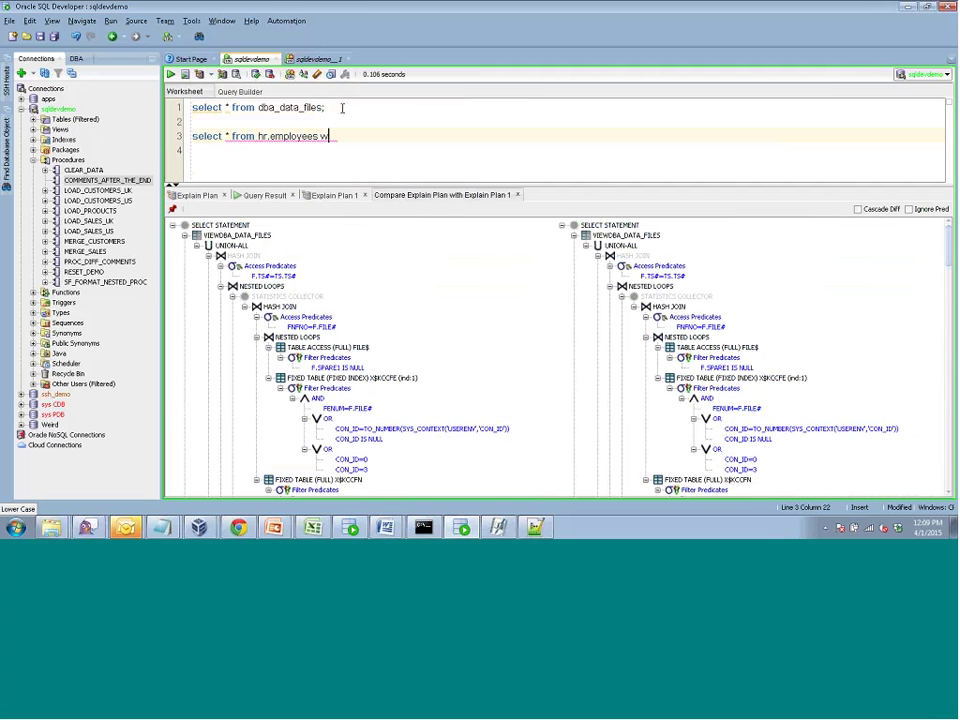
pyautogui.write('here fi')
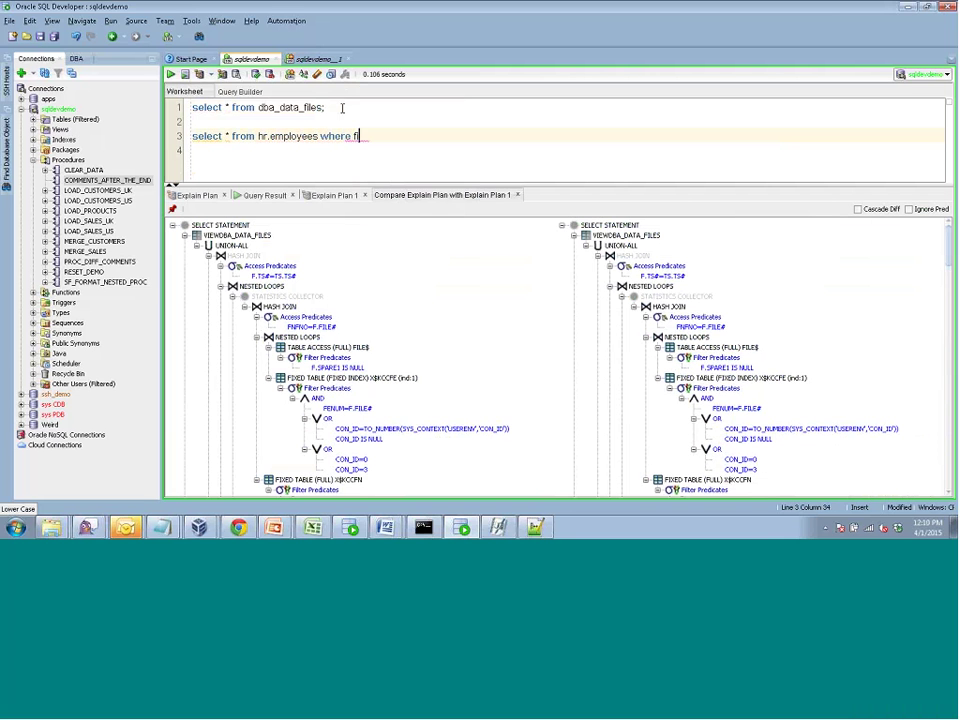
pyautogui.write("rst_name like 'Rob%';")
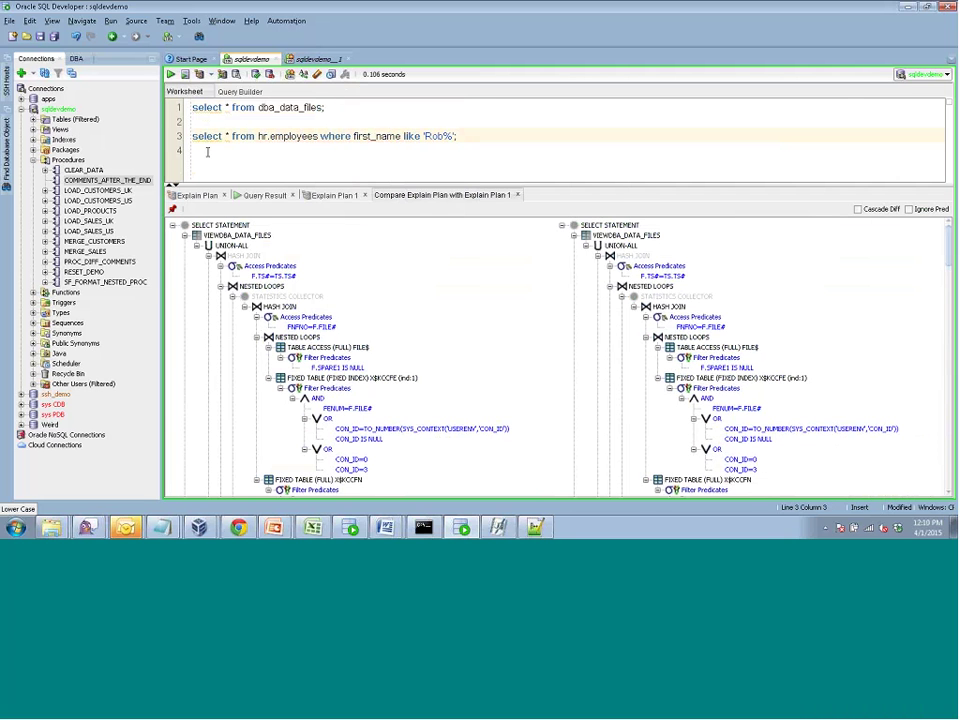
# Close both old explain plans and their comparison, and generate an explain plan for the hr.employees query
pyautogui.click(224, 195)
pyautogui.click(300, 195)
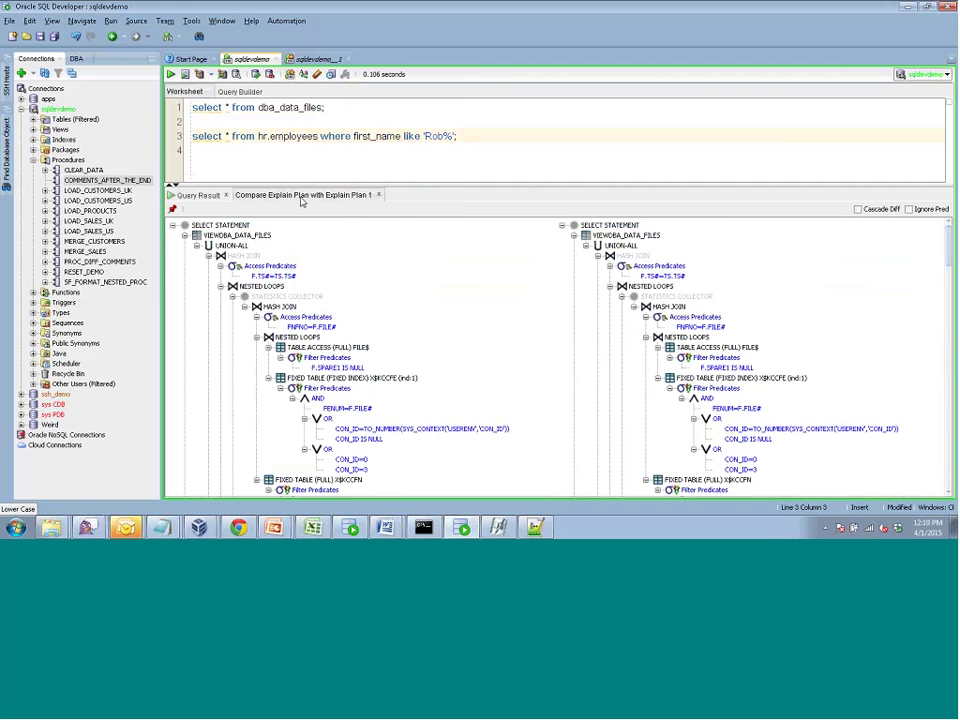
pyautogui.click(378, 195)
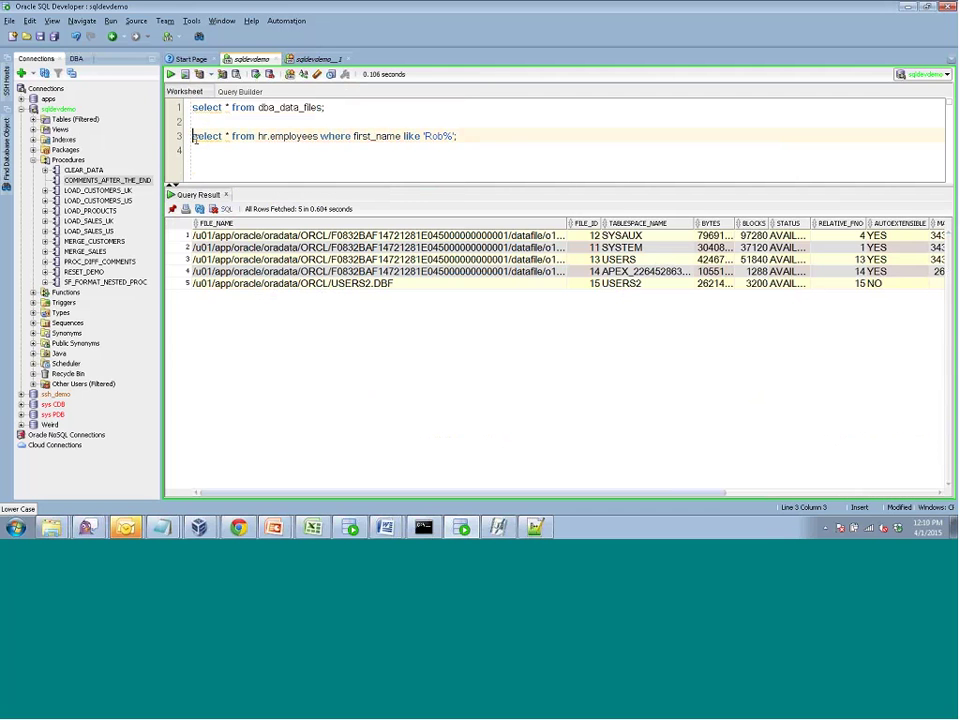
pyautogui.click(199, 74)
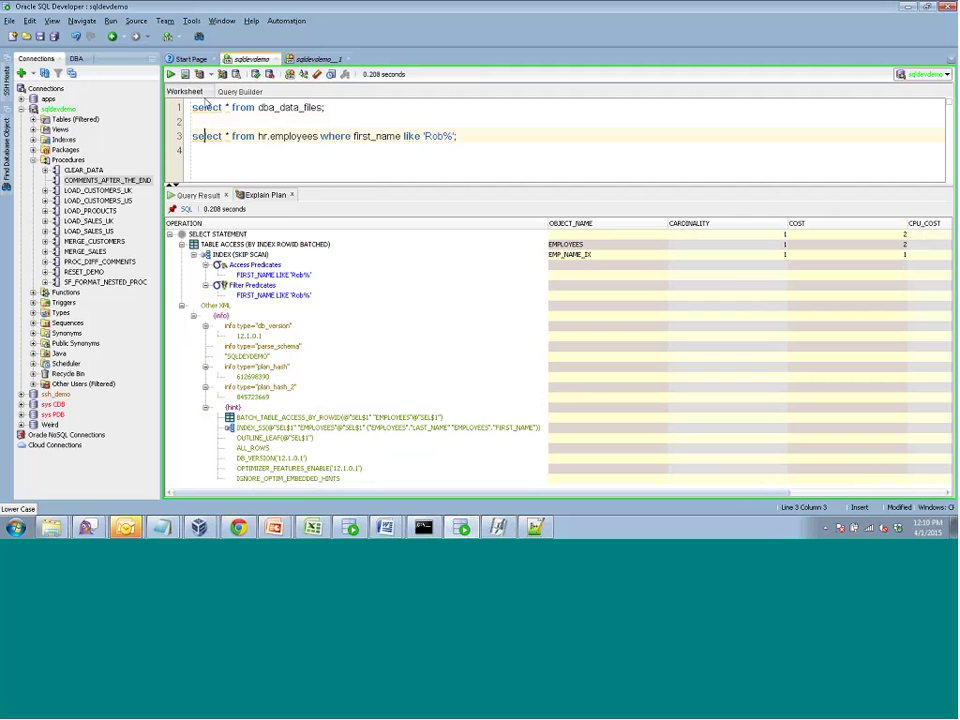
# Delete the dba_data_files query and change the first_name filter of the hr.employees query to a different name prefix
pyautogui.moveTo(327, 107); pyautogui.dragTo(190, 105)
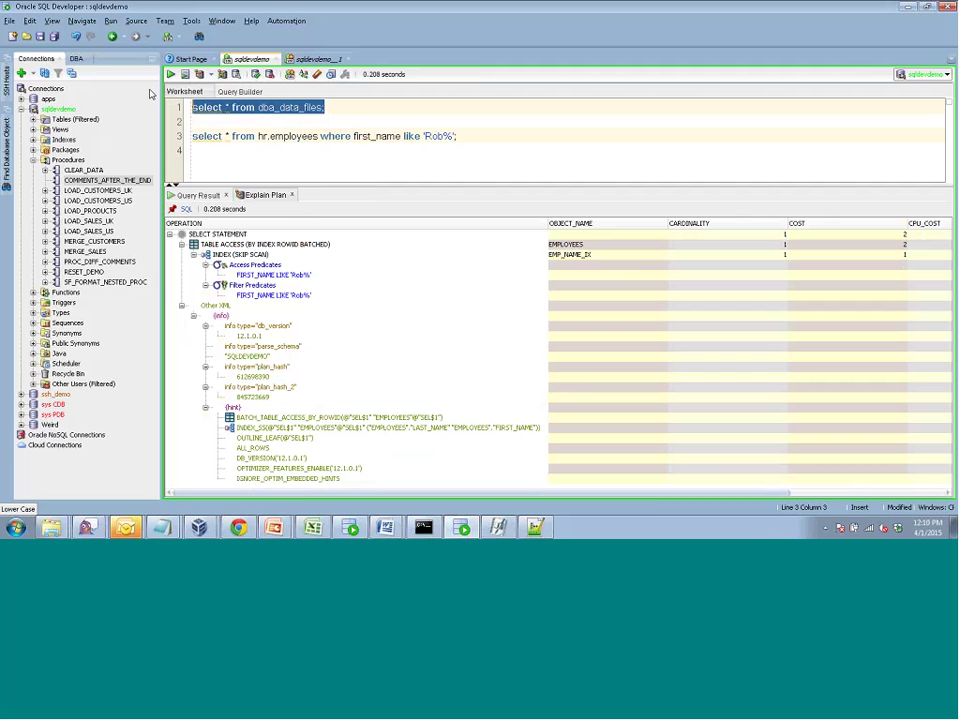
pyautogui.press('Delete')
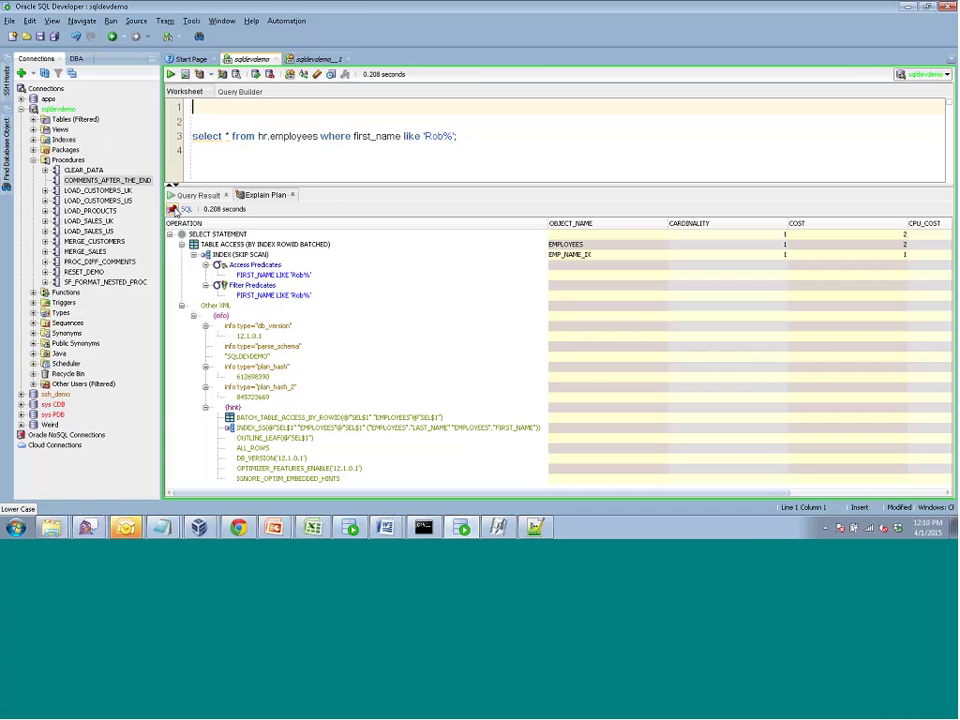
pyautogui.doubleClick(435, 136)
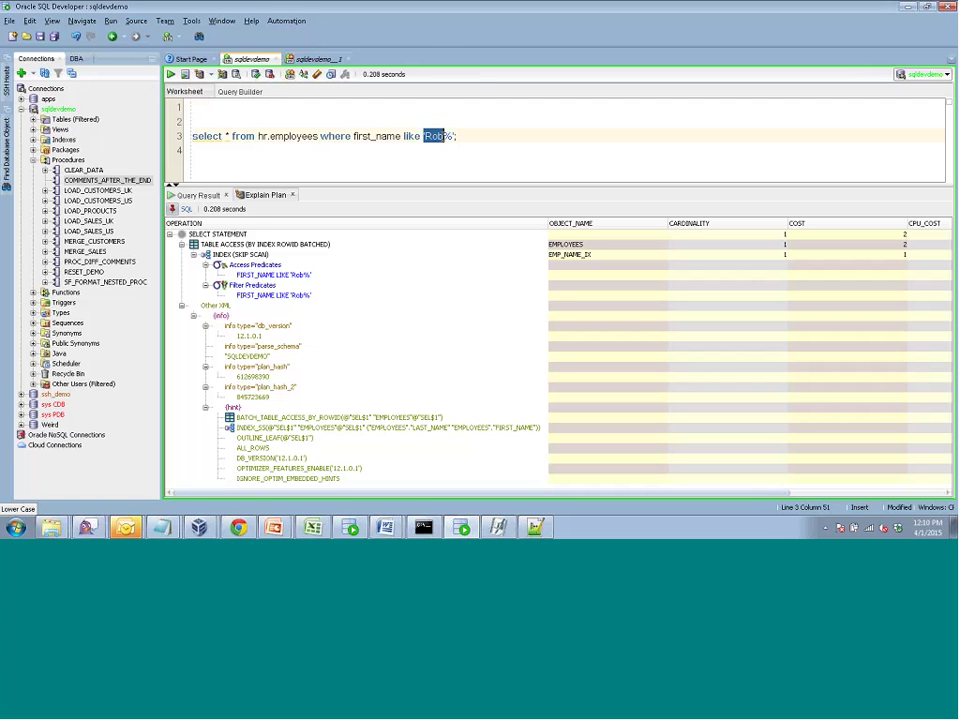
pyautogui.write('Jeff')
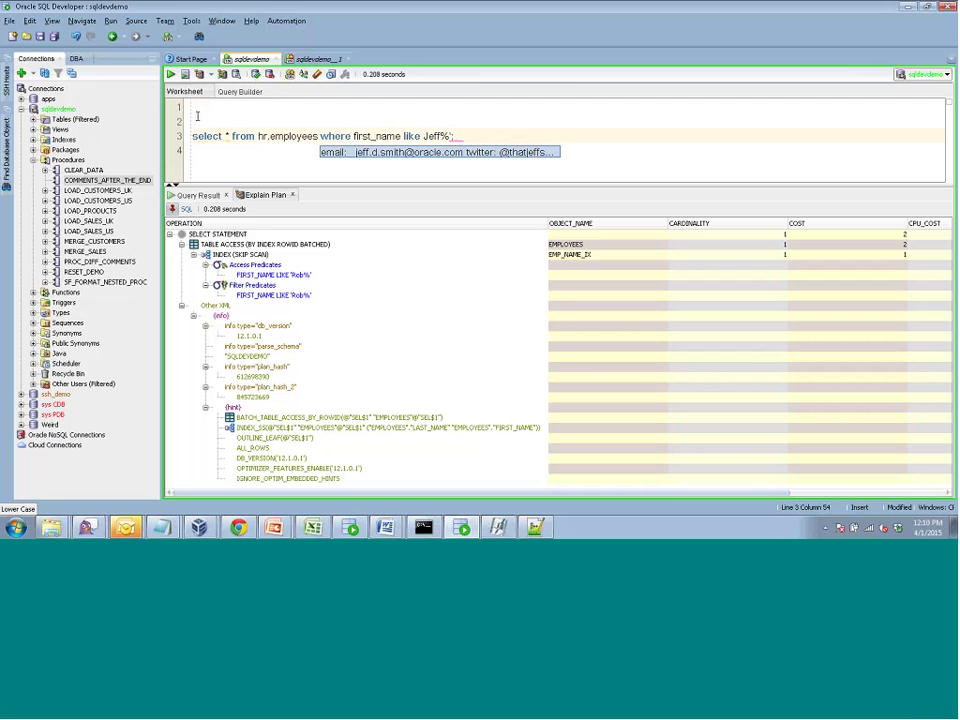
# Generate a second explain plan for the hr.employees query, restoring the filter's missing opening quote and closing the empty Explain Plan 1
pyautogui.click(199, 75)
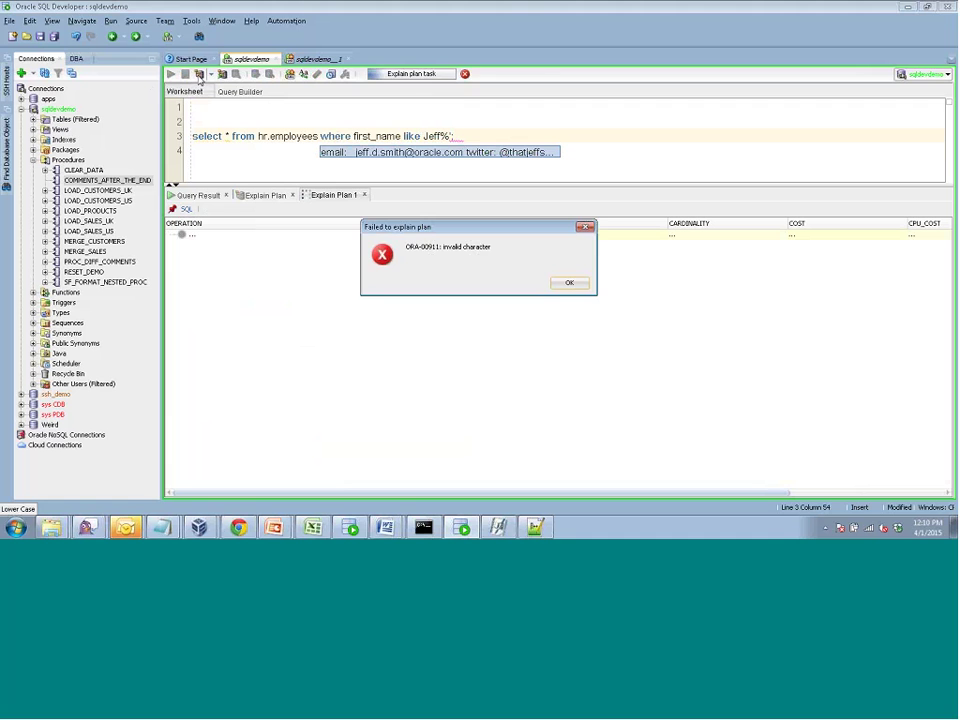
pyautogui.click(560, 285)
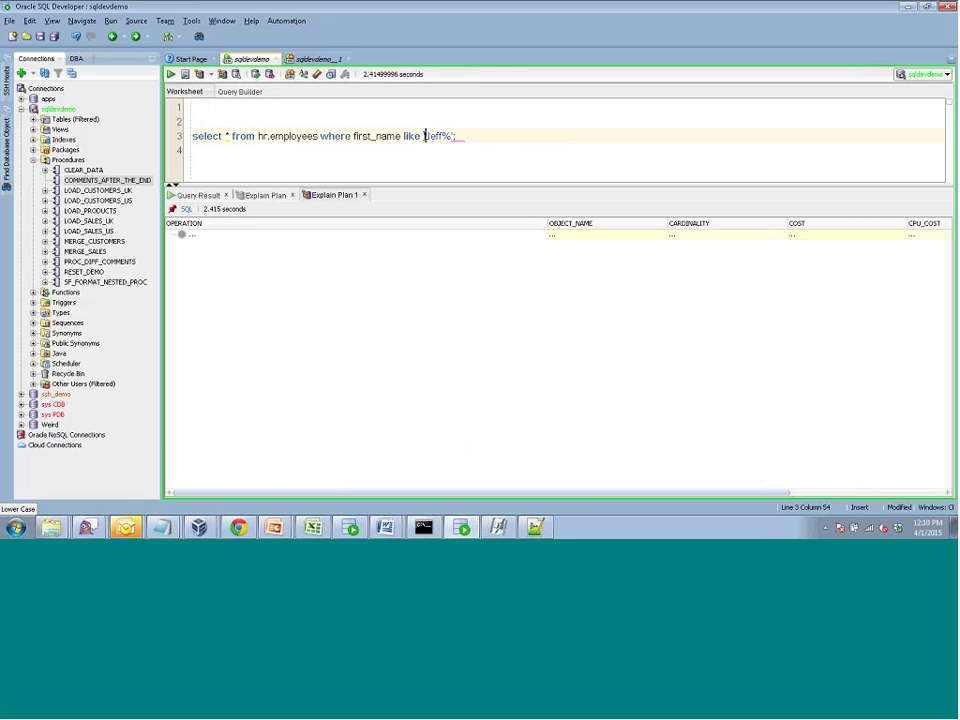
pyautogui.click(421, 137)
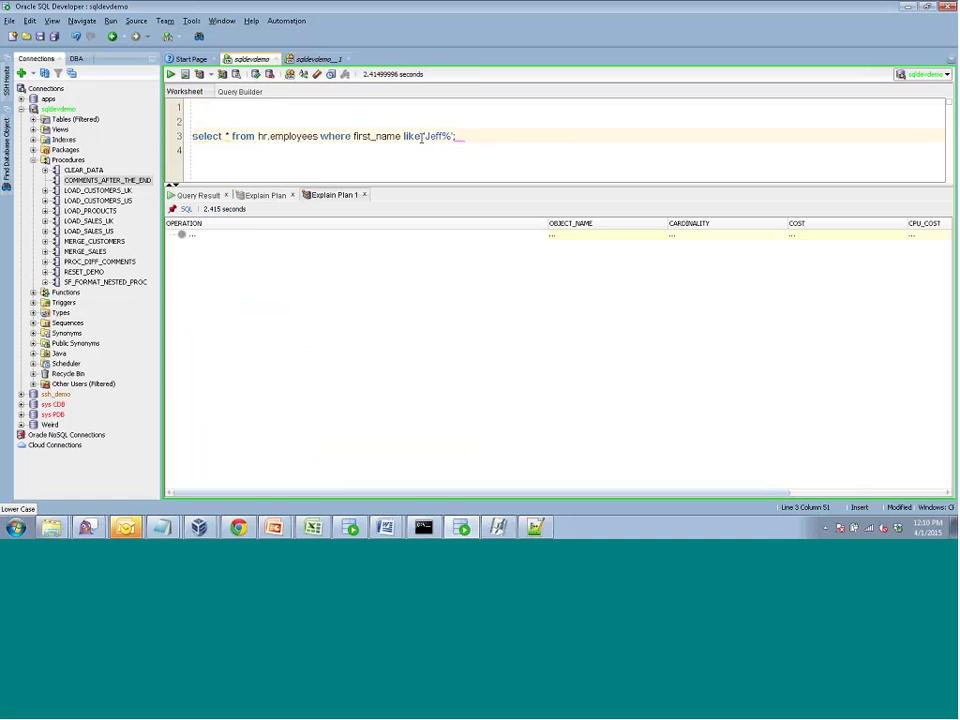
pyautogui.click(364, 195)
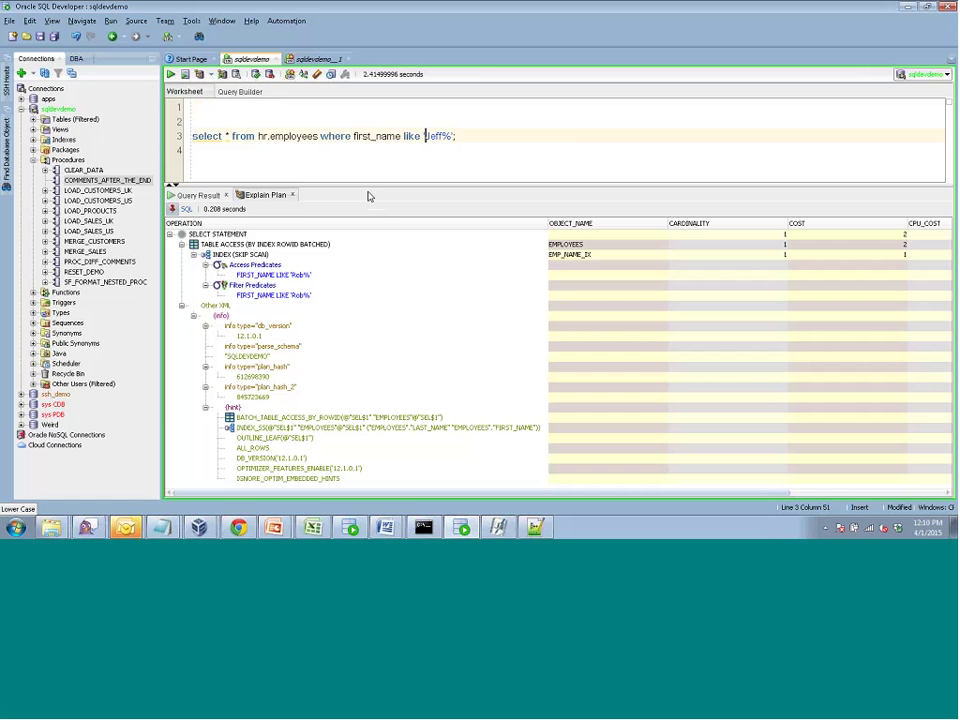
pyautogui.click(212, 136)
pyautogui.click(199, 75)
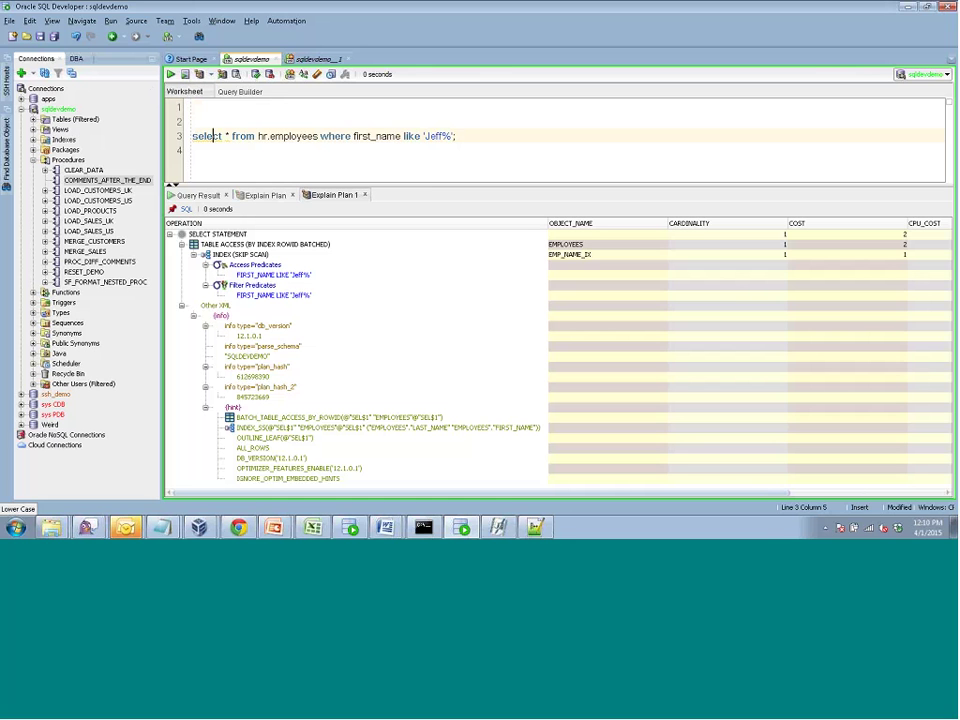
# Compare the first hr.employees explain plan with Explain Plan 1, and toggle Ignore Pred on and back off
pyautogui.rightClick(185, 196)
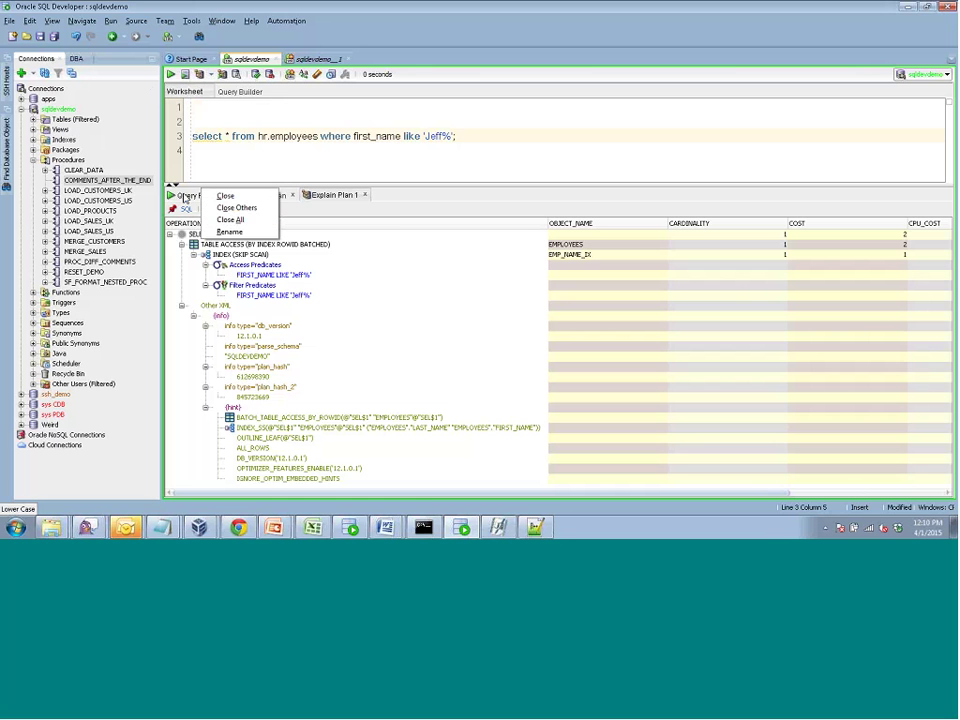
pyautogui.click(296, 253)
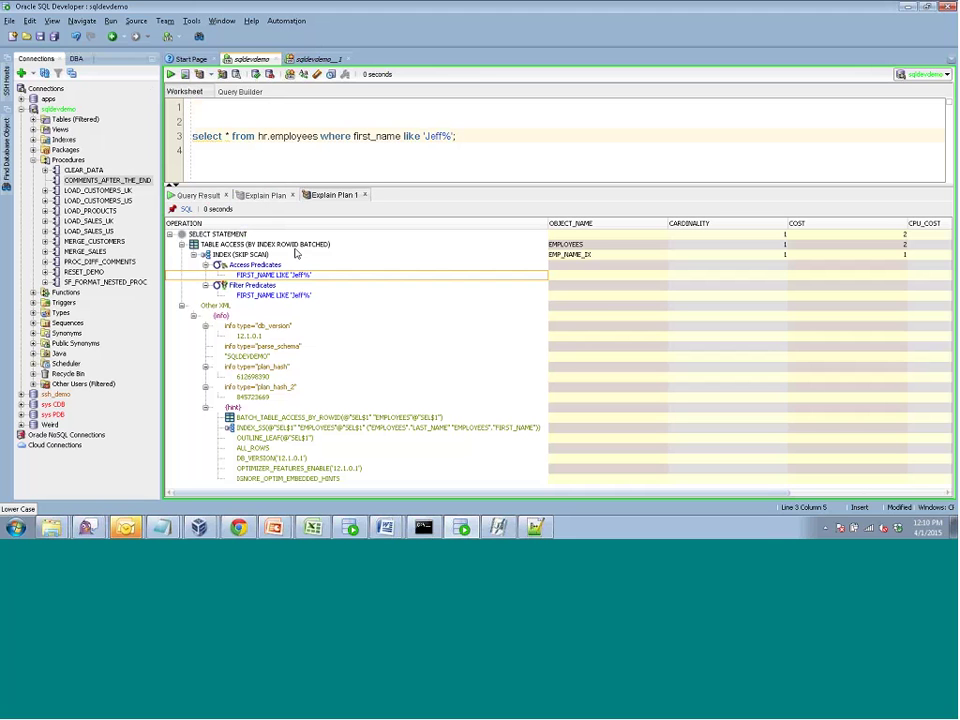
pyautogui.click(257, 195)
pyautogui.rightClick(257, 195)
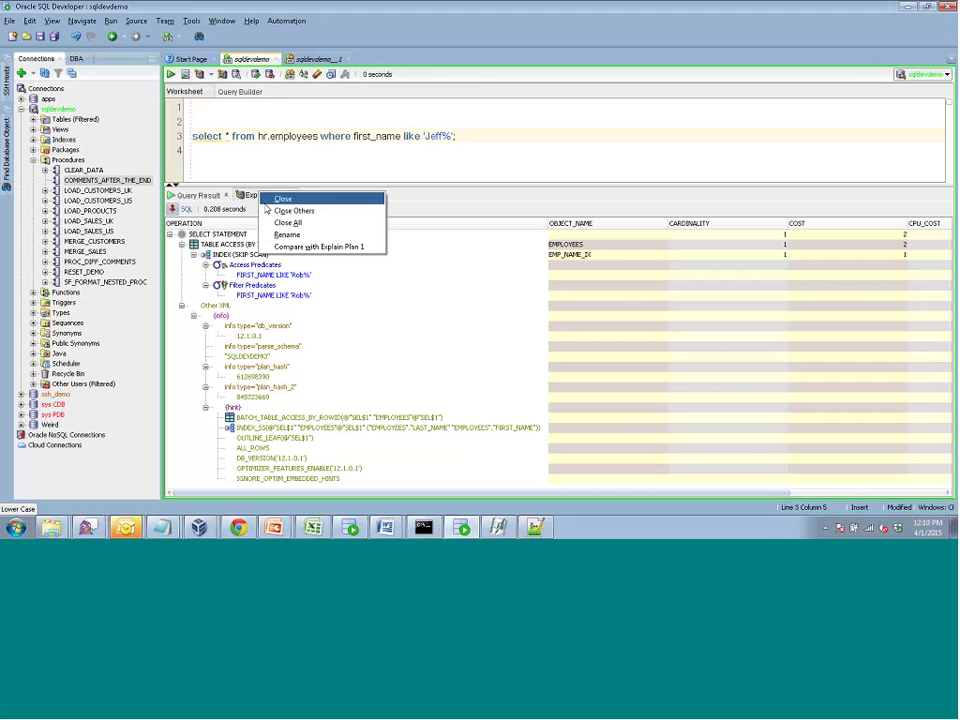
pyautogui.click(280, 246)
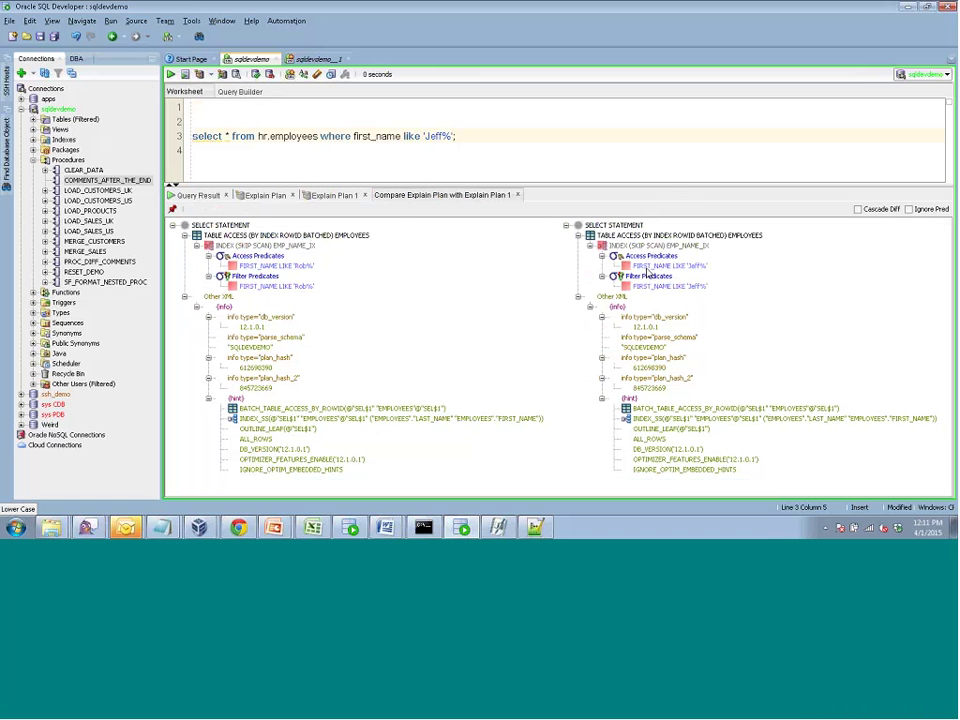
pyautogui.click(909, 212)
pyautogui.click(909, 210)
# Switch to the sqldevdemo__1 worksheet, and use the zoom tool from the desktop to magnify and circle the Explain Plan control
pyautogui.click(305, 60)
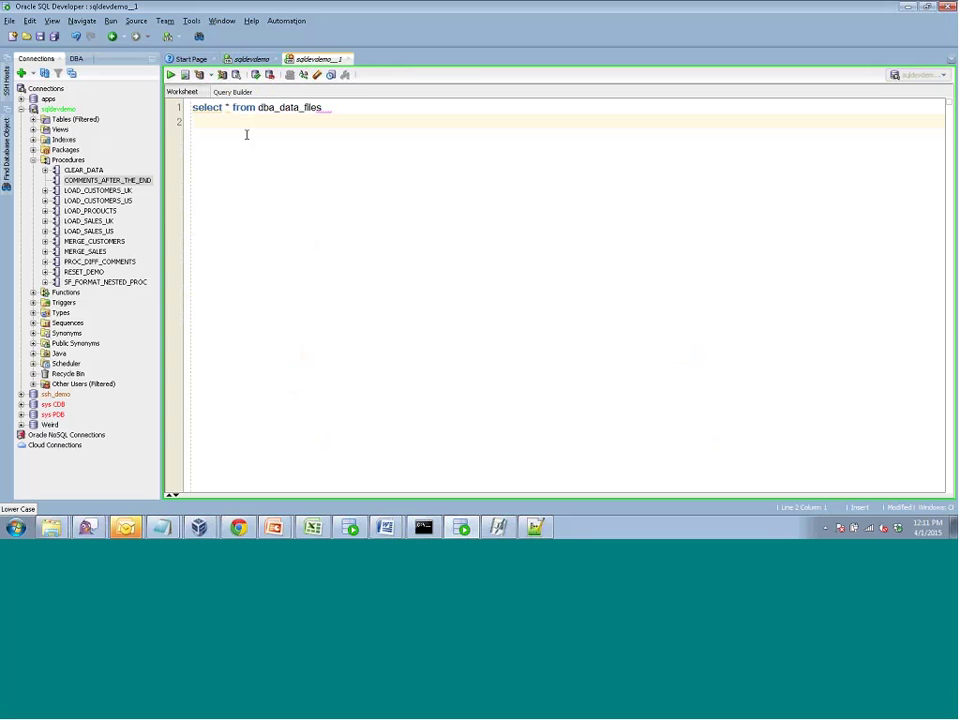
pyautogui.rightClick(579, 521)
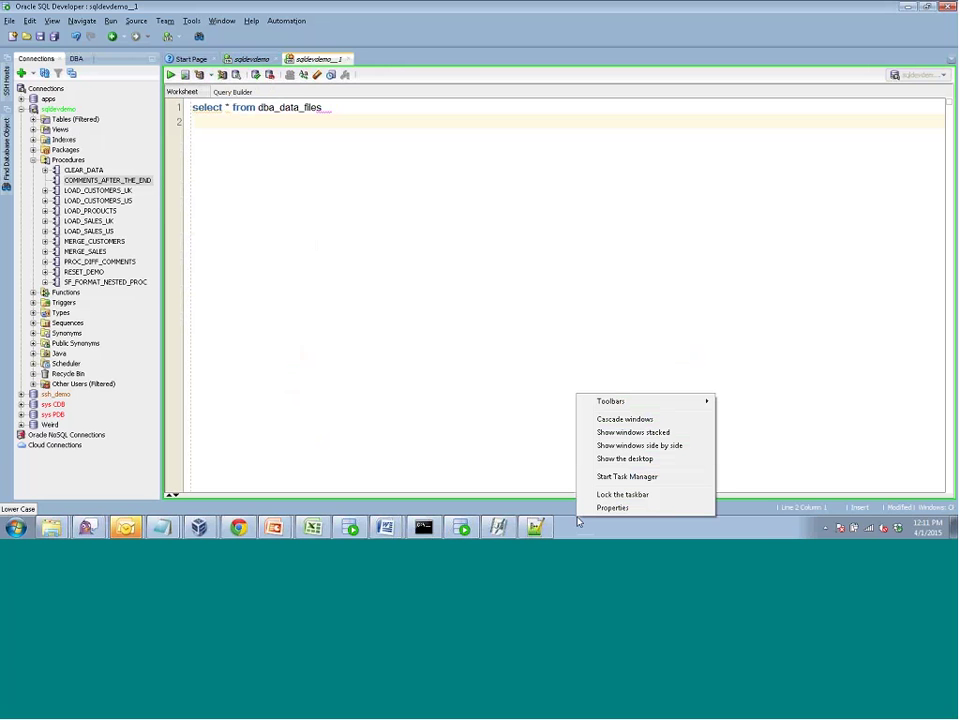
pyautogui.click(604, 459)
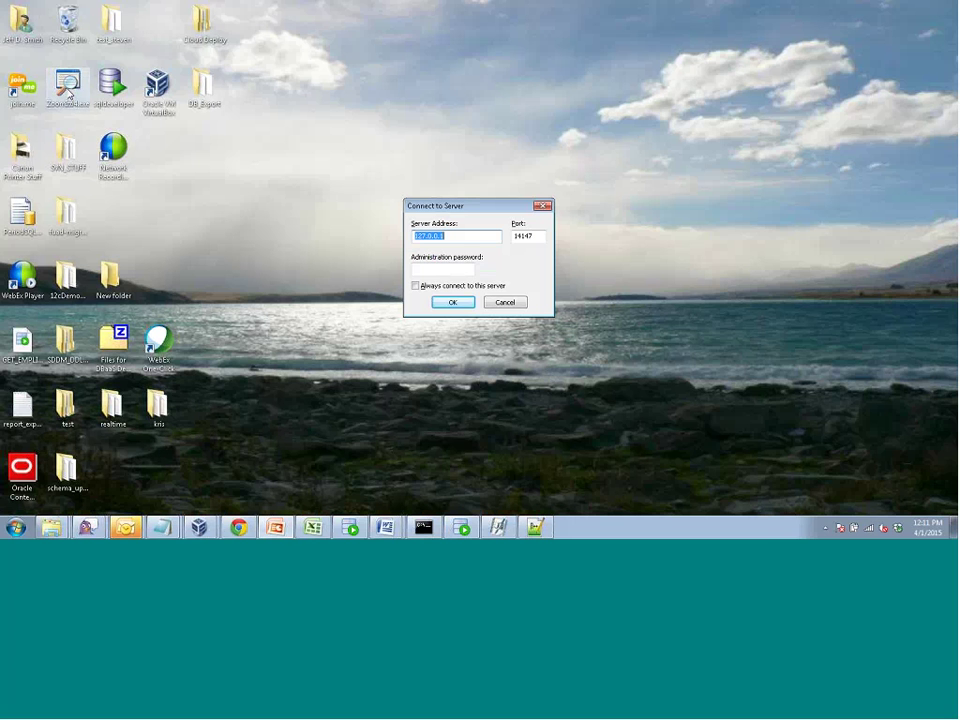
pyautogui.hotkey('alt', 'Tab')
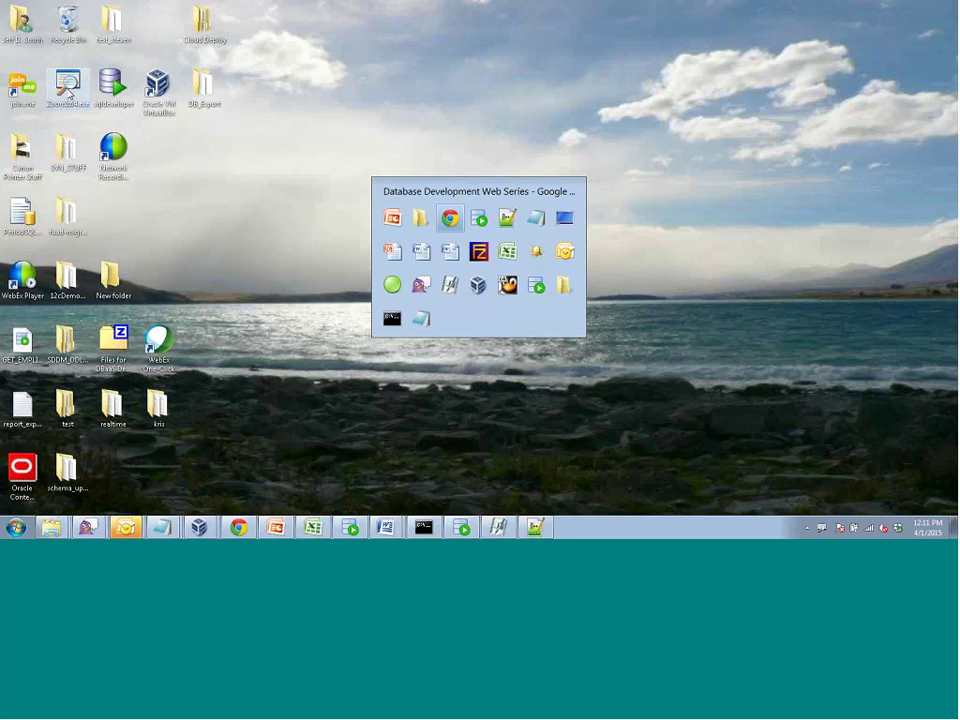
pyautogui.hotkey('alt', 'Tab')
pyautogui.hotkey('alt', 'Tab')
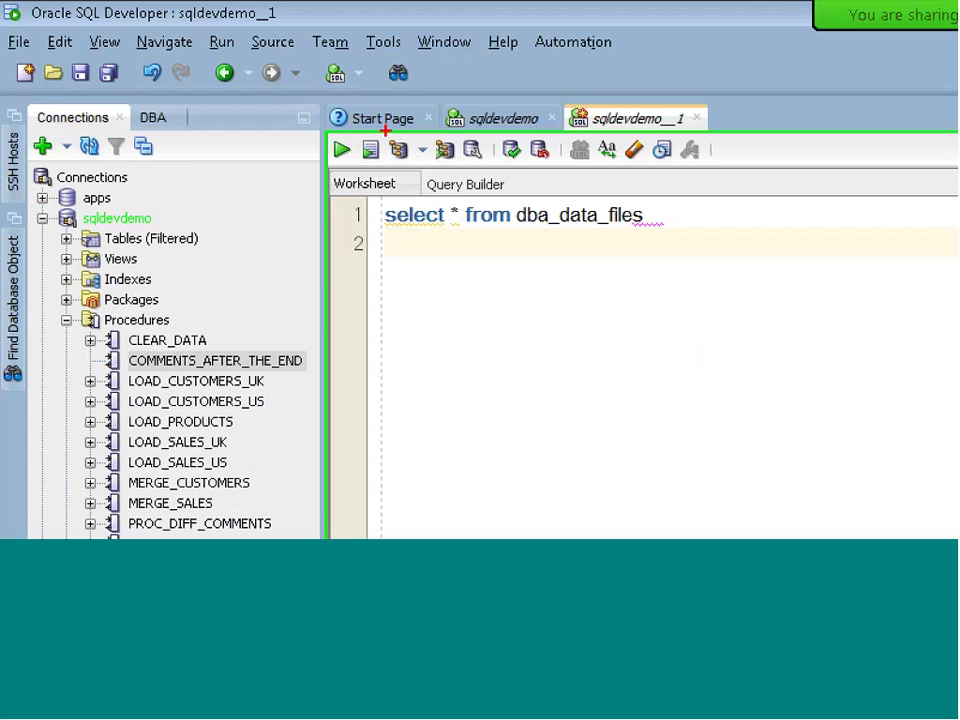
pyautogui.moveTo(385, 131)
pyautogui.mouseDown()
pyautogui.moveTo(443, 164)
pyautogui.moveTo(418, 172)
pyautogui.moveTo(386, 132)
pyautogui.moveTo(422, 184)
pyautogui.mouseUp()
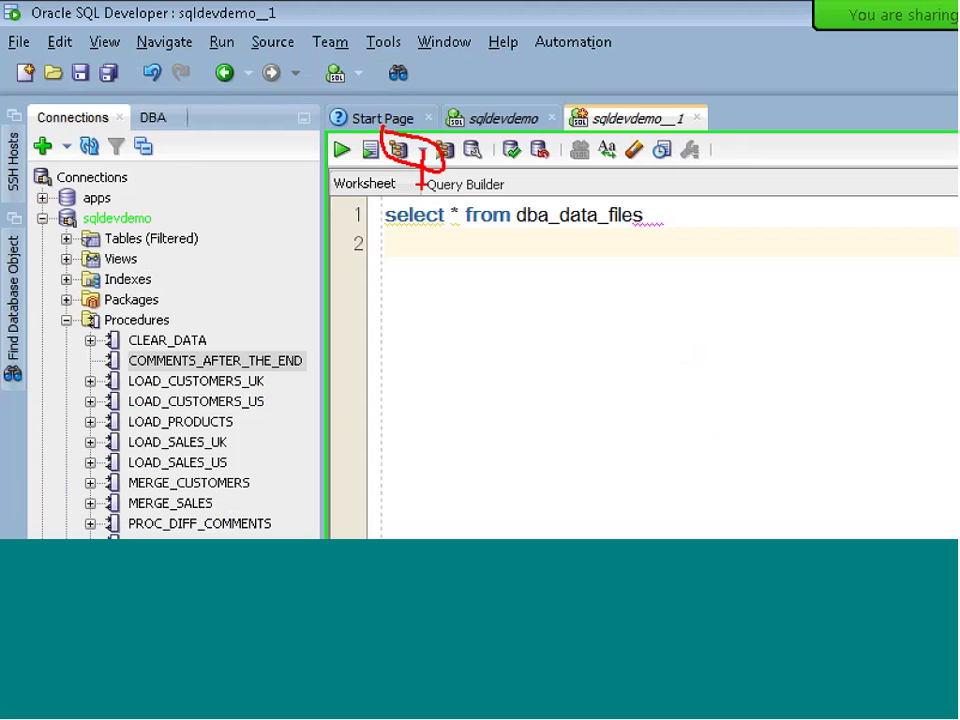
pyautogui.press('Escape')
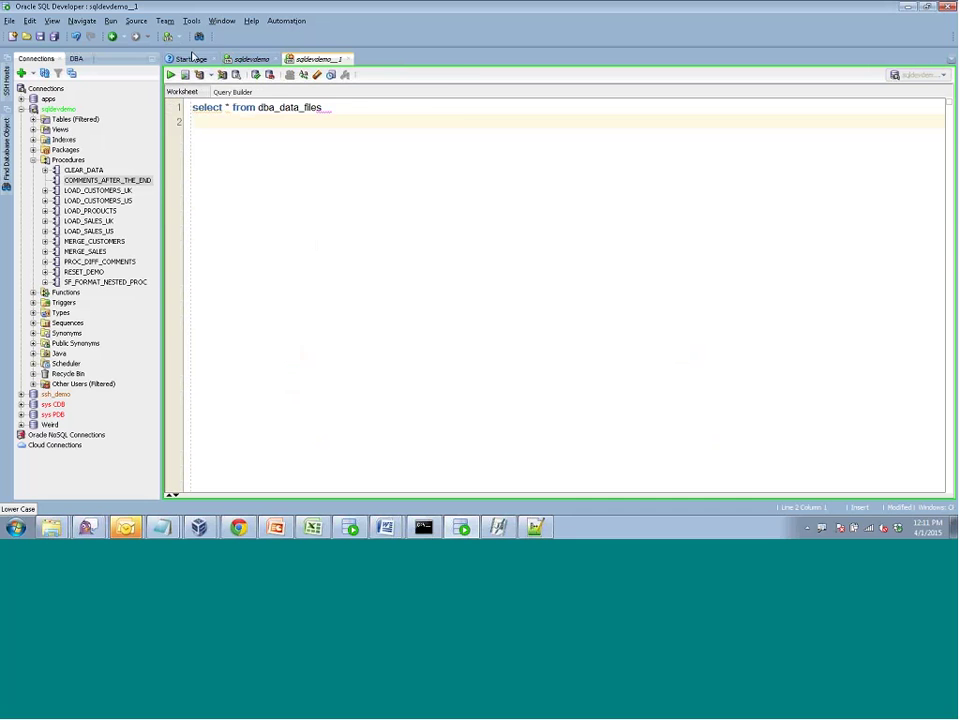
# Load the cached V$SQL_PLAN plan with child number 0 for the dba_data_files query and give the plan results more height
pyautogui.click(212, 77)
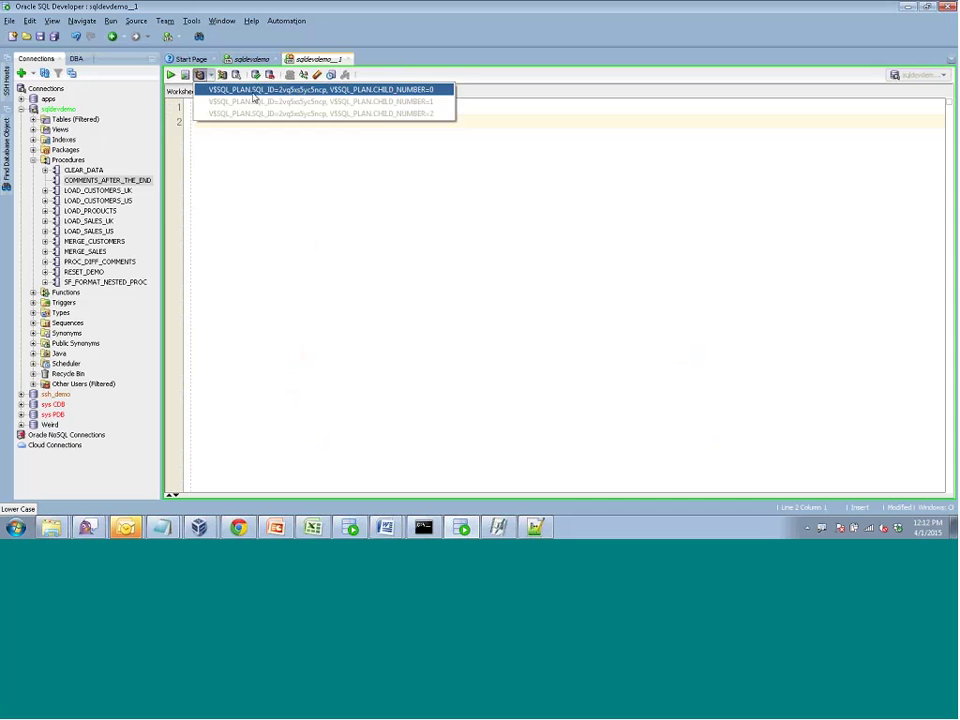
pyautogui.click(260, 143)
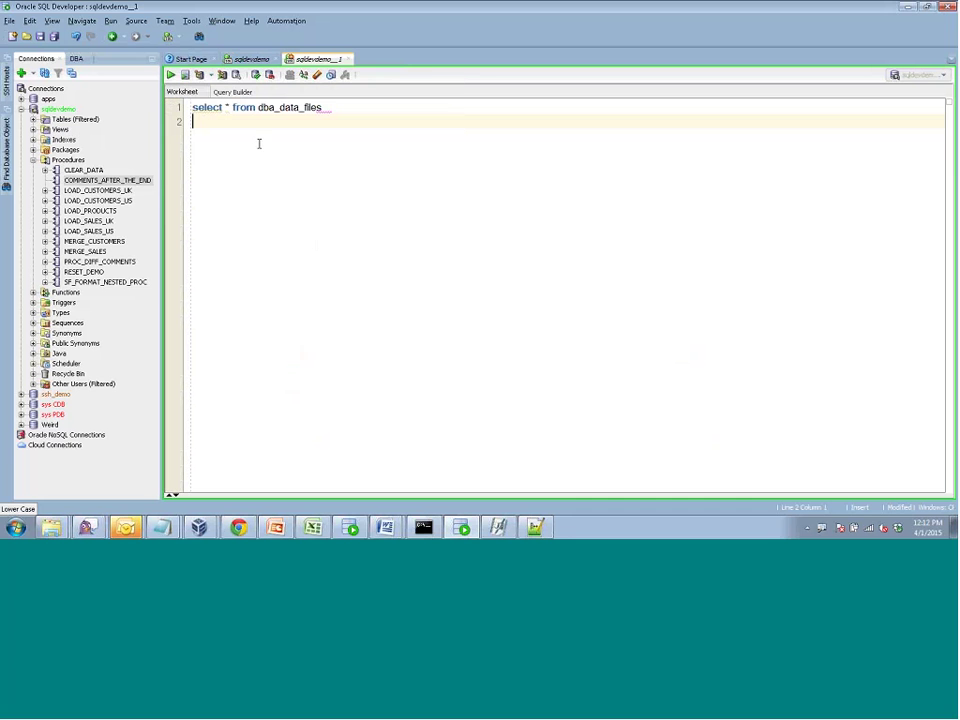
pyautogui.click(218, 79)
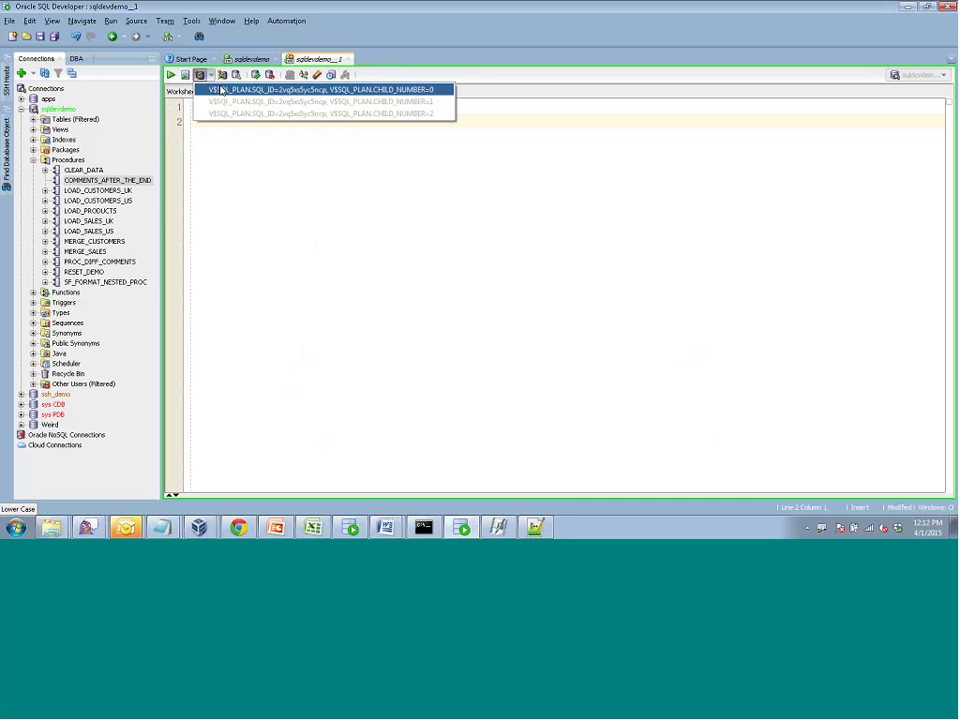
pyautogui.click(216, 88)
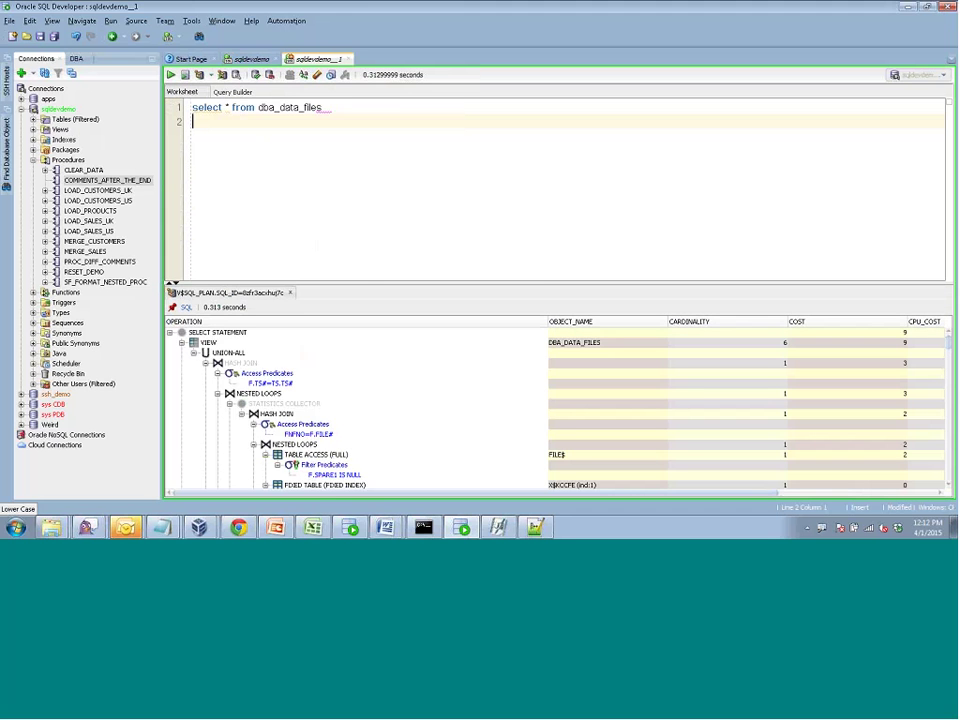
pyautogui.moveTo(372, 284); pyautogui.dragTo(372, 144)
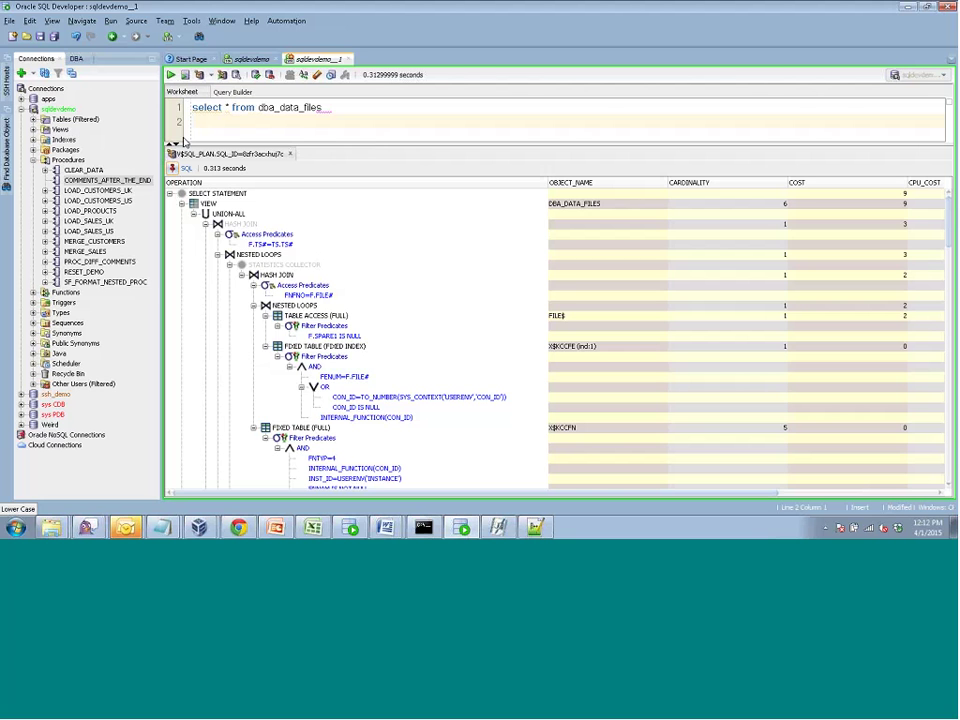
# Generate an estimated explain plan for the dba_data_files query, compare the cached V$SQL_PLAN plan with it, and review the highlighted differences
pyautogui.click(198, 107)
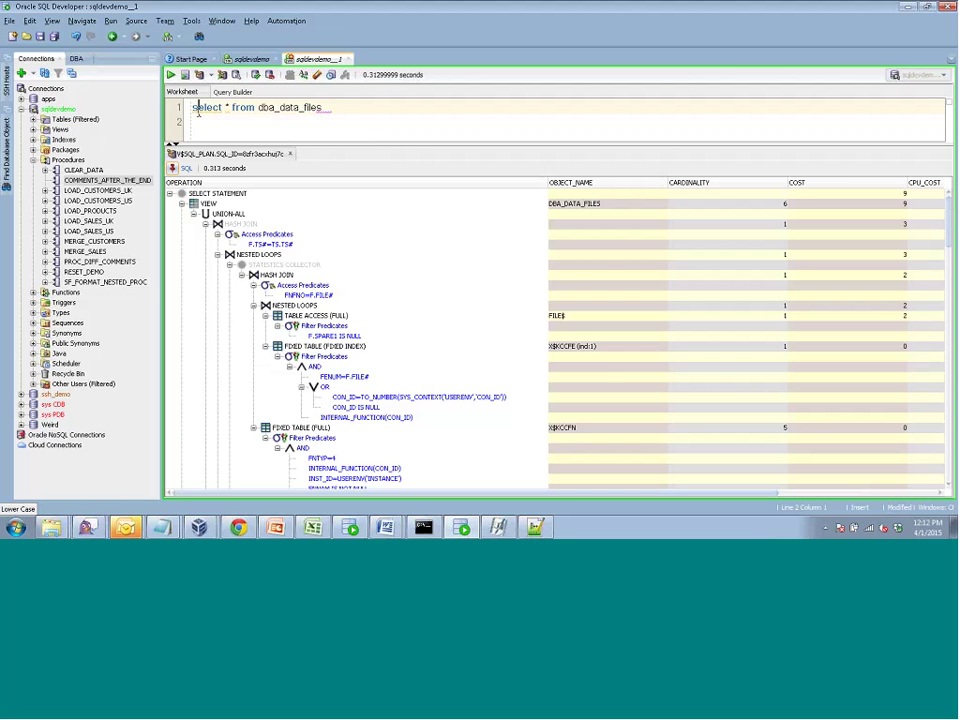
pyautogui.click(200, 75)
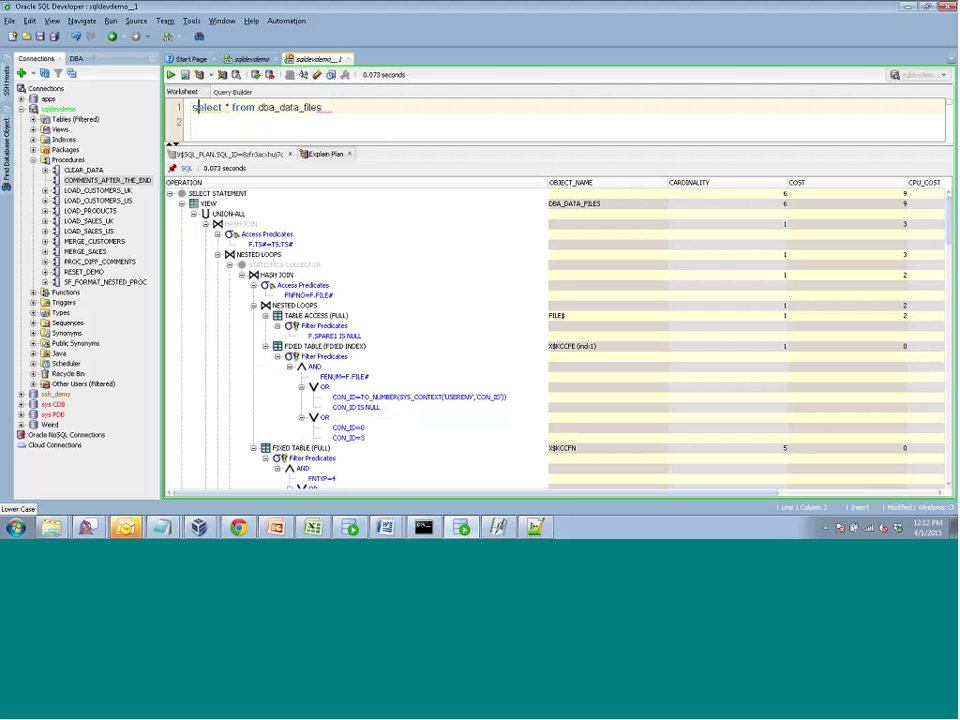
pyautogui.click(235, 156)
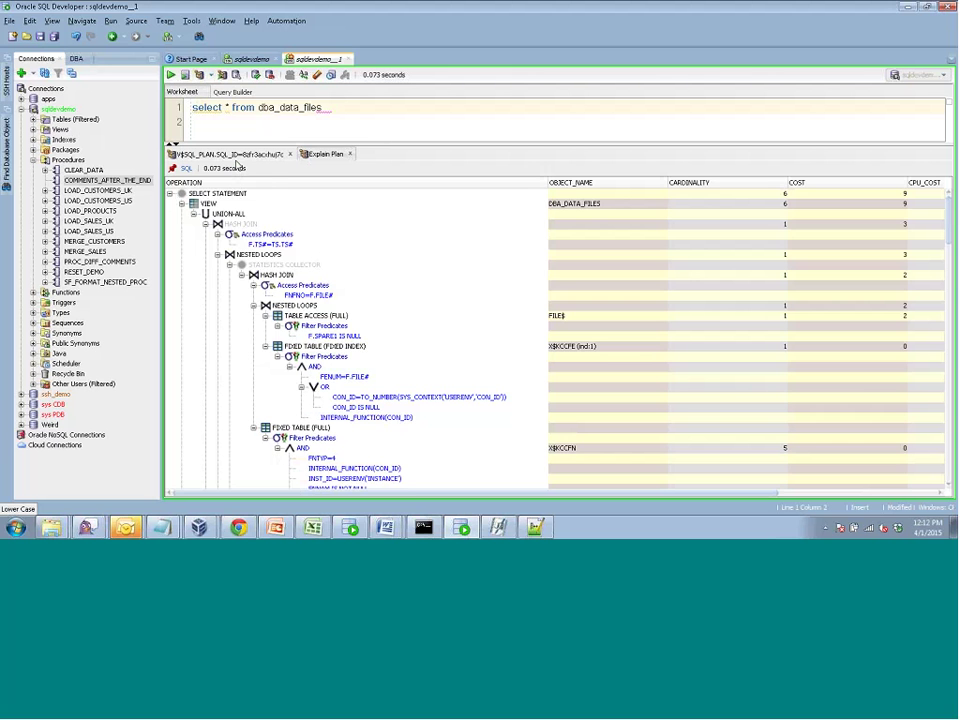
pyautogui.rightClick(237, 157)
pyautogui.click(277, 213)
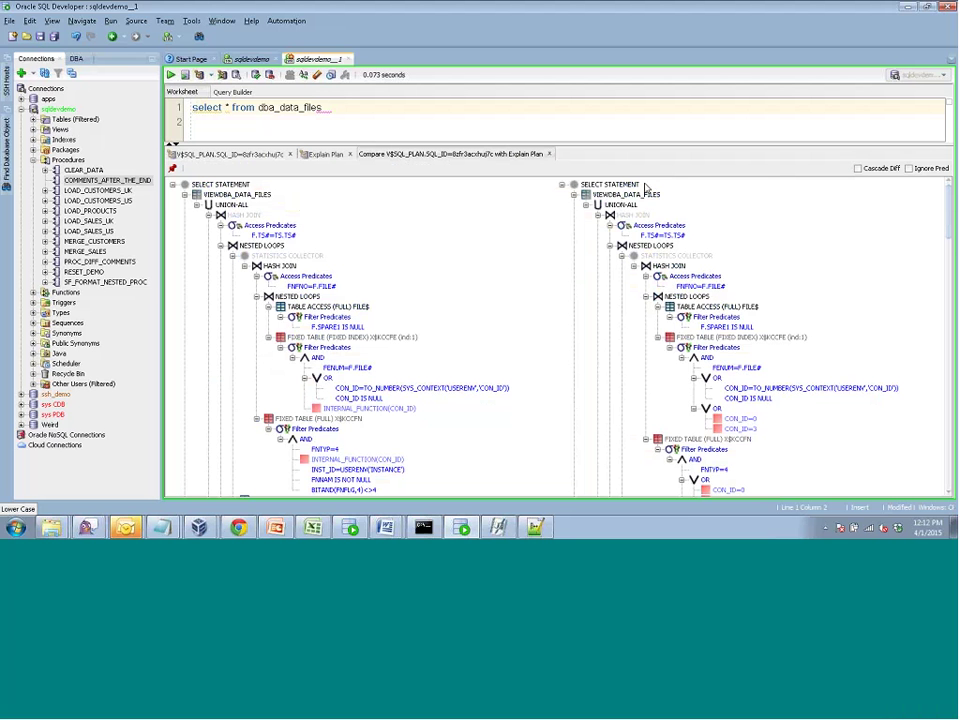
pyautogui.scroll(-3, 949, 214)
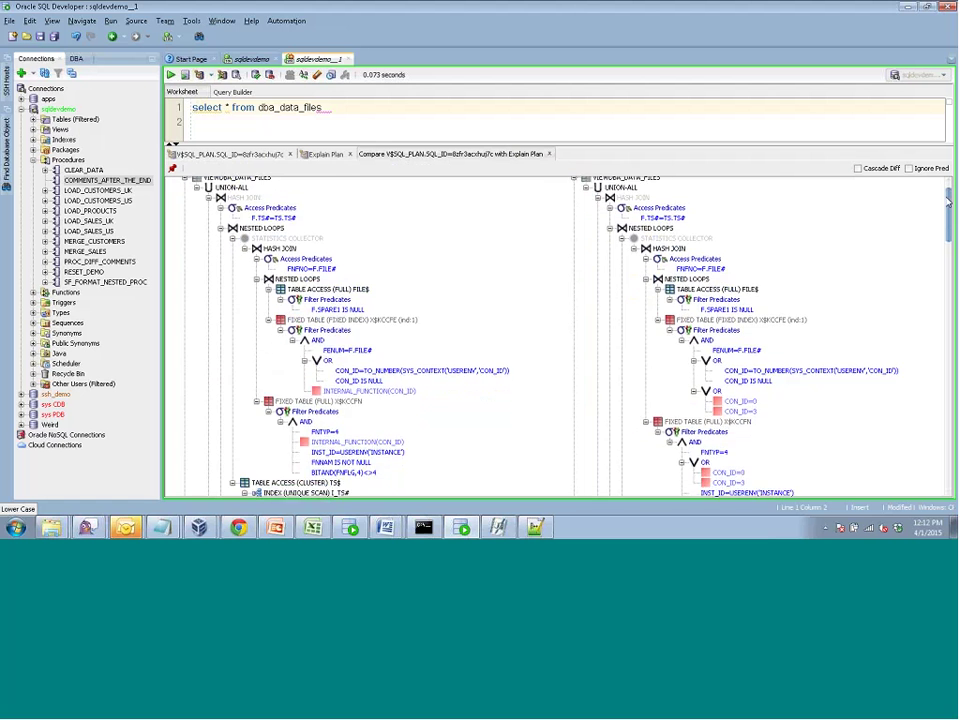
pyautogui.moveTo(949, 214); pyautogui.dragTo(949, 219)
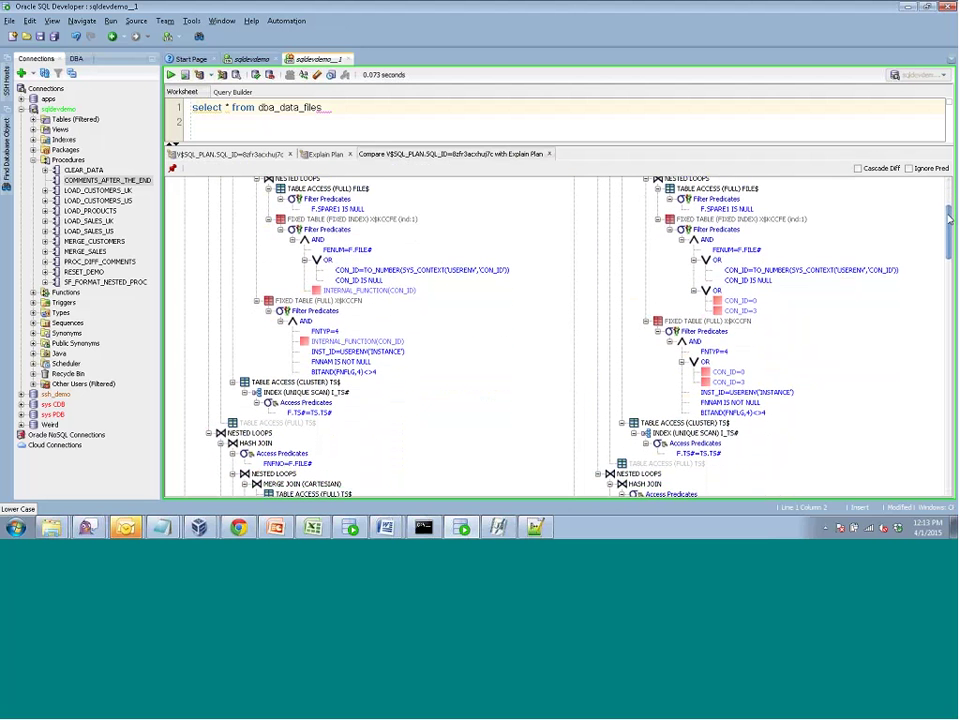
pyautogui.moveTo(949, 218); pyautogui.dragTo(948, 185)
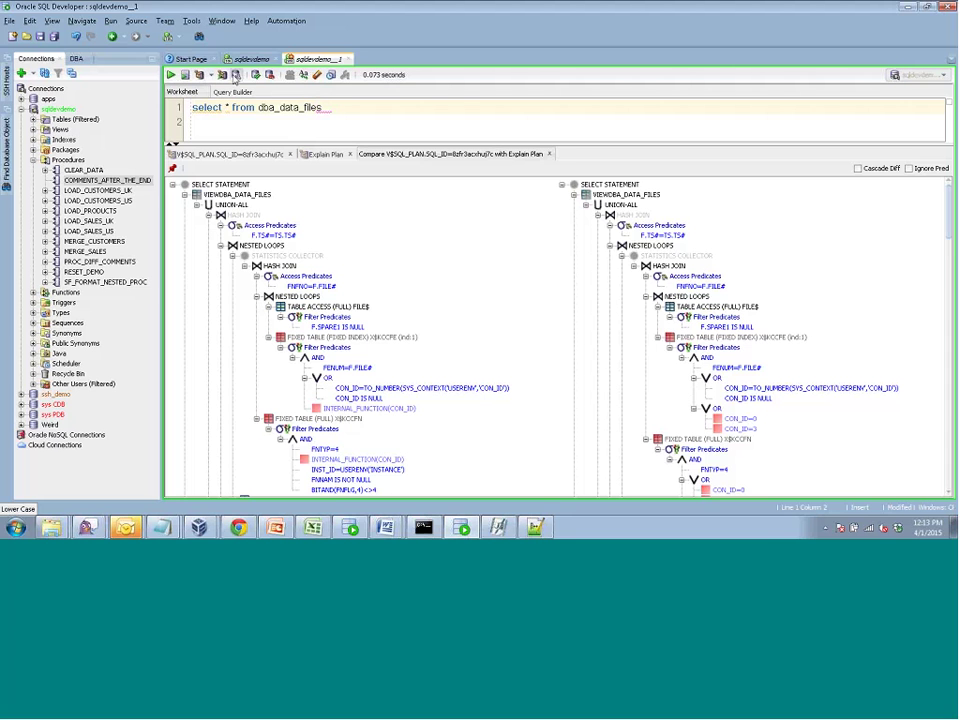
# Inspect the cached V$SQL_PLAN child cursors offered for the query without loading one, and close the plan comparison
pyautogui.click(211, 77)
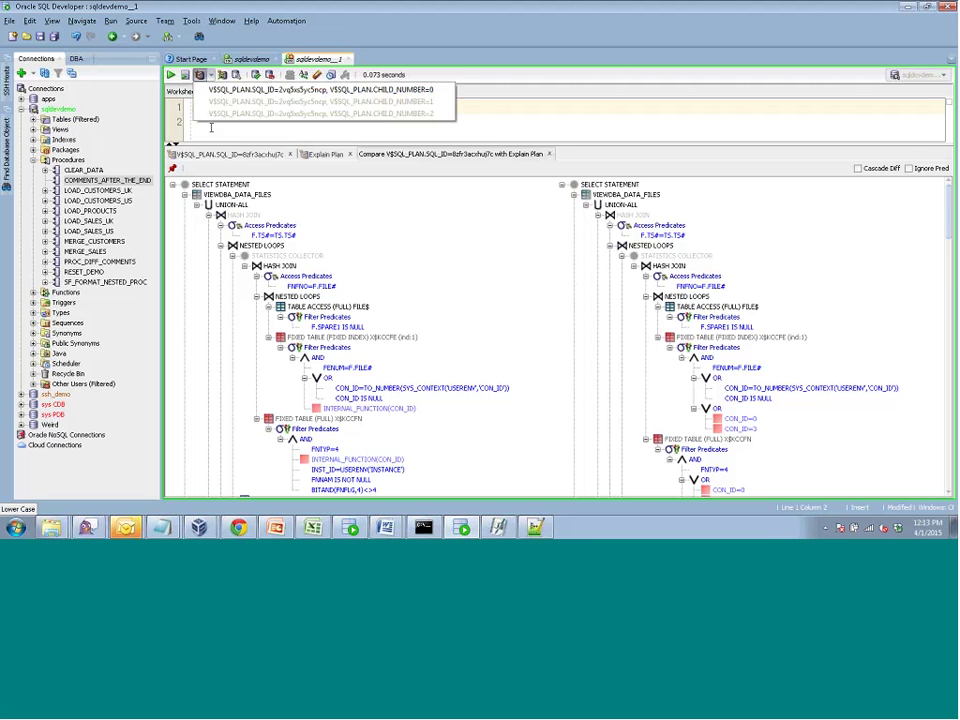
pyautogui.click(216, 92)
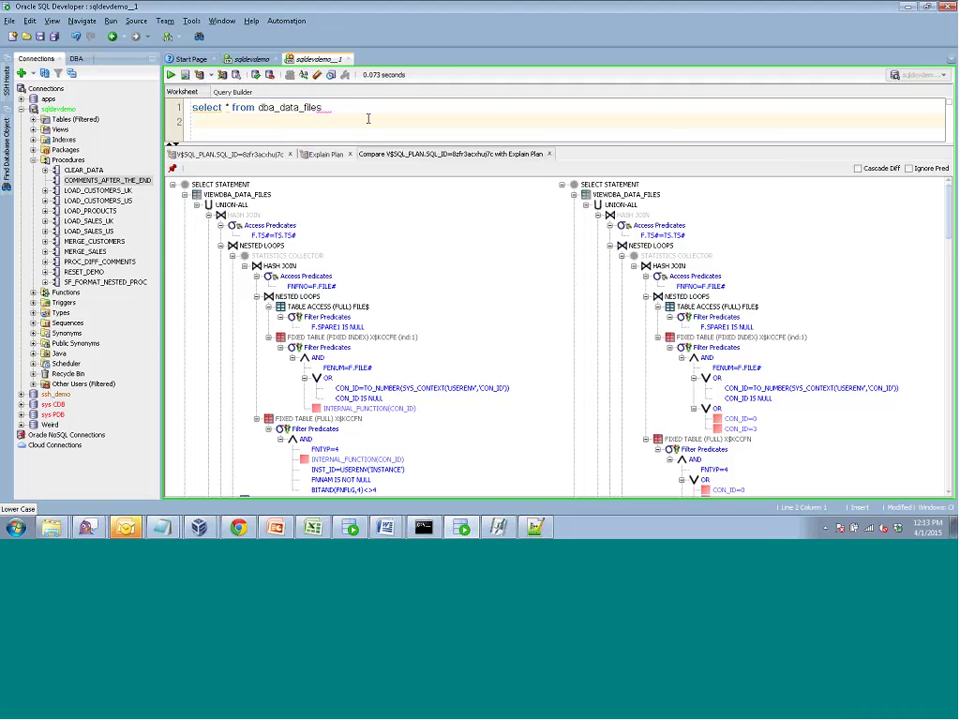
pyautogui.click(203, 76)
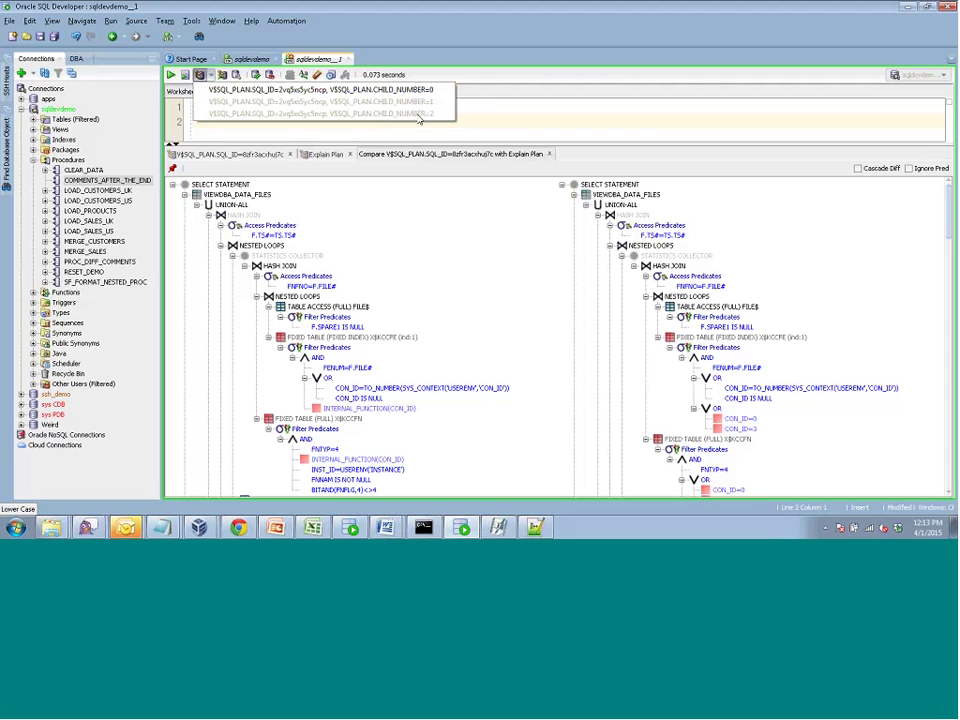
pyautogui.click(478, 117)
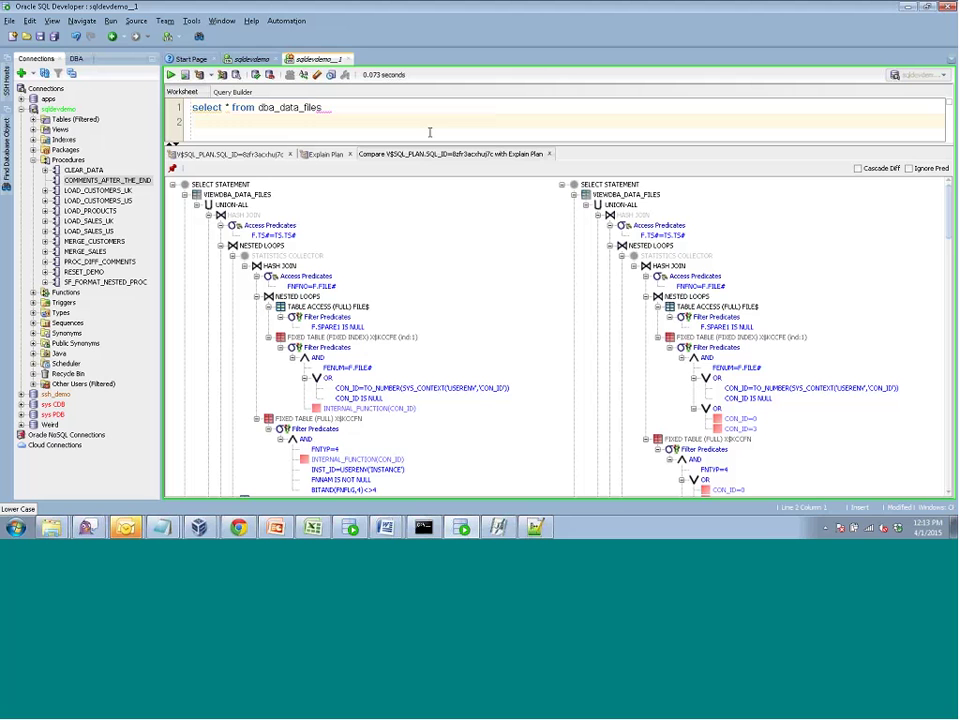
pyautogui.click(549, 154)
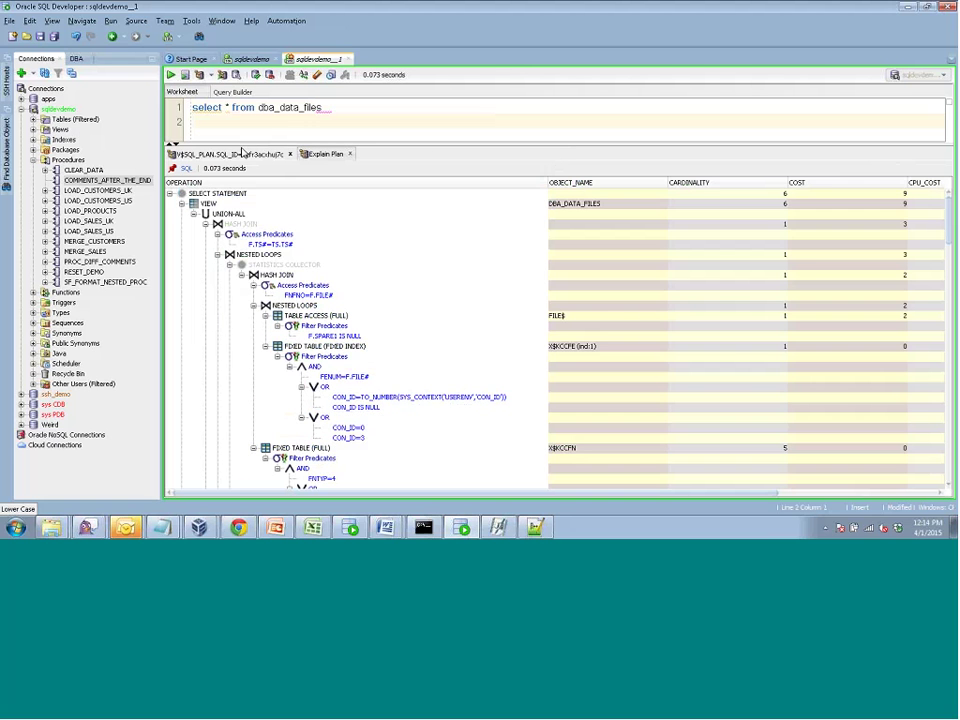
# Switch to PowerPoint, present the "Worksheet: Plans & Autotrace" slide in full screen, and return to SQL Developer
pyautogui.hotkey('alt', 'Tab')
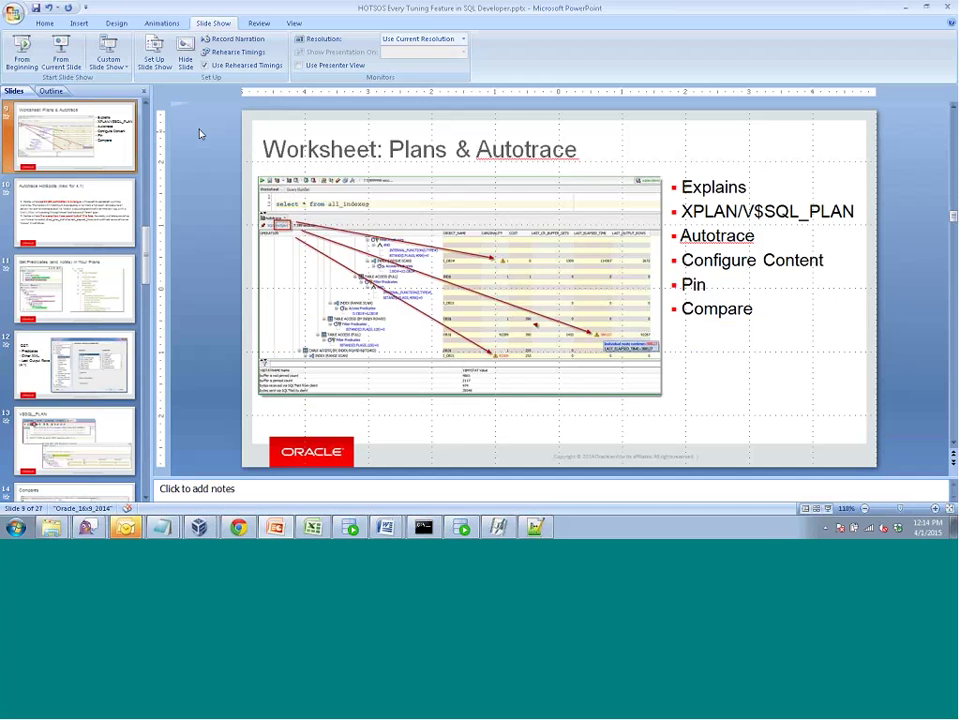
pyautogui.hotkey('shift', 'F5')
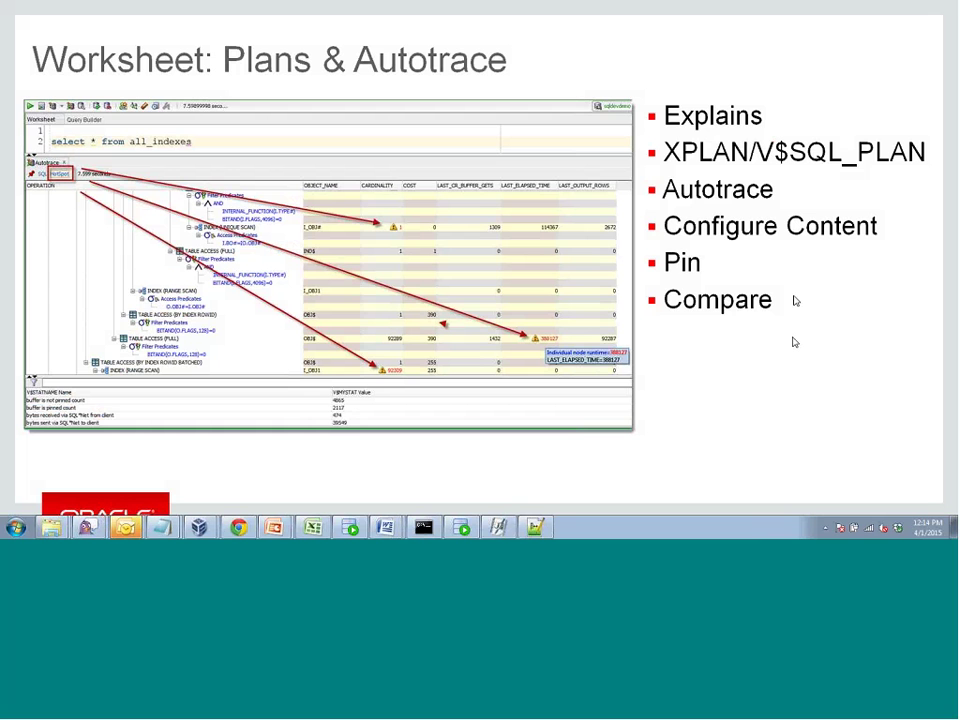
pyautogui.hotkey('alt', 'Tab')
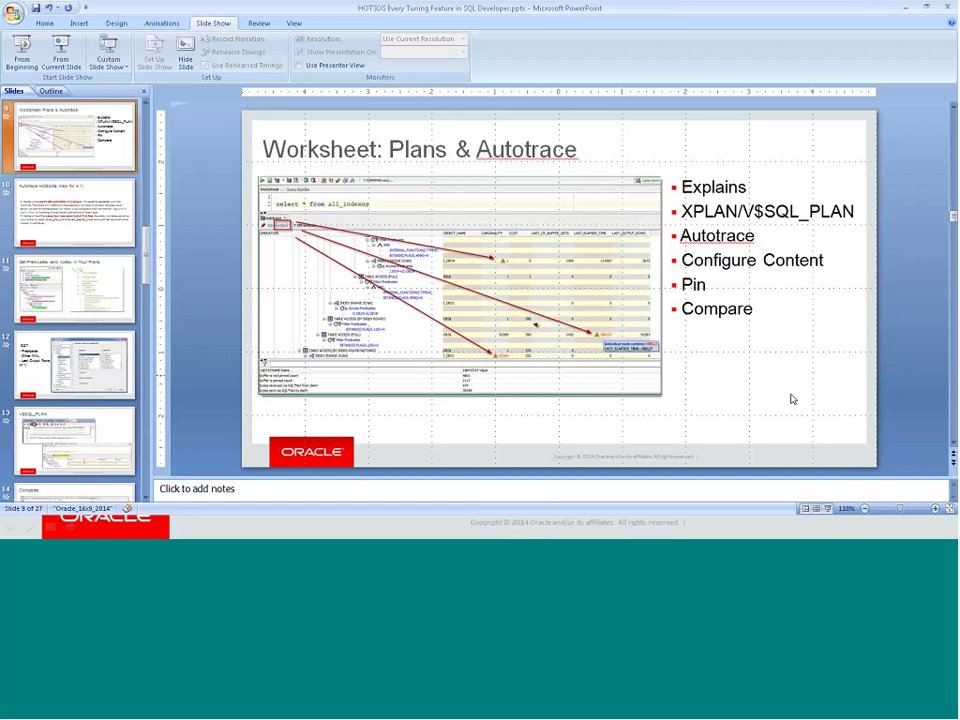
pyautogui.hotkey('alt', 'Tab')
pyautogui.hotkey('alt', 'Tab')
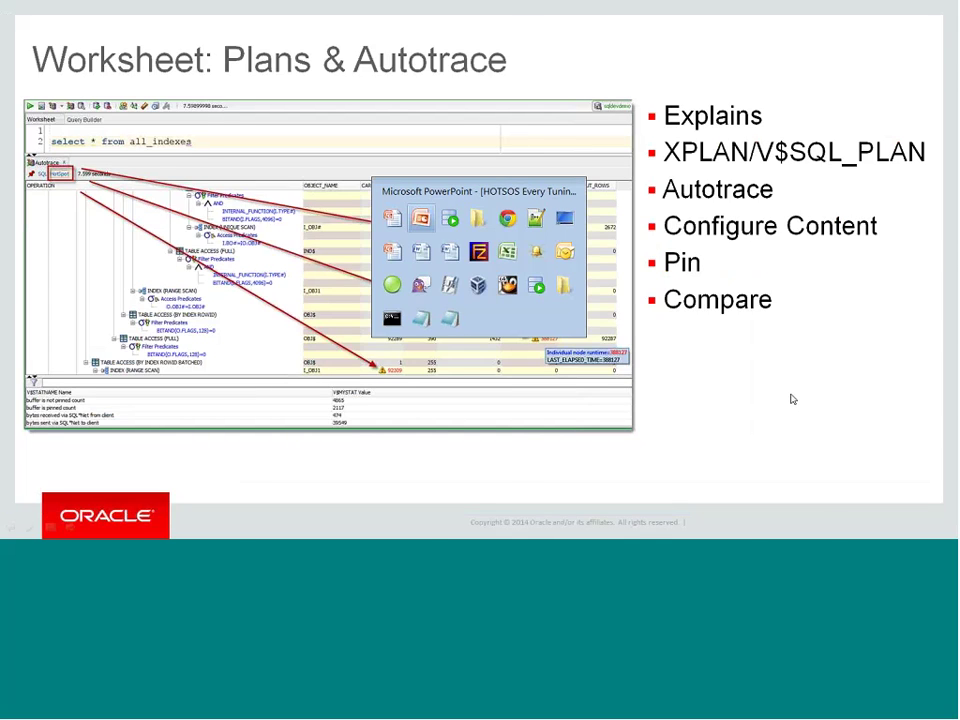
pyautogui.hotkey('alt', 'Tab')
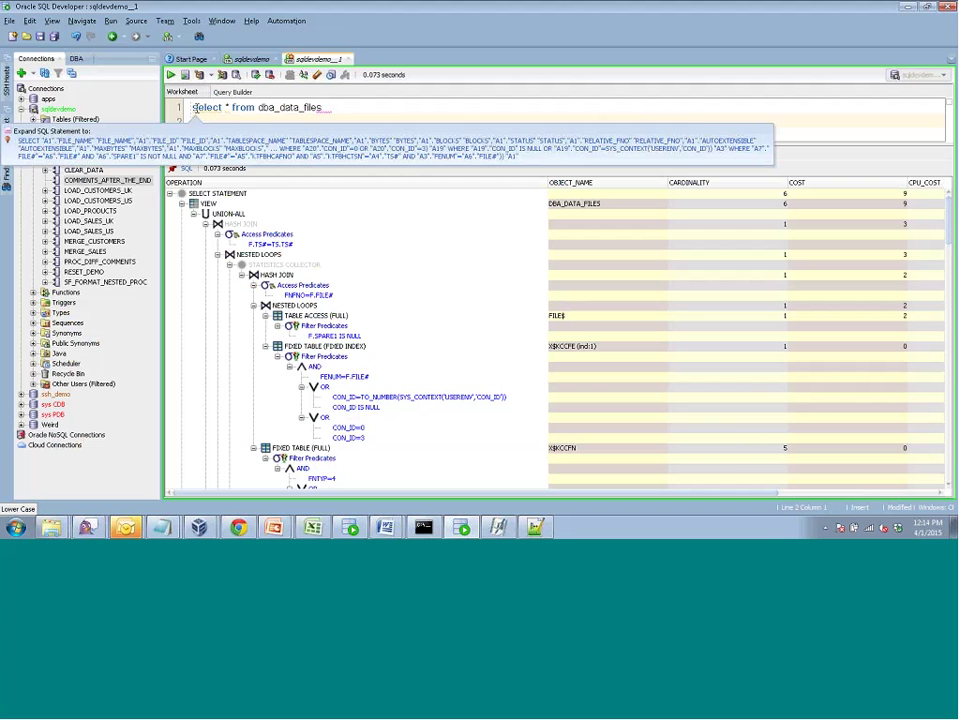
# Close the cached plan and Explain Plan results, and examine Fetch all rows in the Autotrace/Explain Plan preferences without saving changes
pyautogui.click(290, 155)
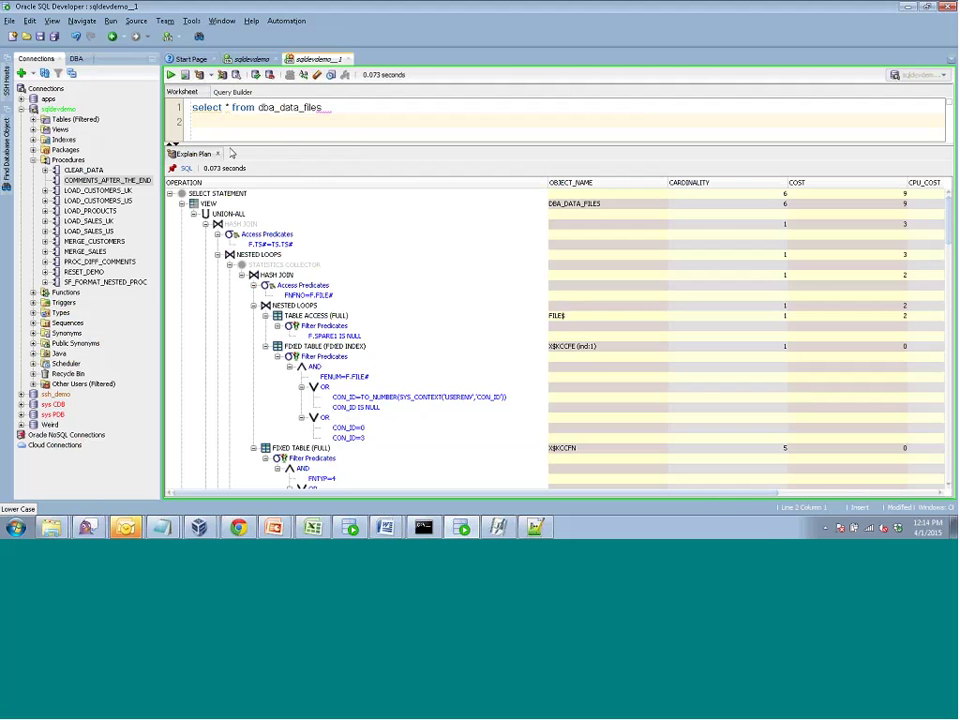
pyautogui.click(218, 154)
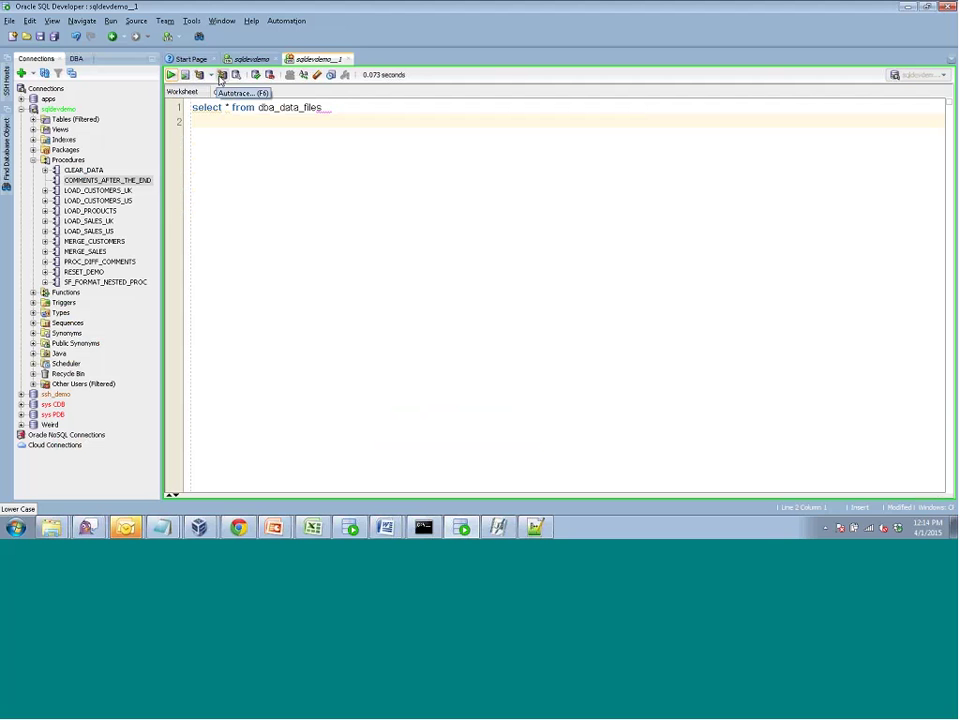
pyautogui.click(194, 22)
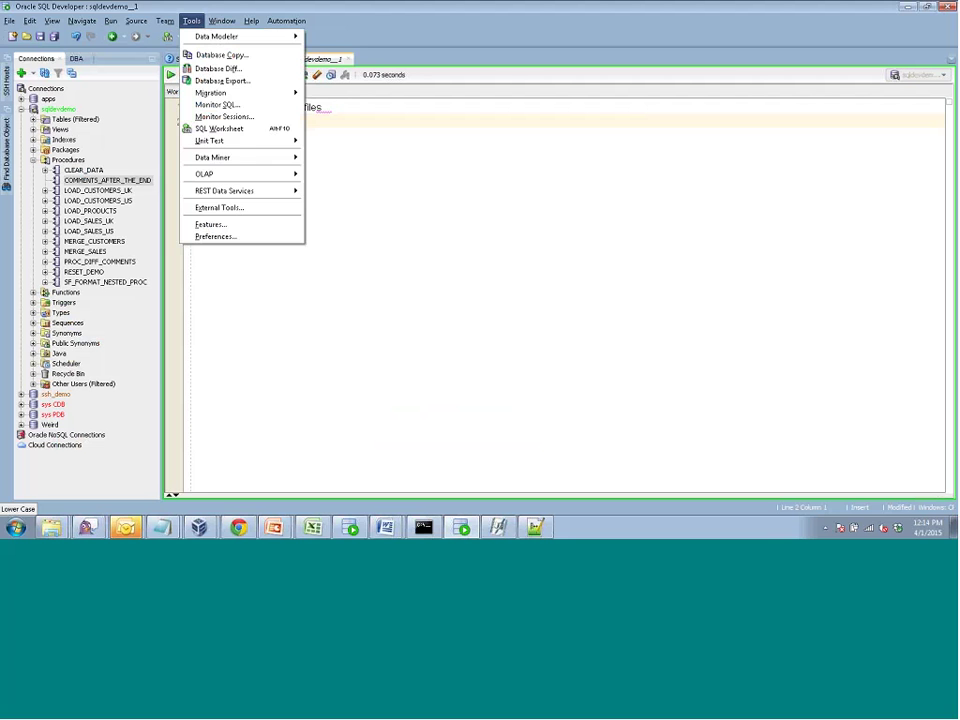
pyautogui.click(215, 236)
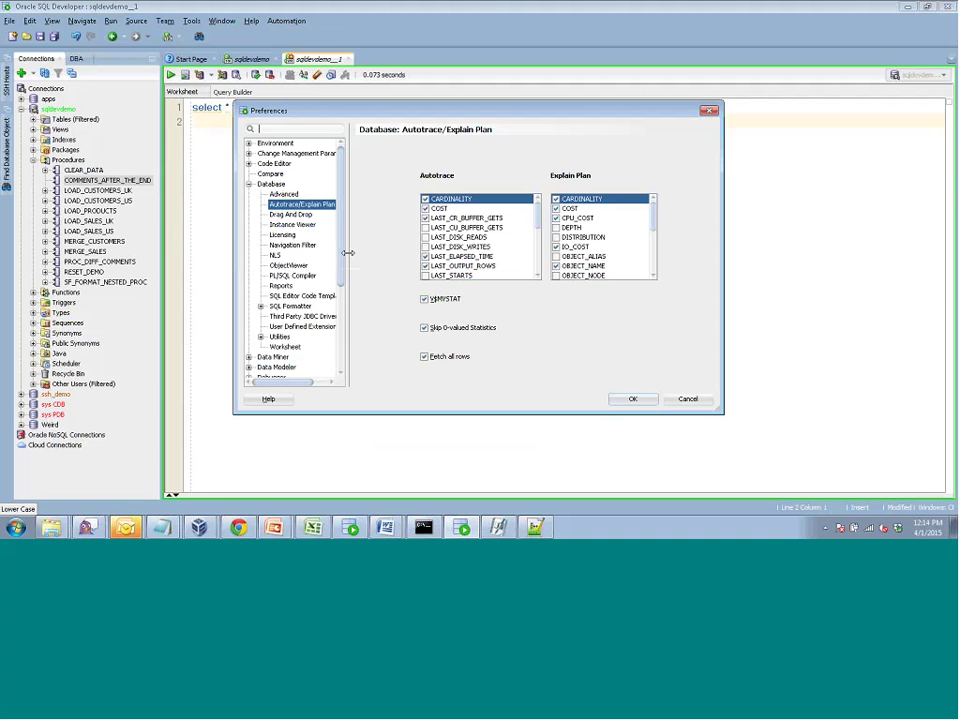
pyautogui.click(425, 357)
pyautogui.click(687, 399)
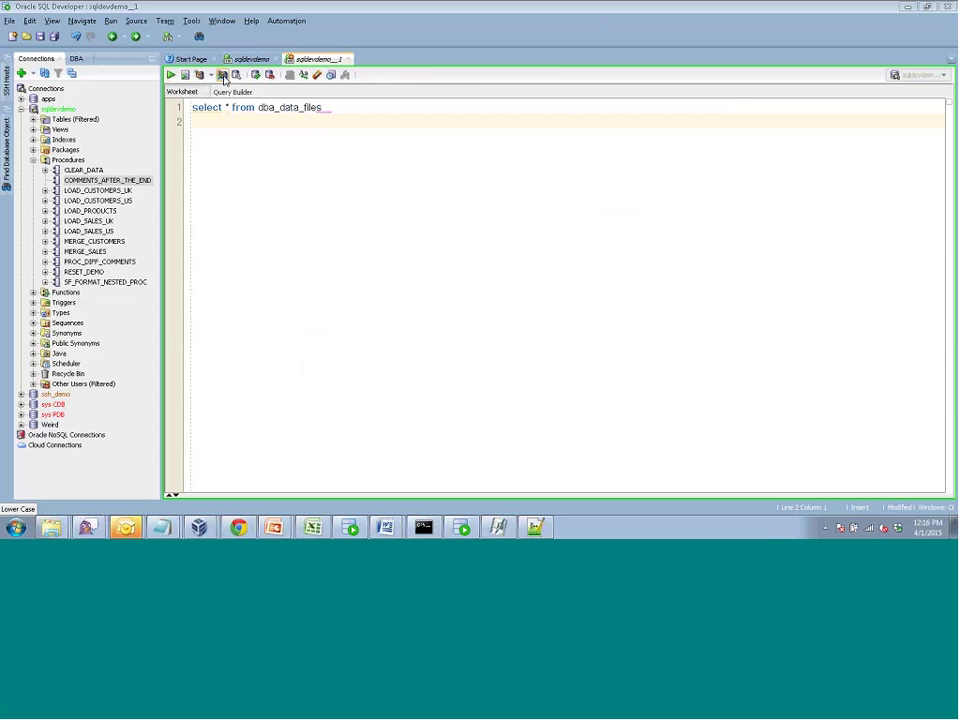
# Run Autotrace on the dba_data_files query, give the session statistics more height, and select "bytes sent via SQL*Net to client"
pyautogui.click(224, 79)
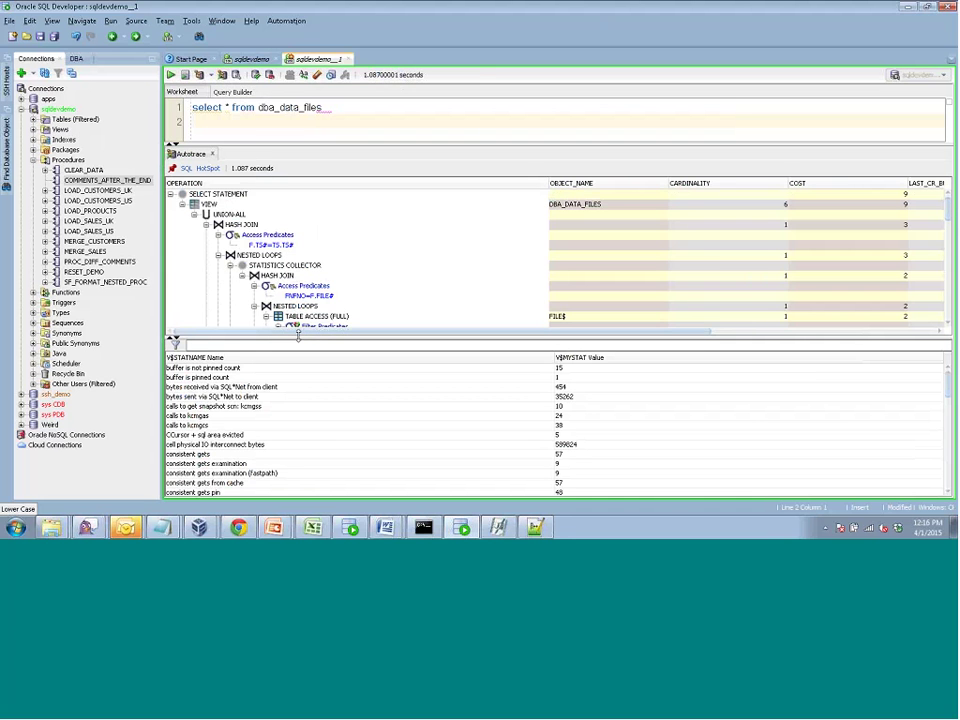
pyautogui.moveTo(298, 338); pyautogui.dragTo(300, 380)
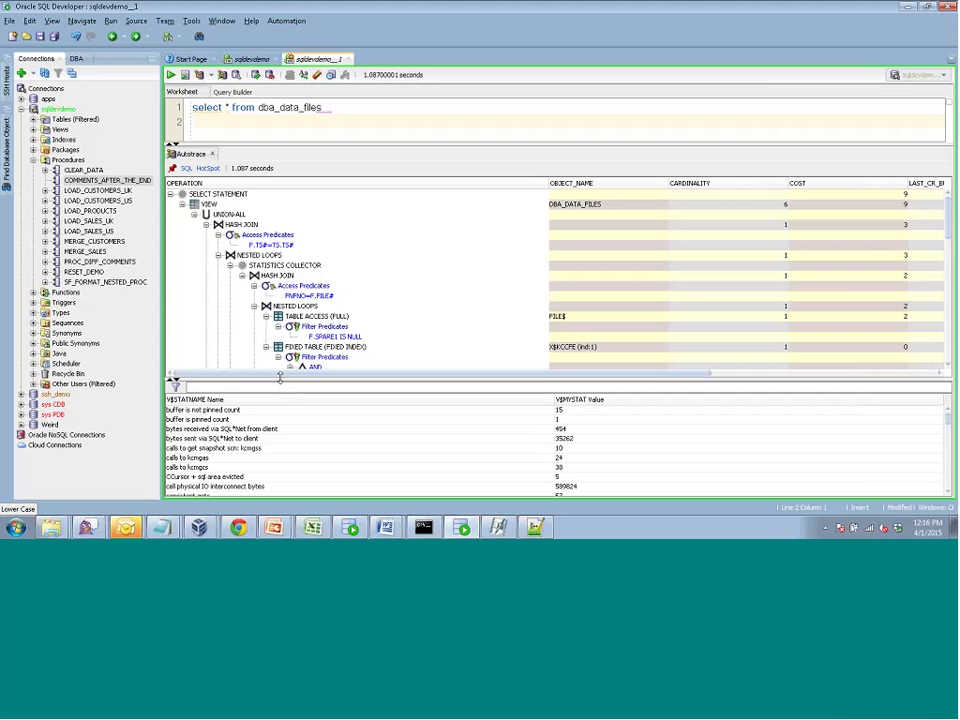
pyautogui.click(665, 358)
pyautogui.moveTo(428, 376); pyautogui.dragTo(438, 299)
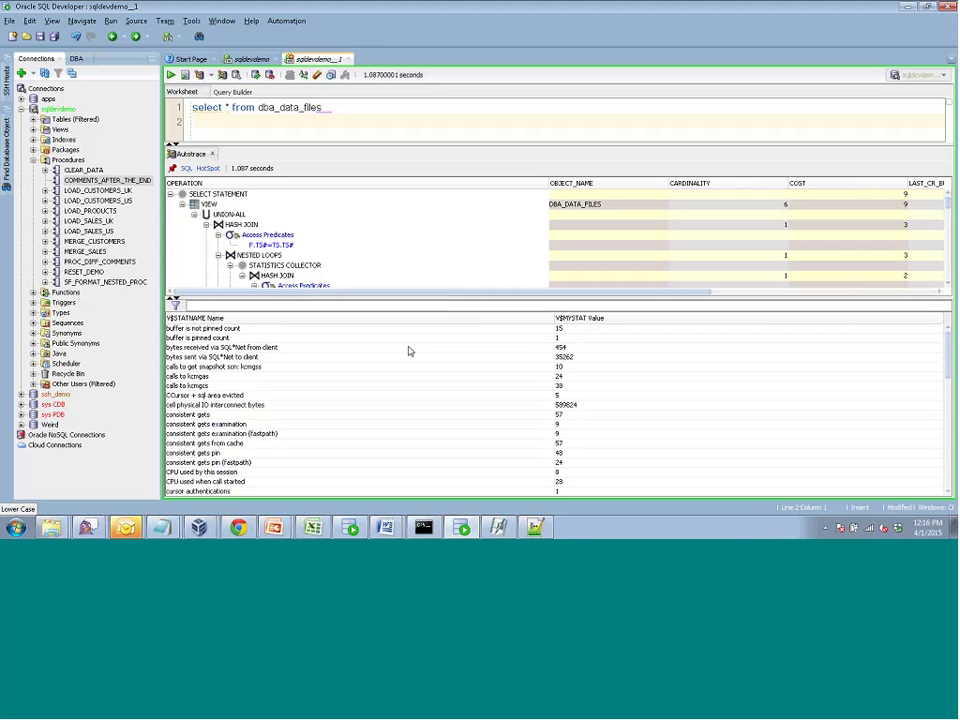
pyautogui.click(448, 358)
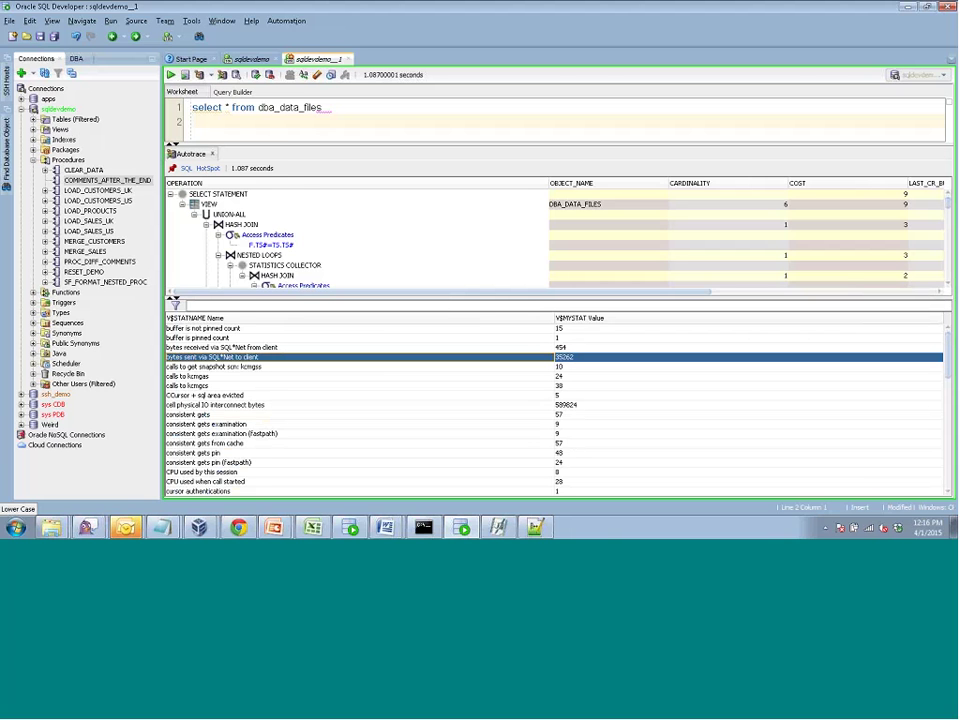
# Examine the V$MYSTAT options in the Autotrace preferences, marking that area with the zoom tool, and leave without saving changes
pyautogui.click(191, 21)
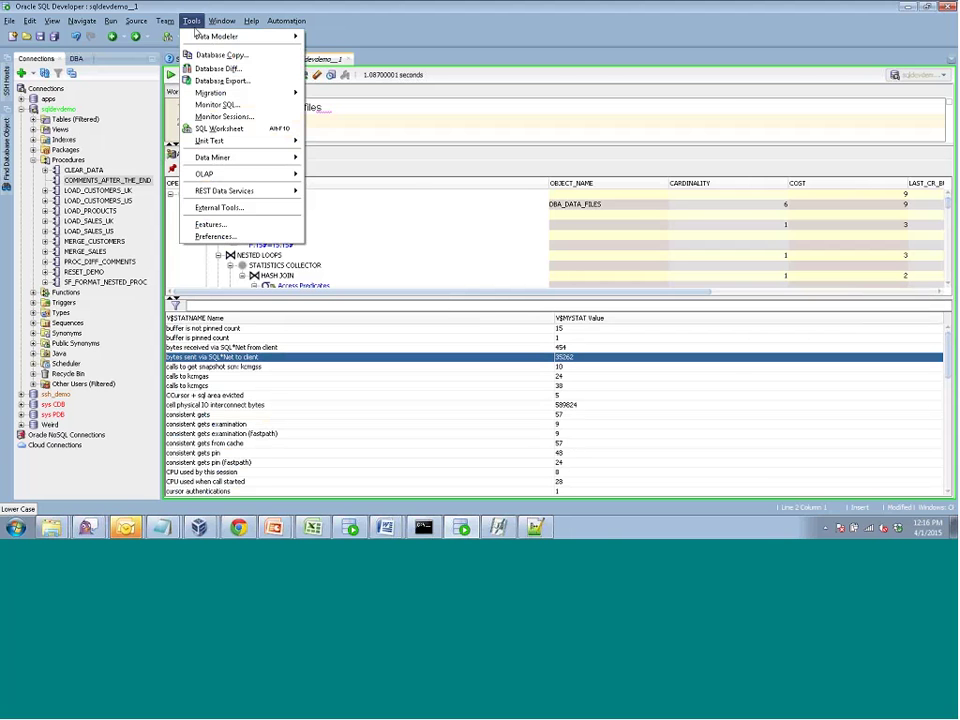
pyautogui.click(215, 236)
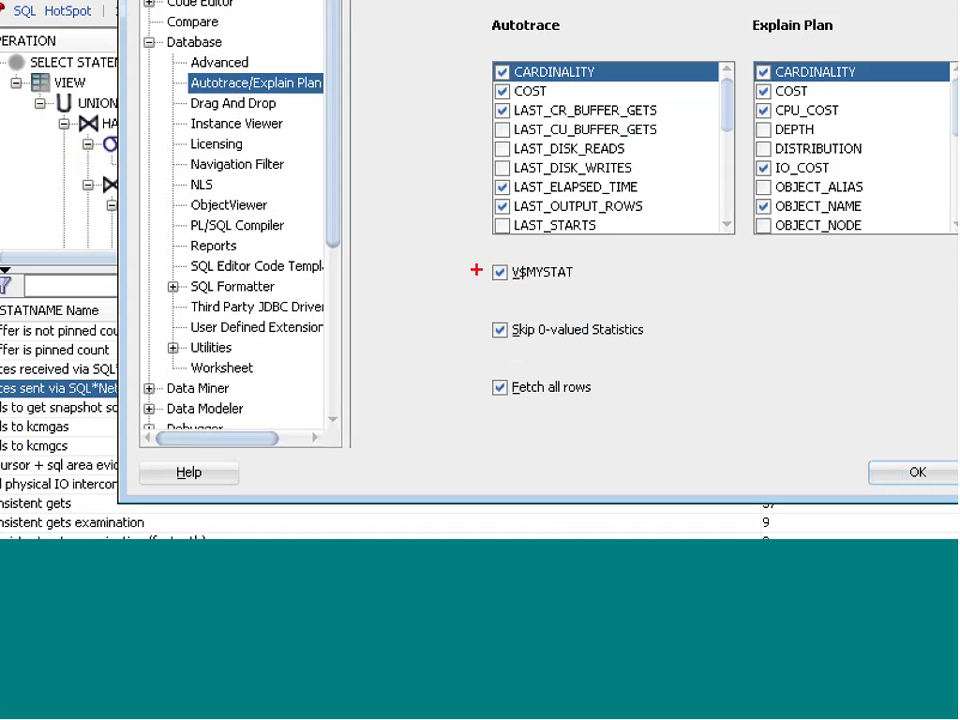
pyautogui.moveTo(409, 317); pyautogui.dragTo(432, 316)
pyautogui.moveTo(515, 309)
pyautogui.mouseDown()
pyautogui.moveTo(589, 296)
pyautogui.moveTo(540, 355)
pyautogui.moveTo(470, 345)
pyautogui.moveTo(477, 328)
pyautogui.mouseUp()
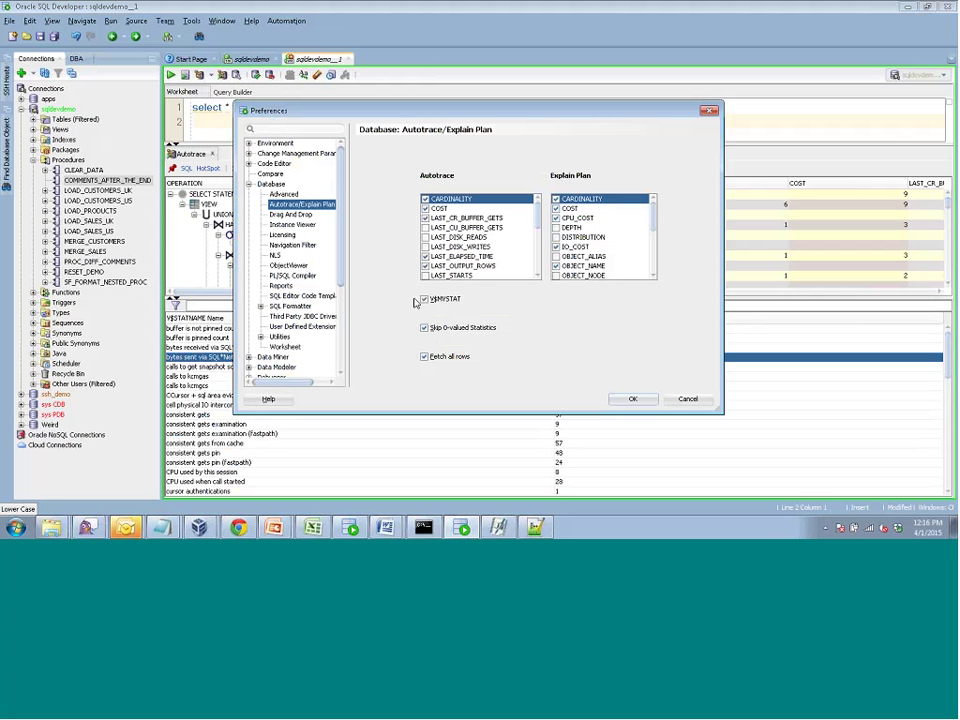
pyautogui.click(671, 401)
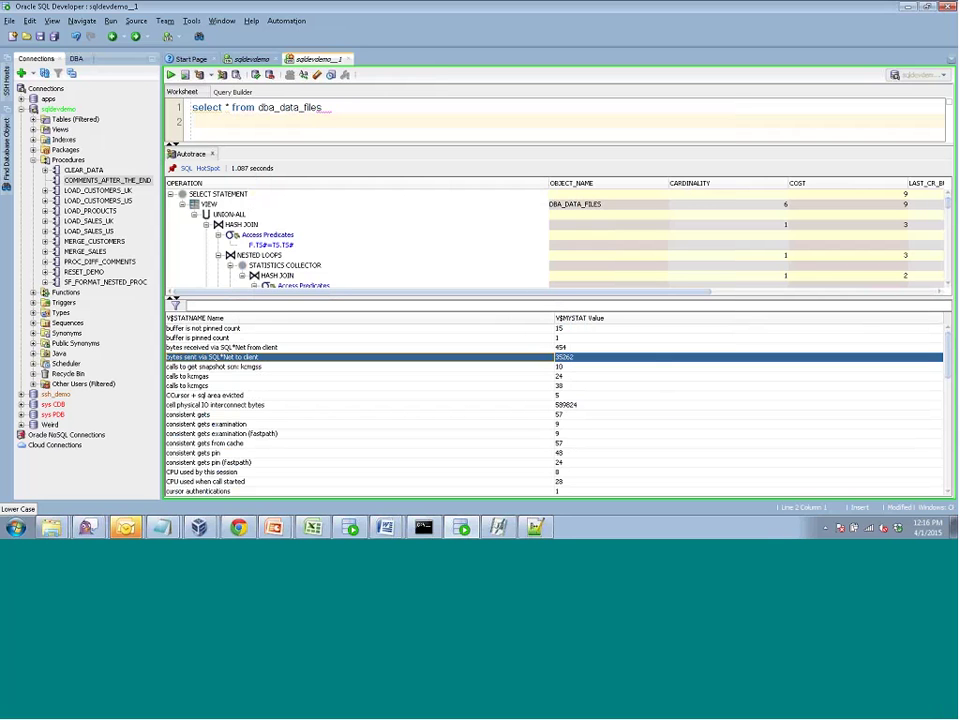
# Extend the dba_data_files query with the filter where tablespace_name <> 'USERS'
pyautogui.click(380, 107)
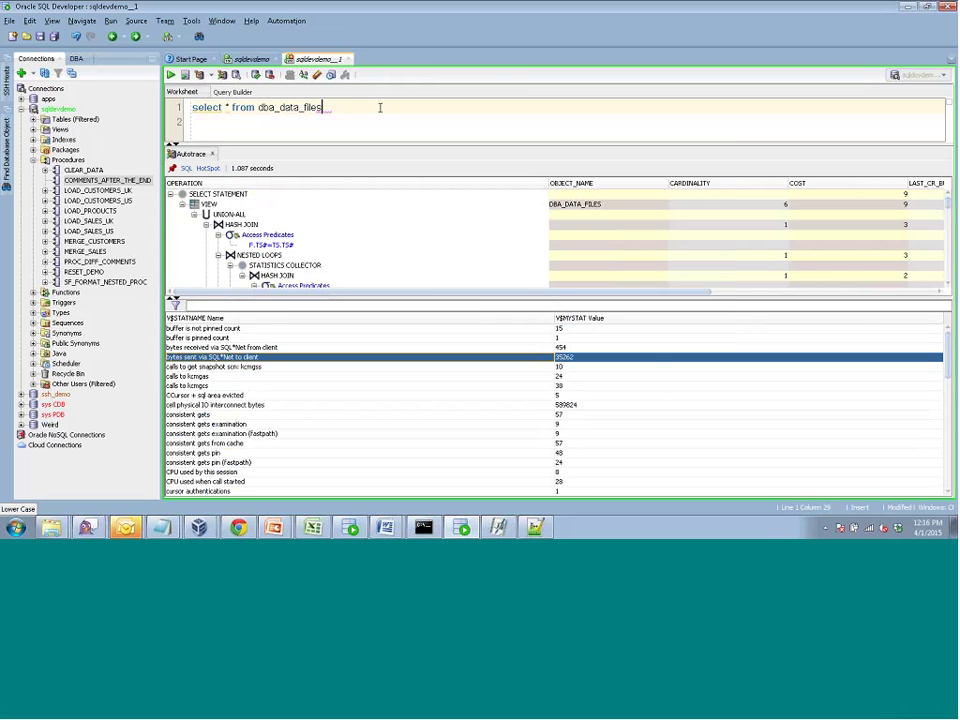
pyautogui.write('where')
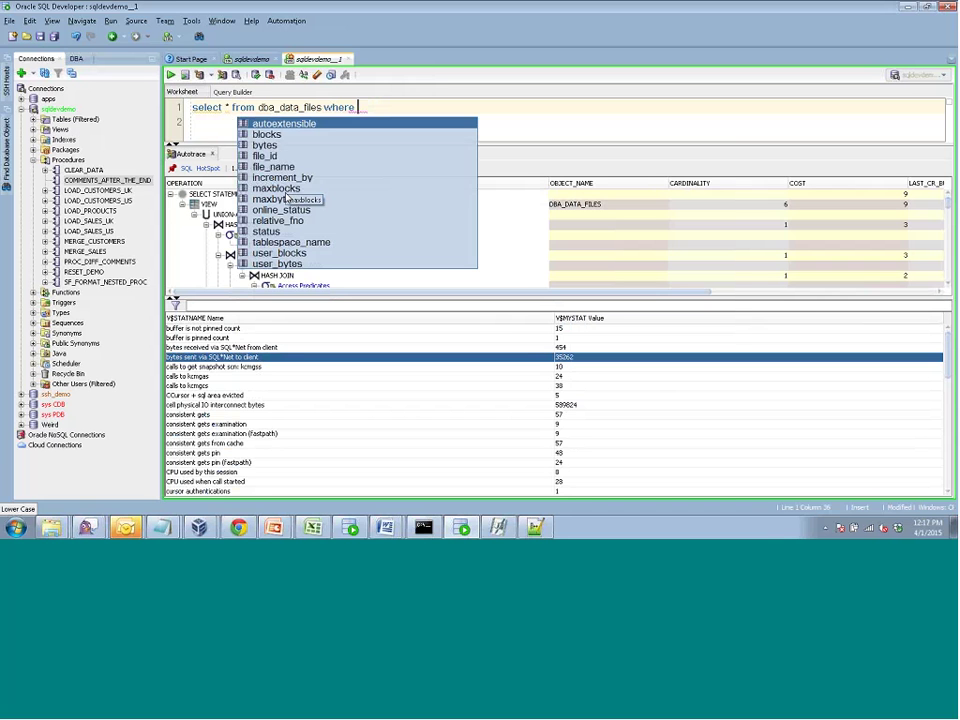
pyautogui.doubleClick(290, 243)
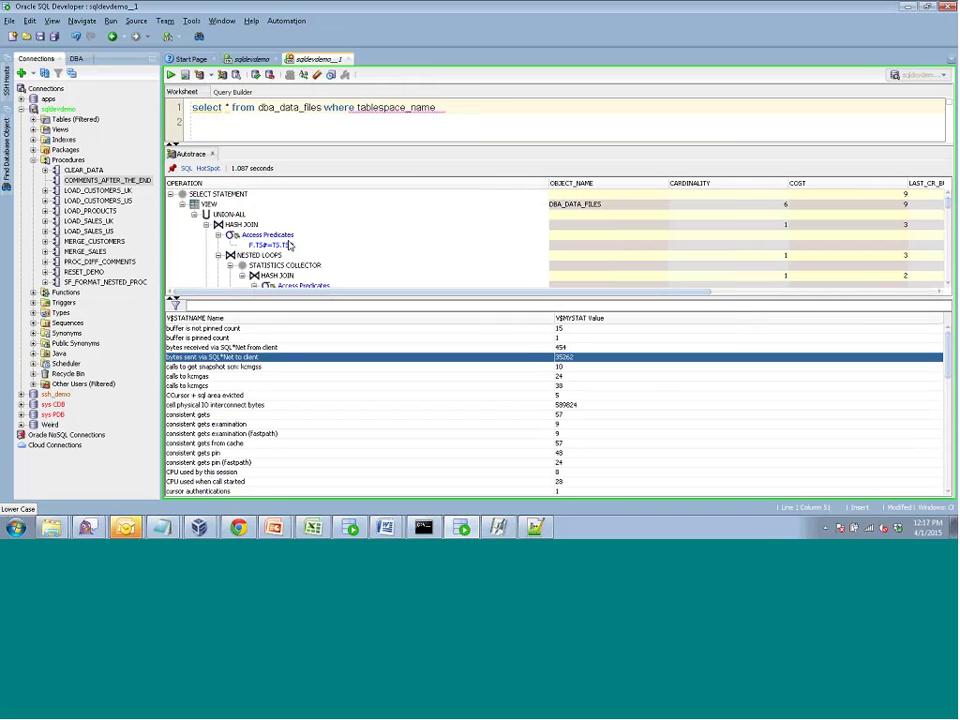
pyautogui.write('<>')
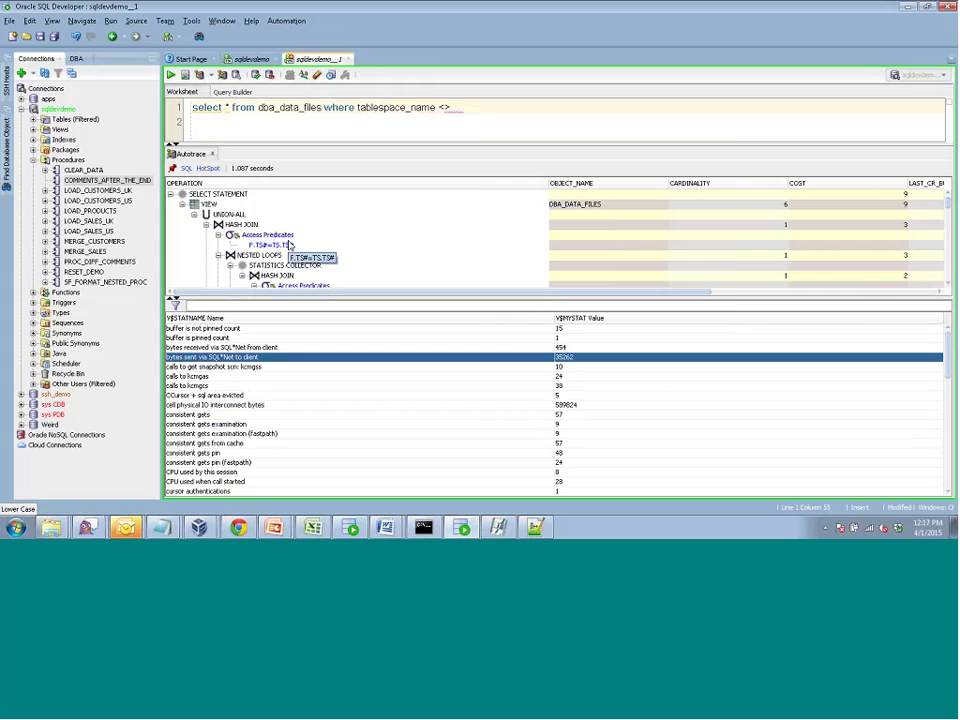
pyautogui.write(" 'USERS")
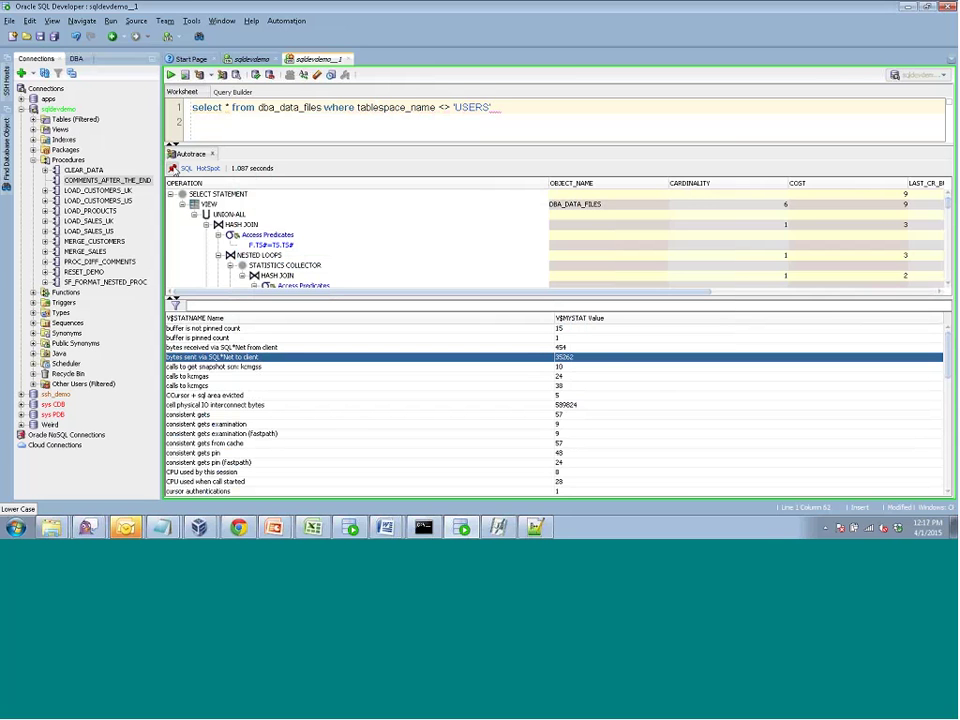
# Run Autotrace on the filtered dba_data_files query and compare the earlier Autotrace result with the new Autotrace 1 result
pyautogui.write("'")
pyautogui.click(222, 75)
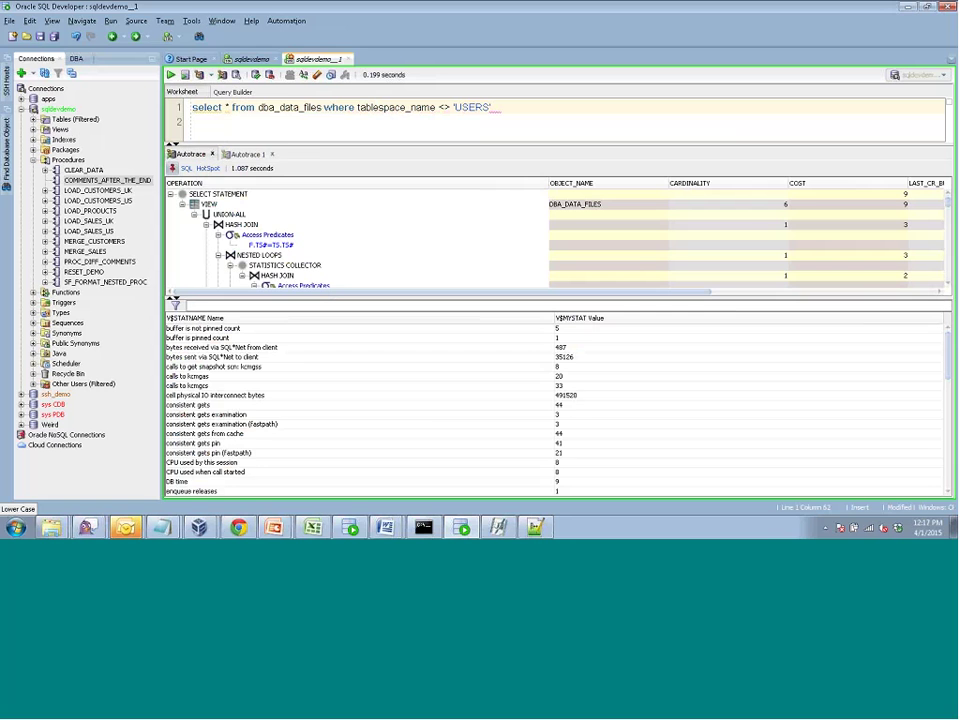
pyautogui.rightClick(205, 155)
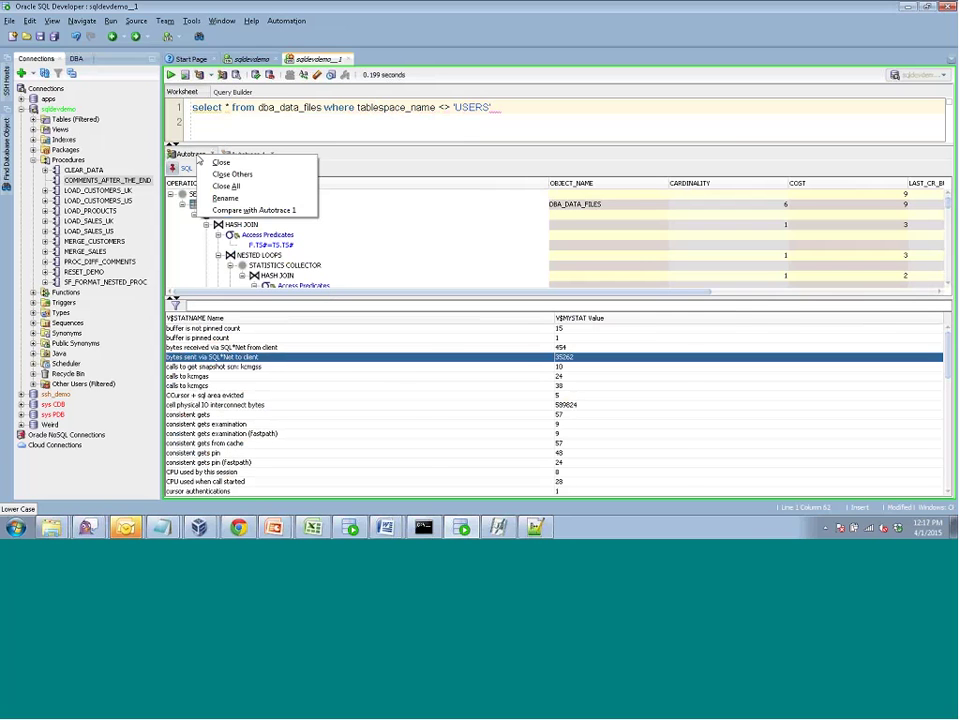
pyautogui.click(241, 210)
pyautogui.click(241, 211)
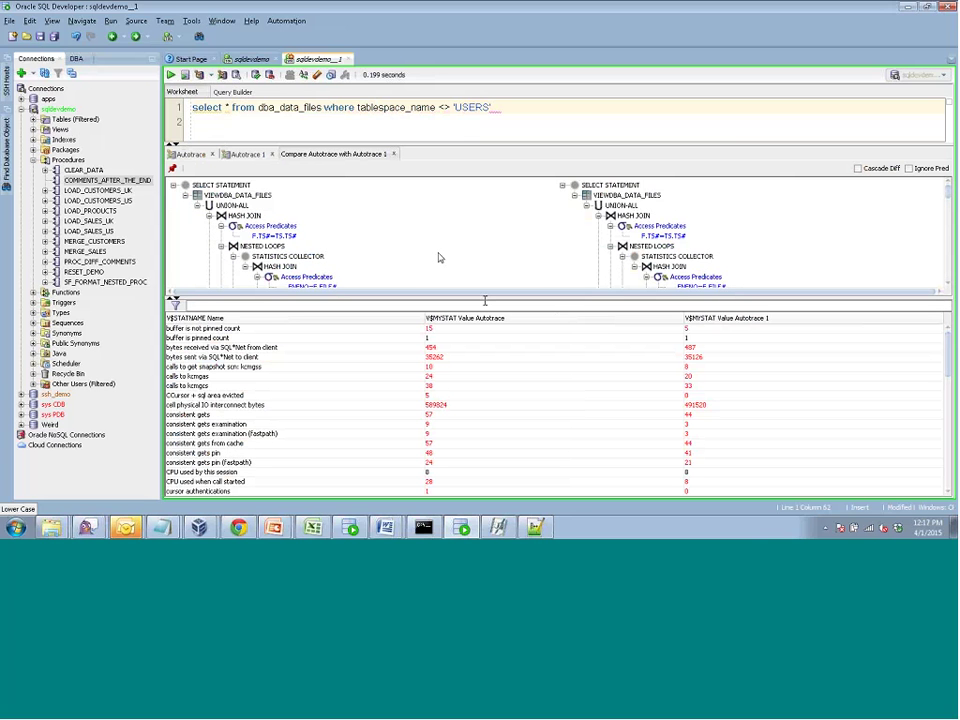
# Give the comparison's session statistics more height and examine the differing V$MYSTAT values of both Autotrace runs throughout the list
pyautogui.moveTo(484, 300); pyautogui.dragTo(524, 259)
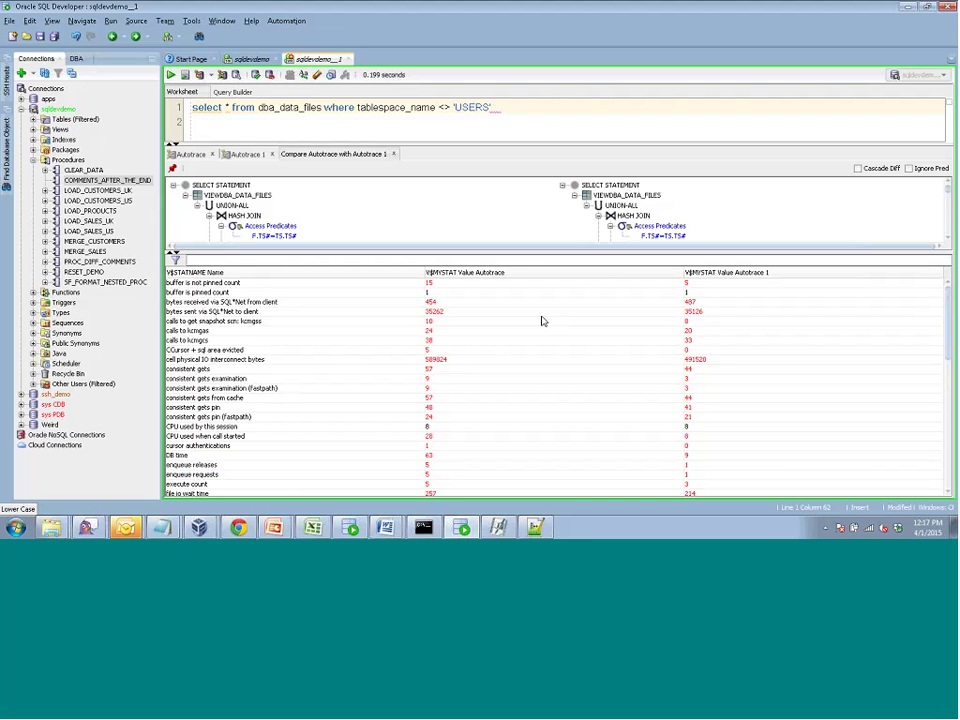
pyautogui.click(303, 379)
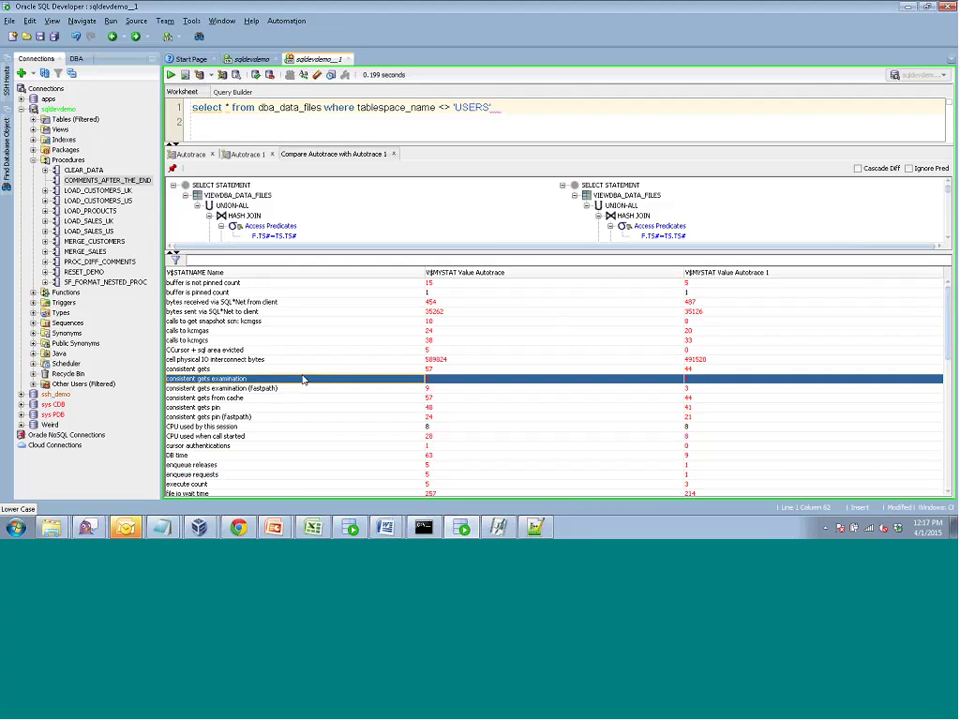
pyautogui.keyDown('ctrl'); pyautogui.click(303, 379); pyautogui.keyUp('ctrl')
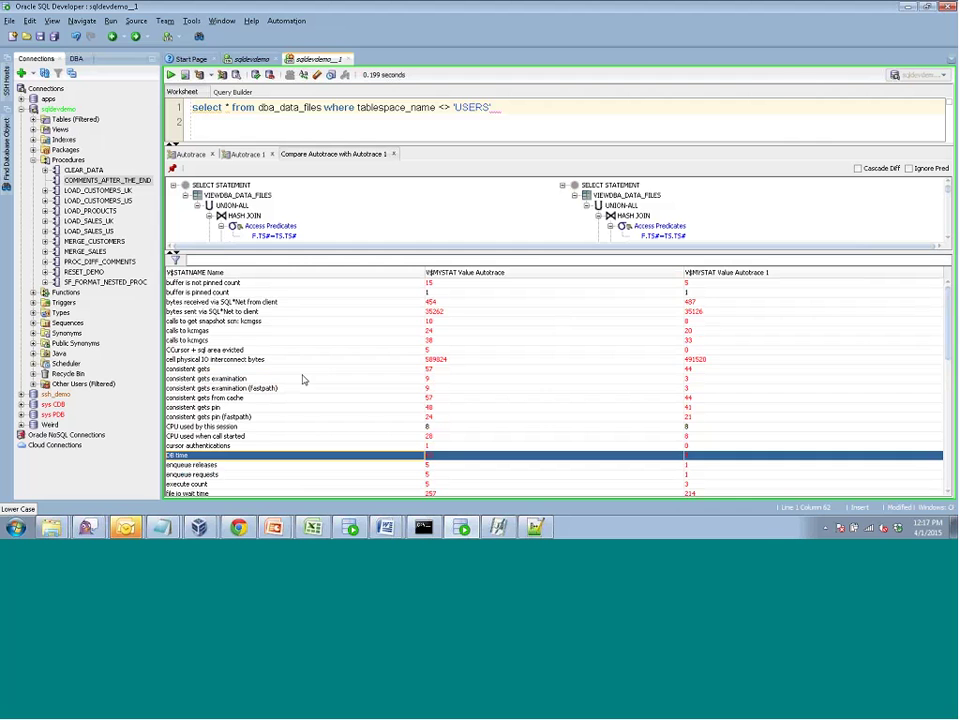
pyautogui.scroll(-5, 303, 379)
pyautogui.press('Down')
pyautogui.press('Down')
pyautogui.press('Down')
pyautogui.press('Down')
pyautogui.press('Down')
pyautogui.press('Down')
pyautogui.press('Down')
pyautogui.press('Down')
pyautogui.press('Down')
pyautogui.press('Down')
pyautogui.press('Down')
pyautogui.press('Down')
pyautogui.press('Down')
pyautogui.press('Down')
pyautogui.press('Down')
pyautogui.press('Down')
pyautogui.press('Down')
pyautogui.press('Down')
pyautogui.press('Down')
pyautogui.press('Down')
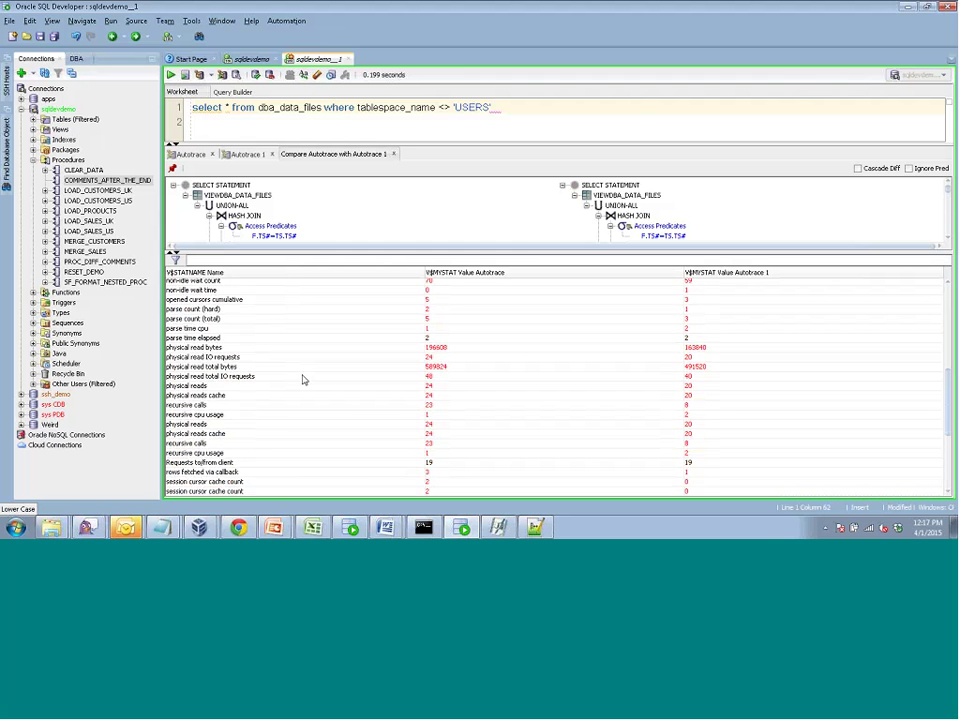
pyautogui.press('Up')
pyautogui.press('Up')
pyautogui.hotkey('ctrl', 'space')
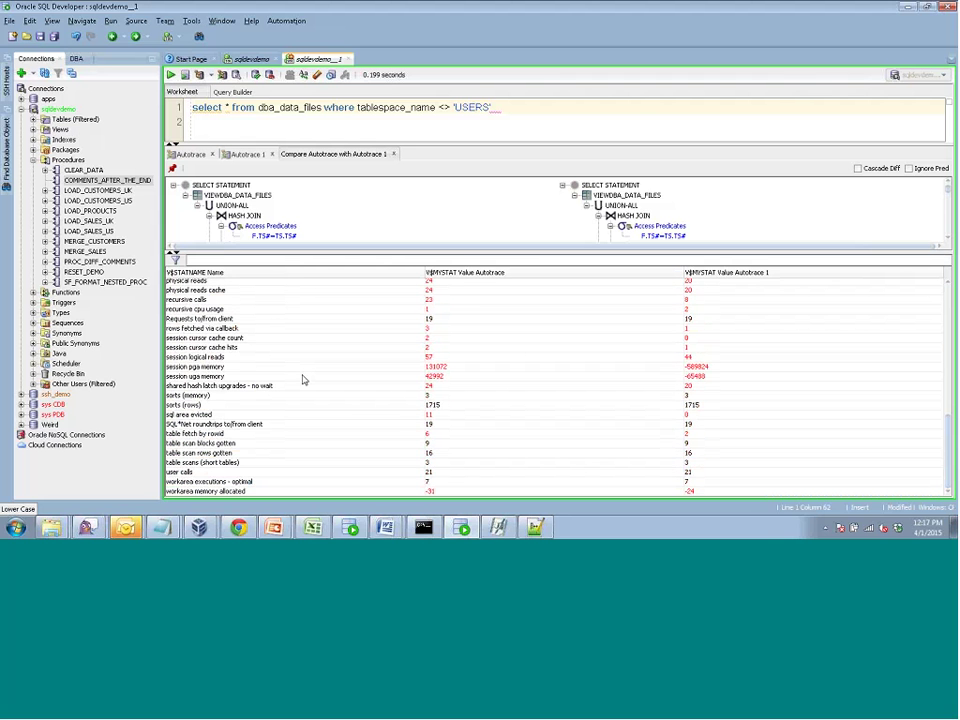
pyautogui.press('Up')
pyautogui.press('Up')
pyautogui.press('Up')
pyautogui.press('Up')
pyautogui.press('Up')
pyautogui.press('Up')
pyautogui.press('Up')
pyautogui.press('Up')
pyautogui.press('Up')
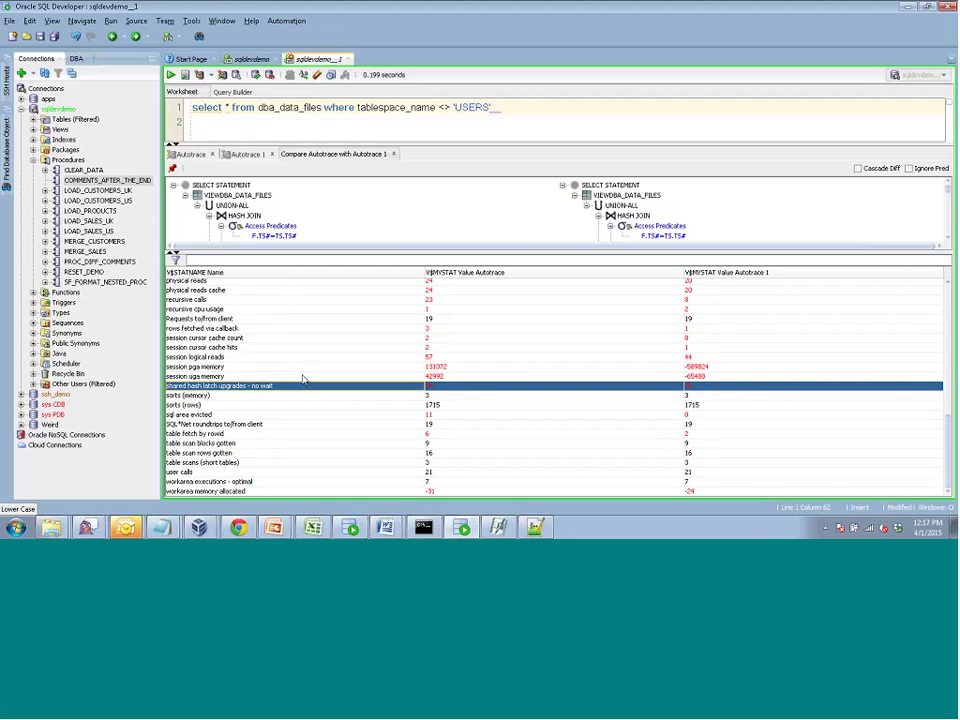
pyautogui.press('Up')
pyautogui.press('Up')
pyautogui.press('Up')
pyautogui.press('Up')
pyautogui.press('Up')
pyautogui.press('Up')
pyautogui.press('Up')
pyautogui.press('Up')
pyautogui.press('Up')
pyautogui.press('Up')
pyautogui.press('Up')
pyautogui.press('Up')
pyautogui.press('Up')
pyautogui.press('Up')
pyautogui.press('Up')
pyautogui.press('Up')
pyautogui.press('Up')
pyautogui.press('Up')
pyautogui.press('Up')
pyautogui.press('Up')
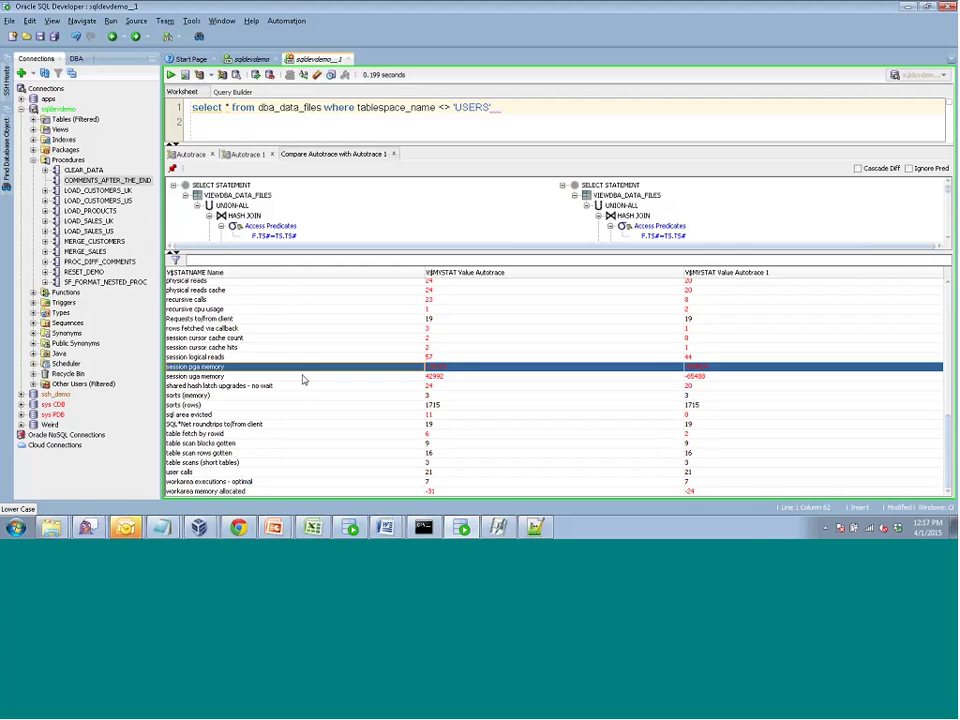
pyautogui.press('Up')
pyautogui.press('Up')
pyautogui.press('Up')
pyautogui.press('Up')
pyautogui.press('Up')
pyautogui.press('Up')
pyautogui.press('Up')
pyautogui.press('Up')
pyautogui.press('Up')
pyautogui.press('Up')
pyautogui.press('Up')
pyautogui.press('Up')
pyautogui.press('Up')
pyautogui.press('Up')
pyautogui.press('Up')
pyautogui.press('Up')
pyautogui.press('Up')
pyautogui.press('Up')
pyautogui.press('Up')
pyautogui.press('Up')
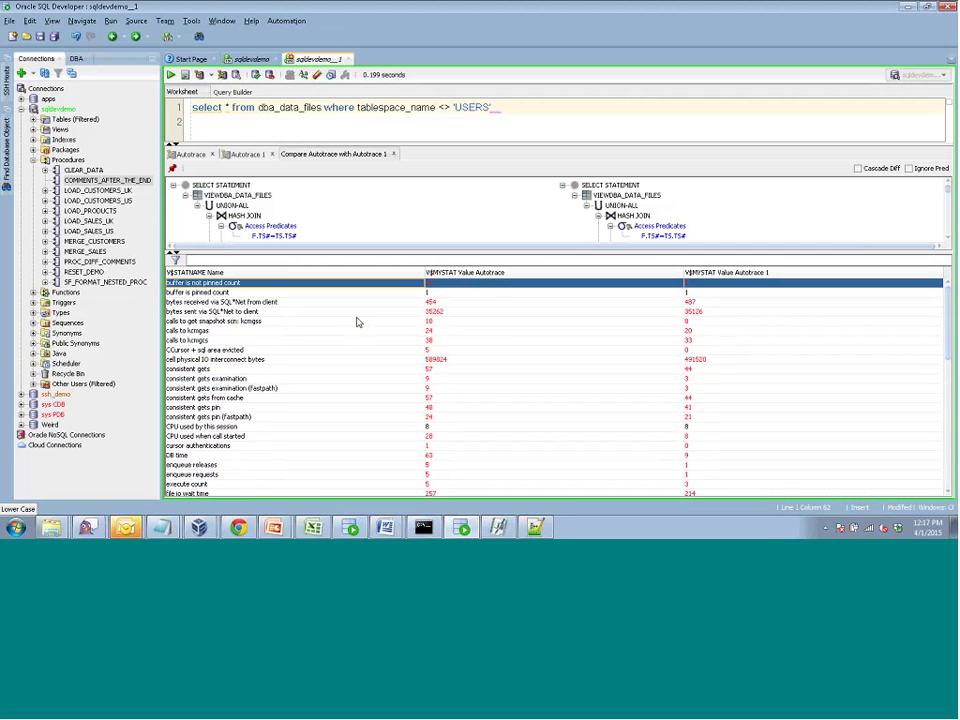
pyautogui.press('Down')
pyautogui.press('Down')
pyautogui.press('Down')
pyautogui.press('Down')
pyautogui.press('Down')
pyautogui.press('Down')
pyautogui.press('Down')
pyautogui.press('Down')
pyautogui.press('Down')
pyautogui.press('Down')
pyautogui.press('Down')
pyautogui.press('Down')
pyautogui.press('Down')
pyautogui.press('Down')
pyautogui.press('Down')
pyautogui.press('Down')
pyautogui.press('Down')
pyautogui.press('Down')
pyautogui.press('Down')
pyautogui.press('Down')
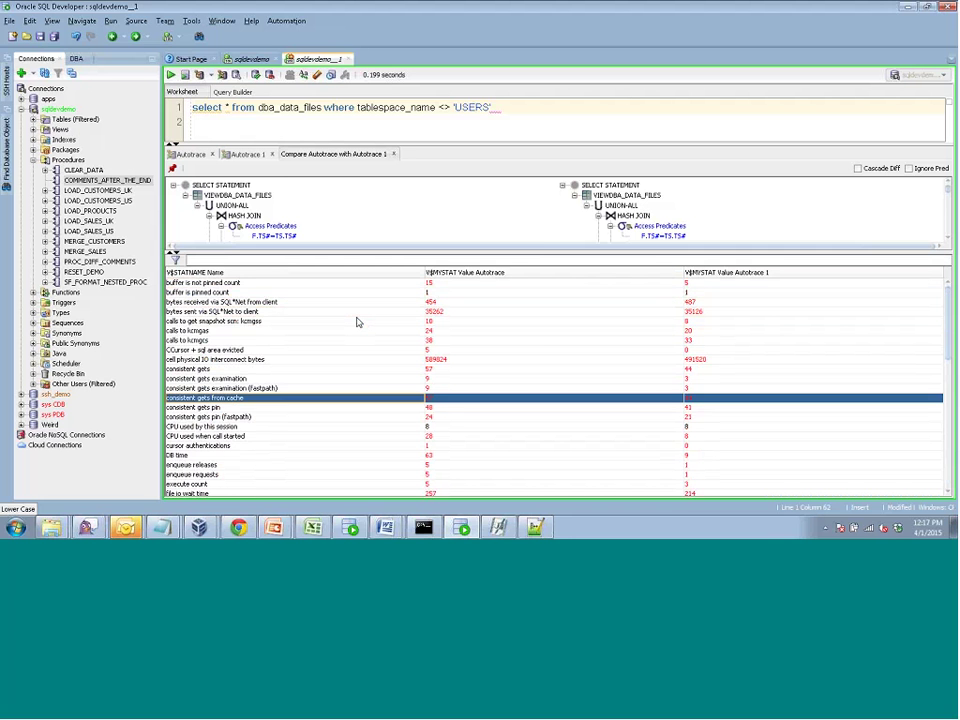
pyautogui.press('Down')
pyautogui.press('Down')
pyautogui.press('Down')
pyautogui.press('Down')
pyautogui.press('Down')
pyautogui.press('Down')
pyautogui.press('Down')
pyautogui.press('Down')
pyautogui.press('Down')
pyautogui.press('Down')
pyautogui.press('Down')
pyautogui.press('Down')
pyautogui.press('Down')
pyautogui.press('Down')
pyautogui.press('Down')
pyautogui.press('Down')
pyautogui.press('Down')
pyautogui.press('Down')
pyautogui.press('Down')
pyautogui.press('Down')
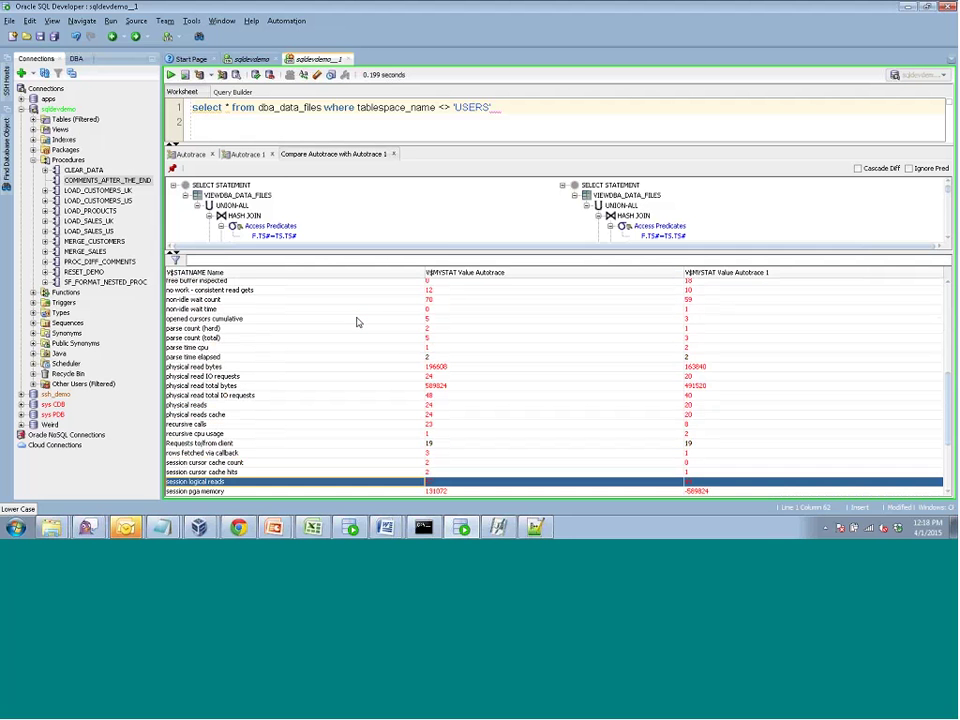
pyautogui.press('Up')
pyautogui.press('Up')
pyautogui.press('Up')
pyautogui.press('Up')
pyautogui.press('Up')
pyautogui.press('Up')
pyautogui.press('Up')
pyautogui.press('Up')
pyautogui.press('Up')
pyautogui.press('Up')
pyautogui.press('Up')
pyautogui.press('Up')
pyautogui.press('Up')
pyautogui.press('Up')
pyautogui.press('Up')
pyautogui.press('Up')
pyautogui.press('Up')
pyautogui.press('Up')
pyautogui.press('Up')
pyautogui.press('Up')
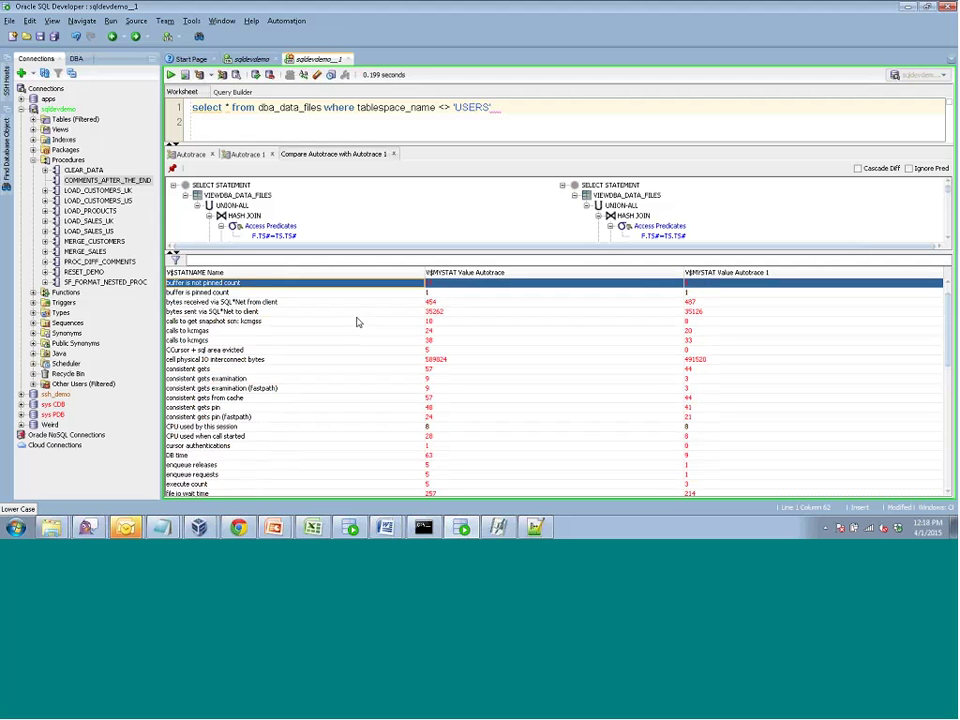
# Close the Autotrace comparison and give the Autotrace 1 plan tree more height
pyautogui.click(394, 154)
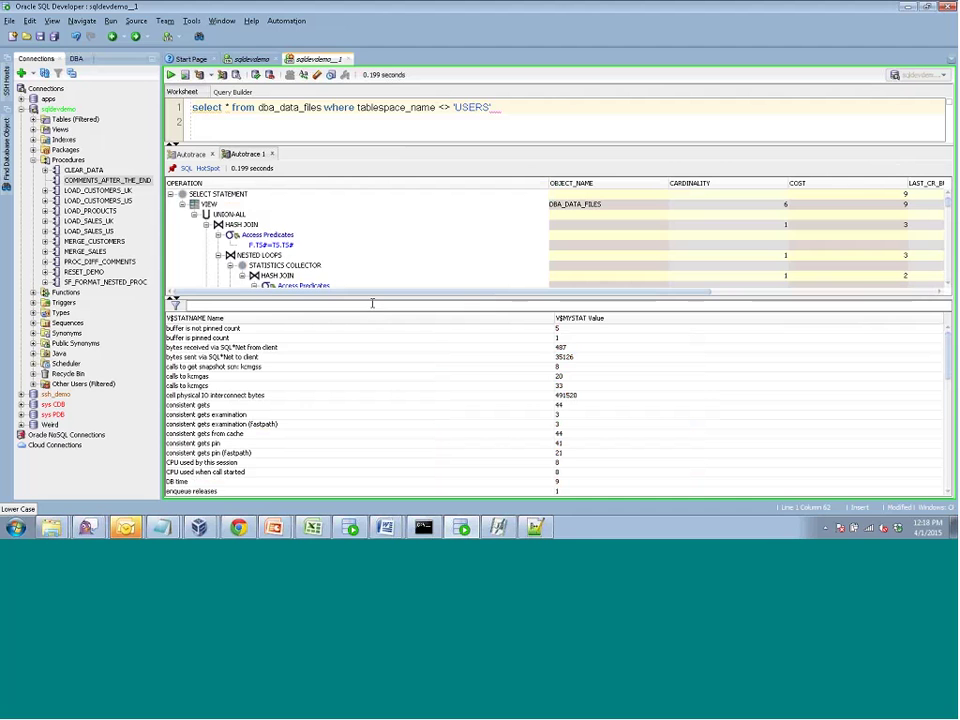
pyautogui.moveTo(372, 303); pyautogui.dragTo(372, 370)
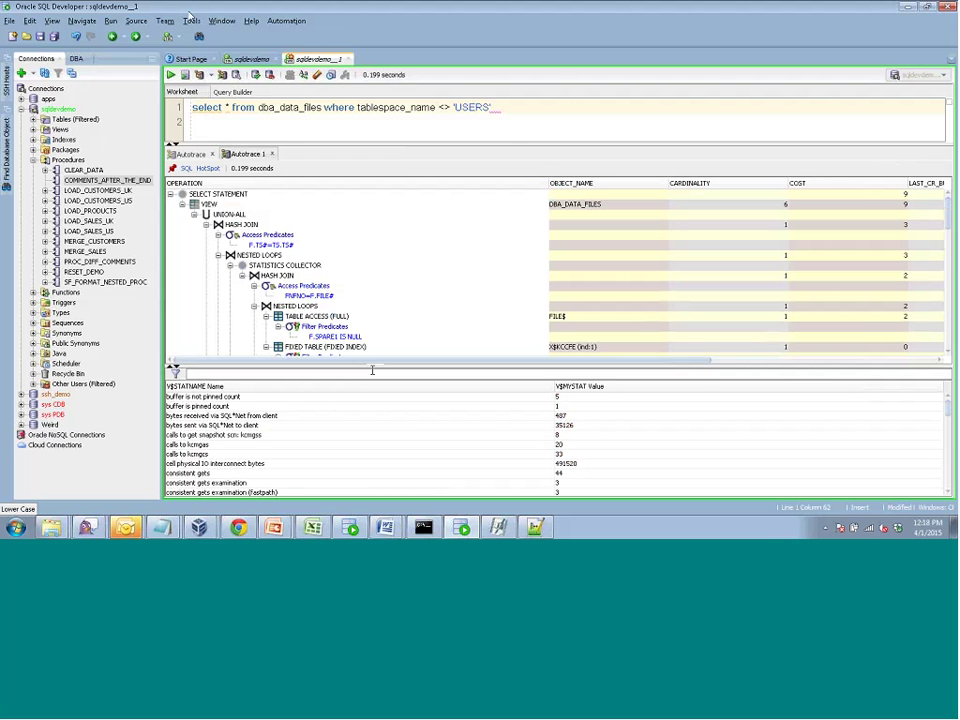
# Examine the V$MYSTAT, Skip 0-valued Statistics and Fetch all rows options in the Autotrace/Explain Plan preferences, leaving without saving changes
pyautogui.click(191, 20)
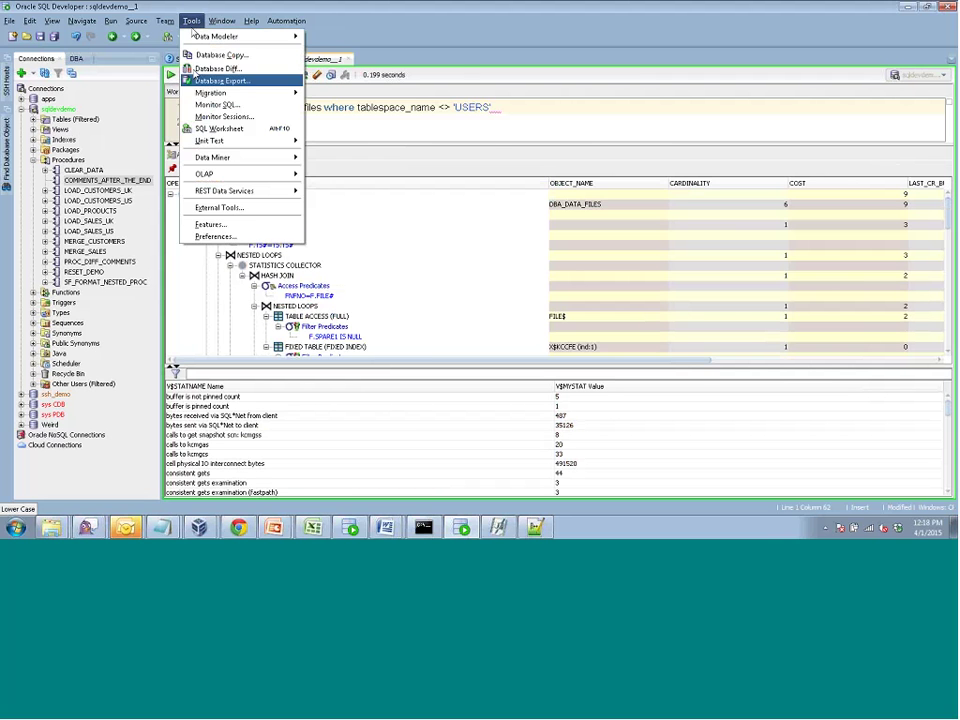
pyautogui.click(221, 236)
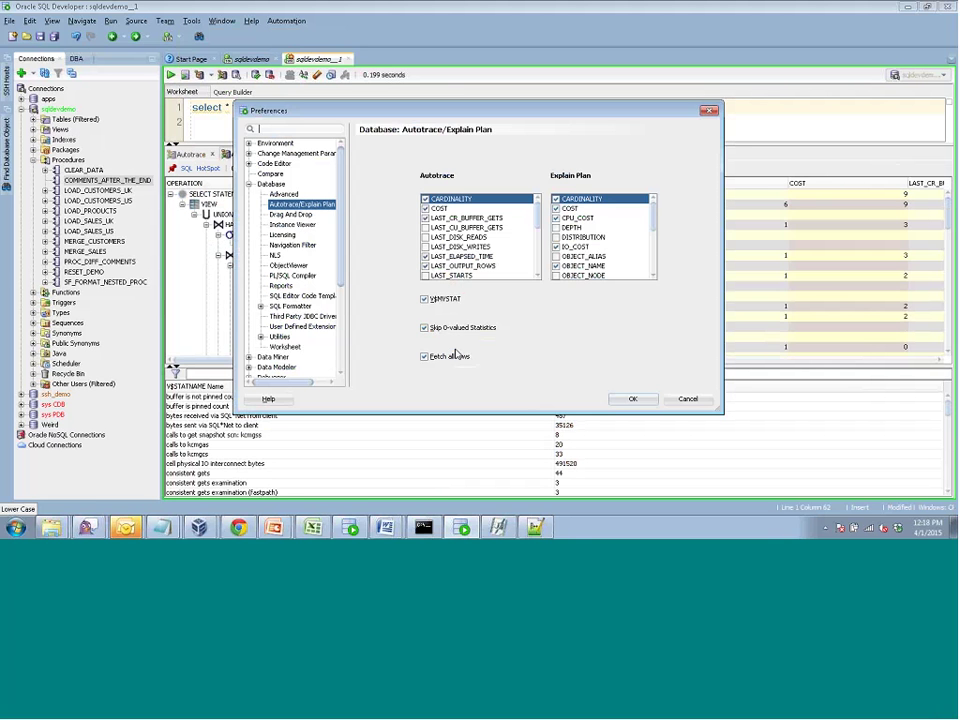
pyautogui.click(690, 401)
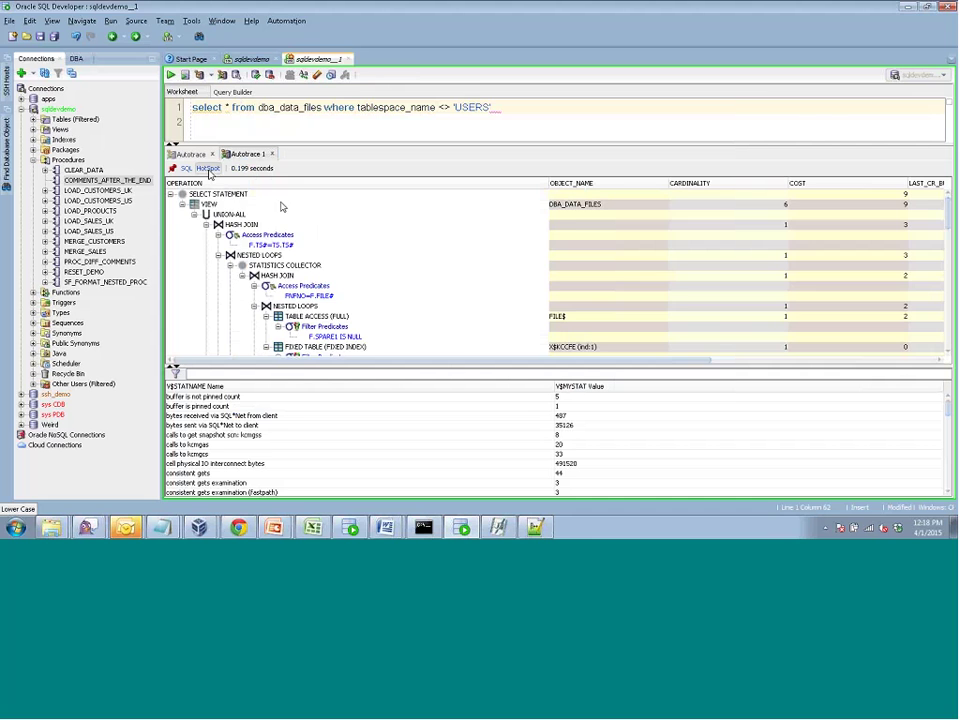
# Step through the flagged costly operations of the Autotrace 1 plan with HotSpot and examine their cost and buffer gets columns
pyautogui.click(208, 168)
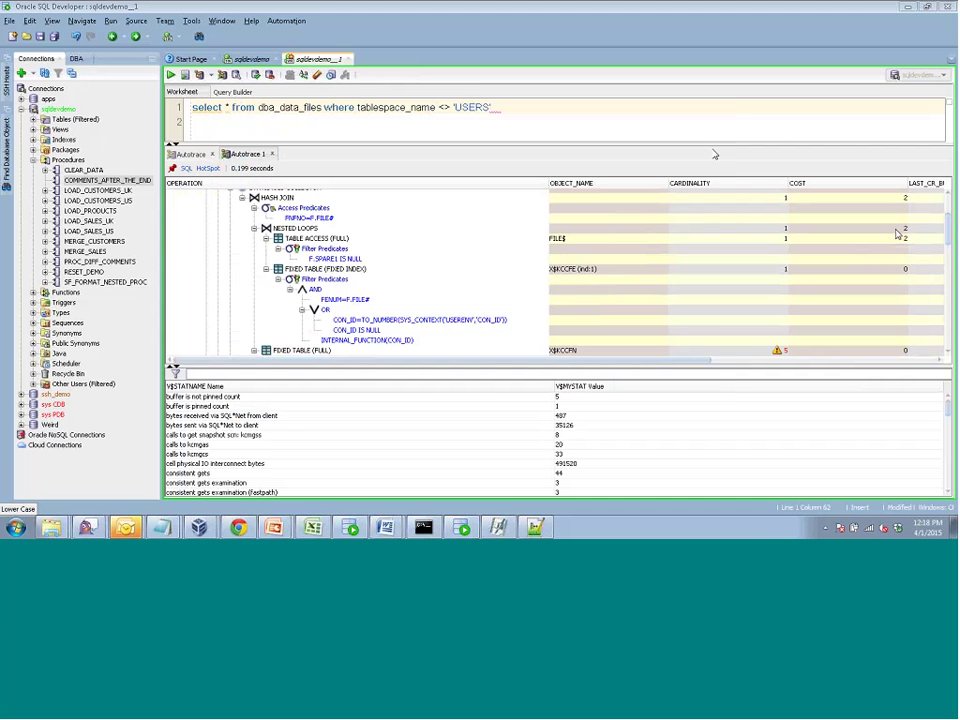
pyautogui.moveTo(696, 146); pyautogui.dragTo(680, 125)
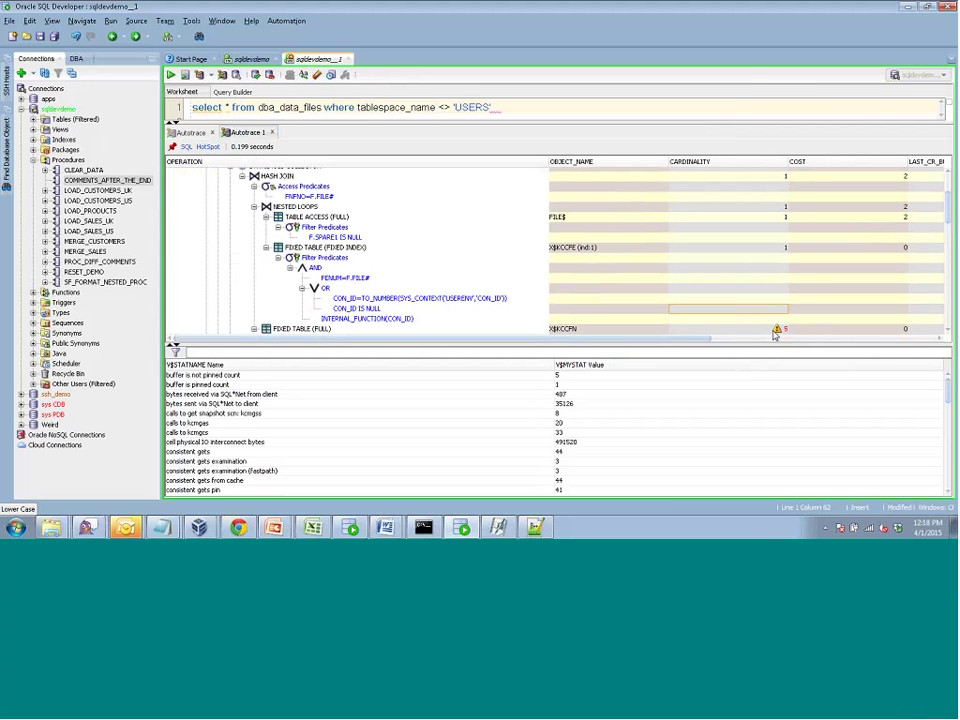
pyautogui.moveTo(777, 331)
pyautogui.moveTo(685, 343); pyautogui.dragTo(757, 344)
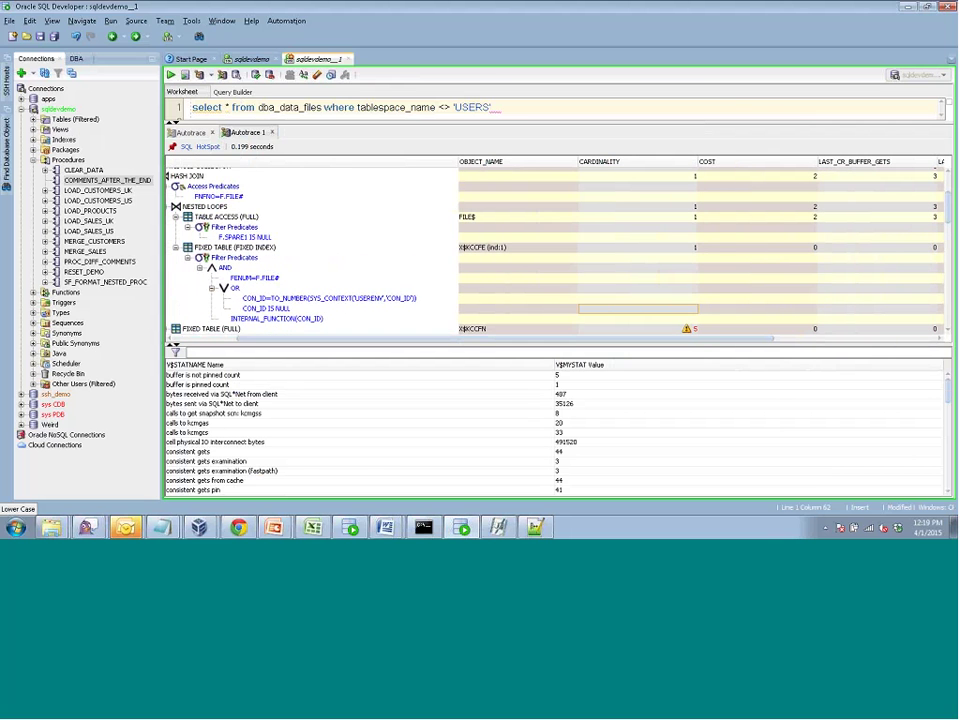
pyautogui.click(205, 147)
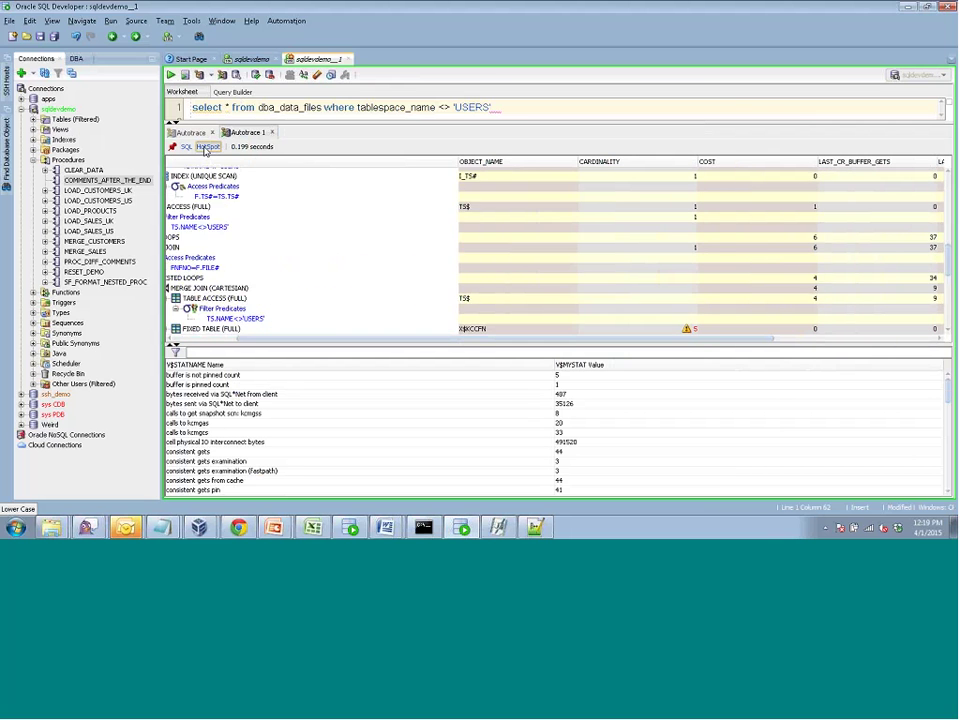
pyautogui.click(207, 147)
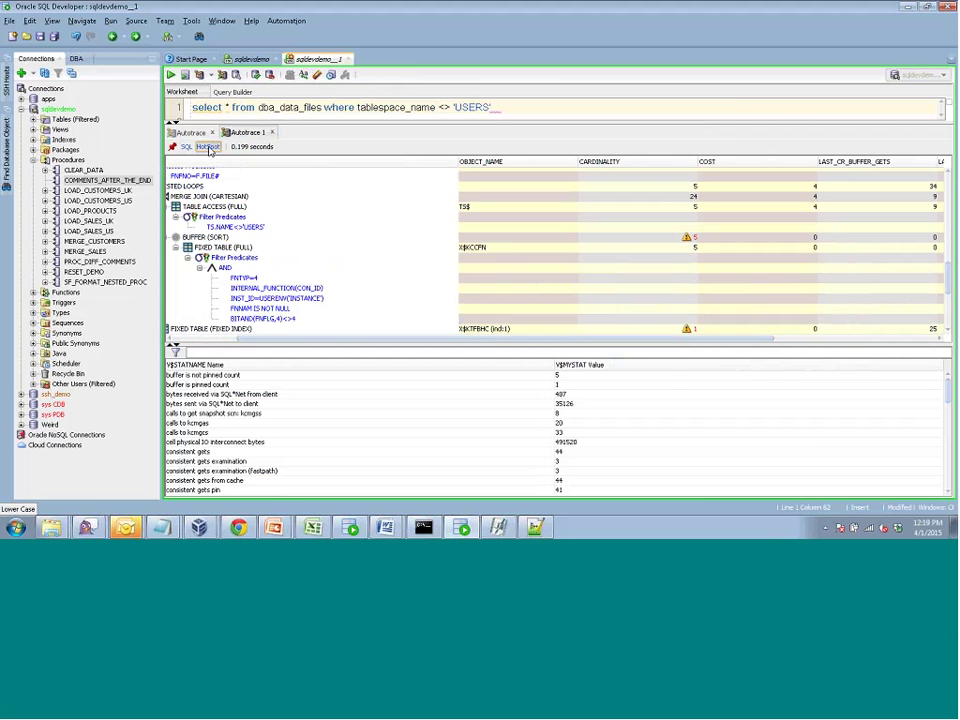
# Give the SQL worksheet more height and change the query to select * from all_objects
pyautogui.moveTo(227, 124); pyautogui.dragTo(253, 198)
pyautogui.moveTo(258, 107); pyautogui.dragTo(531, 106)
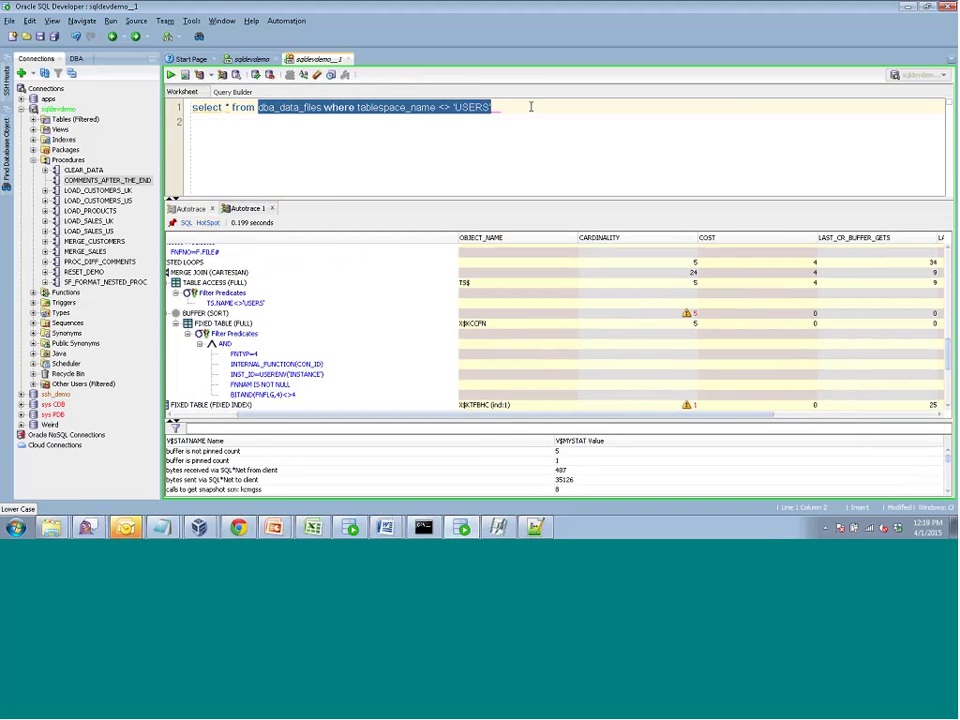
pyautogui.write('dba_')
pyautogui.press('BackSpace')
pyautogui.press('BackSpace')
pyautogui.press('BackSpace')
pyautogui.press('BackSpace')
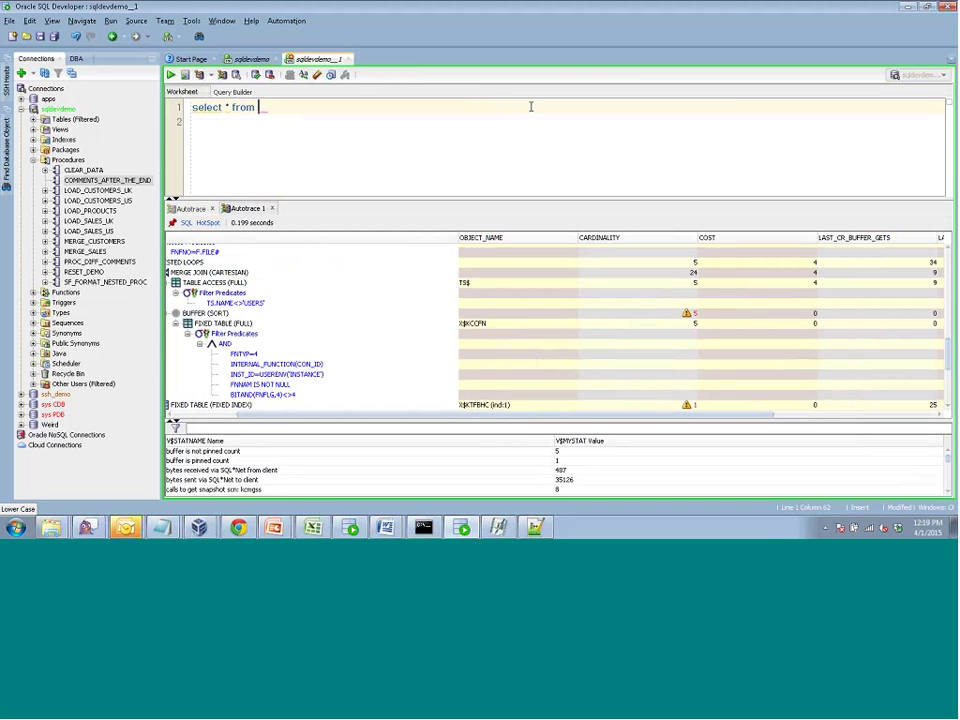
pyautogui.write('all_objects')
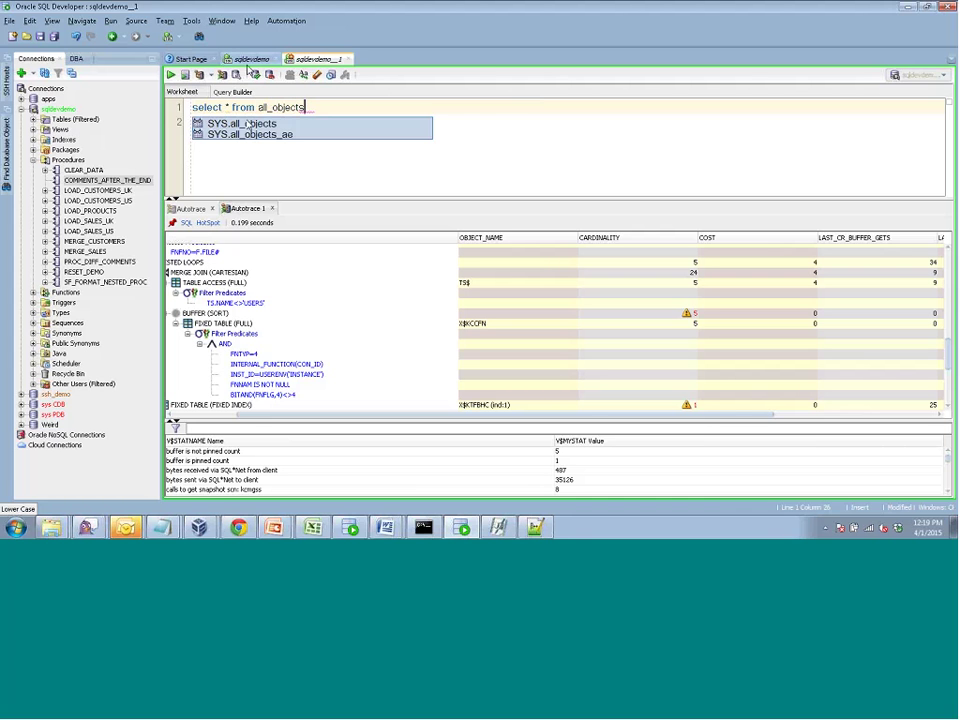
# Run Autotrace on the select * from all_objects query
pyautogui.press('Escape')
pyautogui.press('Down')
pyautogui.click(202, 107)
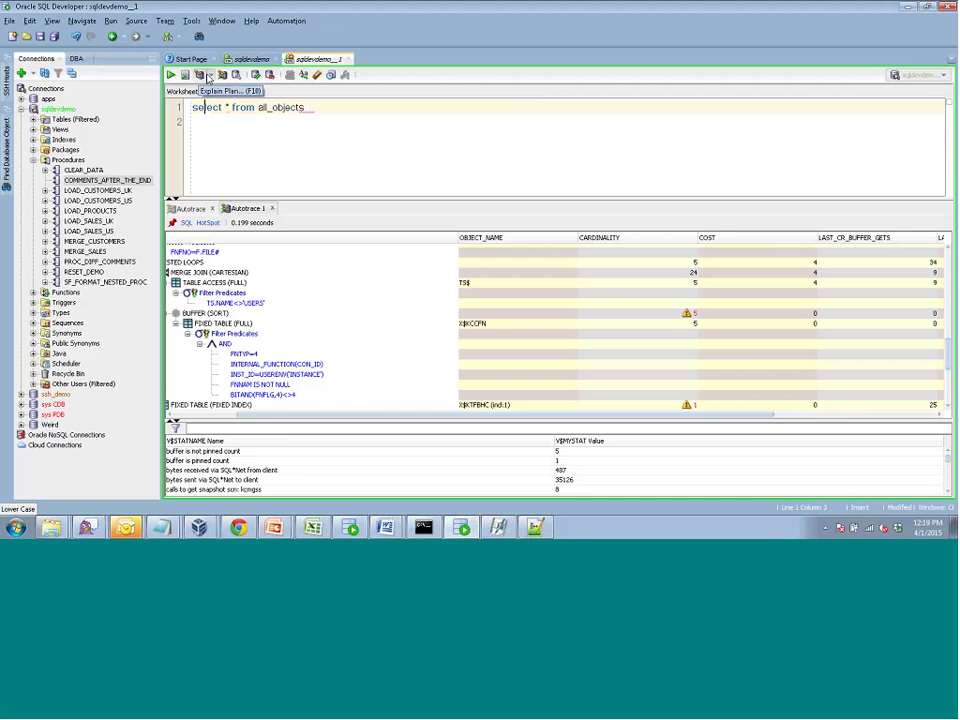
pyautogui.click(221, 75)
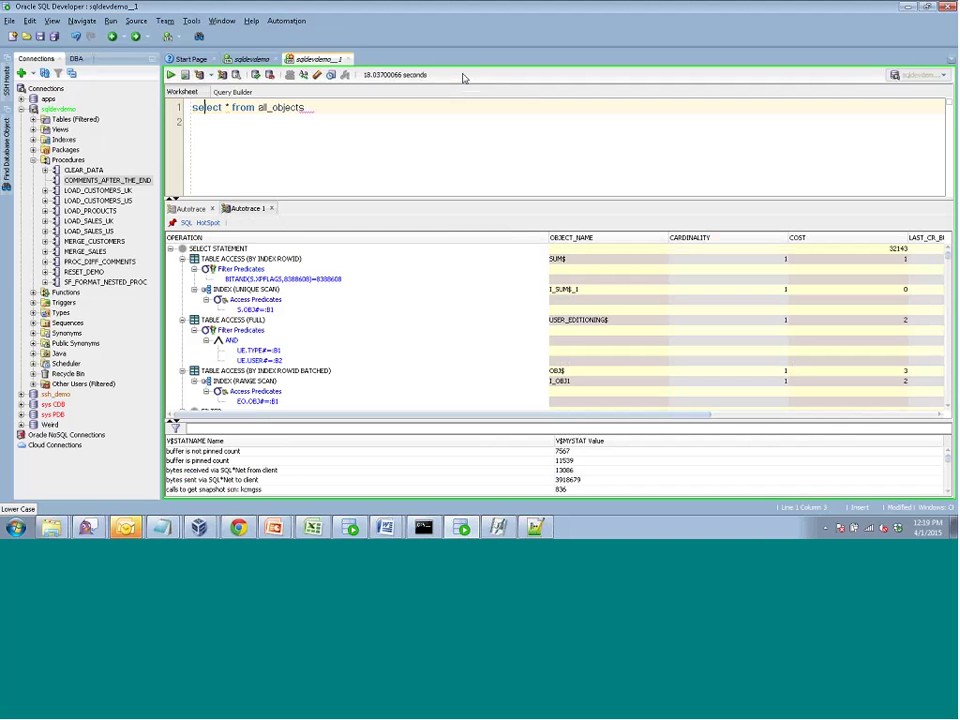
# Close the older Autotrace result and give the Autotrace 1 plan more height
pyautogui.click(212, 208)
pyautogui.moveTo(238, 206); pyautogui.dragTo(250, 128)
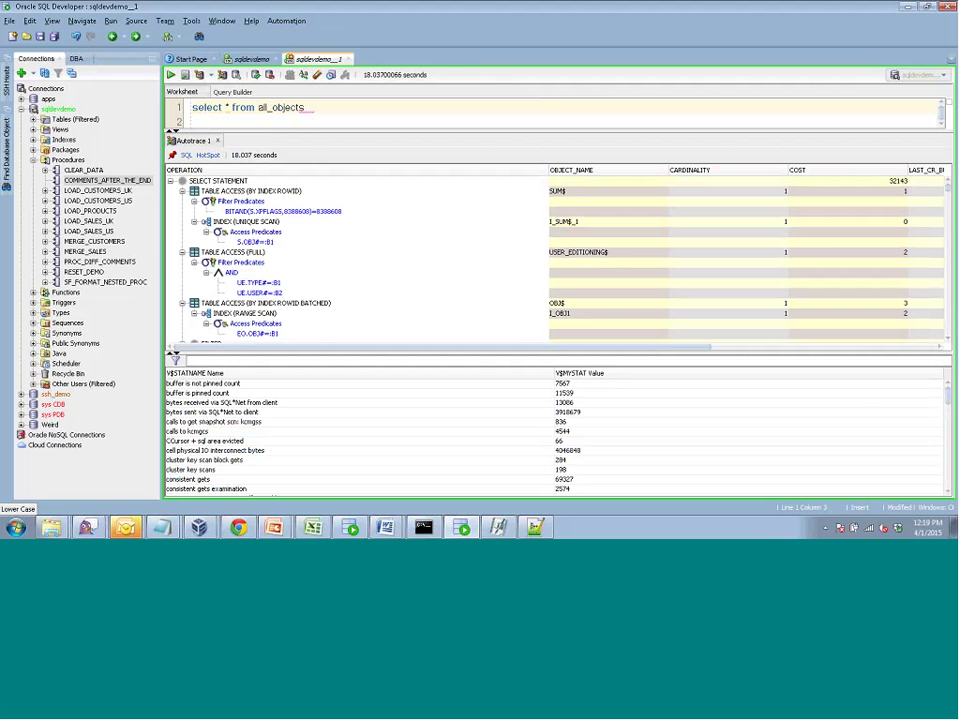
# Locate the first HotSpot of the all_objects plan and examine its elapsed time and the predicates of the FILTER operation
pyautogui.click(210, 156)
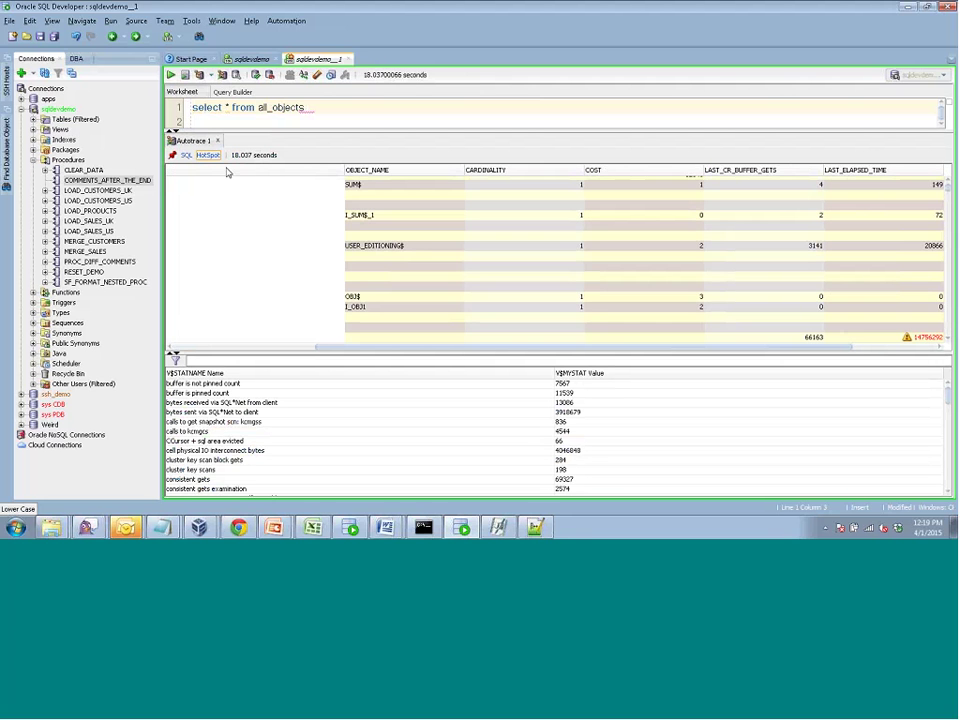
pyautogui.moveTo(358, 350); pyautogui.dragTo(426, 334)
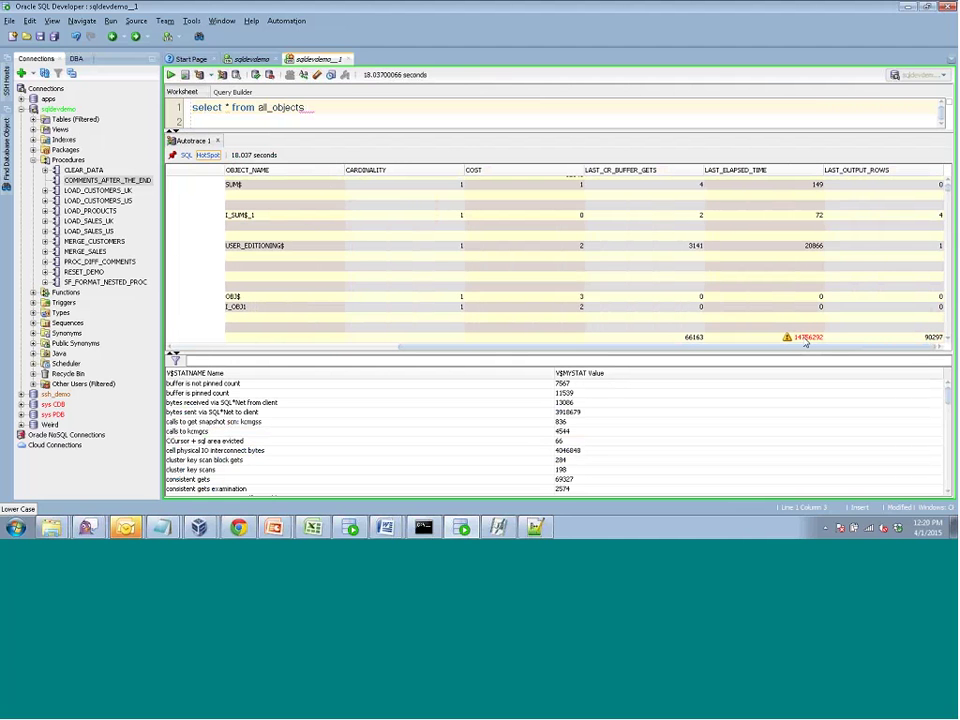
pyautogui.moveTo(806, 342)
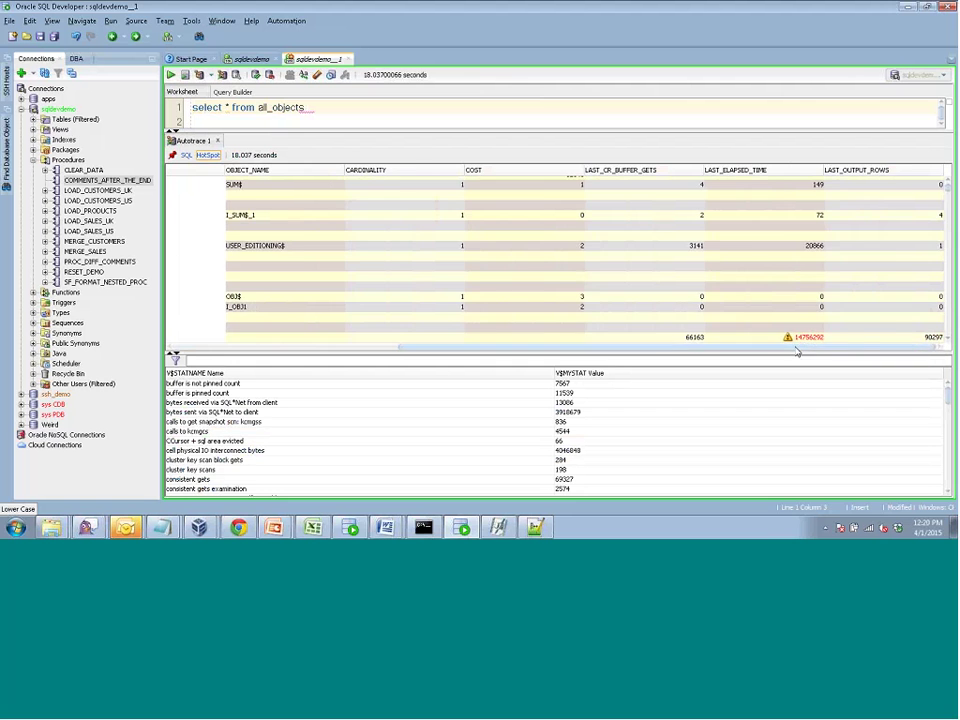
pyautogui.moveTo(802, 347); pyautogui.dragTo(537, 330)
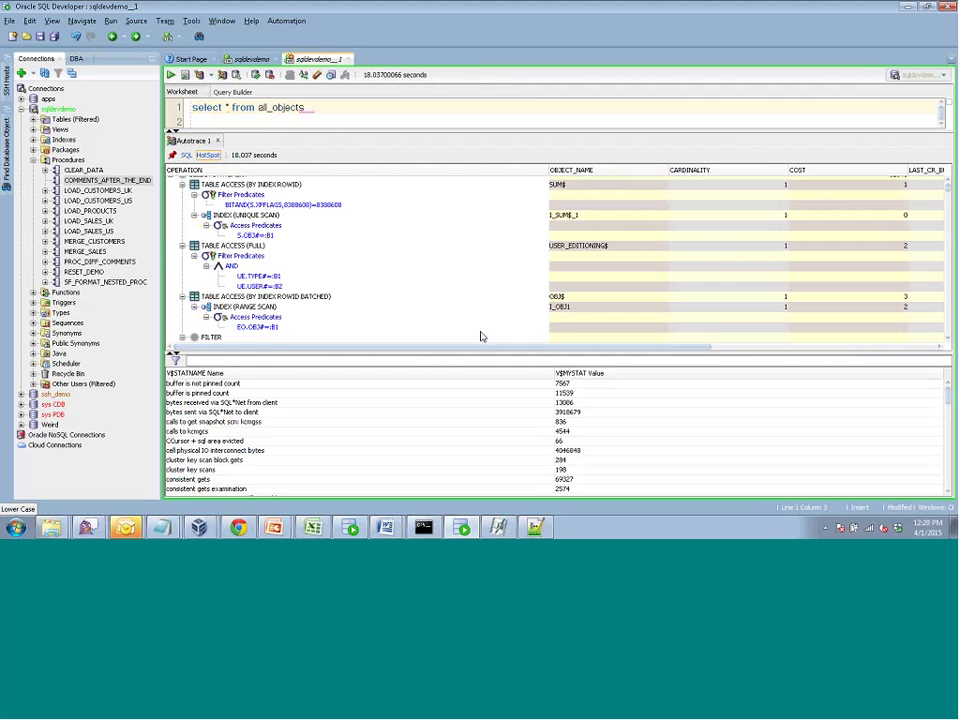
pyautogui.moveTo(476, 348)
pyautogui.mouseDown()
pyautogui.moveTo(650, 345)
pyautogui.moveTo(489, 345)
pyautogui.mouseUp()
pyautogui.scroll(-6, 949, 341)
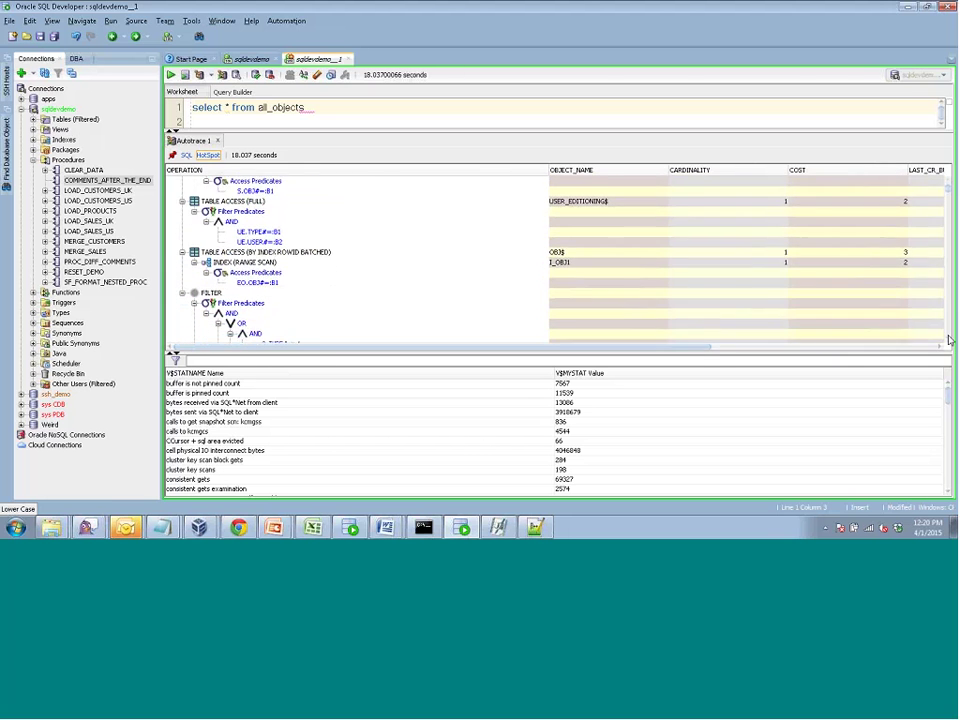
pyautogui.scroll(-3, 949, 341)
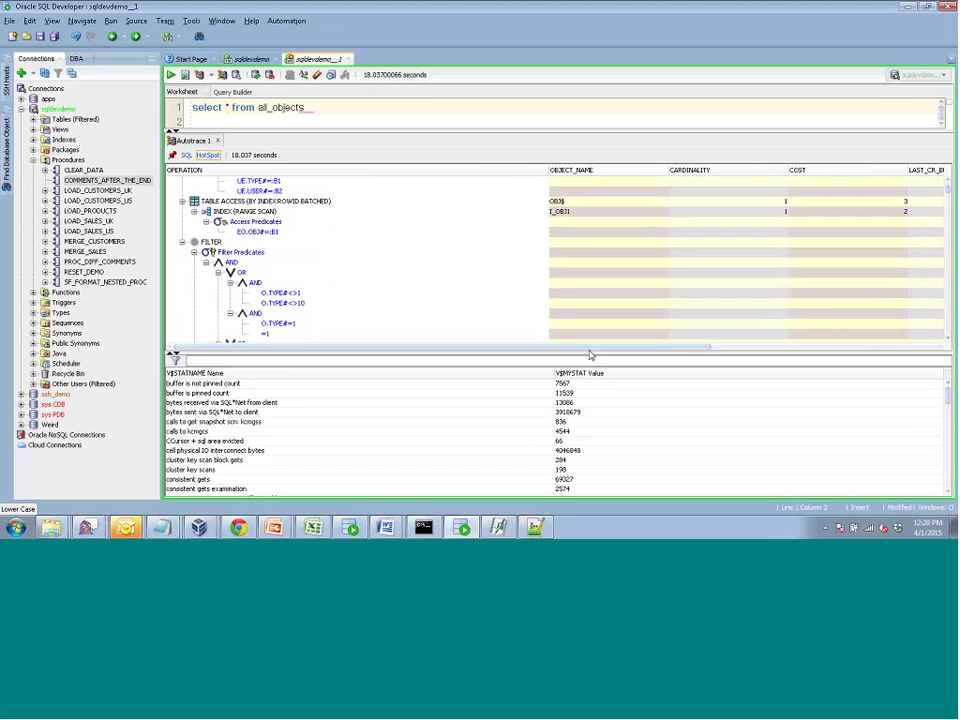
pyautogui.moveTo(591, 350); pyautogui.dragTo(625, 347)
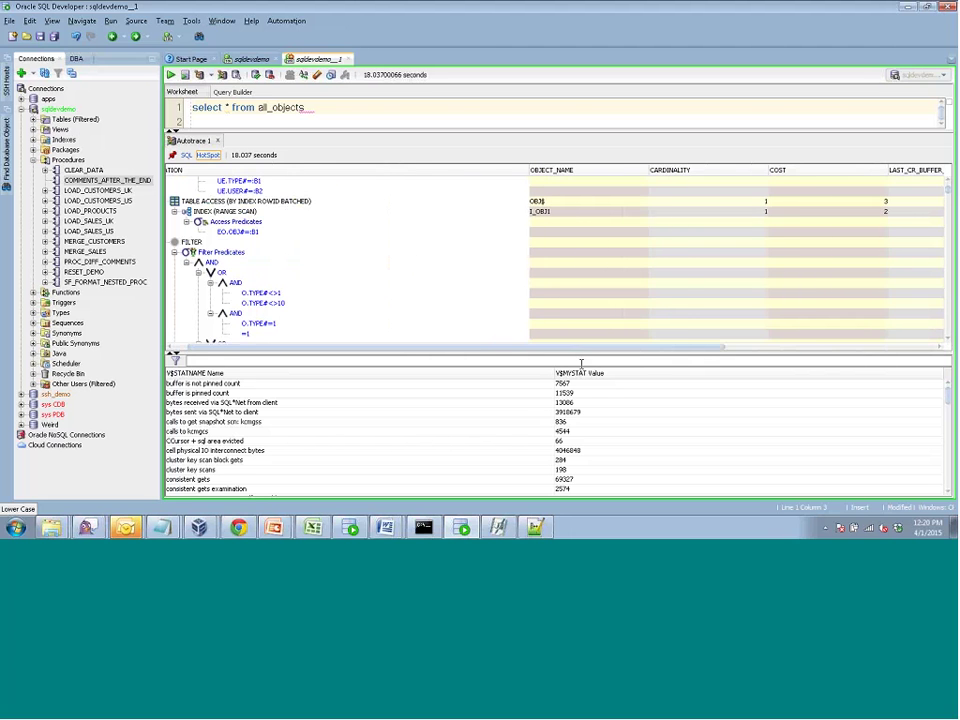
# Step through the further HotSpots of the all_objects plan and examine their elapsed times, cardinality estimates and matching operations
pyautogui.click(209, 156)
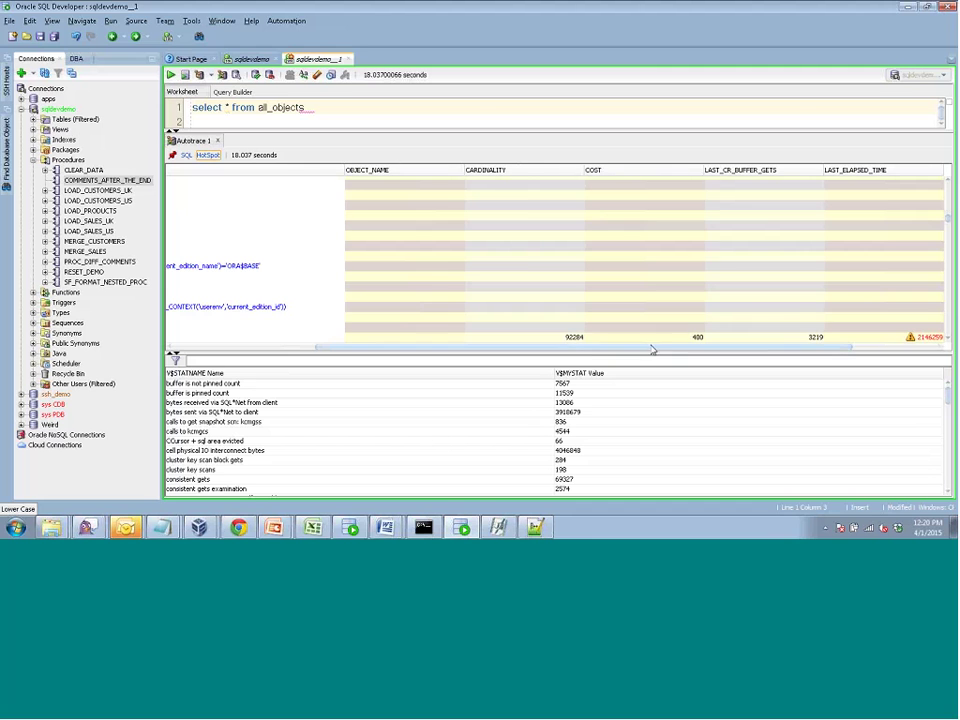
pyautogui.moveTo(570, 352); pyautogui.dragTo(840, 354)
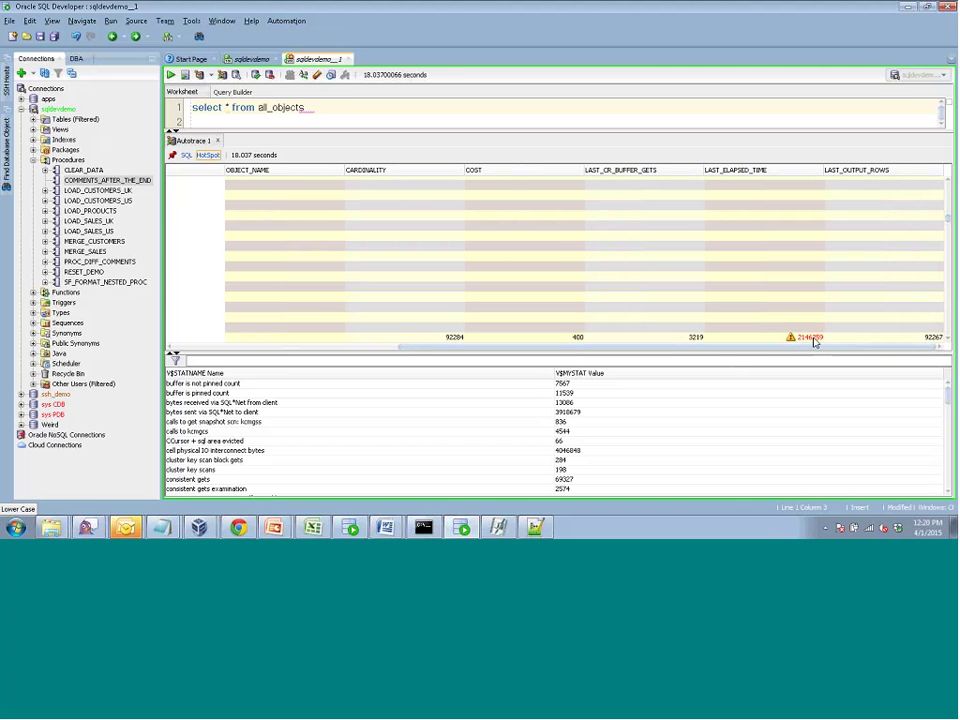
pyautogui.moveTo(802, 337)
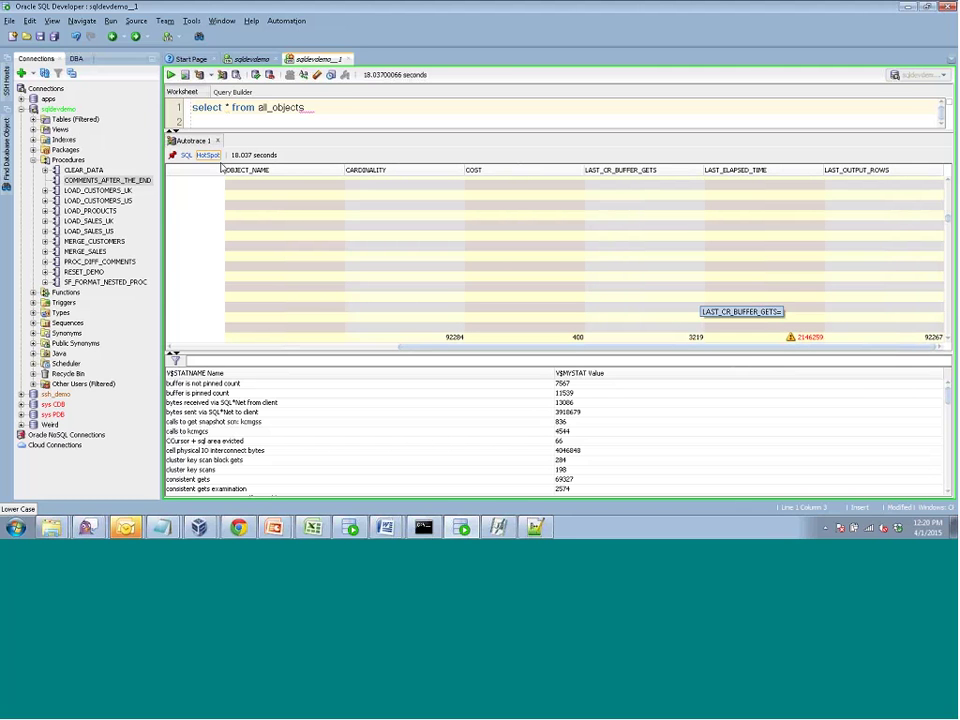
pyautogui.click(208, 155)
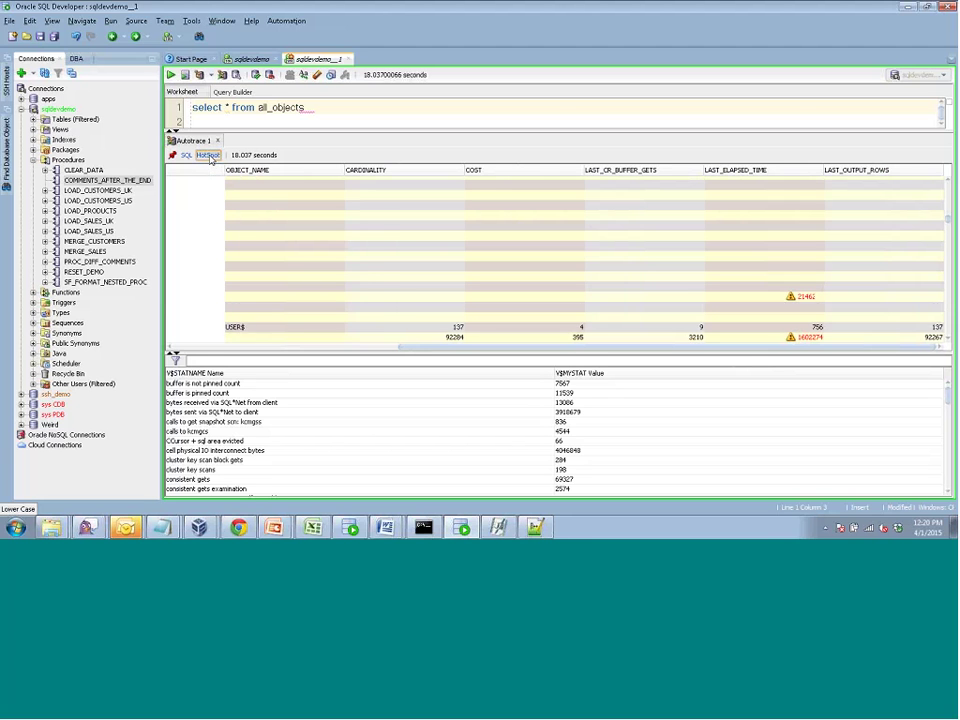
pyautogui.click(208, 155)
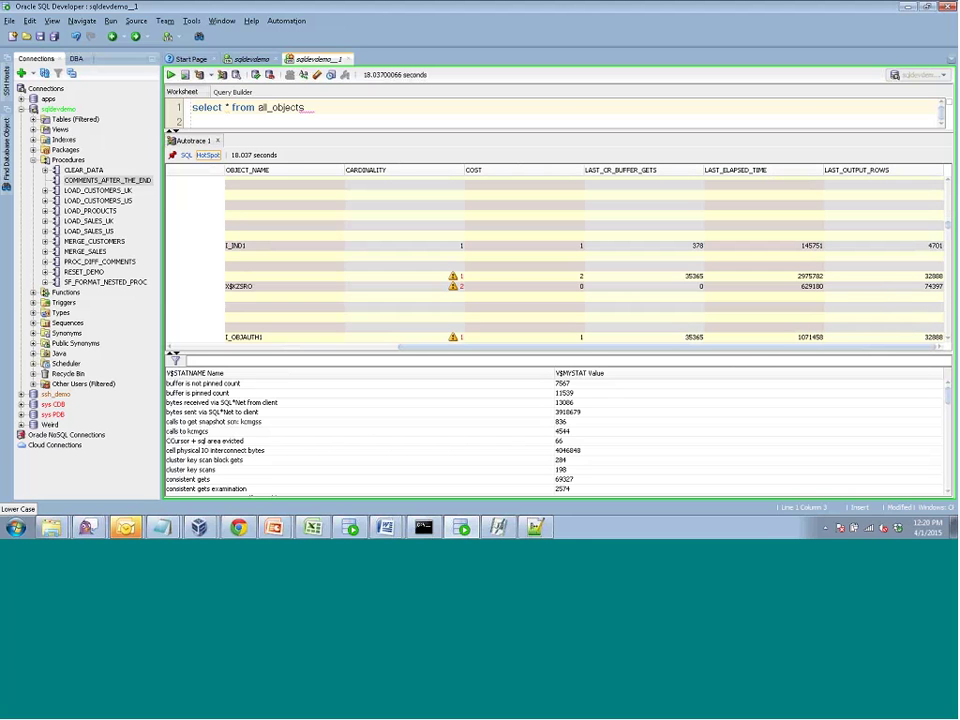
pyautogui.moveTo(461, 279)
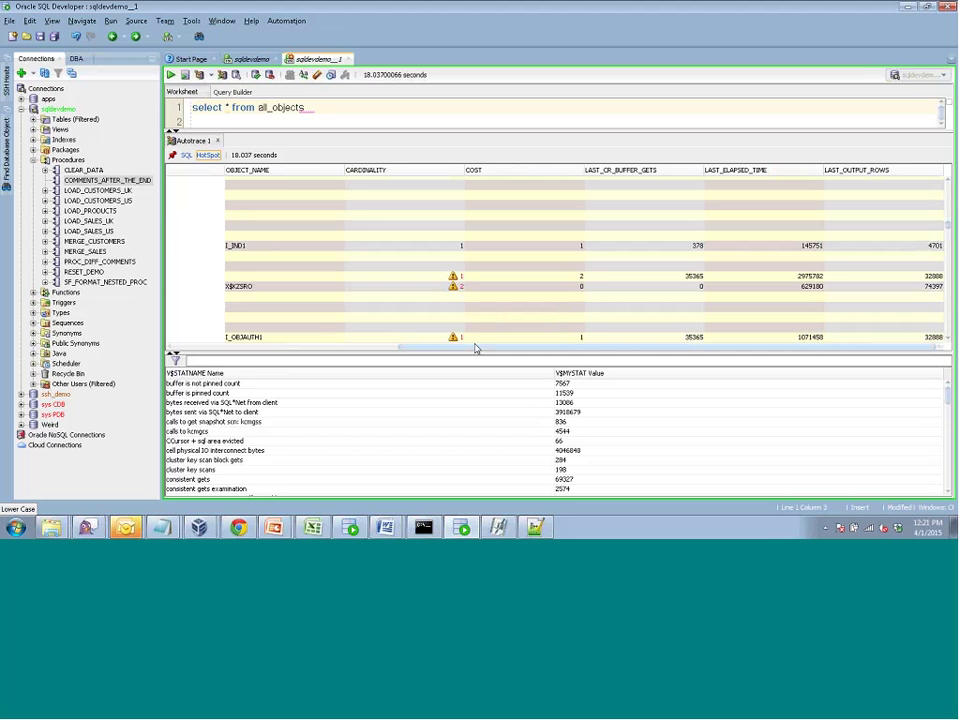
pyautogui.moveTo(475, 347); pyautogui.dragTo(240, 317)
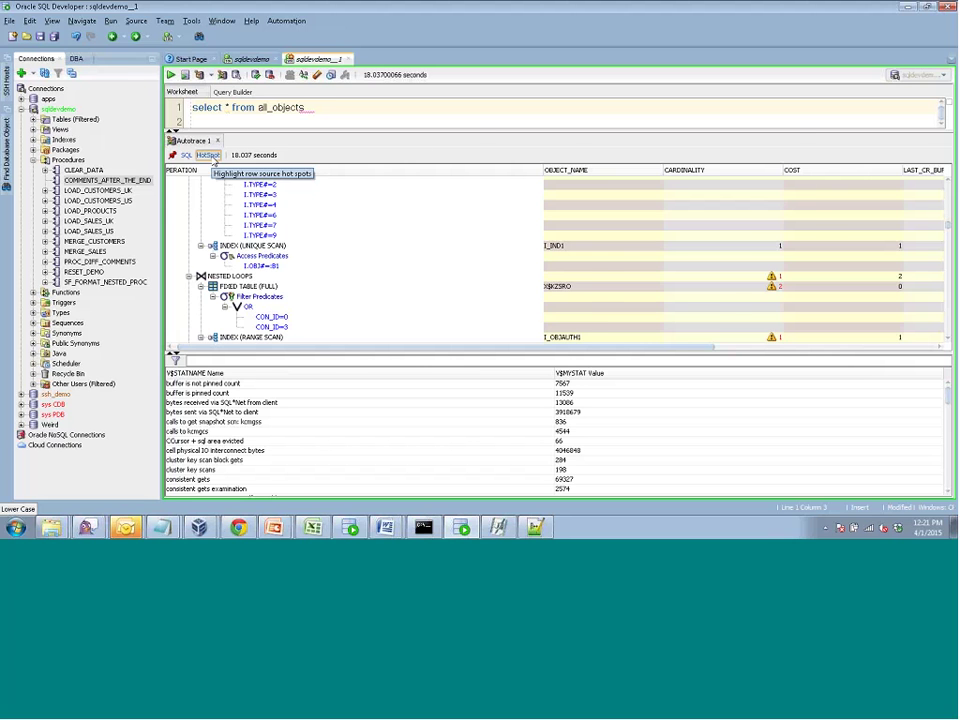
pyautogui.hotkey('alt', 'Tab')
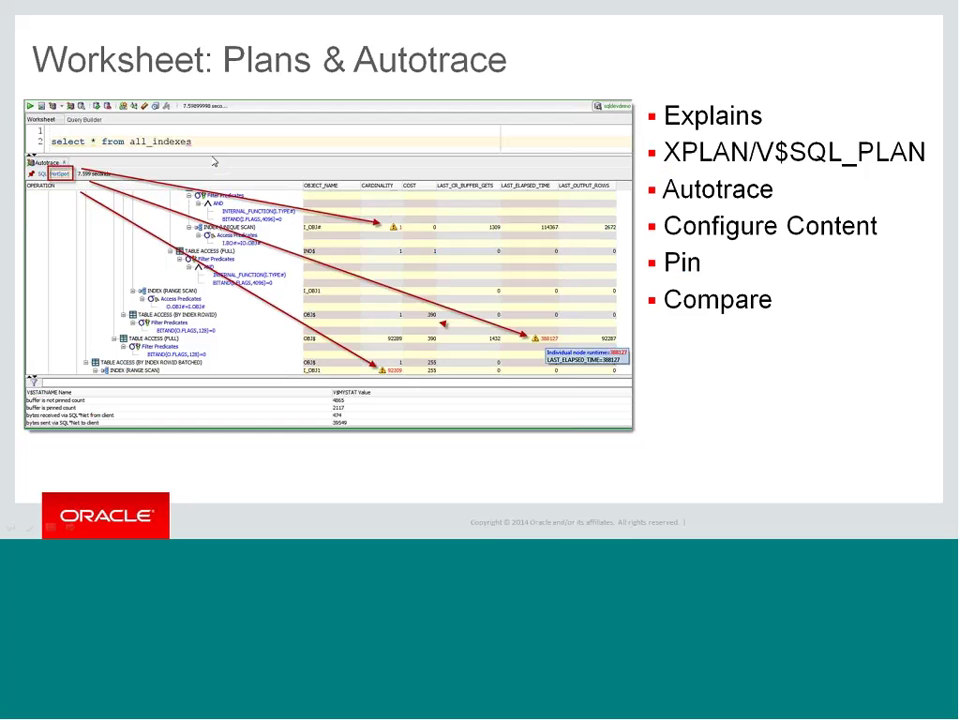
pyautogui.press('Right')
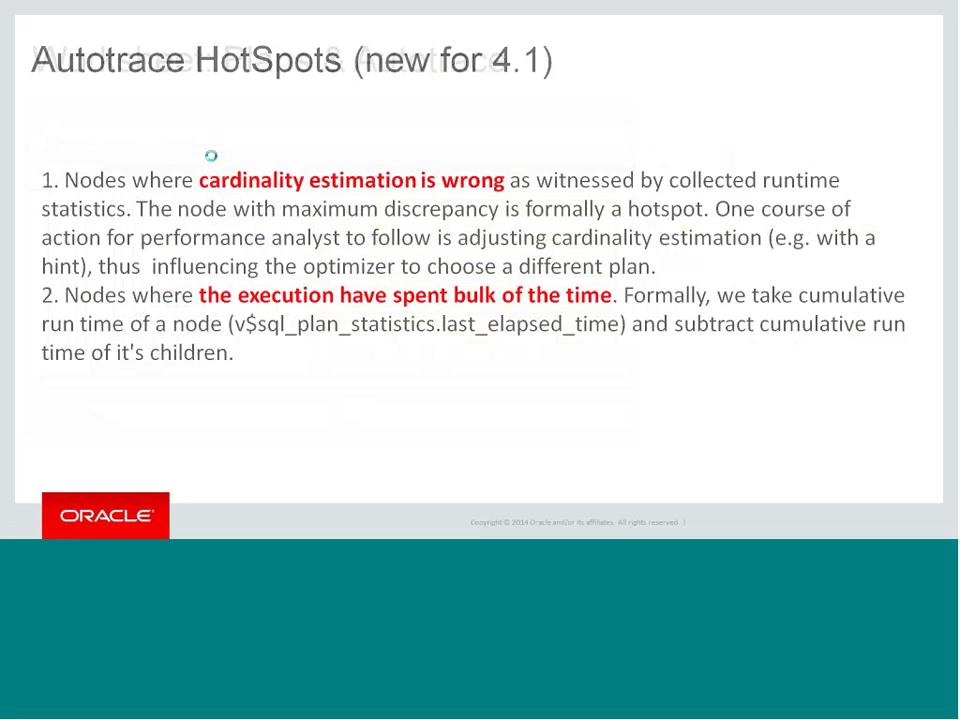
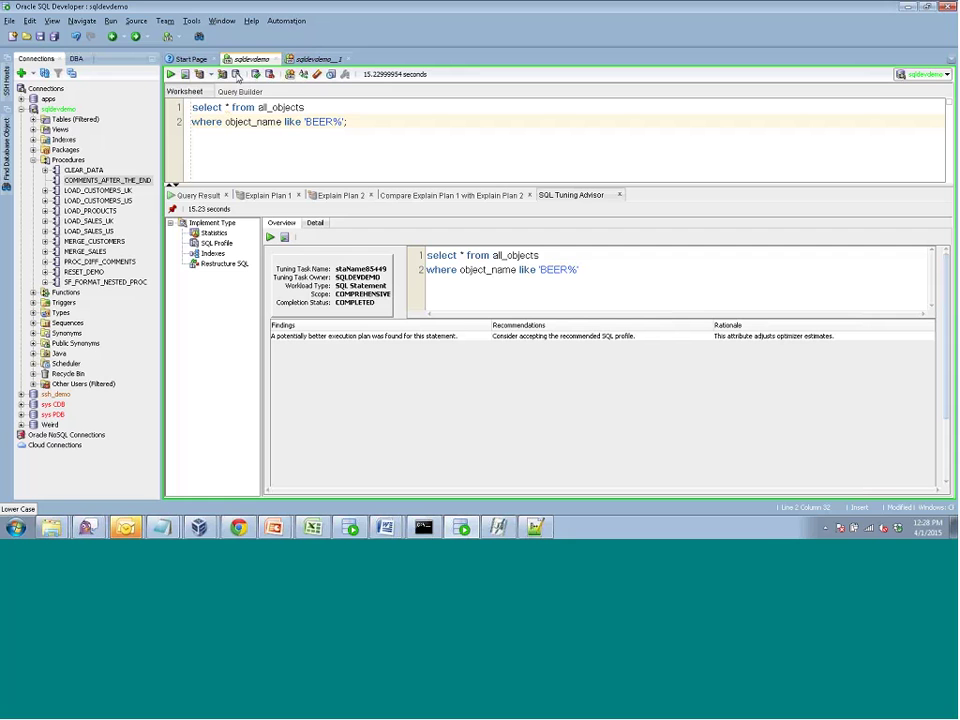
# Examine the tuning and diagnostics pack settings per connection in the Database Licensing preferences, leaving without saving changes
pyautogui.click(191, 21)
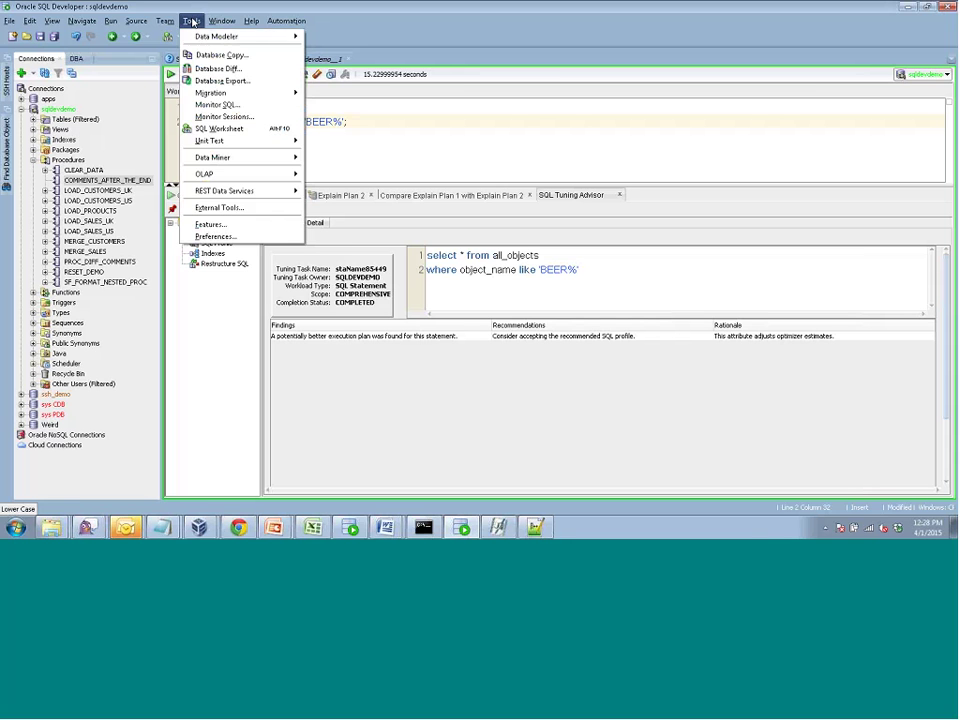
pyautogui.click(240, 237)
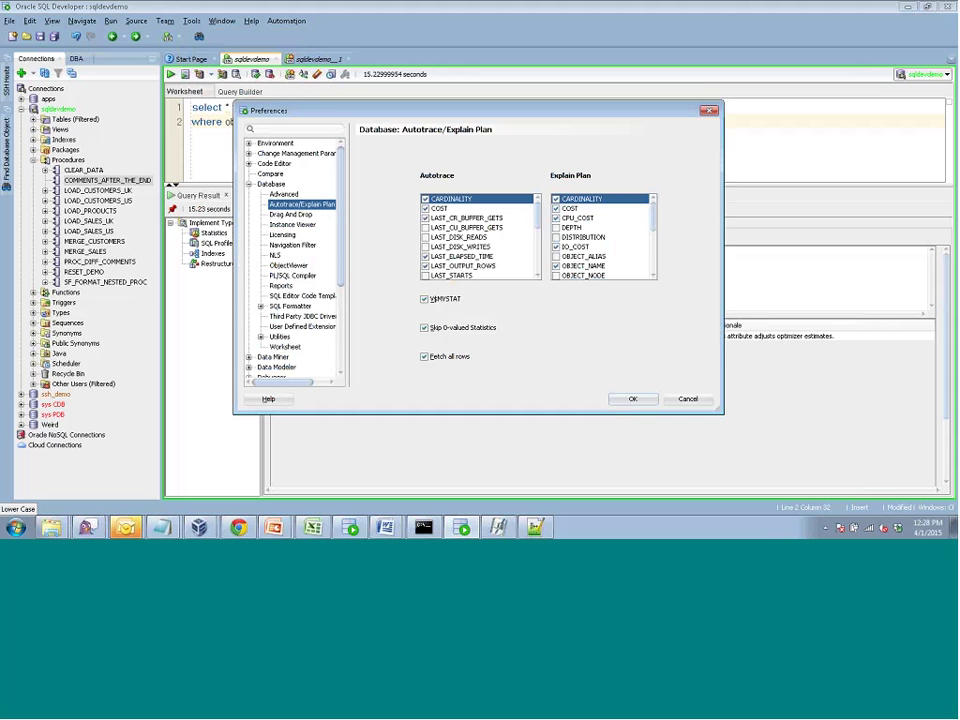
pyautogui.click(249, 184)
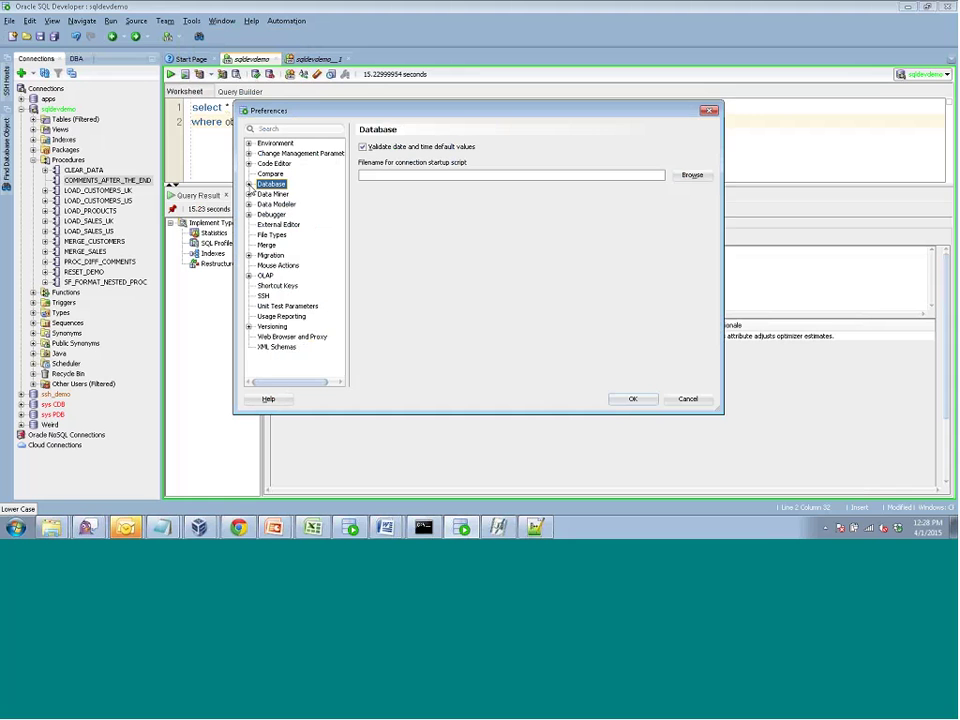
pyautogui.click(249, 184)
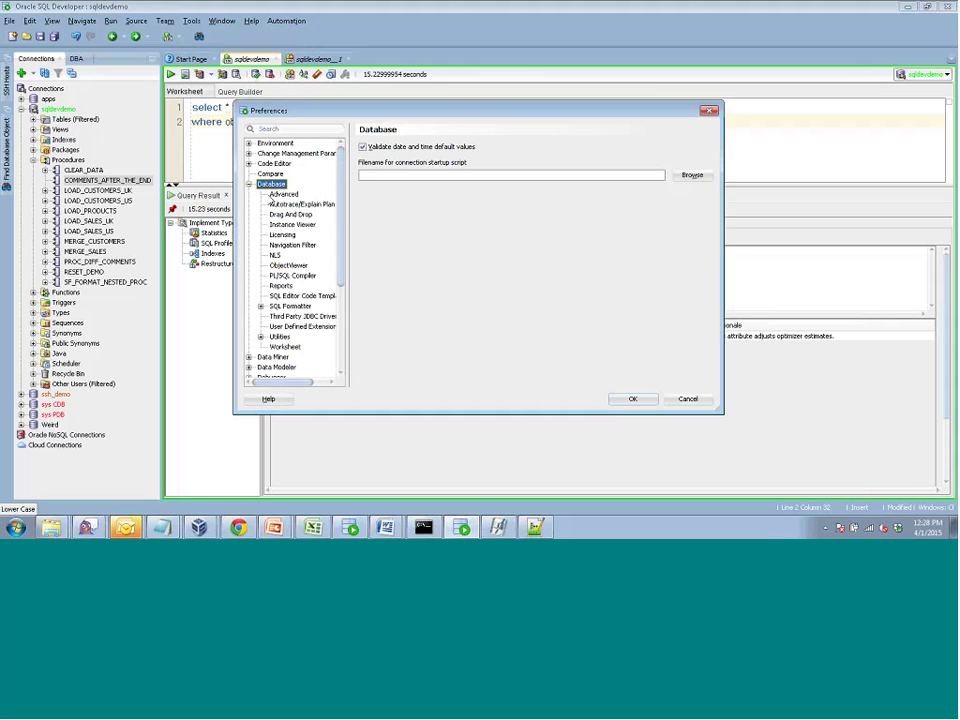
pyautogui.moveTo(348, 232); pyautogui.dragTo(378, 232)
pyautogui.click(285, 235)
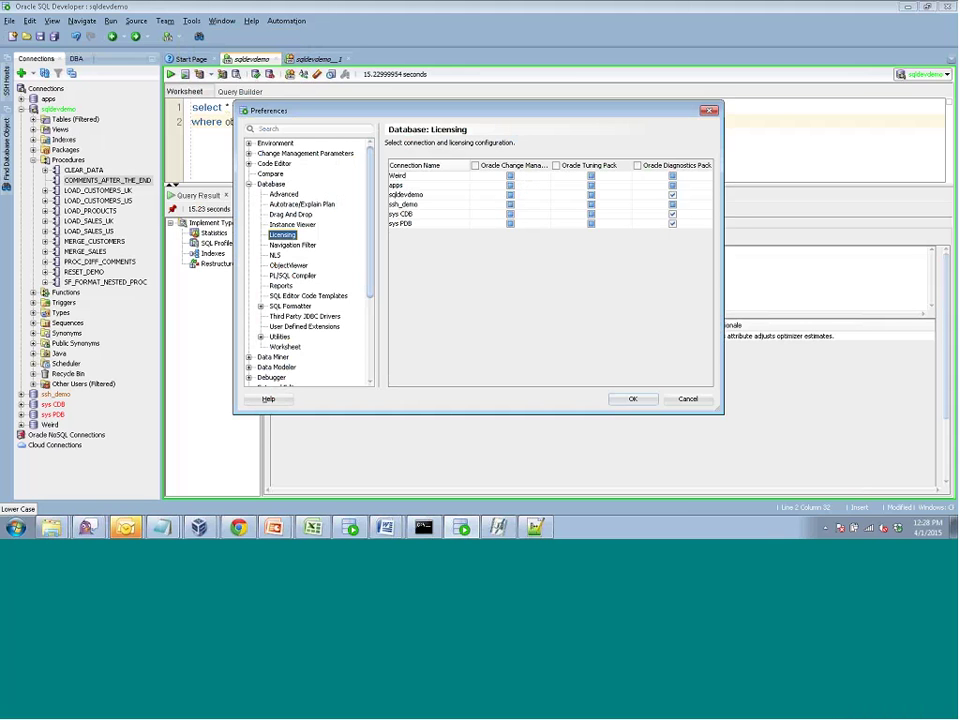
pyautogui.click(701, 402)
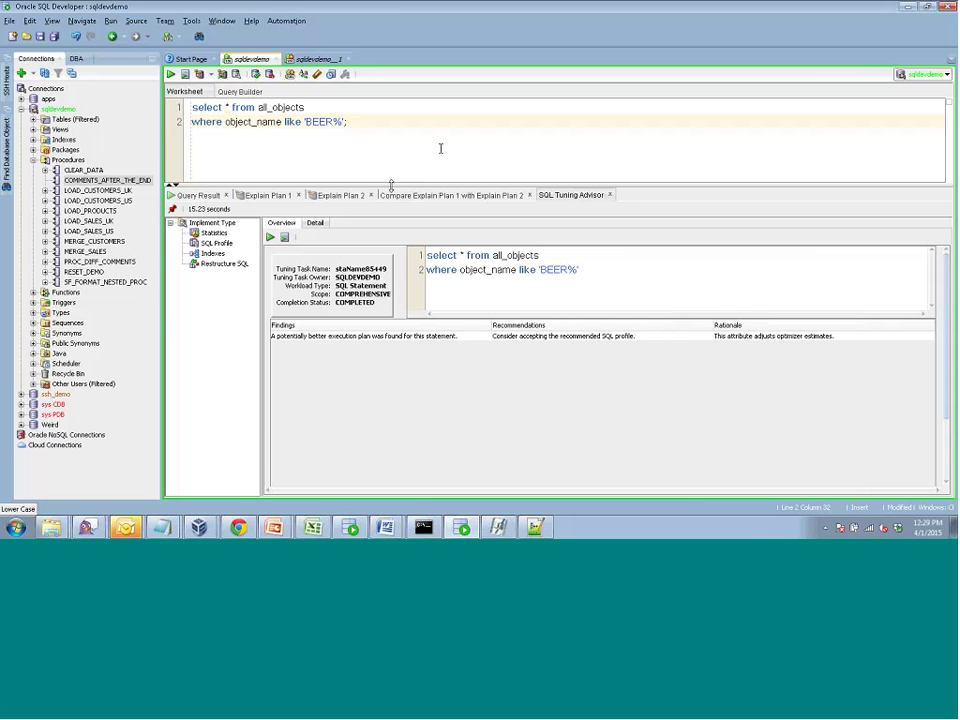
# Give the SQL Tuning Advisor results more height and view the details of the SQL Profile recommendation
pyautogui.moveTo(392, 186); pyautogui.dragTo(391, 157)
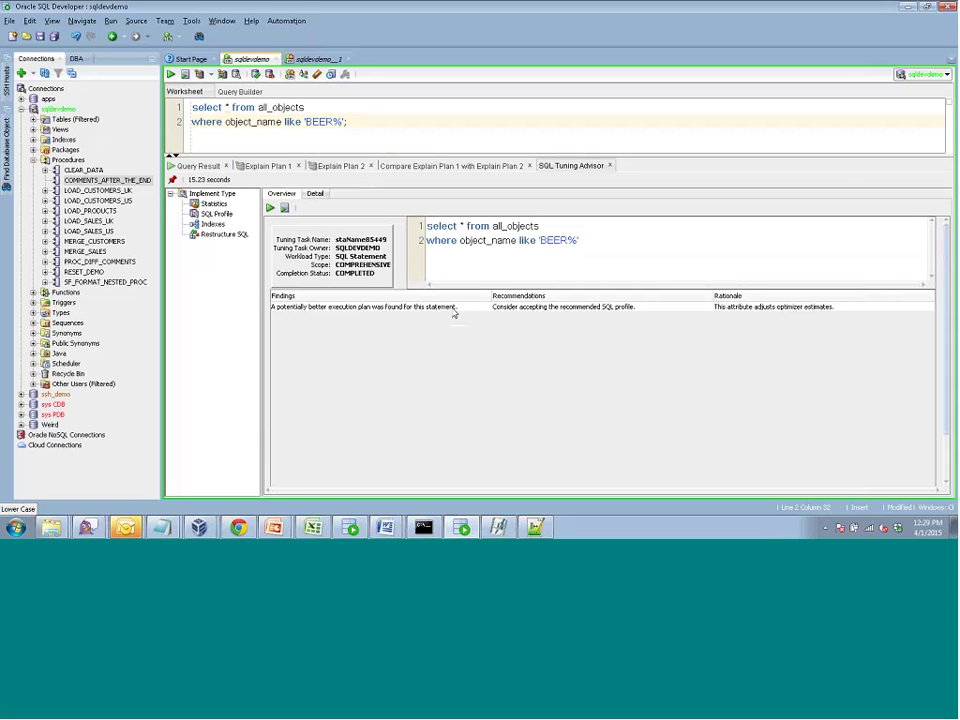
pyautogui.click(506, 307)
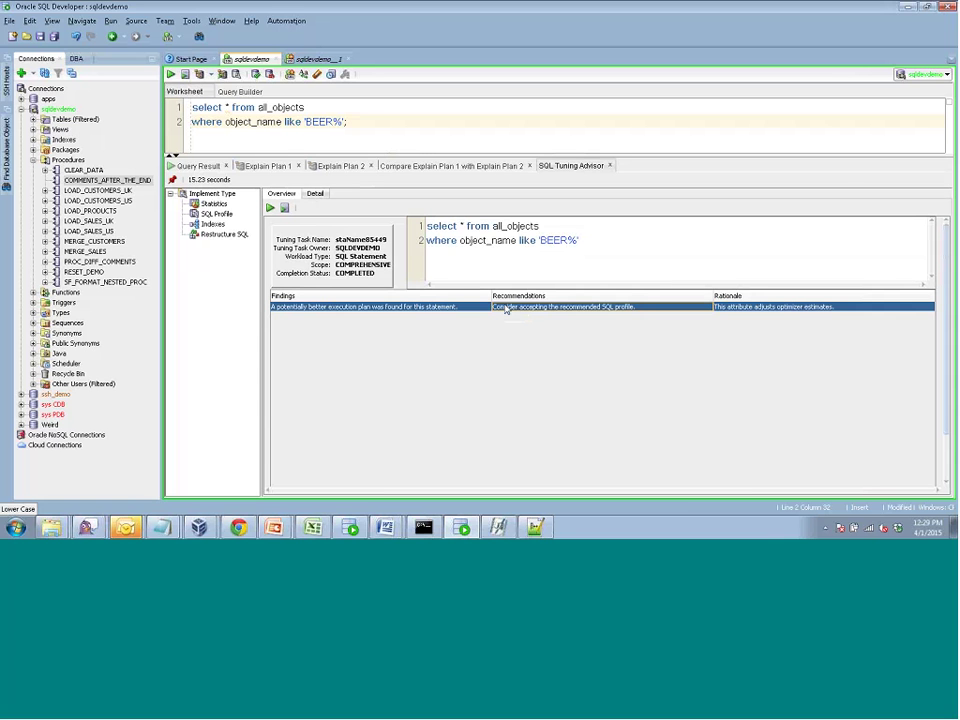
pyautogui.click(217, 214)
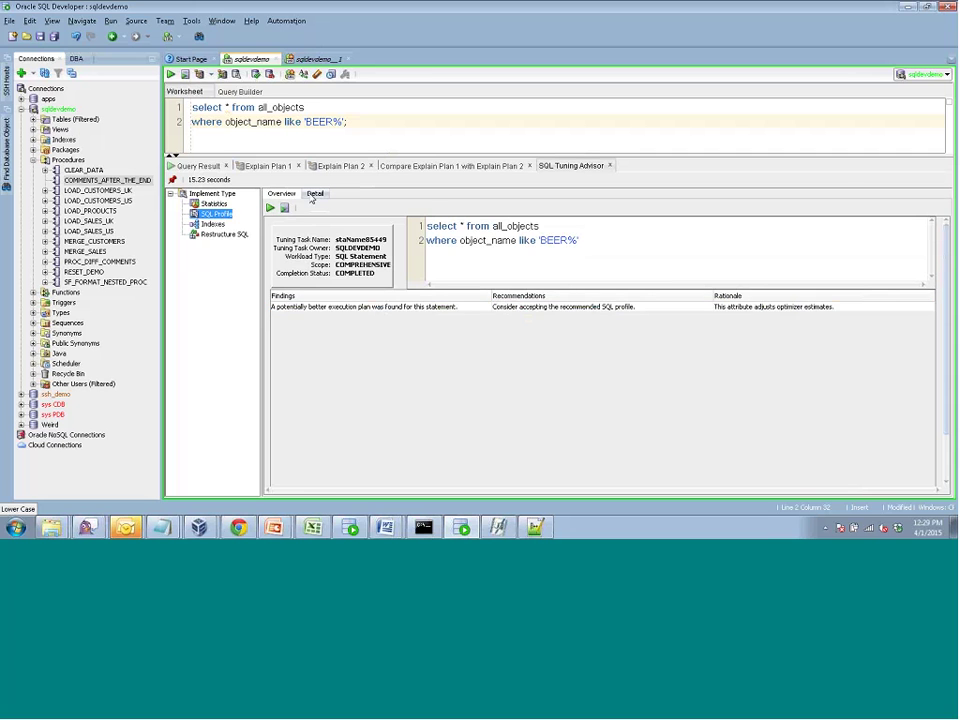
pyautogui.click(315, 193)
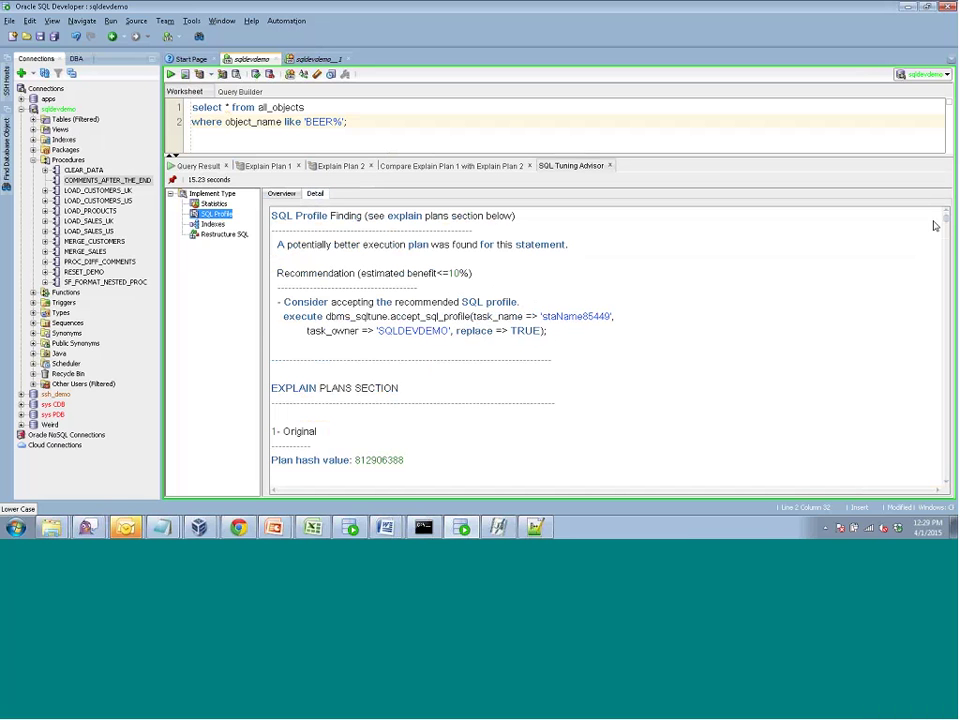
# Highlight the dbms_sqltune.accept_sql_profile statement in the SQL Profile details and look through the explain plans section
pyautogui.moveTo(285, 316); pyautogui.dragTo(611, 339)
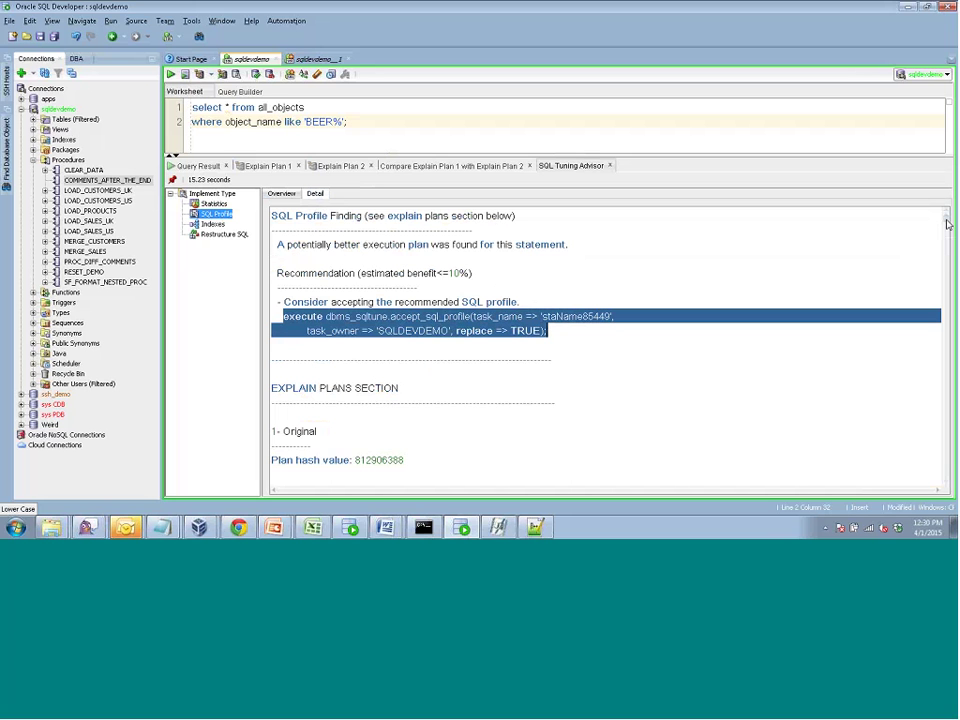
pyautogui.scroll(-1, 947, 224)
pyautogui.scroll(-5, 947, 224)
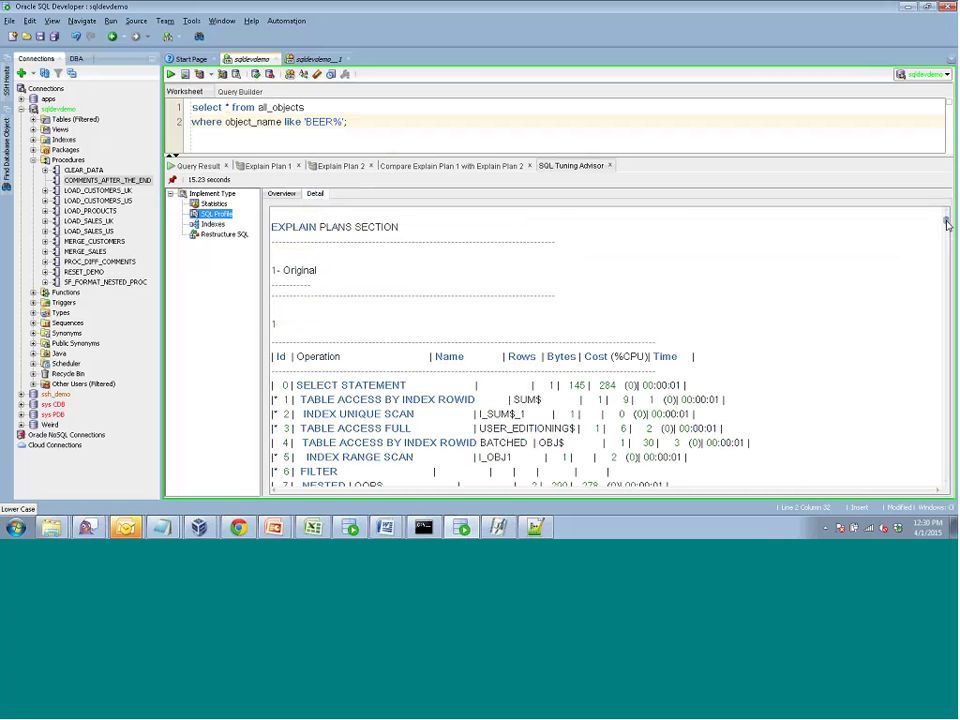
pyautogui.moveTo(947, 224); pyautogui.dragTo(952, 428)
pyautogui.moveTo(952, 381); pyautogui.dragTo(950, 202)
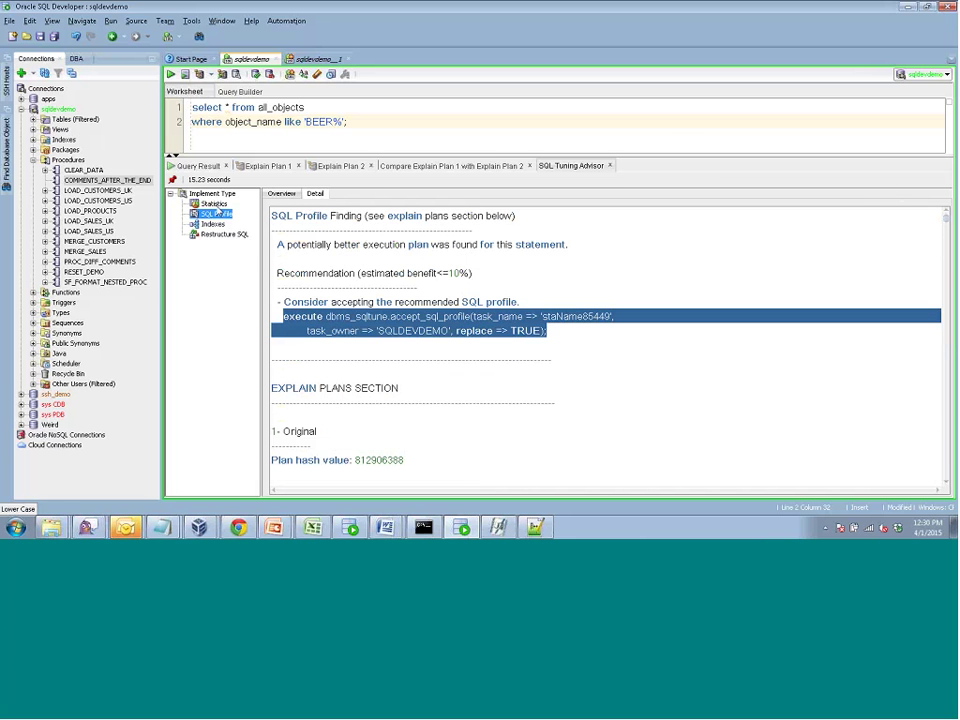
# Check the overview findings of the SQL Tuning Advisor for Statistics and Indexes
pyautogui.click(216, 210)
pyautogui.click(213, 204)
pyautogui.click(281, 195)
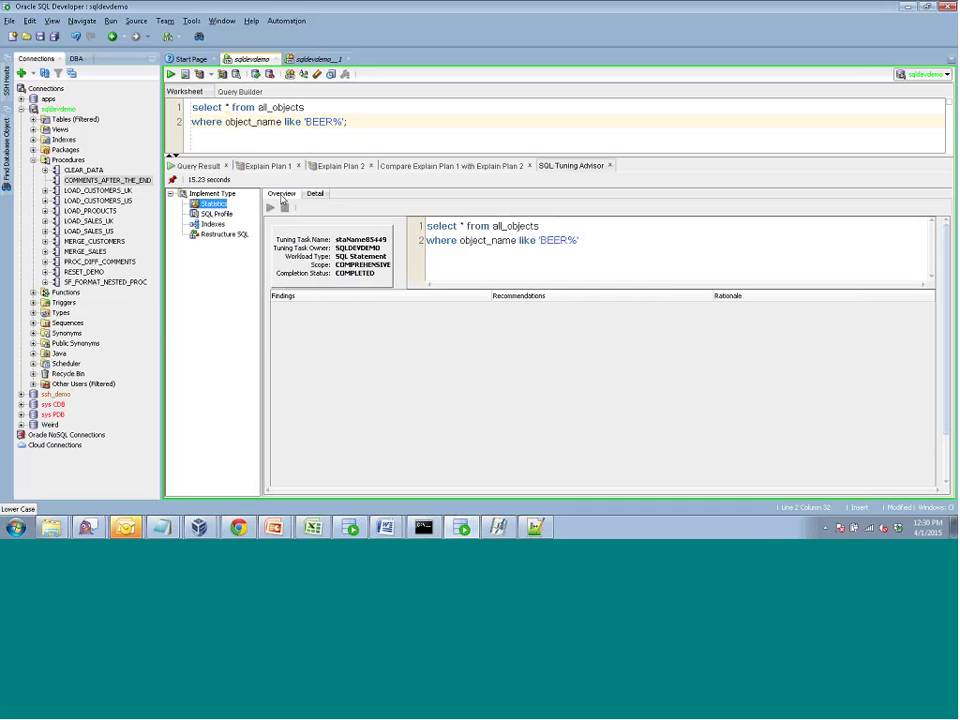
pyautogui.click(215, 225)
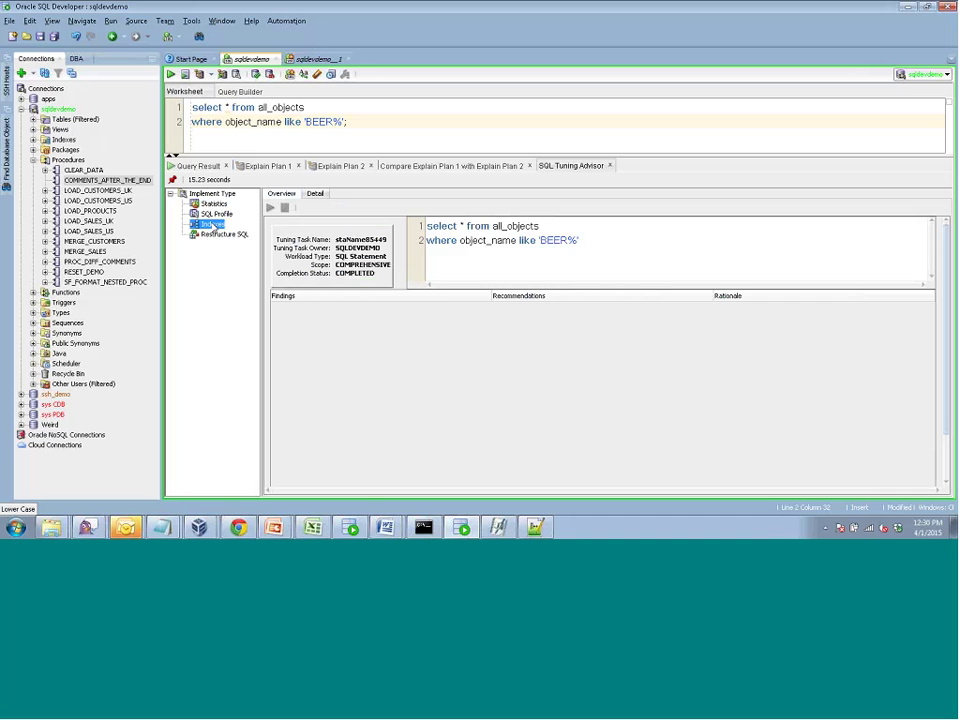
# Check the overview and detail findings of the SQL Tuning Advisor for Restructure SQL
pyautogui.click(215, 235)
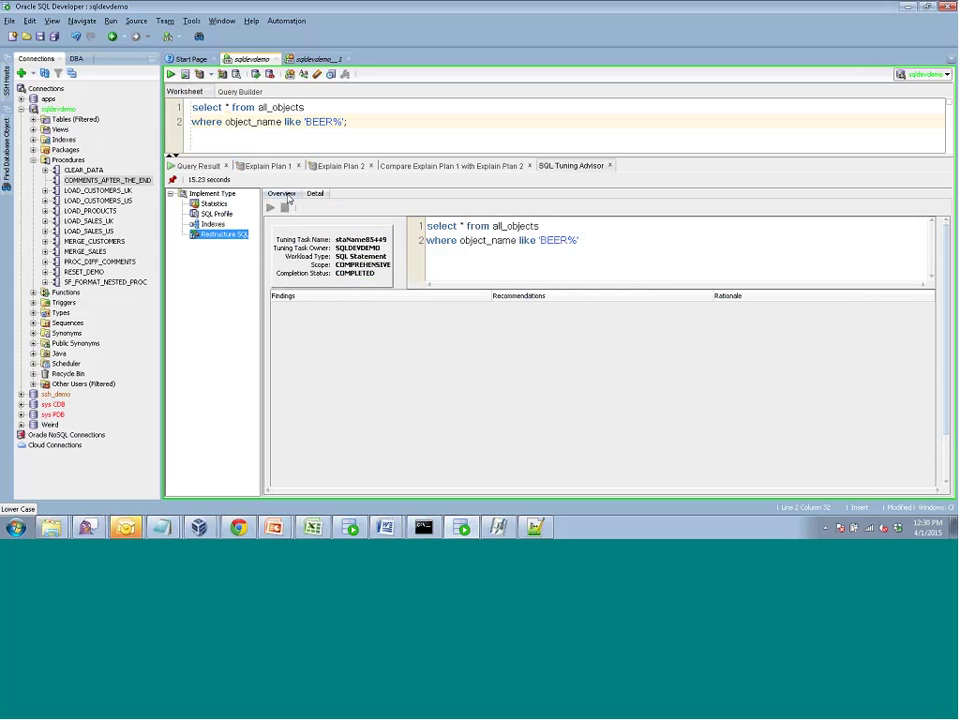
pyautogui.click(316, 194)
pyautogui.click(283, 195)
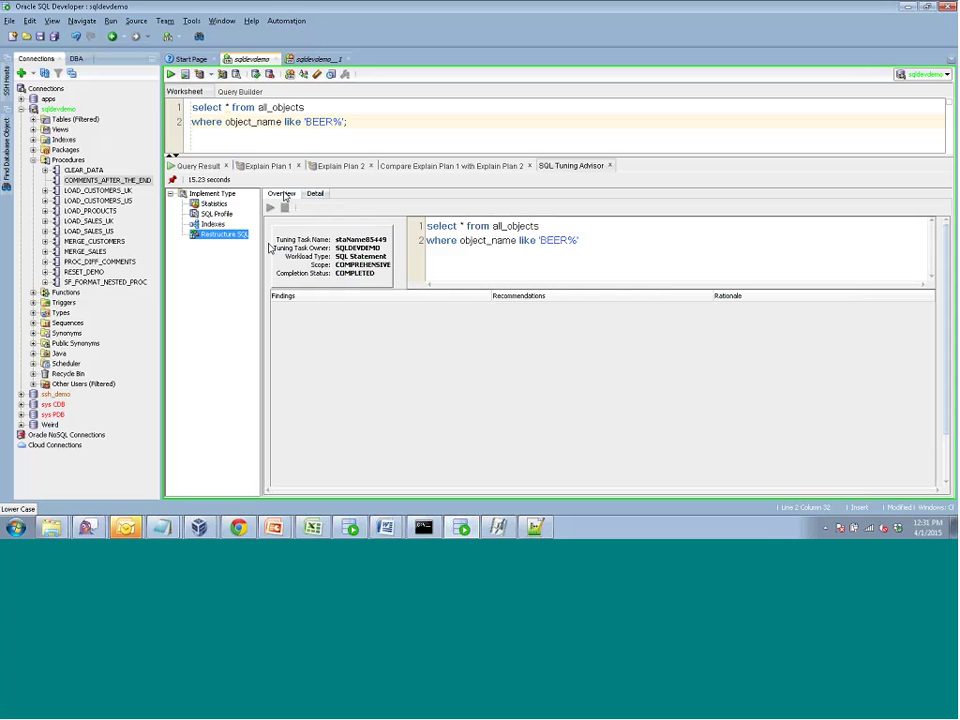
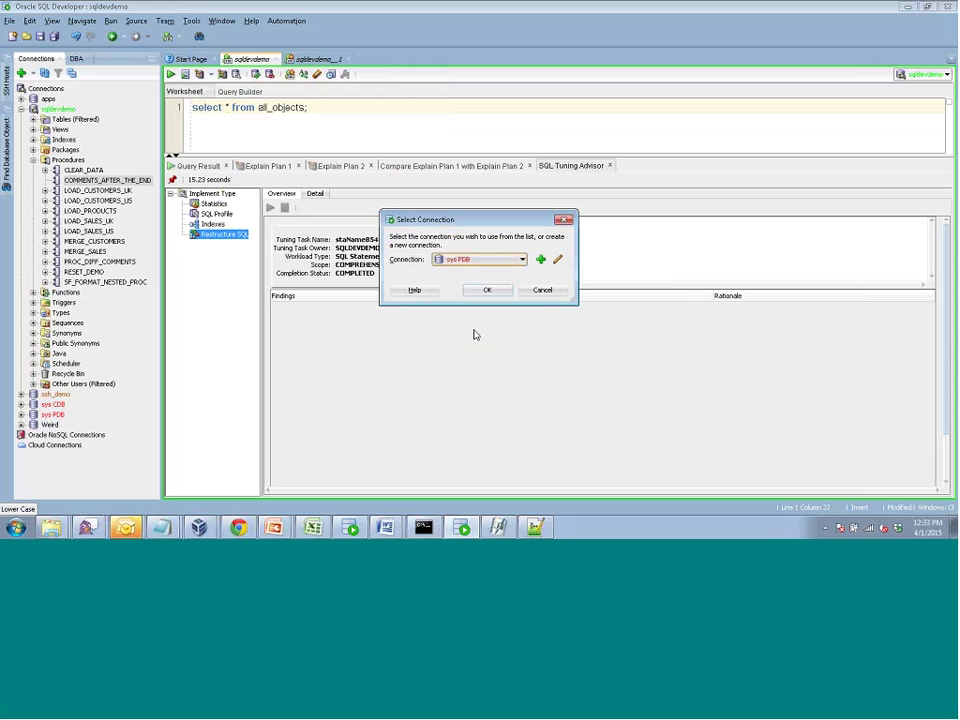
# Open Real Time SQL Monitoring on the sys PDB connection, accepting the Tuning Pack licence requirement
pyautogui.click(484, 291)
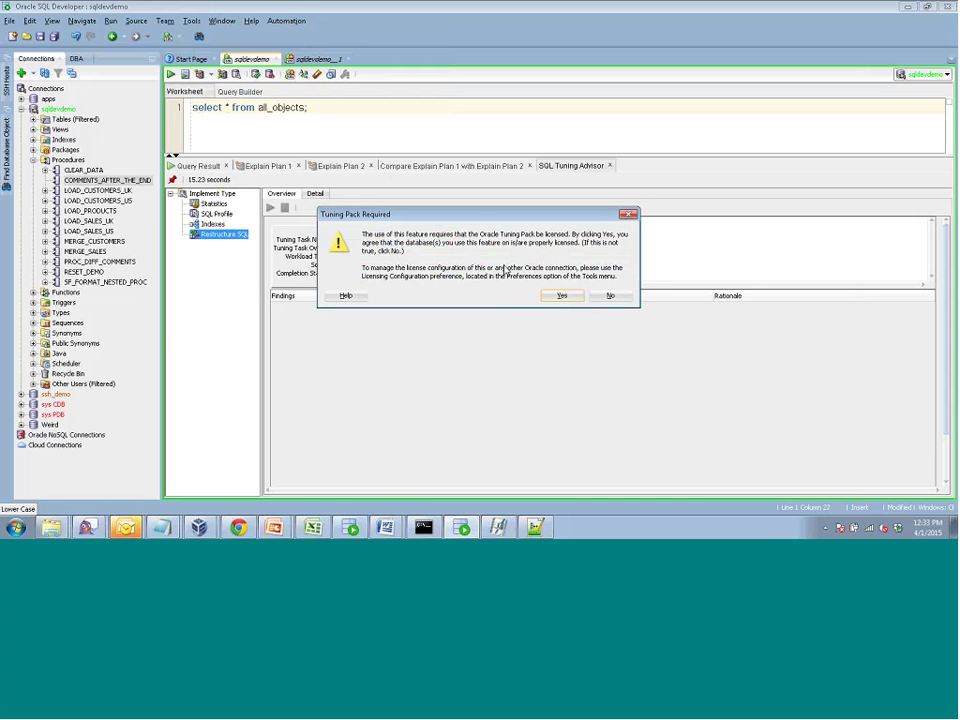
pyautogui.moveTo(439, 216); pyautogui.dragTo(334, 122)
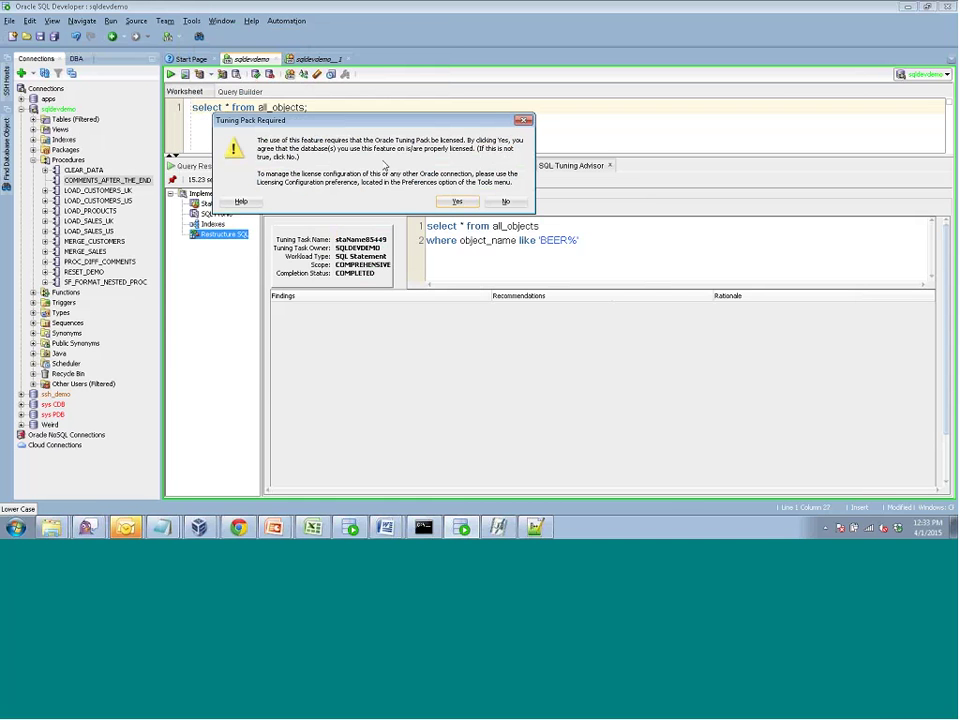
pyautogui.click(448, 202)
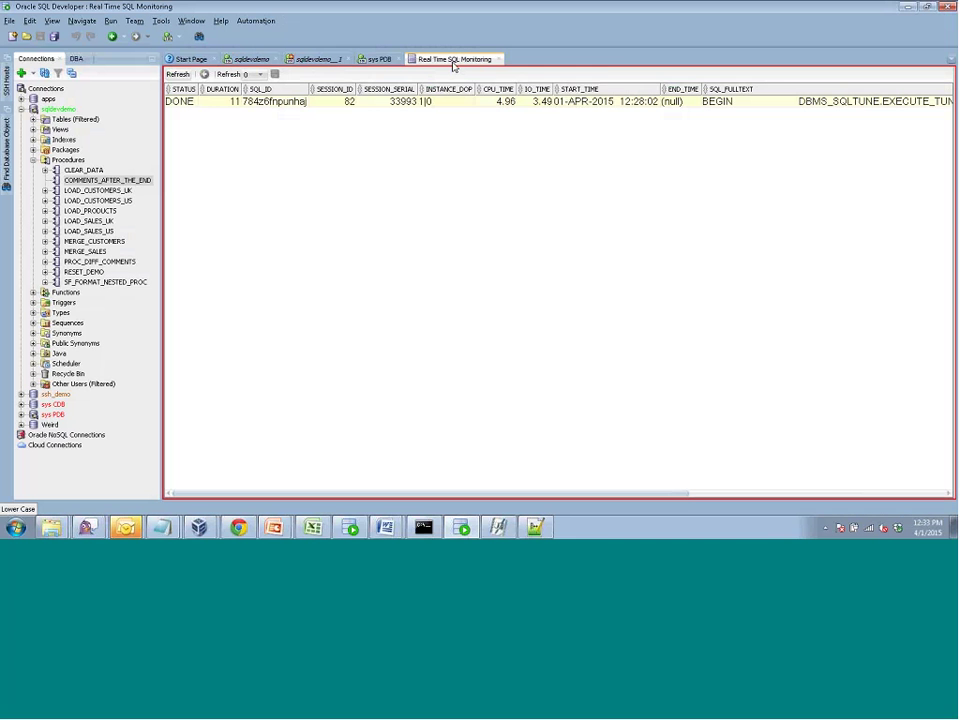
# Place Real Time SQL Monitoring in a new document tab group beside the worksheet and widen it
pyautogui.rightClick(454, 62)
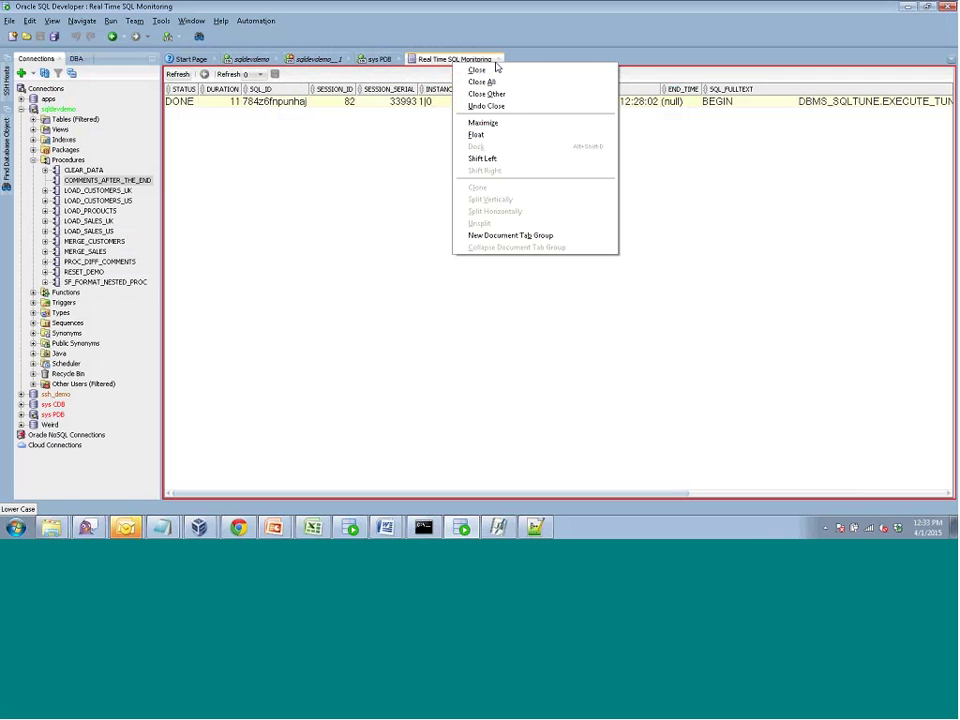
pyautogui.click(517, 239)
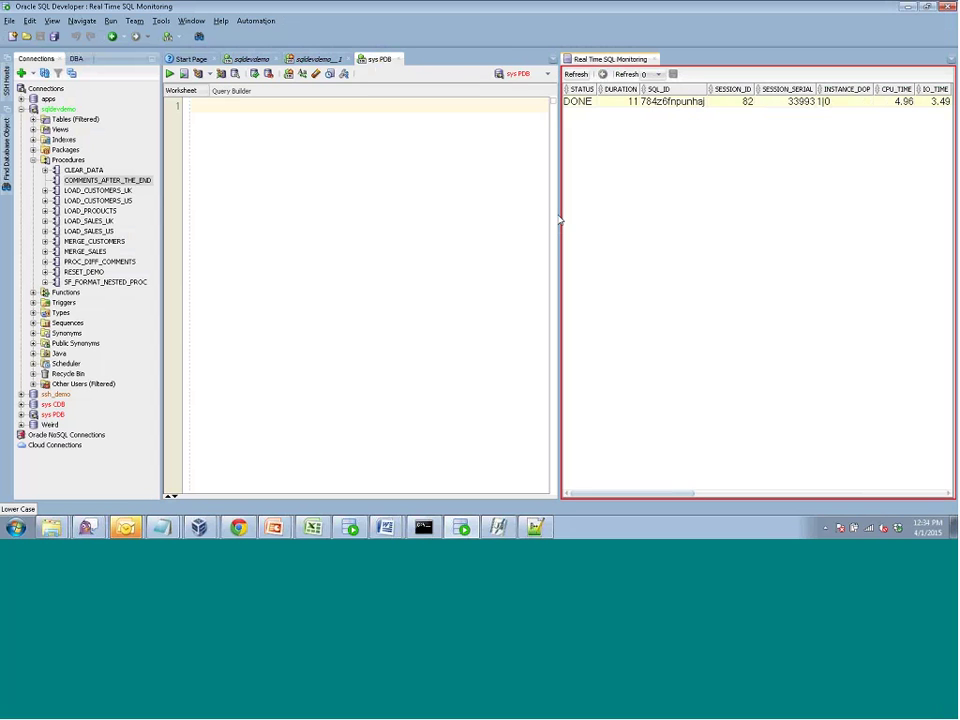
pyautogui.moveTo(560, 220); pyautogui.dragTo(395, 205)
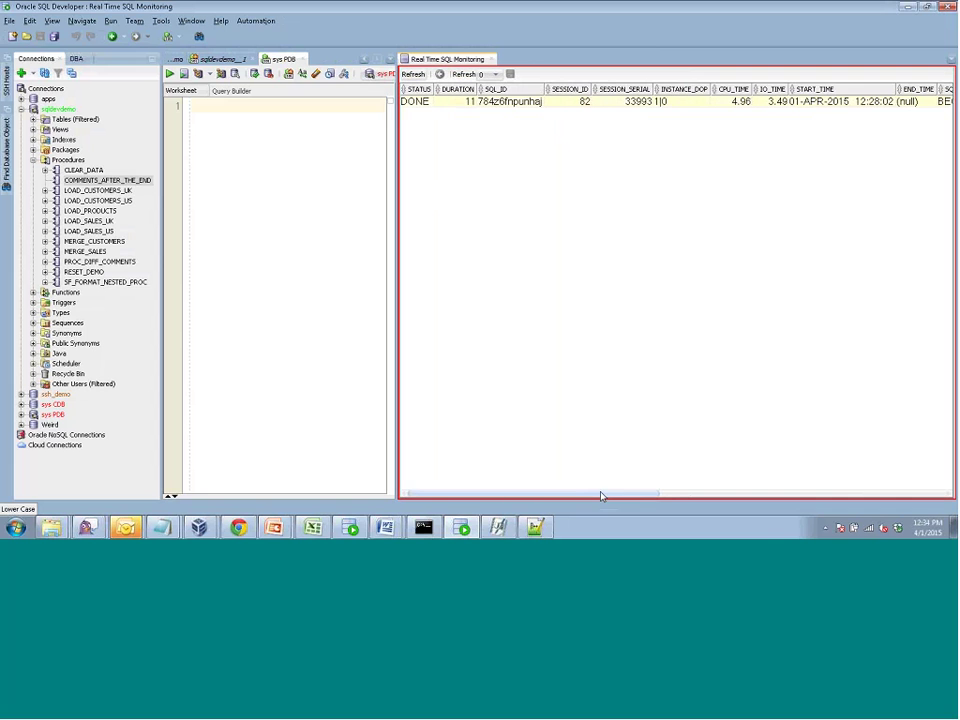
# Look through the columns of the monitored DBMS_SQLTUNE statement and request its SQL details, letting the database query run in the background
pyautogui.hscroll(5, 600, 499)
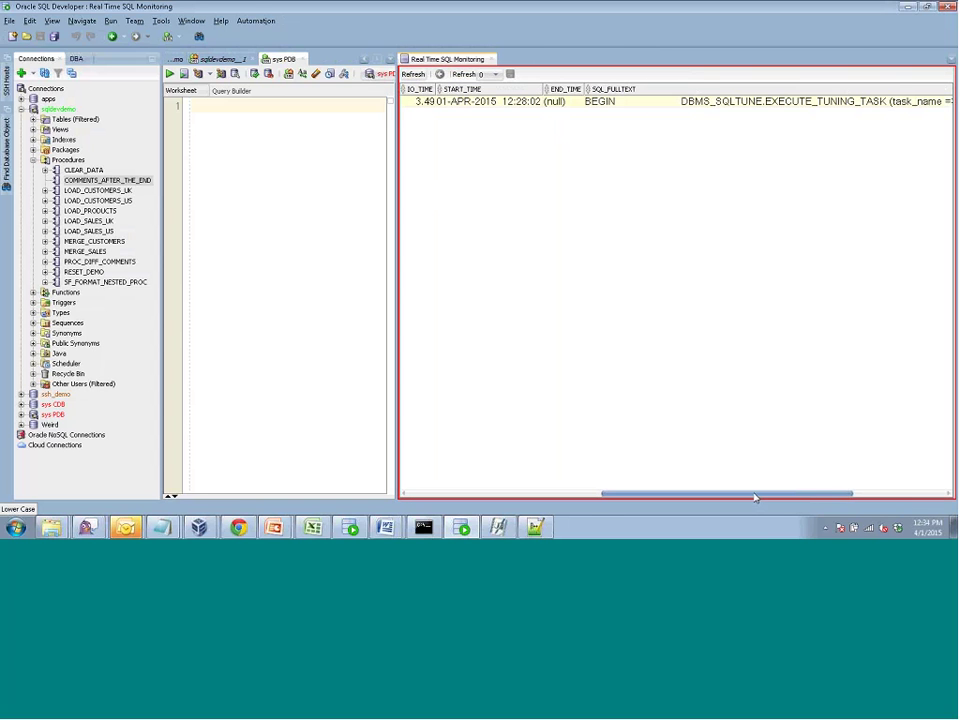
pyautogui.hscroll(-5, 600, 499)
pyautogui.rightClick(448, 102)
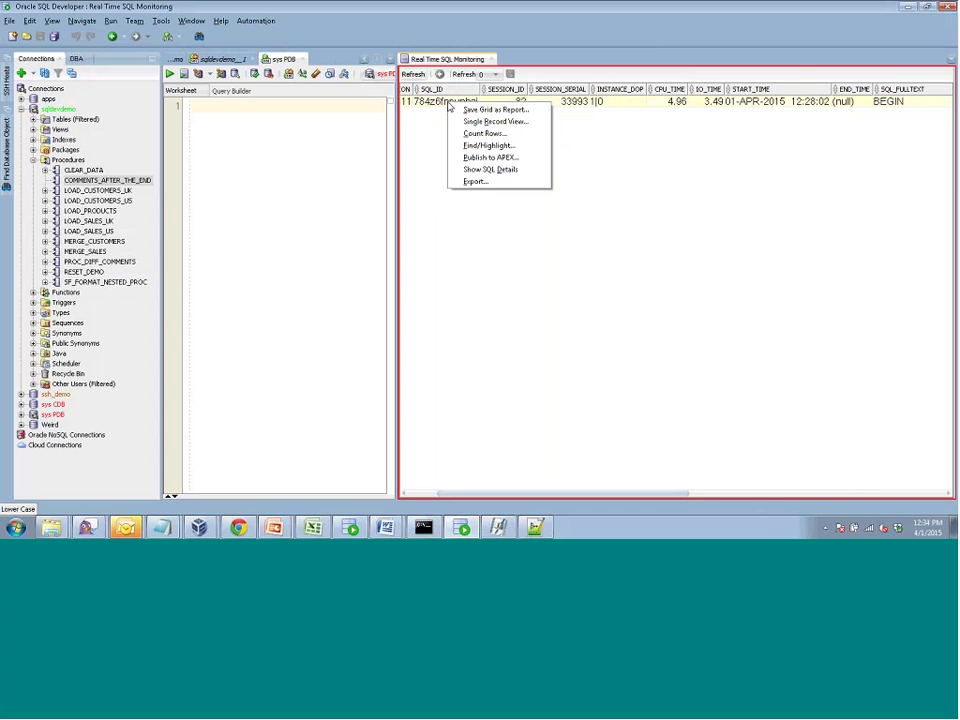
pyautogui.click(480, 169)
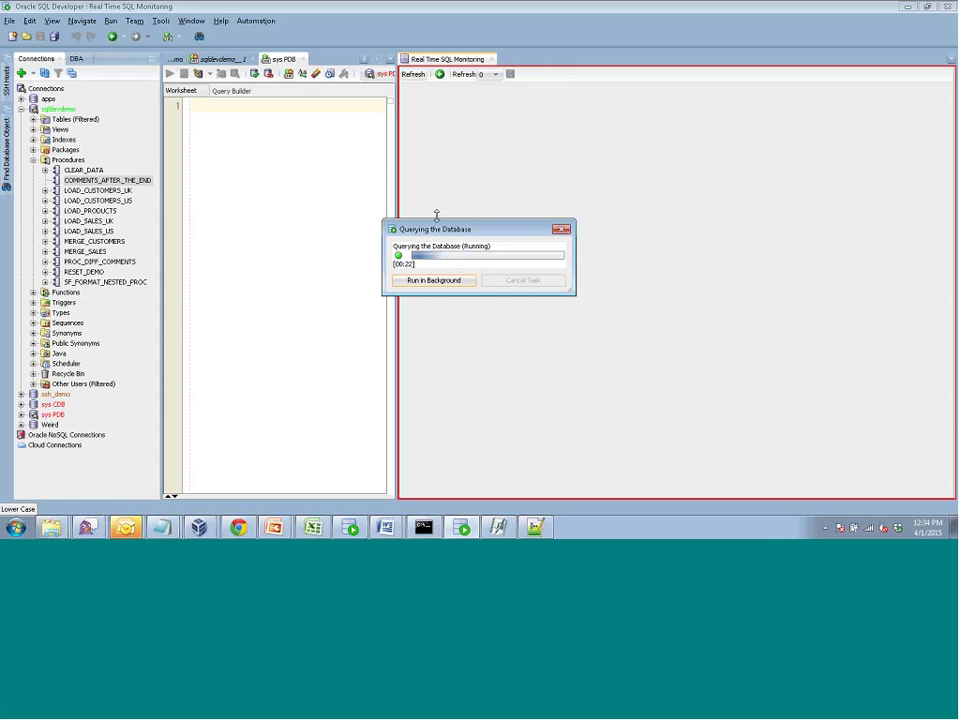
pyautogui.moveTo(418, 230); pyautogui.dragTo(498, 166)
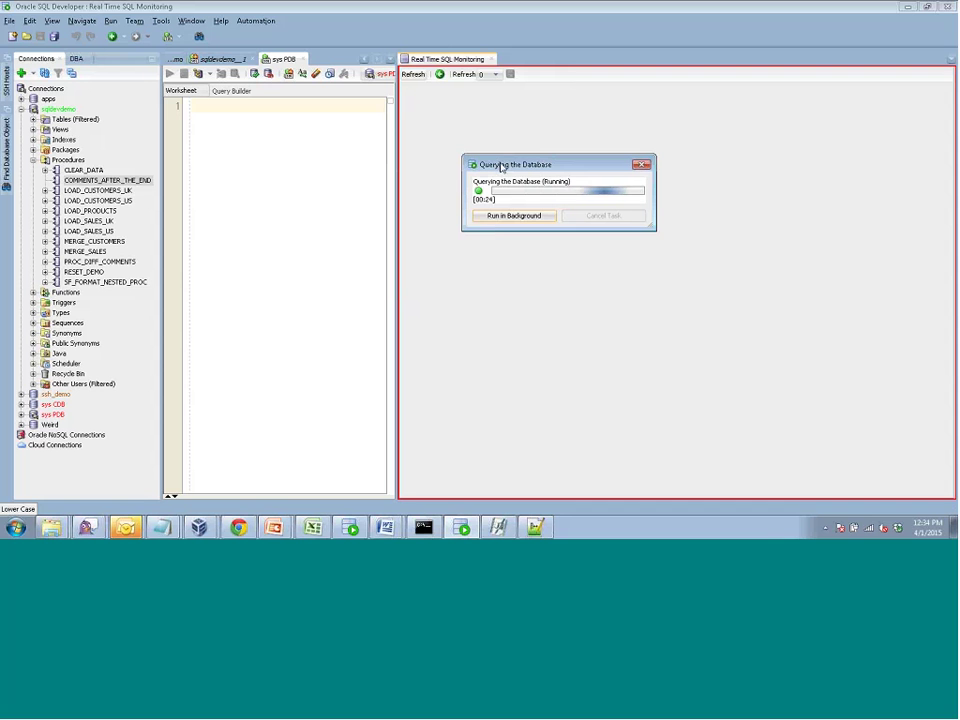
pyautogui.click(514, 216)
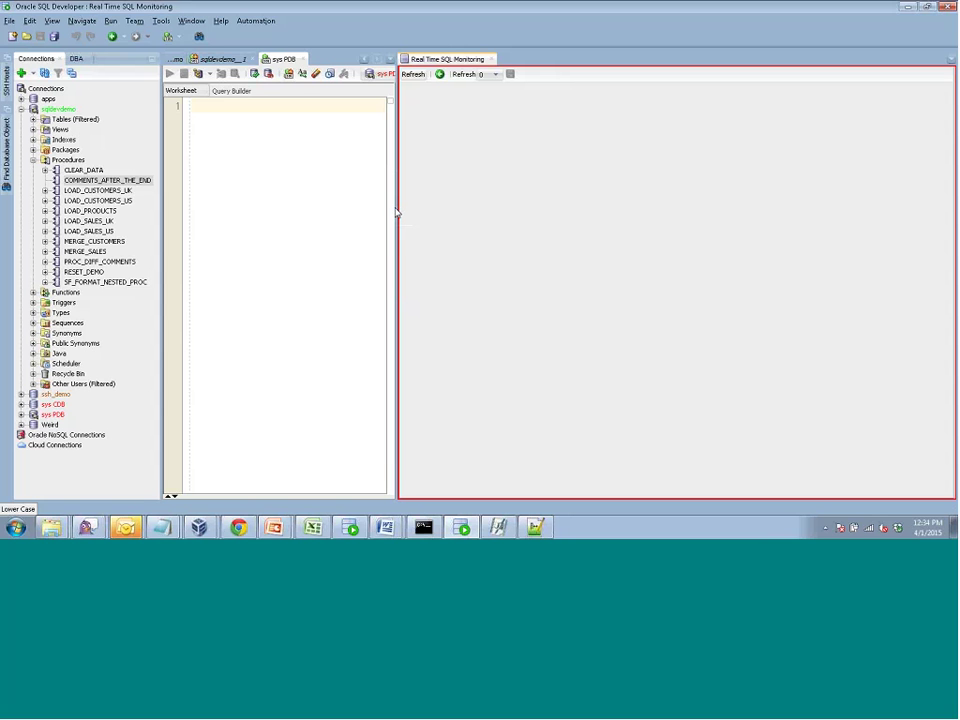
# Widen the sys PDB worksheet and enter select * from all_source a, all_source b, beginning a second line with from
pyautogui.moveTo(396, 212); pyautogui.dragTo(528, 205)
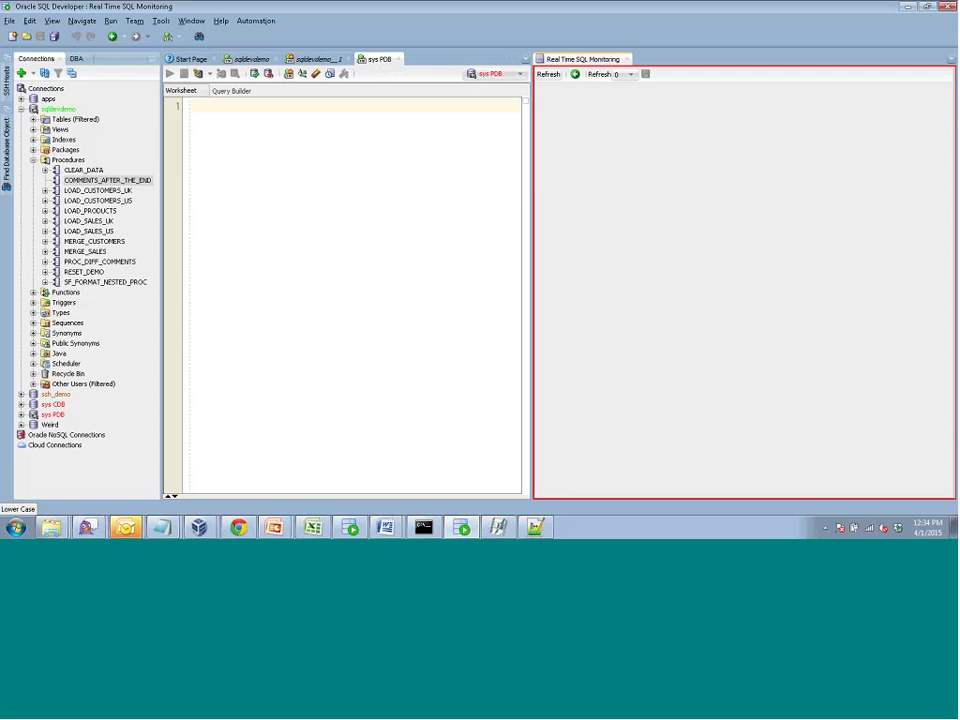
pyautogui.click(196, 107)
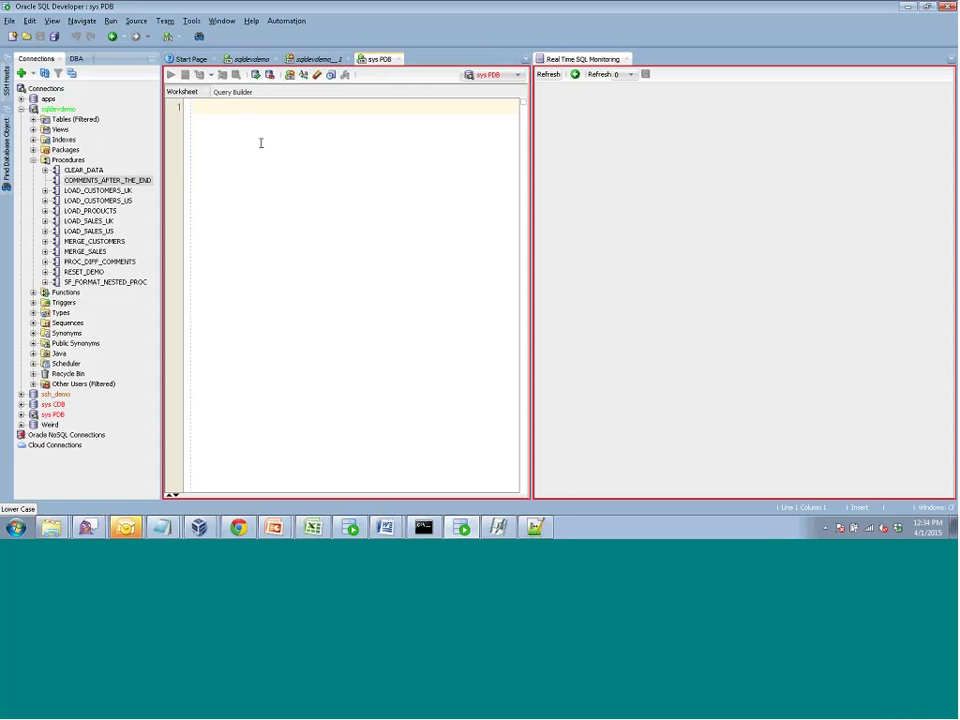
pyautogui.write('select * f')
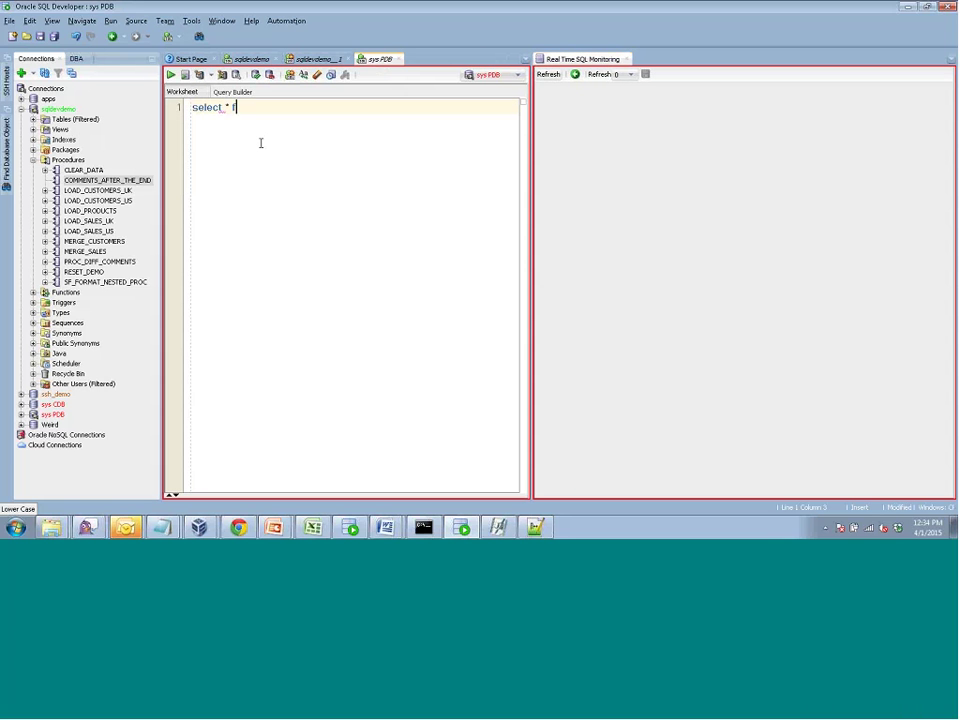
pyautogui.write('rom all_source a, all_source_')
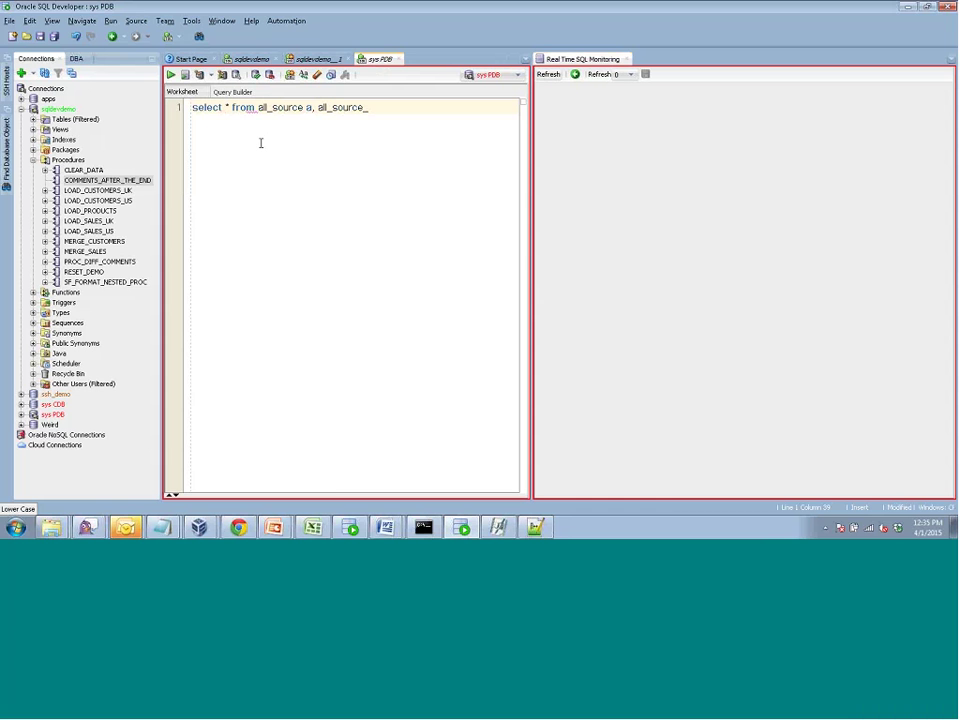
pyautogui.press('BackSpace')
pyautogui.write(' b')
pyautogui.press('Return')
pyautogui.write('from')
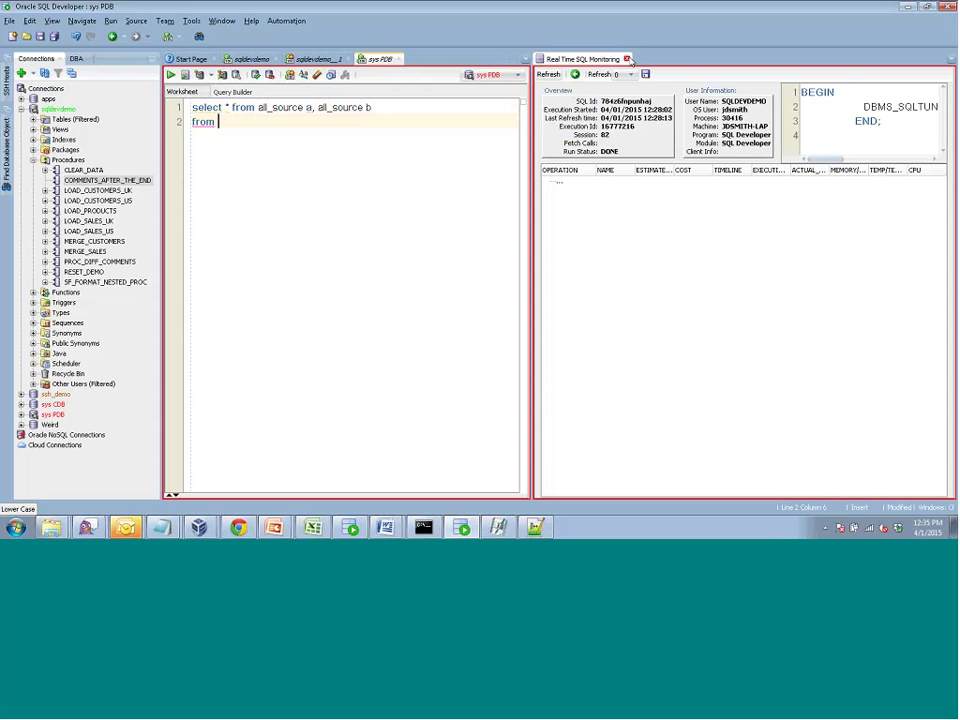
# Return the SQL monitor to its statement list and delete the stray from on the query's second line
pyautogui.click(574, 75)
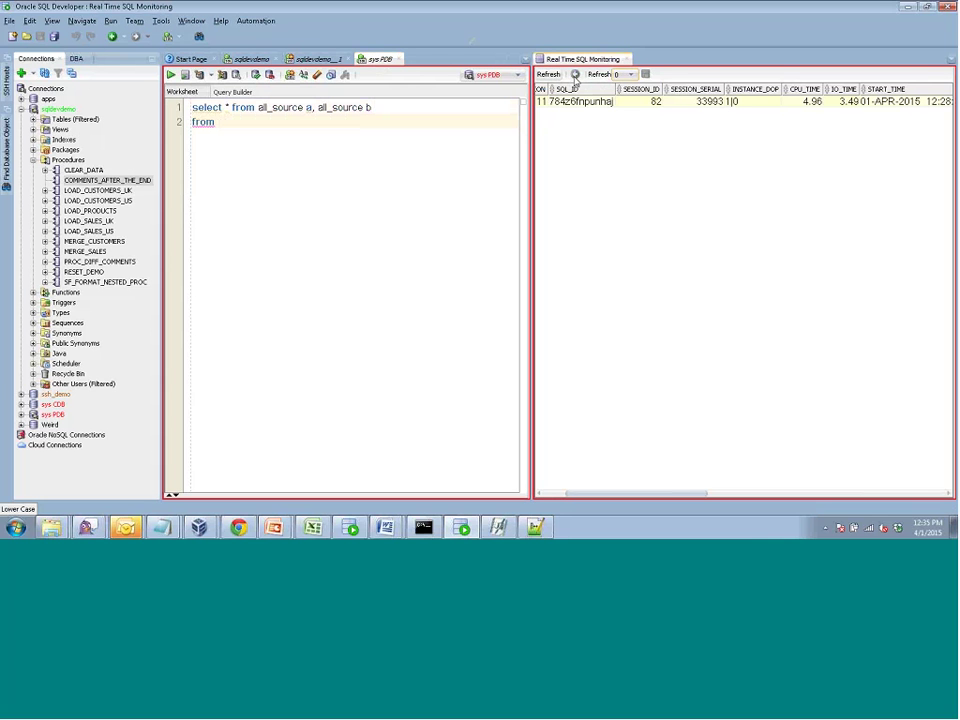
pyautogui.click(239, 124)
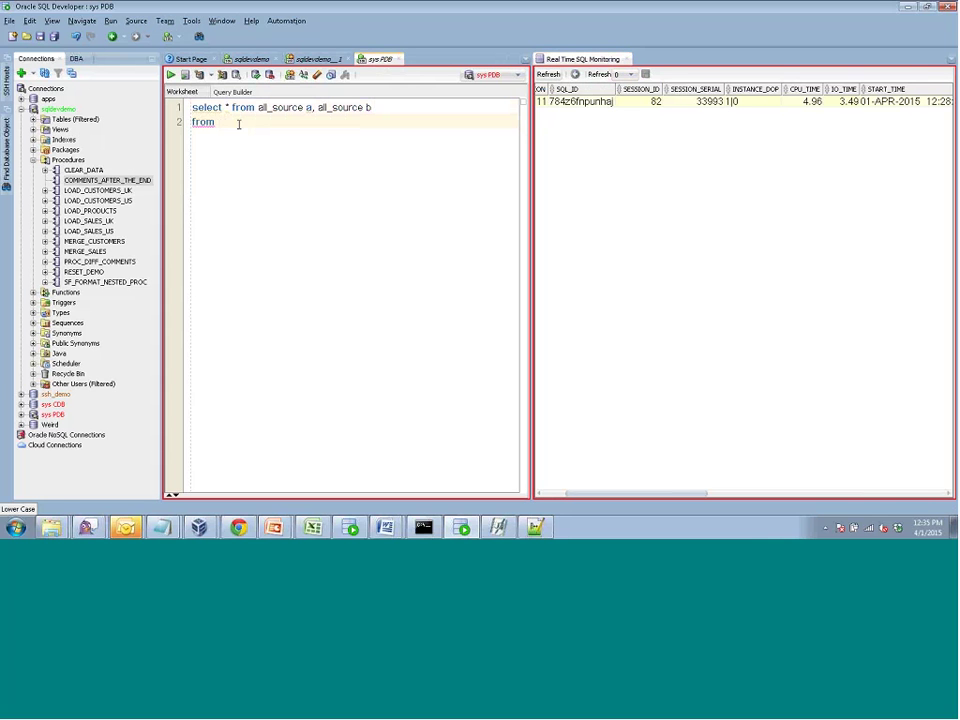
pyautogui.press('BackSpace')
pyautogui.press('BackSpace')
pyautogui.press('BackSpace')
pyautogui.press('BackSpace')
pyautogui.press('BackSpace')
pyautogui.press('BackSpace')
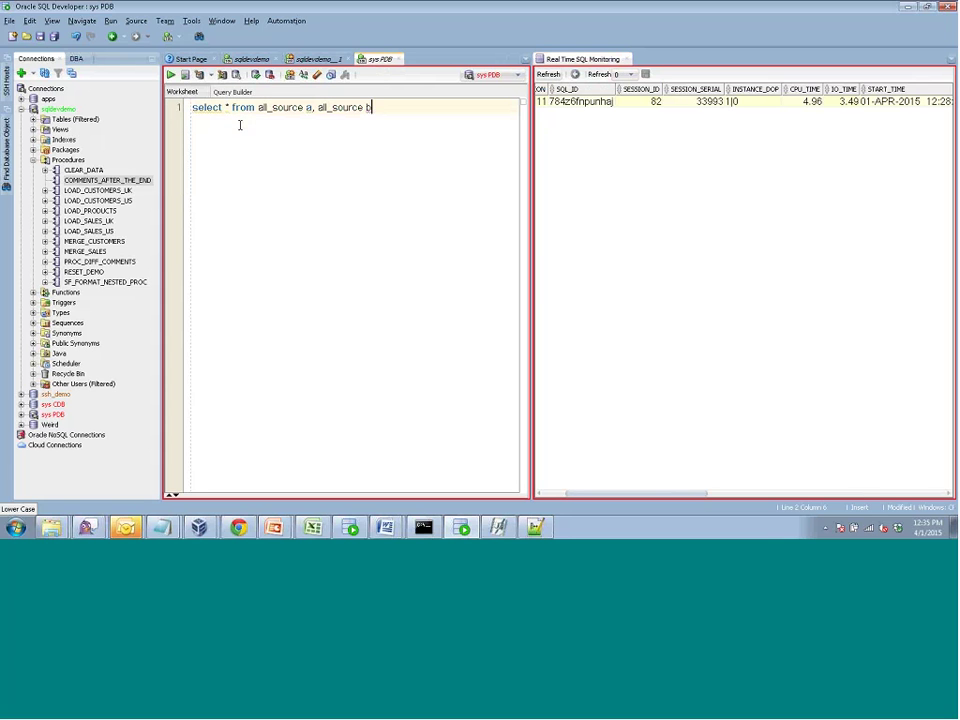
# Finish the all_source query with a semicolon and run it on the sqldevdemo connection
pyautogui.click(196, 107)
pyautogui.click(519, 77)
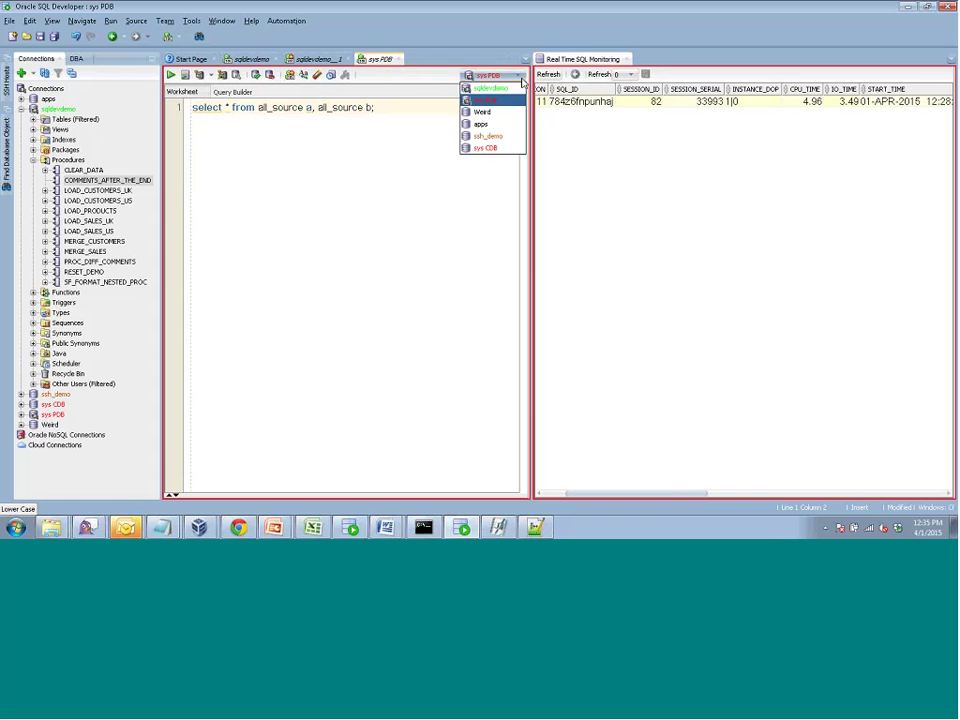
pyautogui.click(510, 90)
pyautogui.click(208, 107)
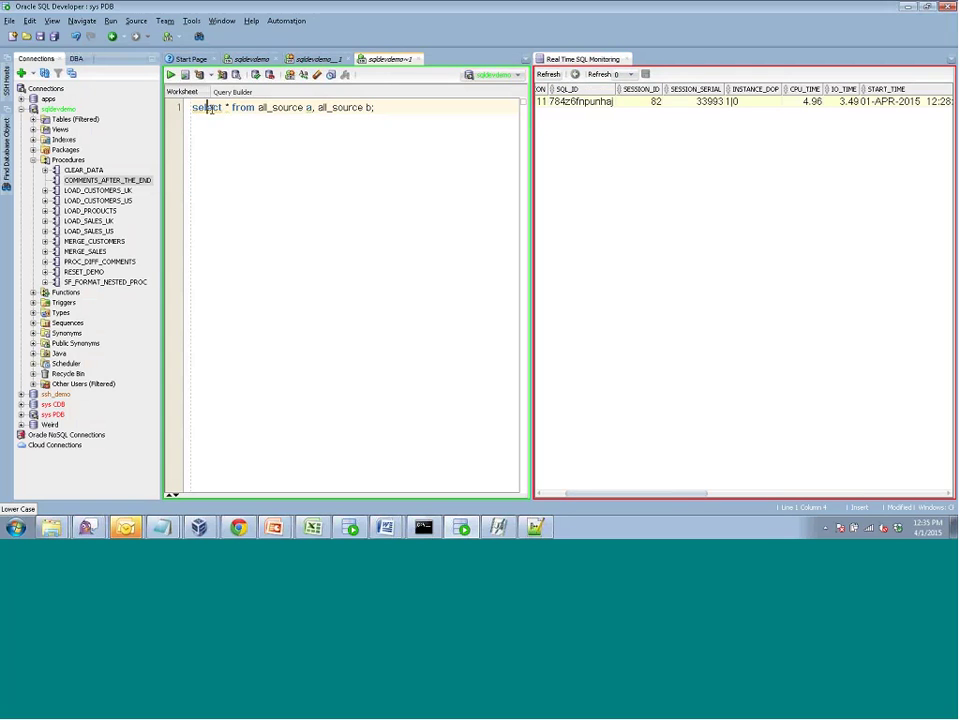
pyautogui.click(172, 76)
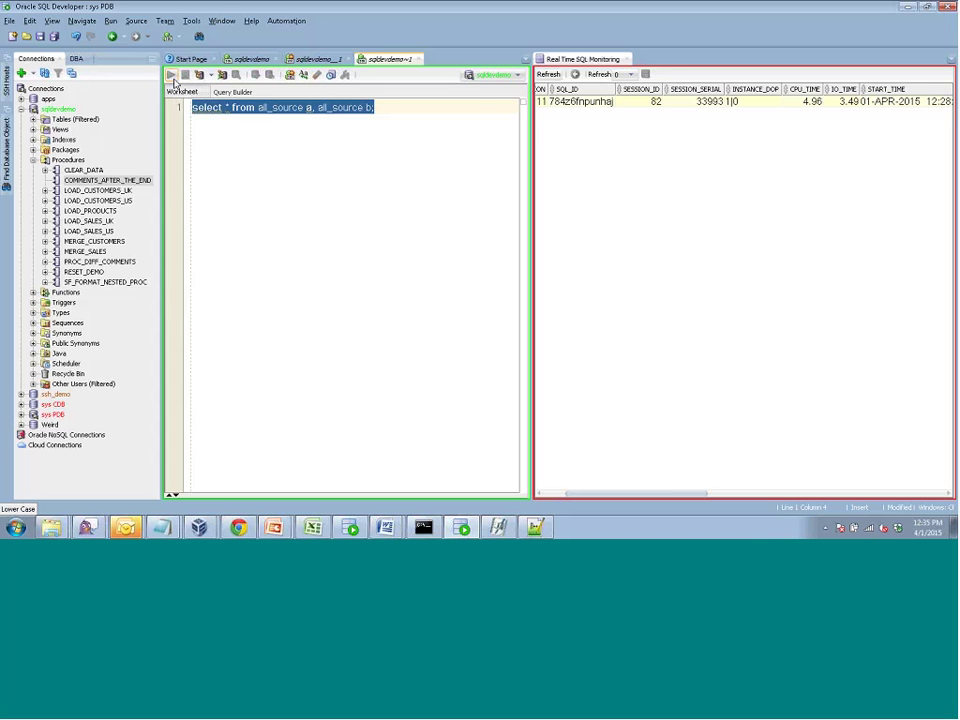
# Refresh the real-time SQL monitor and show the SQL details of the first listed statement
pyautogui.click(549, 76)
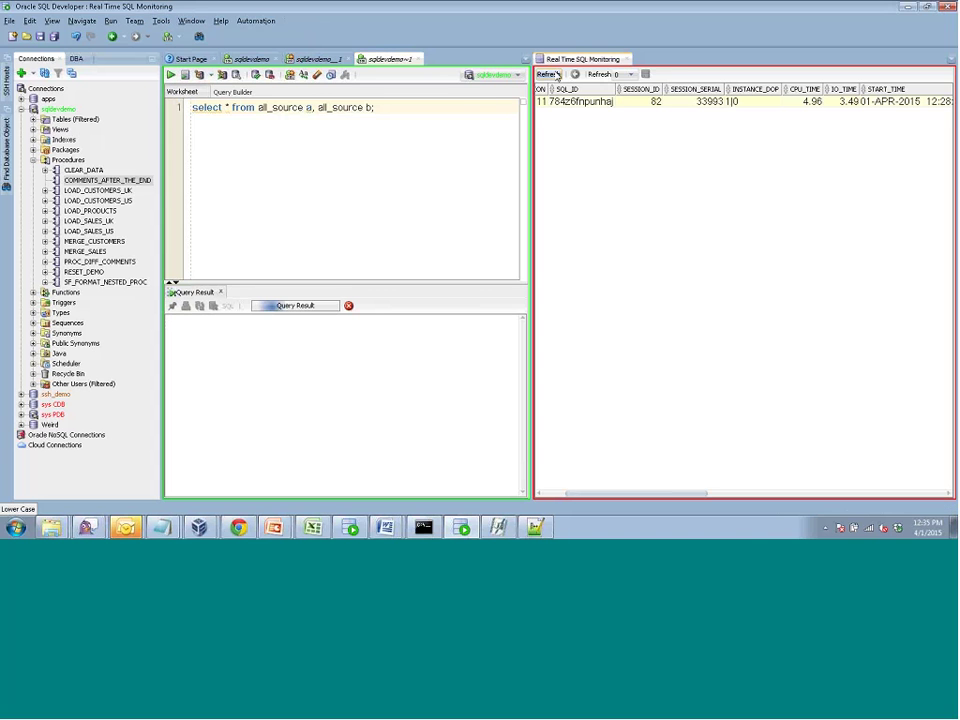
pyautogui.rightClick(562, 103)
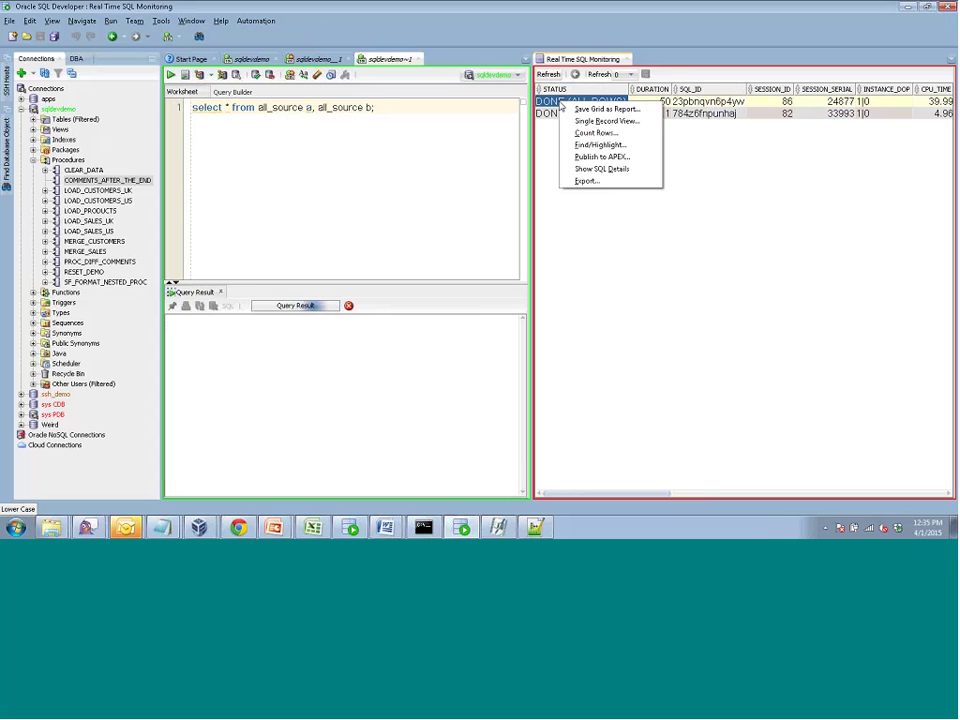
pyautogui.click(593, 168)
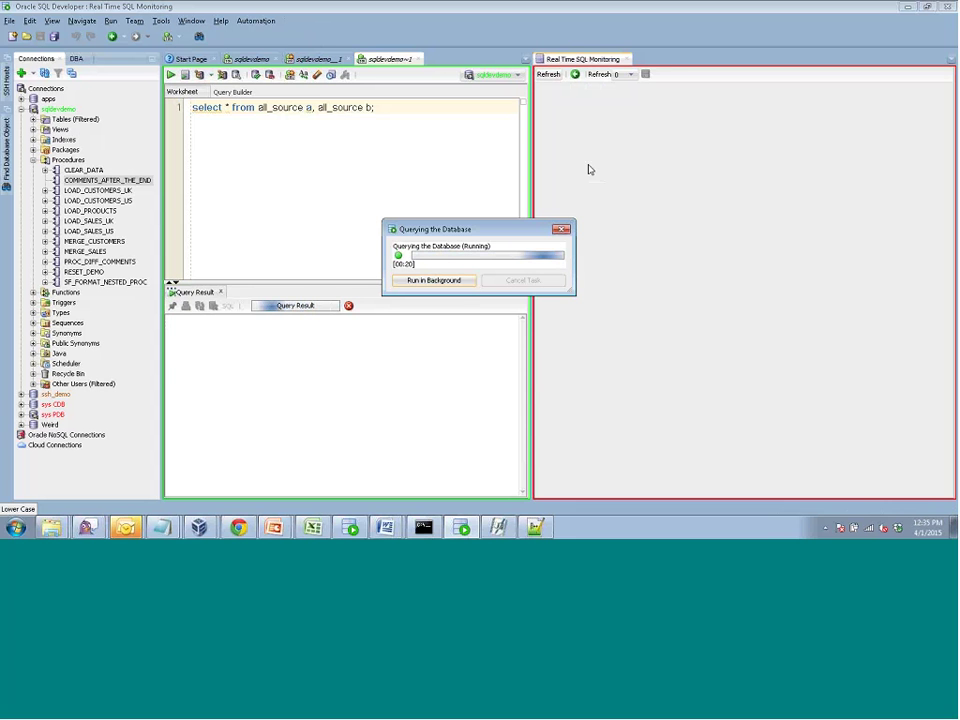
pyautogui.hotkey('alt', 'Tab')
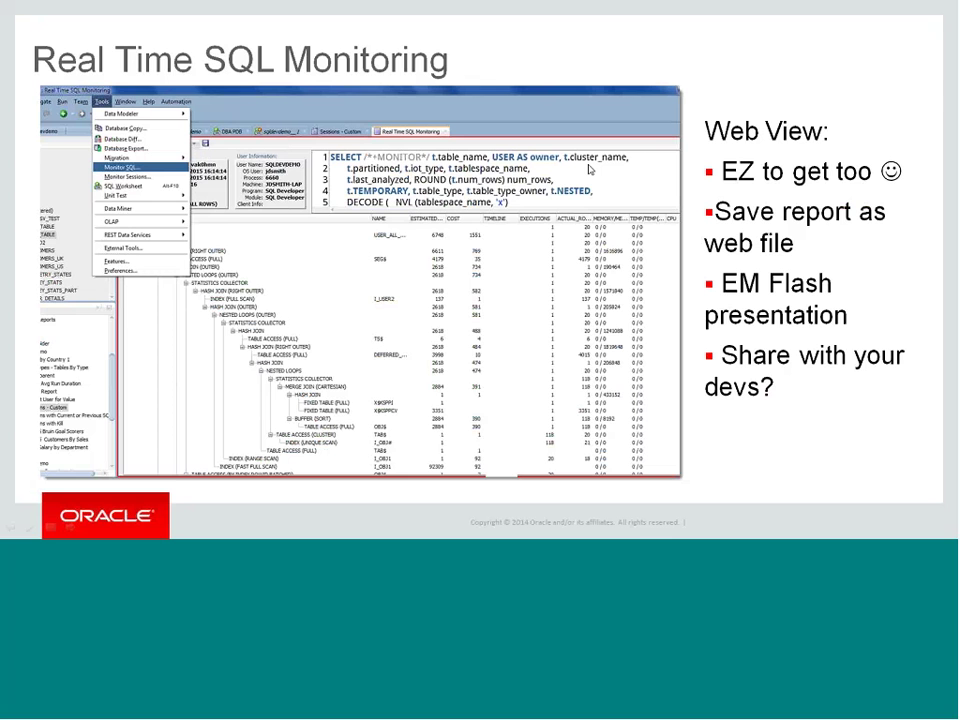
pyautogui.hotkey('alt', 'Tab')
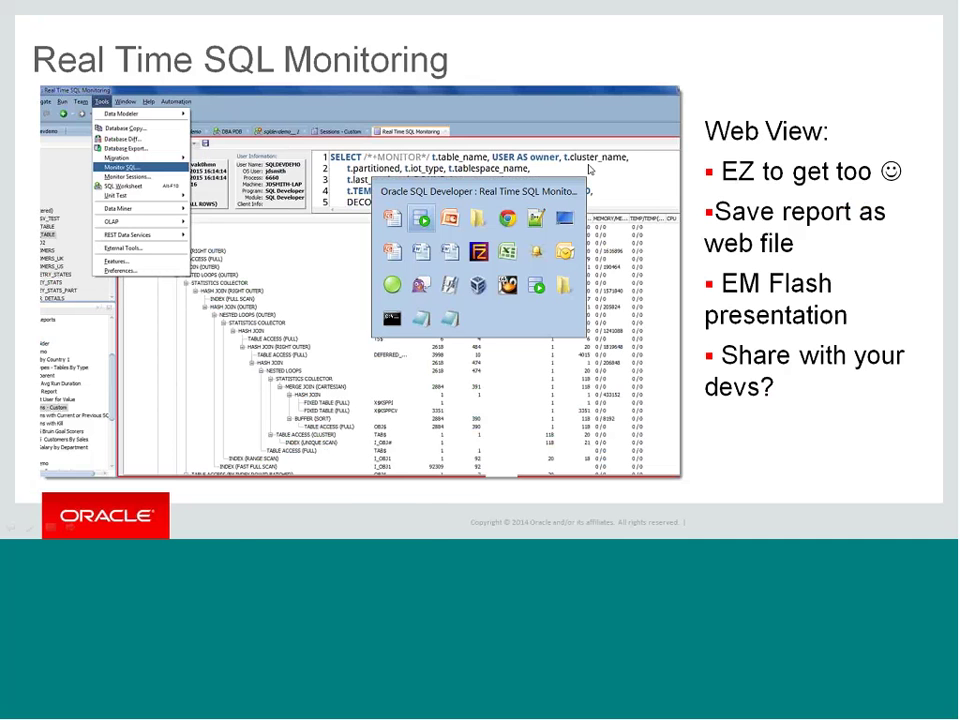
pyautogui.hotkey('alt', 'Tab')
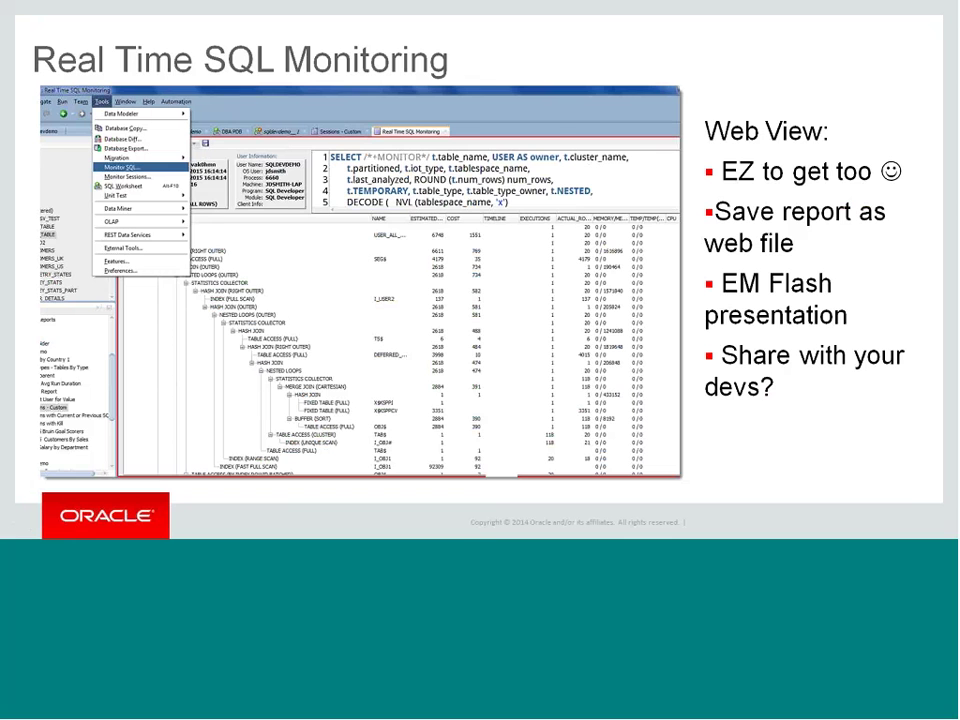
pyautogui.press('pagedown')
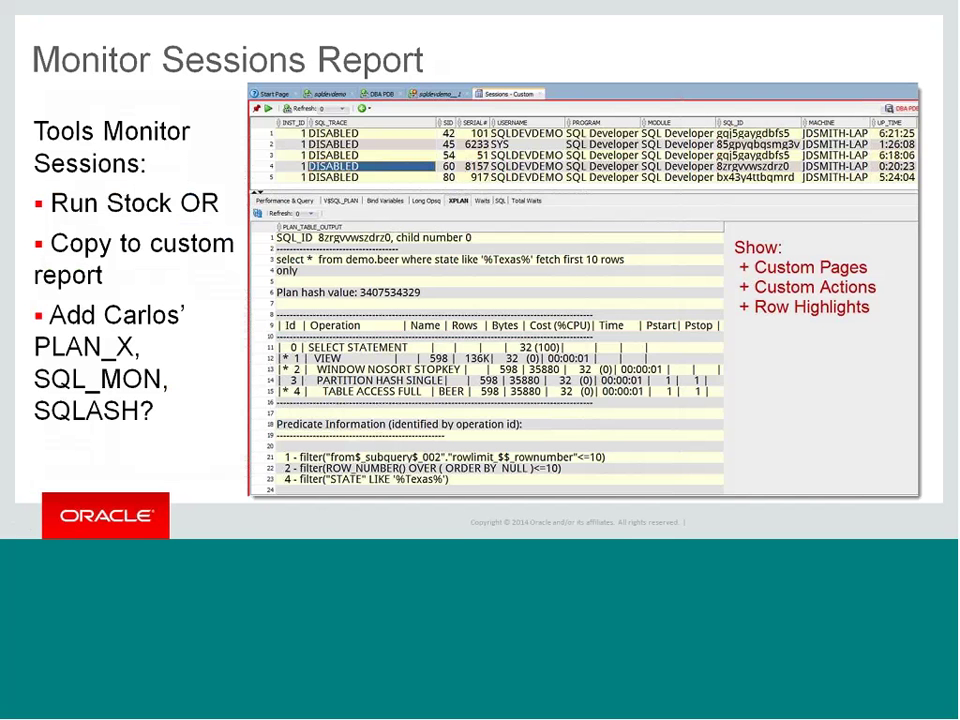
# Switch to the SQL Developer window with the 12c DEMO connection and open its Monitor Sessions report, slightly enlarging the session details area
pyautogui.hotkey('alt', 'Tab')
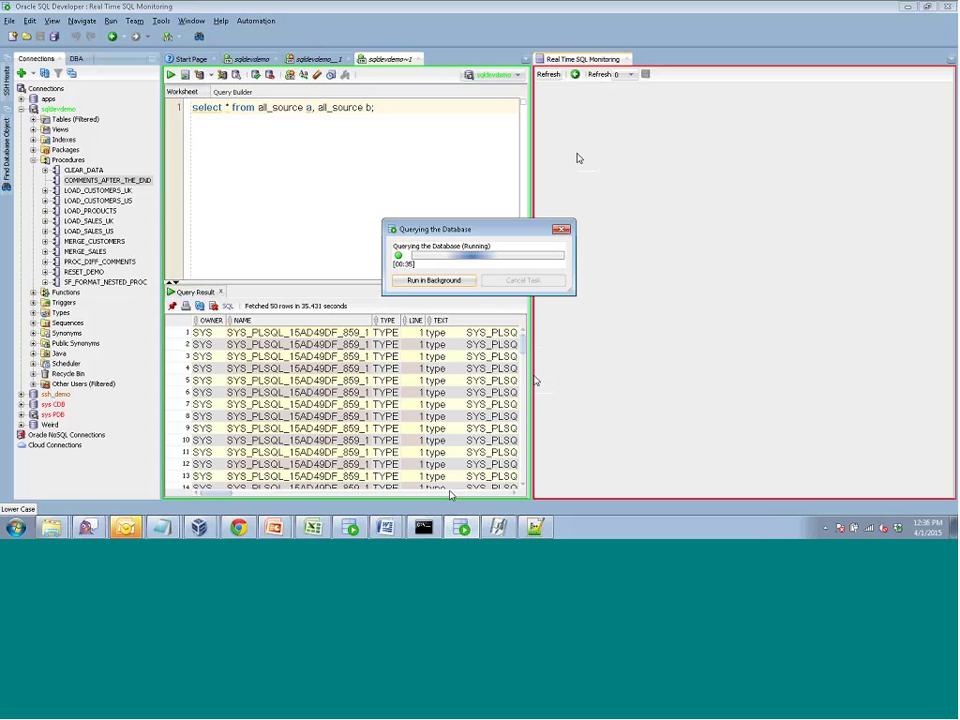
pyautogui.hotkey('alt', 'Tab')
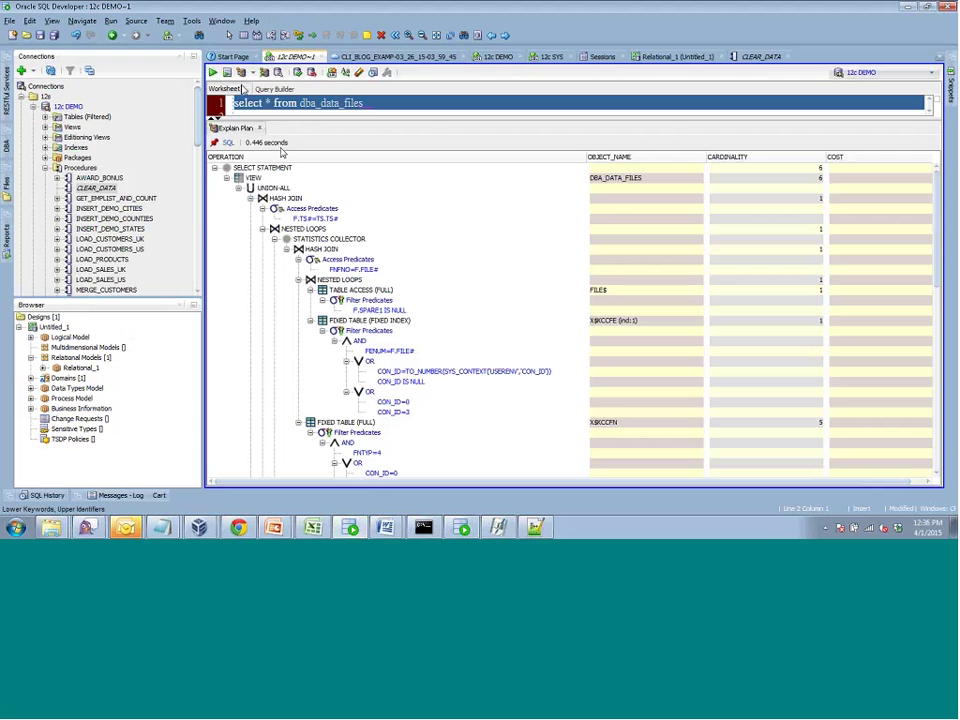
pyautogui.click(191, 20)
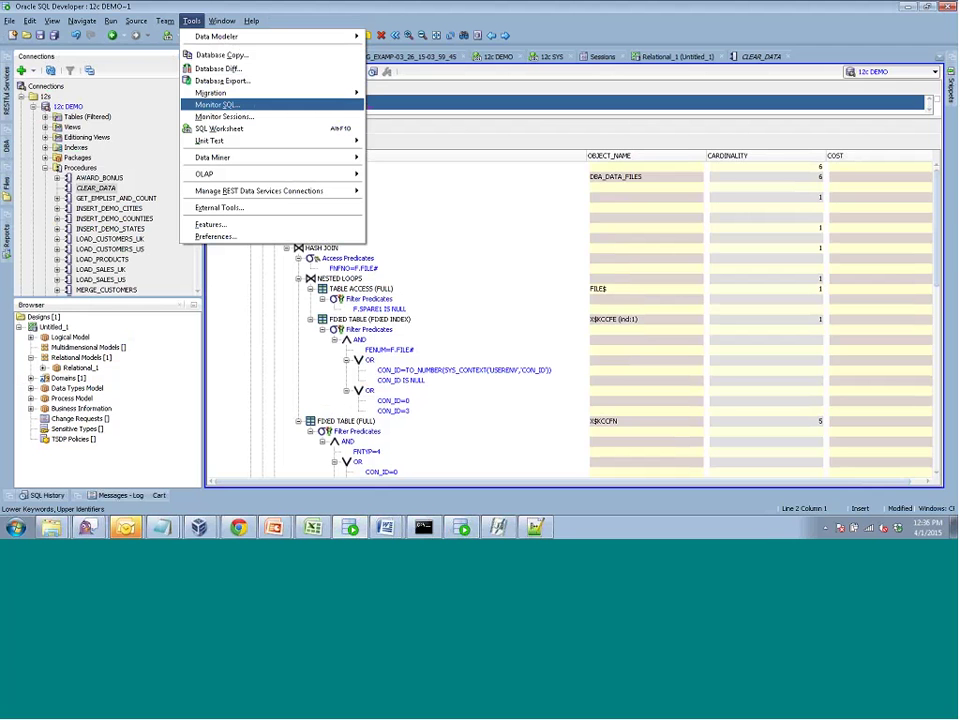
pyautogui.click(231, 118)
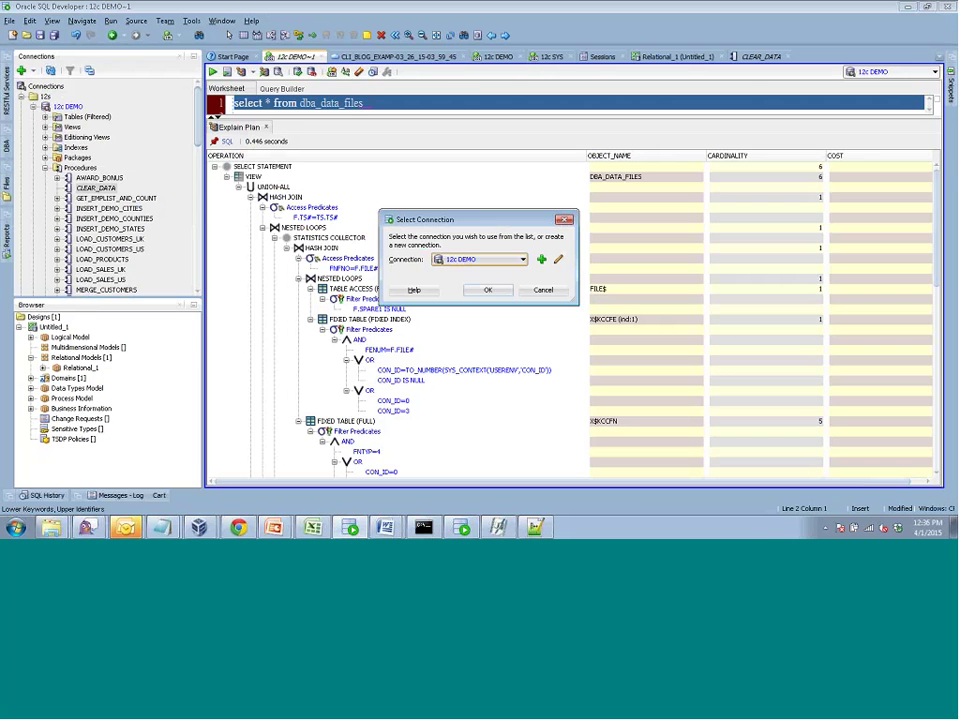
pyautogui.click(488, 290)
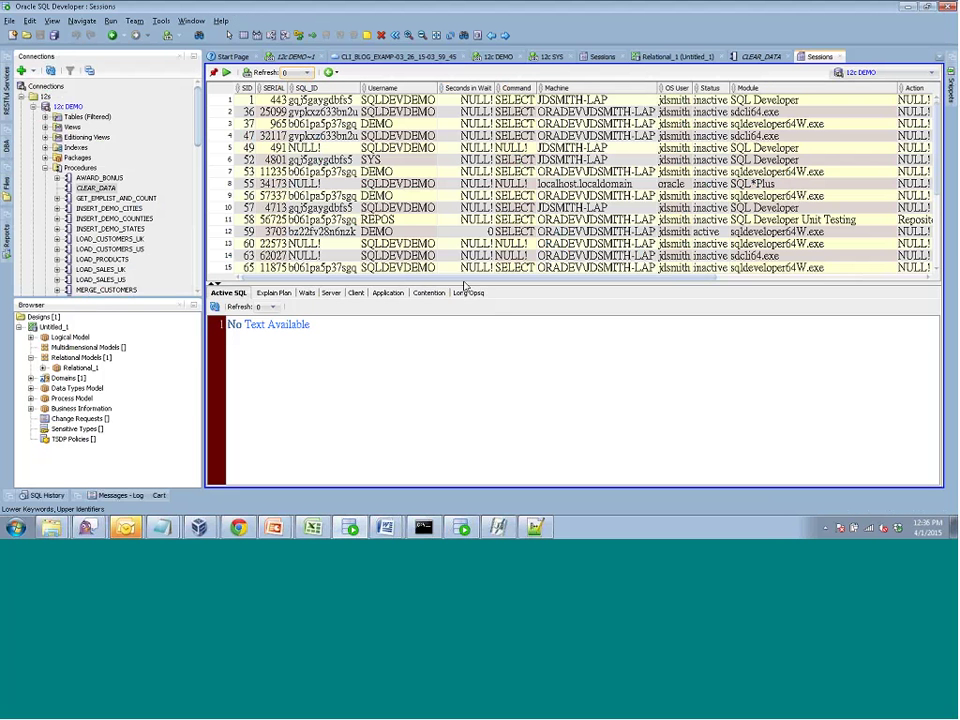
pyautogui.moveTo(437, 285)
pyautogui.mouseDown()
pyautogui.moveTo(437, 393)
pyautogui.moveTo(437, 276)
pyautogui.mouseUp()
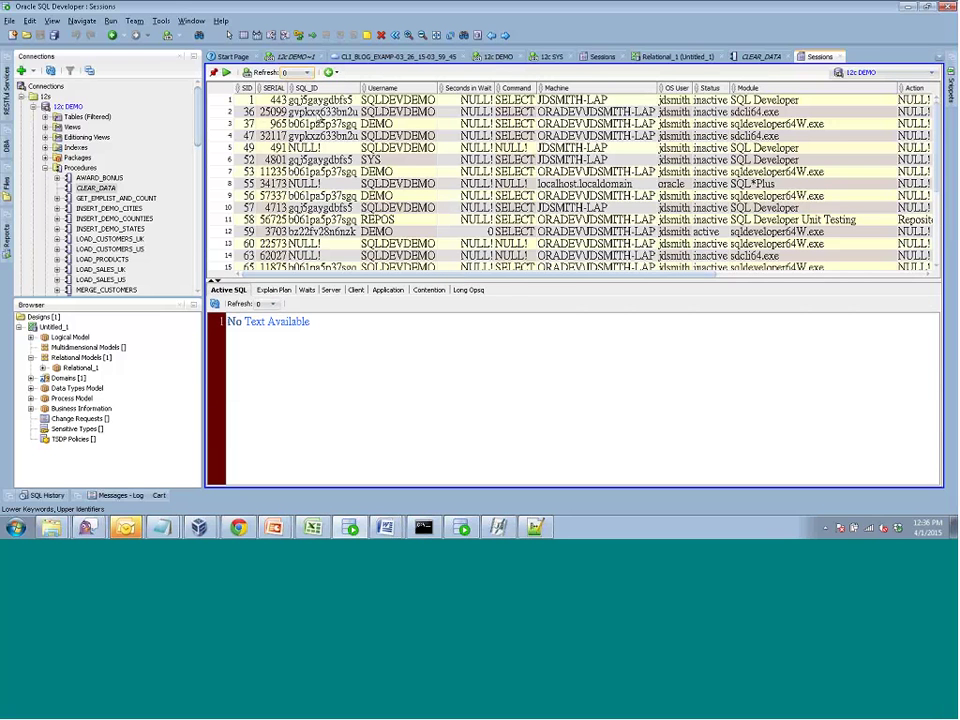
# View the active SQL, explain plan and waits of the session with SID 36
pyautogui.click(318, 114)
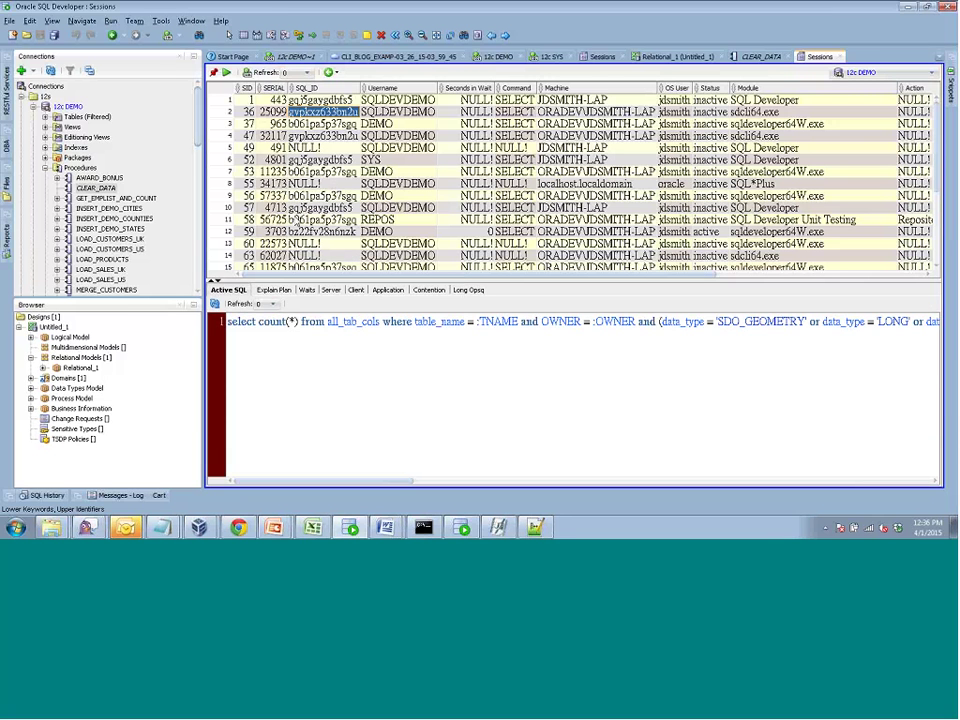
pyautogui.click(276, 291)
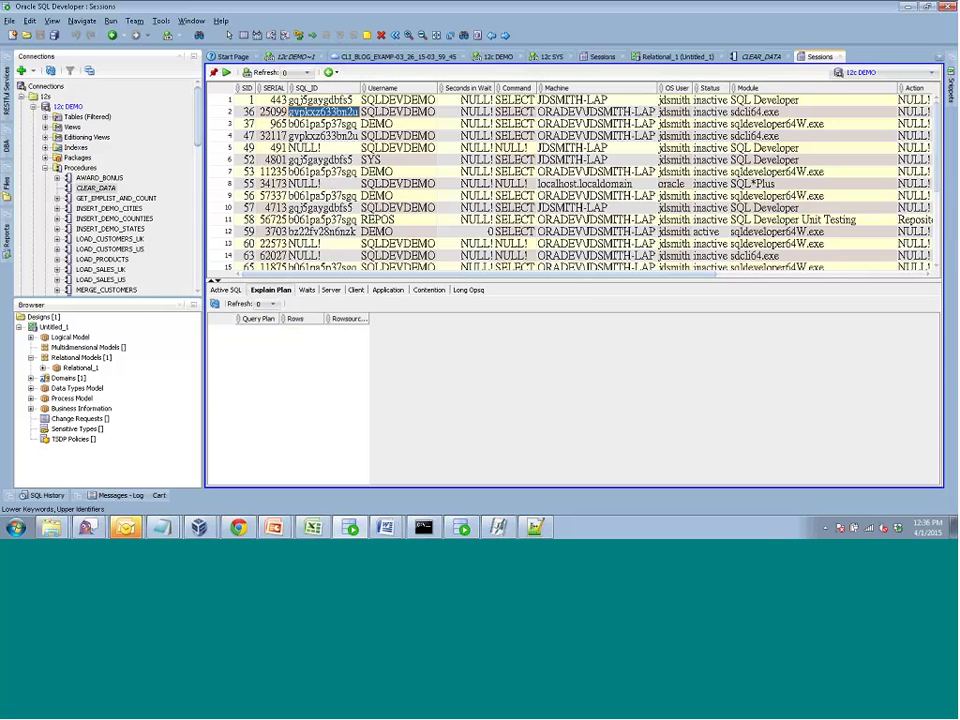
pyautogui.hotkey('alt', 'Tab')
pyautogui.hotkey('alt', 'Tab')
pyautogui.moveTo(135, 299); pyautogui.dragTo(140, 203)
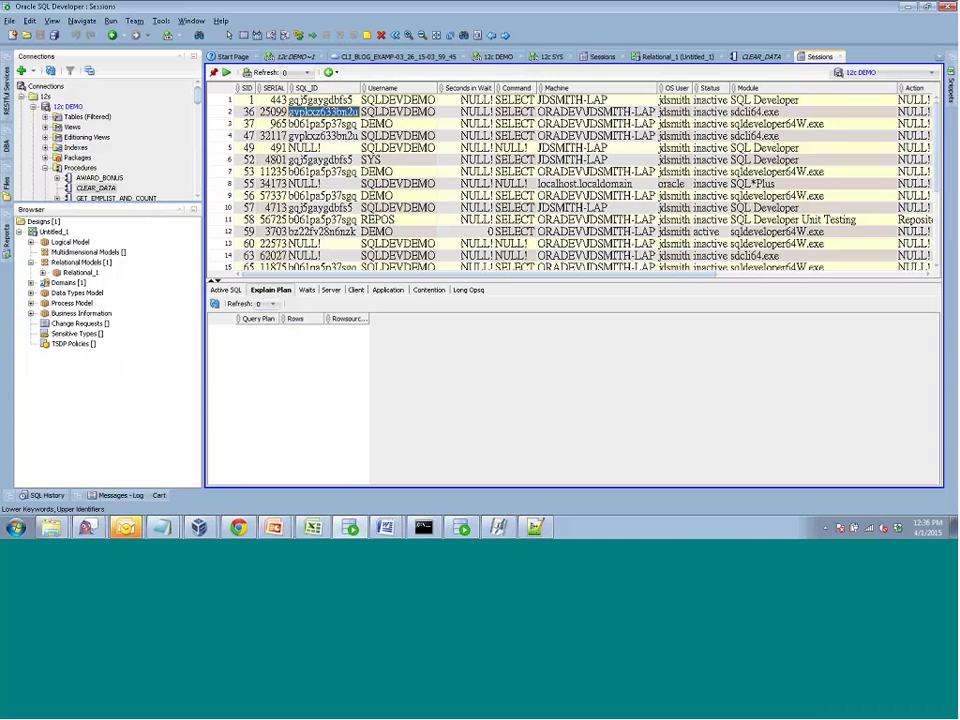
pyautogui.click(306, 291)
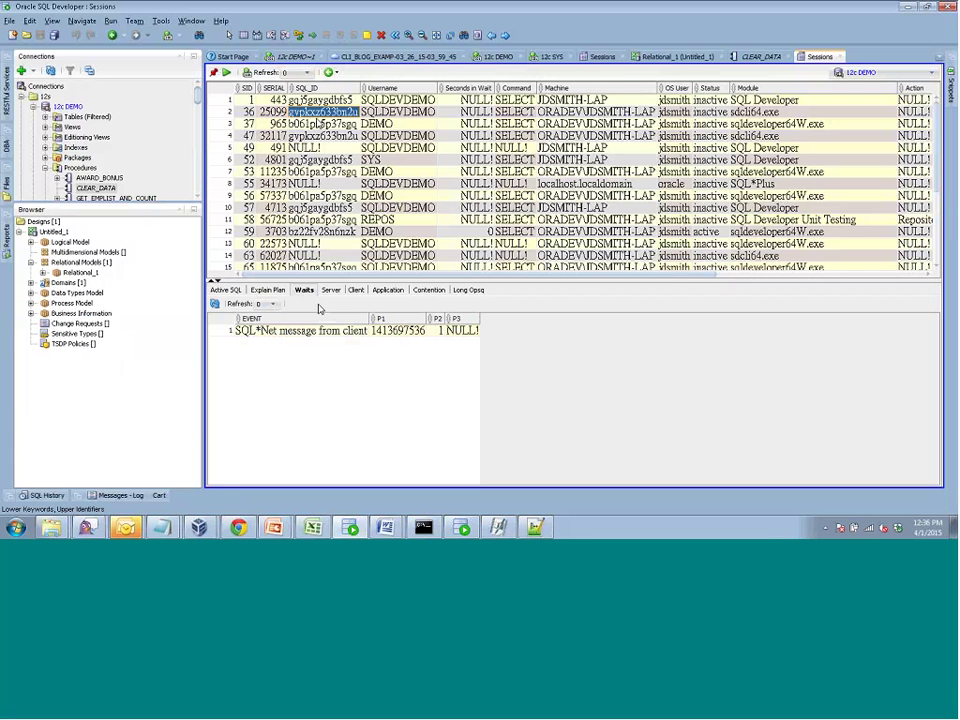
# View the active SQL of the first four listed sessions, one after another
pyautogui.click(318, 102)
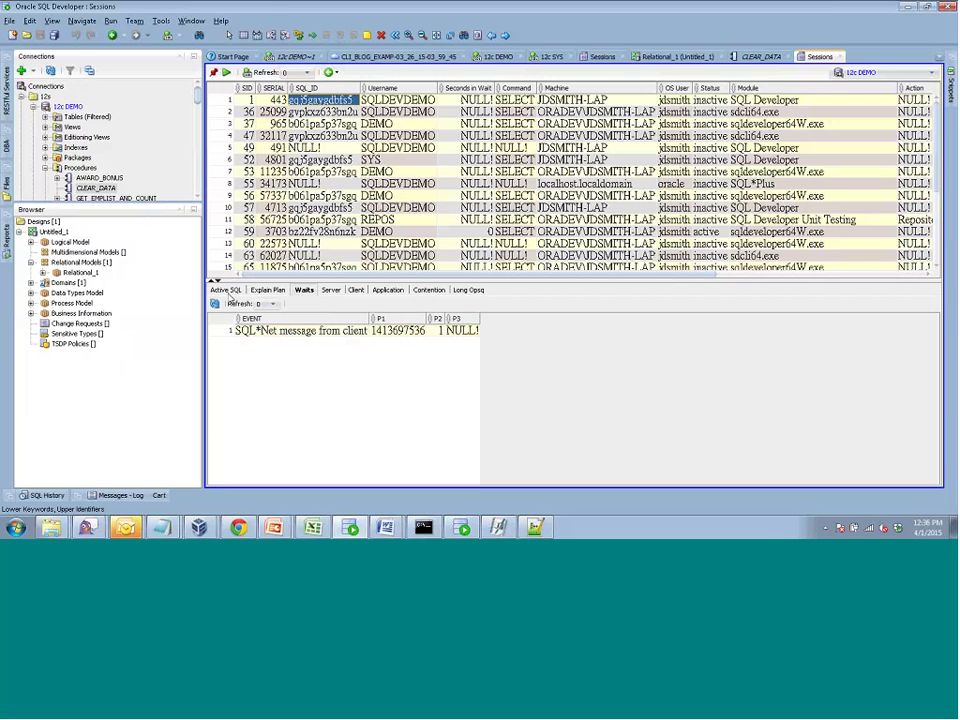
pyautogui.click(229, 292)
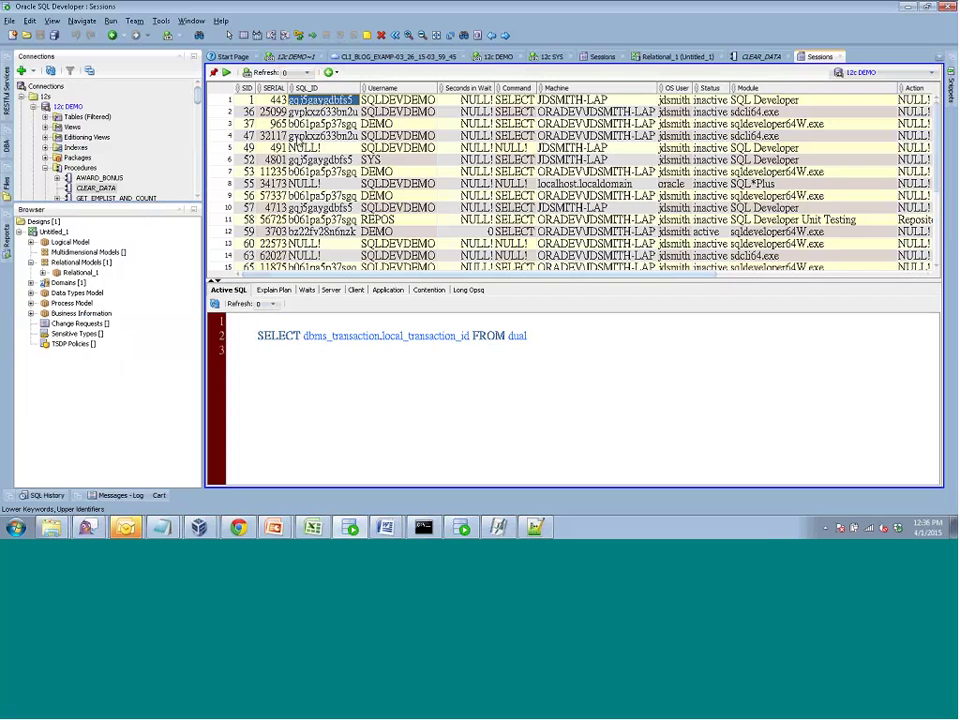
pyautogui.press('Down')
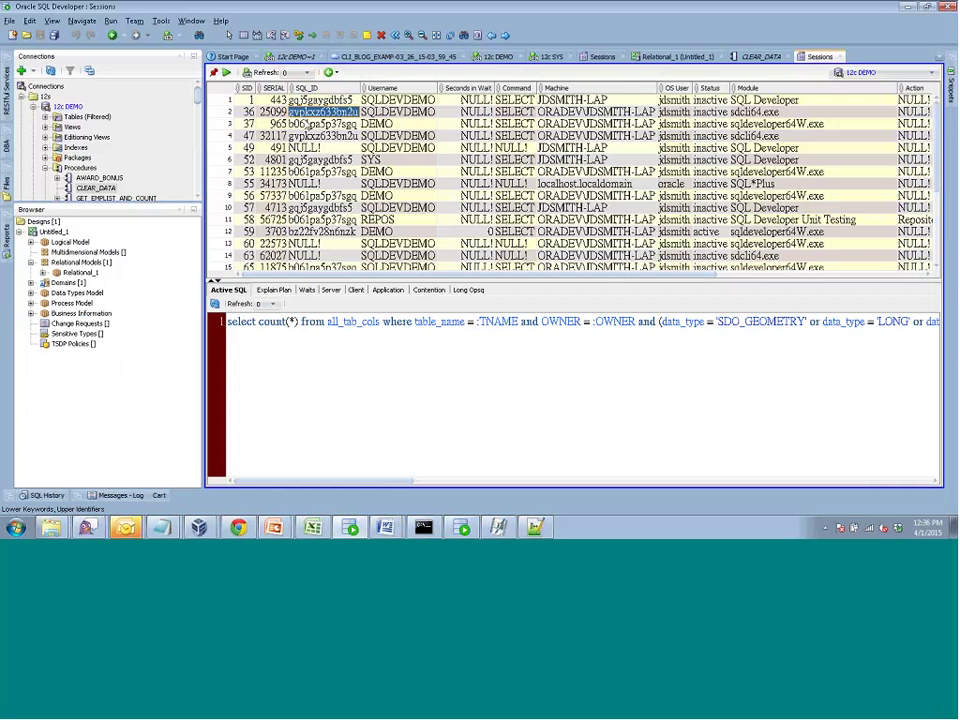
pyautogui.press('Down')
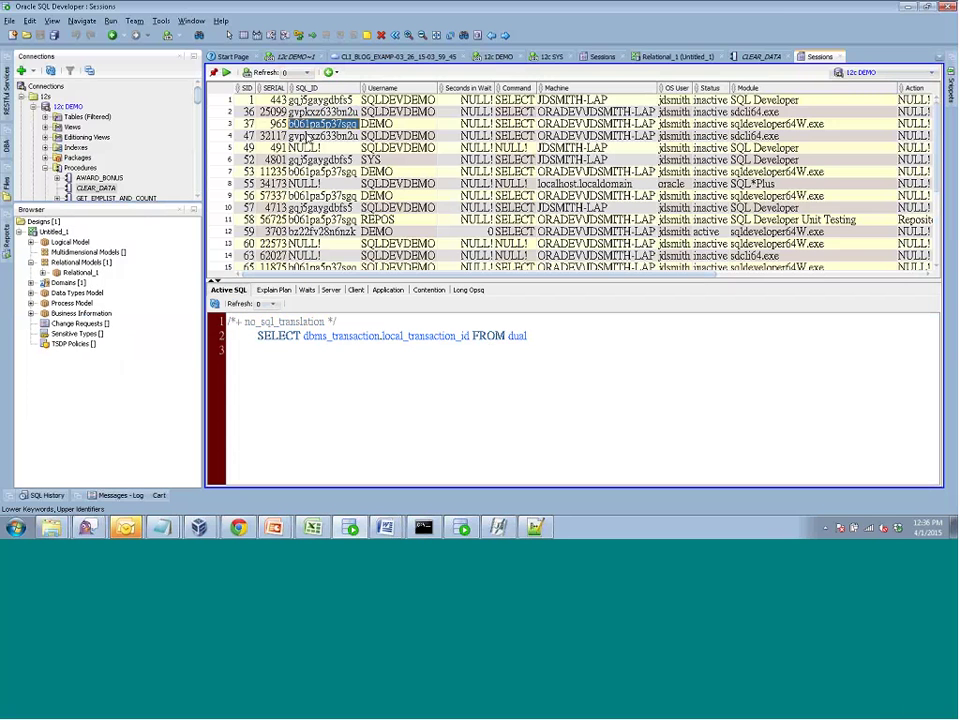
pyautogui.press('Down')
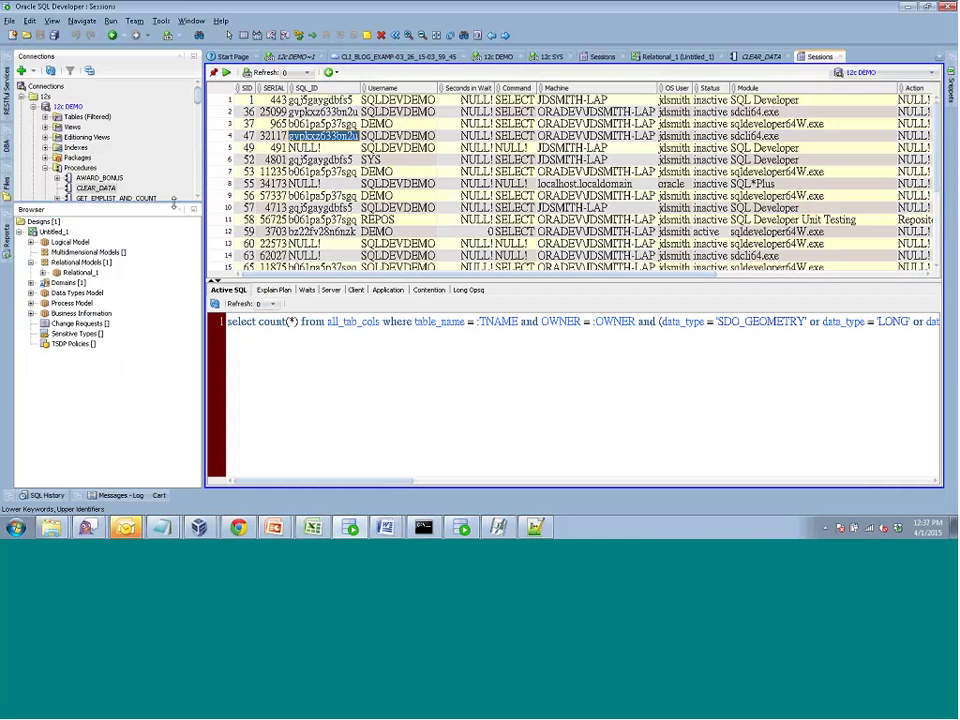
# View the waits of the session with SID 47, then check the waits of sessions down to SID 57
pyautogui.click(304, 290)
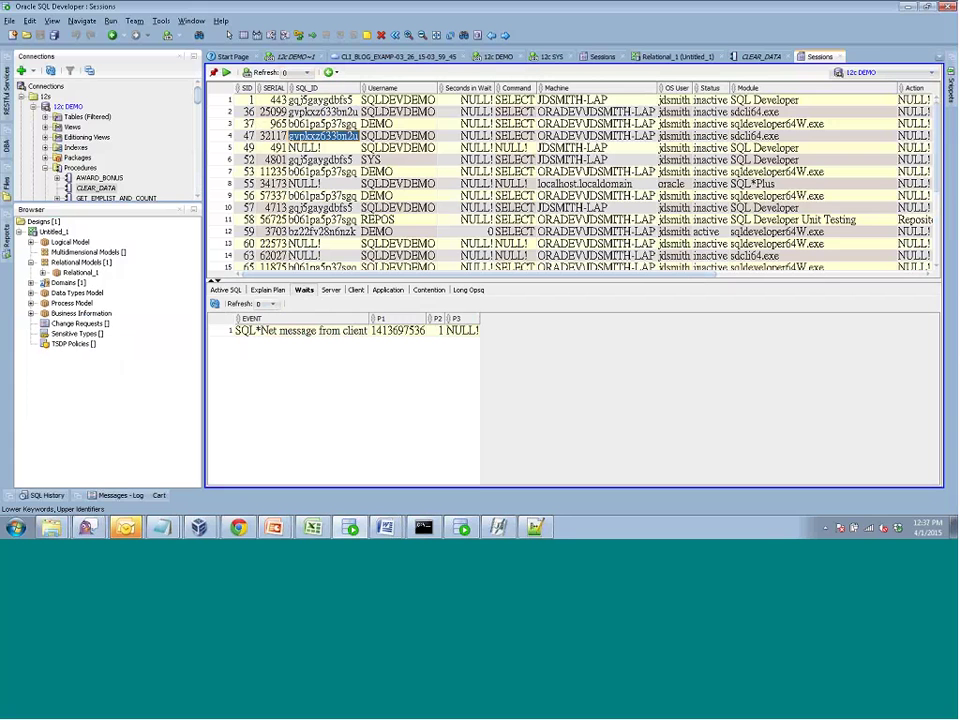
pyautogui.click(320, 160)
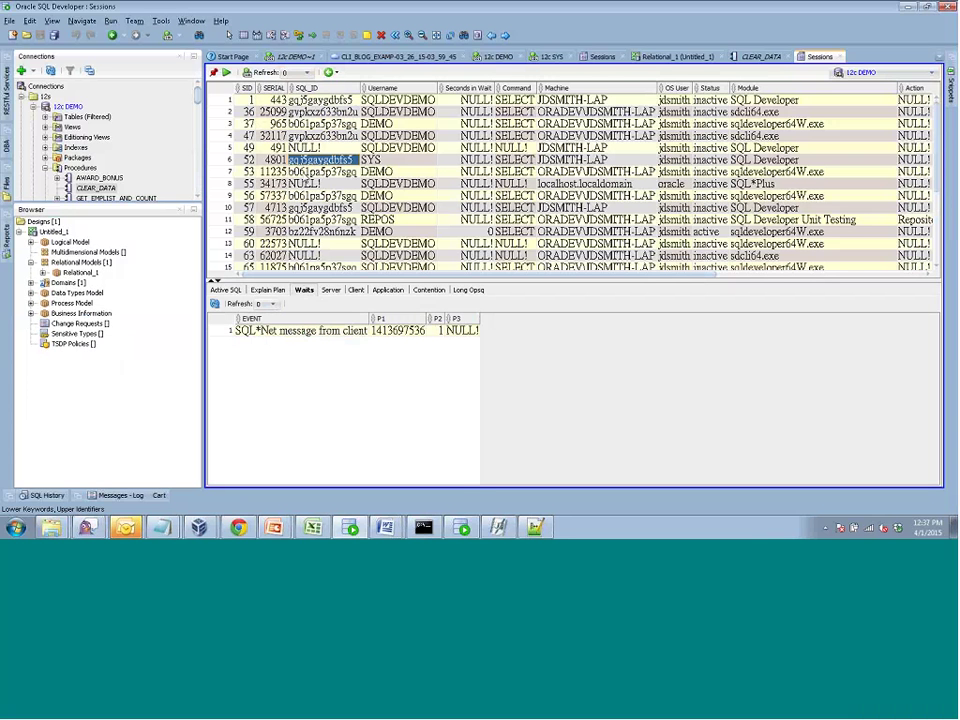
pyautogui.click(322, 172)
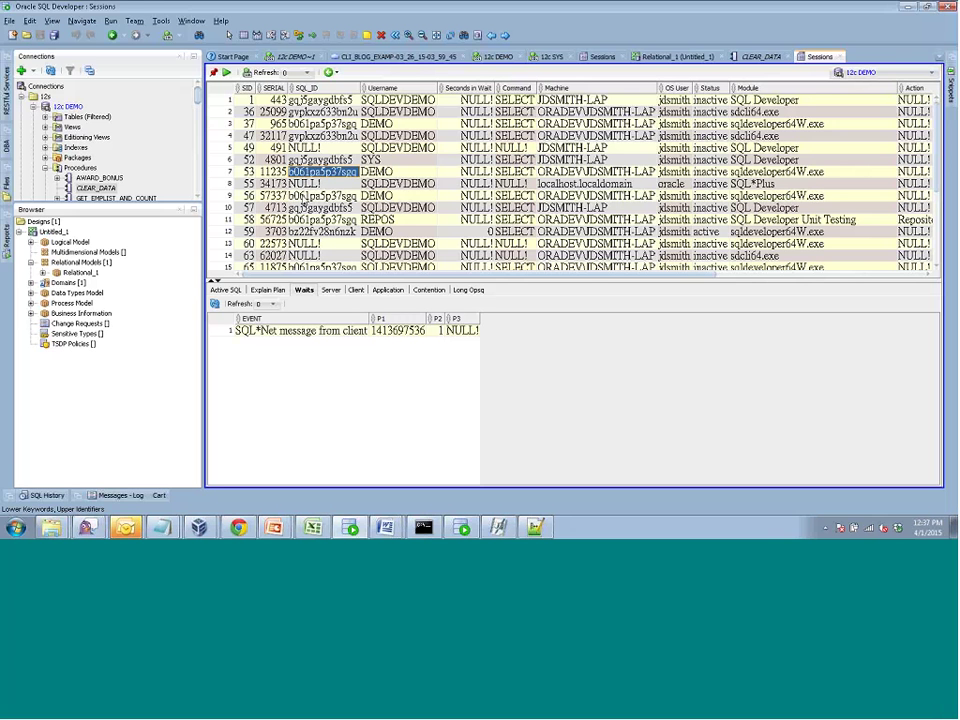
pyautogui.press('Down')
pyautogui.press('Down')
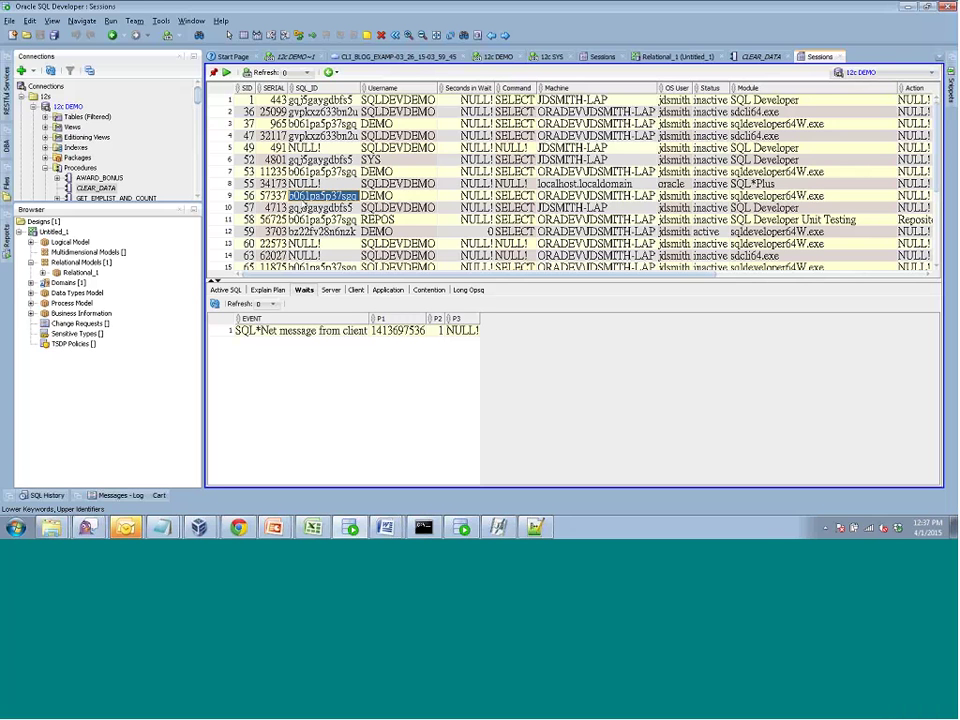
pyautogui.press('Down')
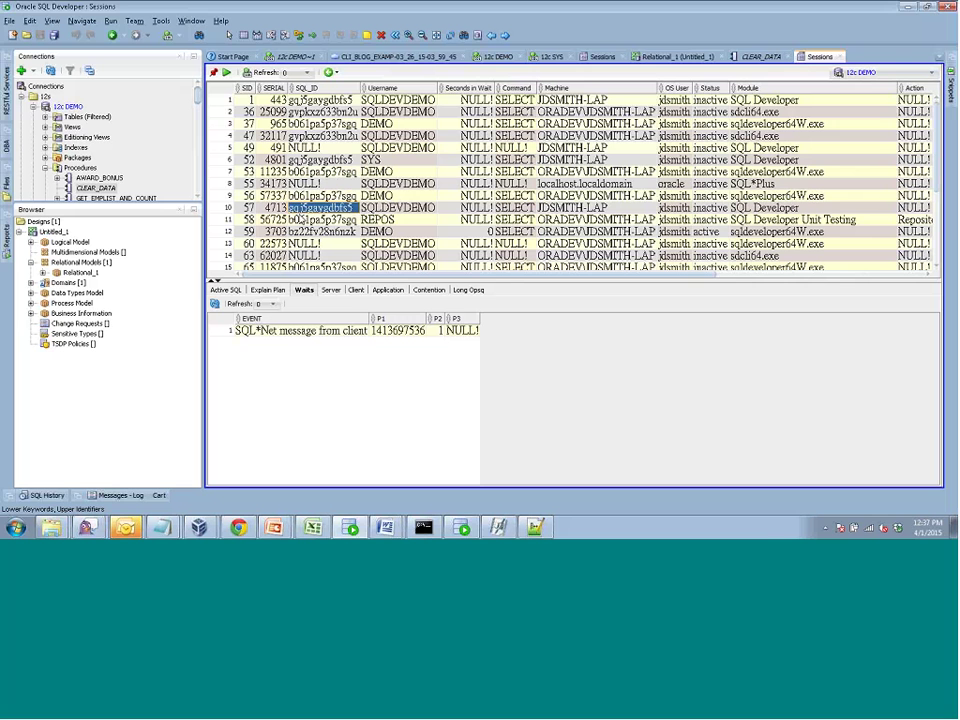
# Check the waits of the sessions from SID 58 down to SID 67, enlarging the session list to show more rows
pyautogui.click(298, 219)
pyautogui.doubleClick(302, 220)
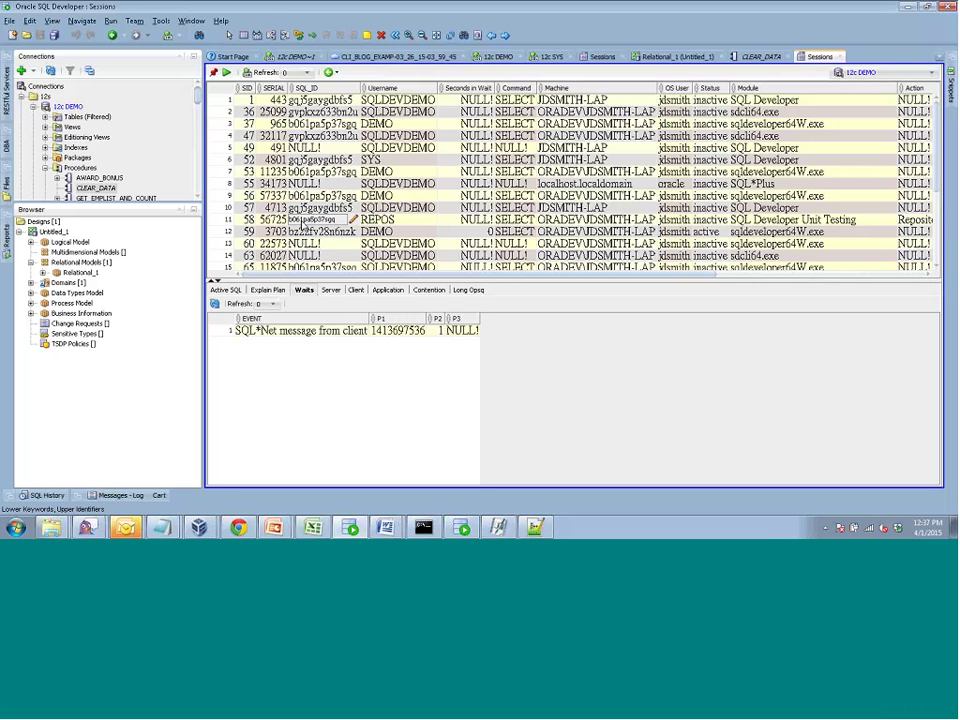
pyautogui.click(300, 231)
pyautogui.doubleClick(300, 232)
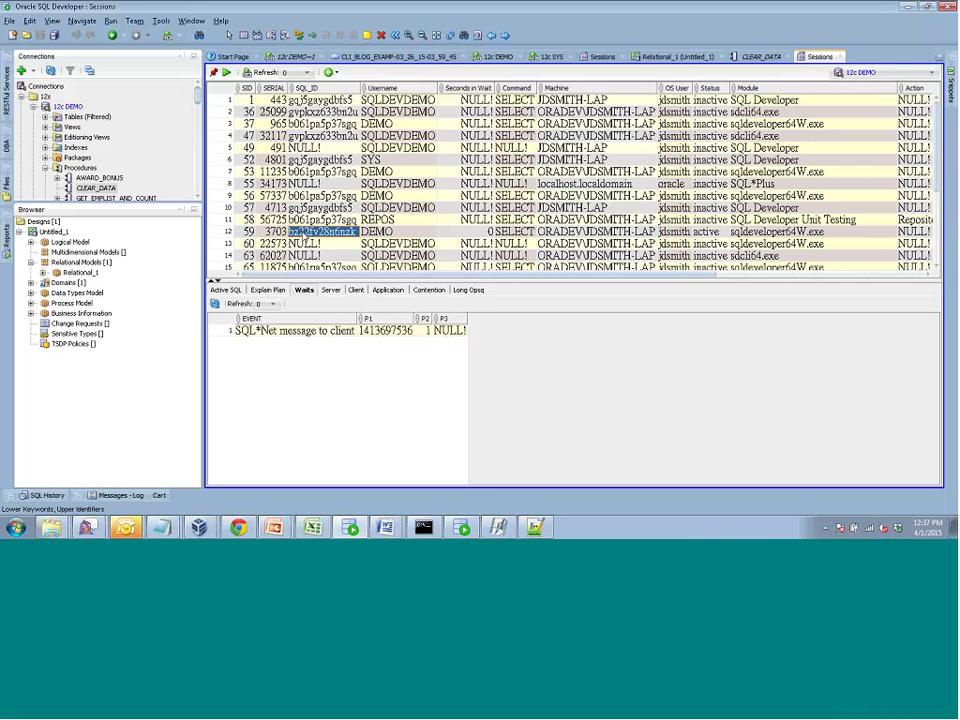
pyautogui.doubleClick(304, 244)
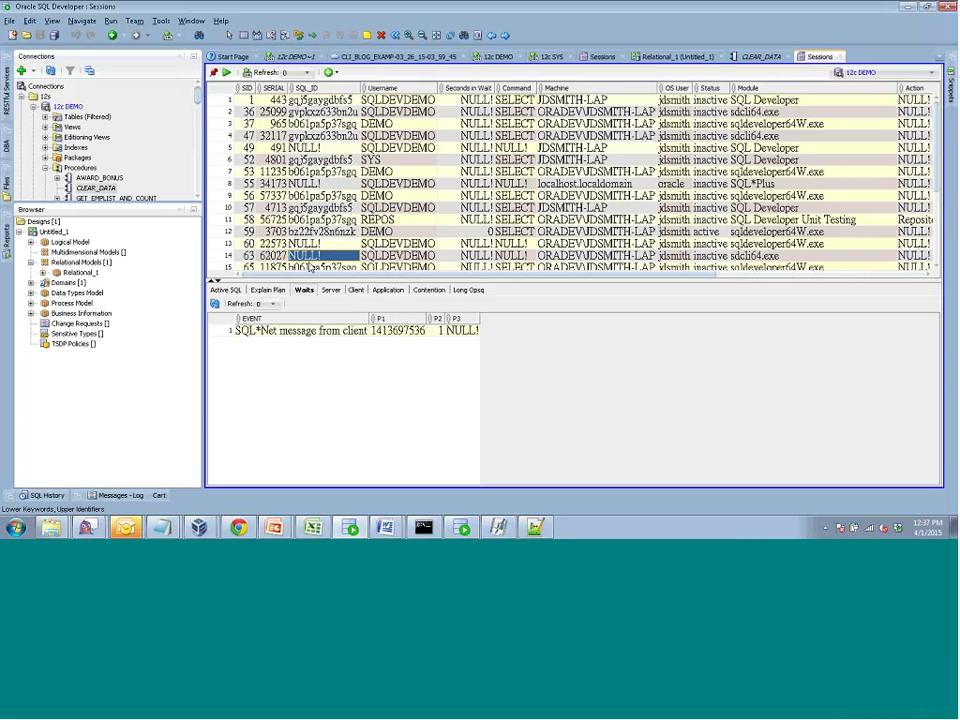
pyautogui.doubleClick(305, 256)
pyautogui.moveTo(313, 281); pyautogui.dragTo(314, 326)
pyautogui.doubleClick(318, 280)
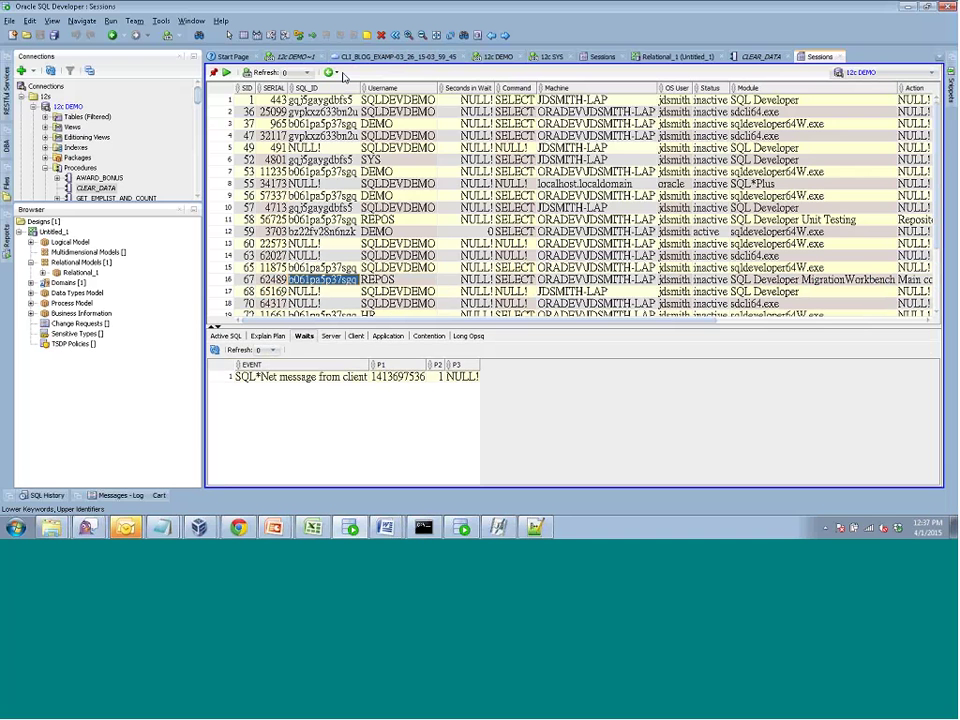
# Switch to the Real Time SQL Monitoring window, widen the monitor, return to its statement list and show the second statement's SQL details
pyautogui.hotkey('alt', 'Tab')
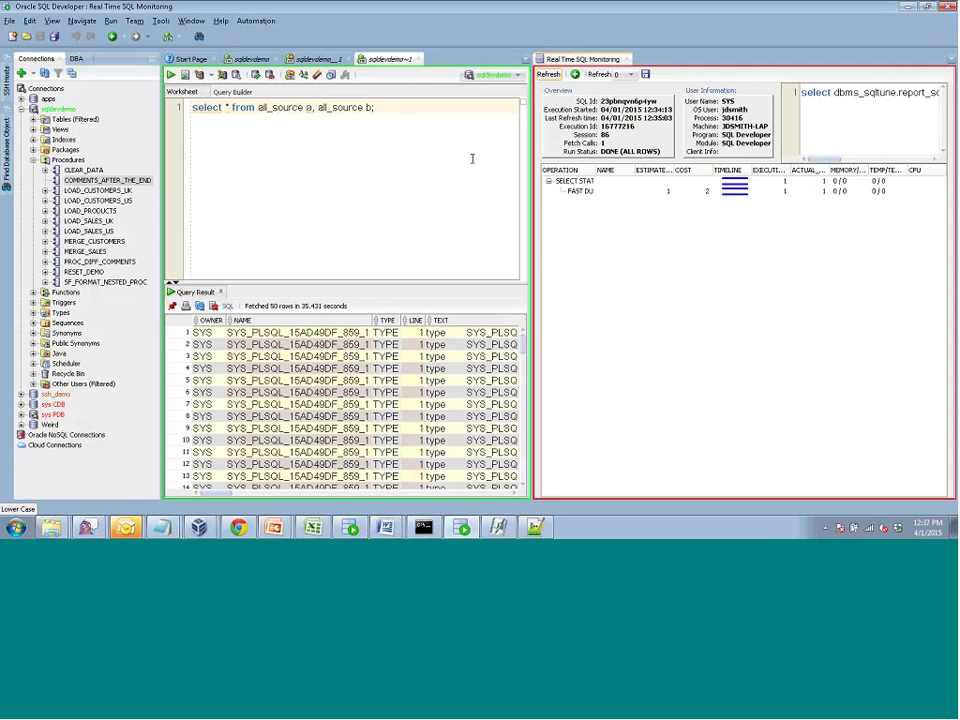
pyautogui.moveTo(529, 203); pyautogui.dragTo(334, 181)
pyautogui.click(383, 74)
pyautogui.rightClick(419, 115)
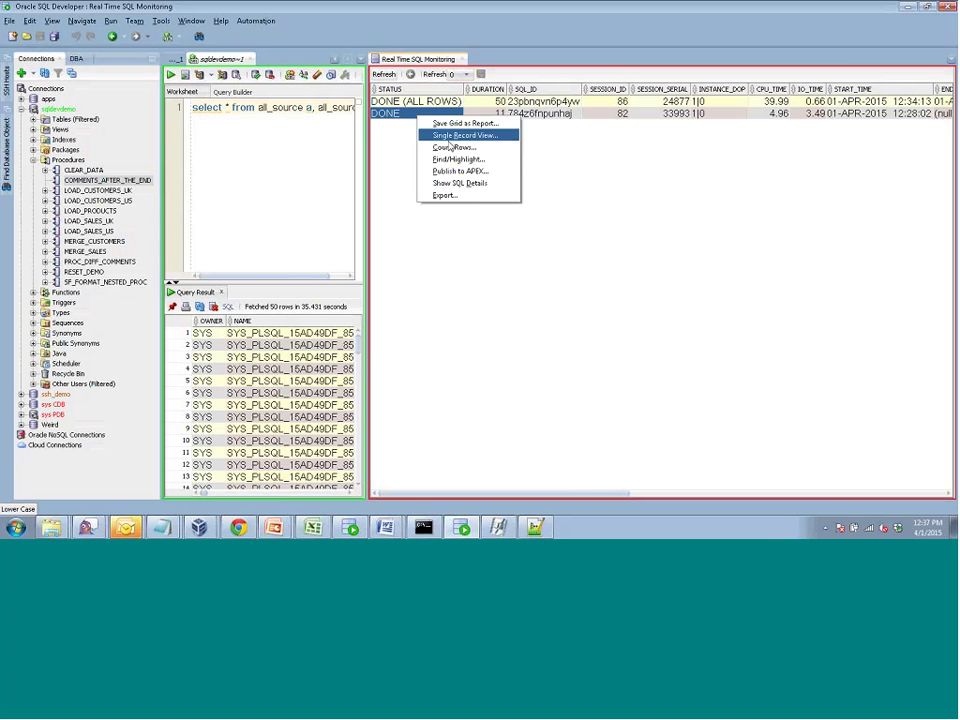
pyautogui.click(455, 183)
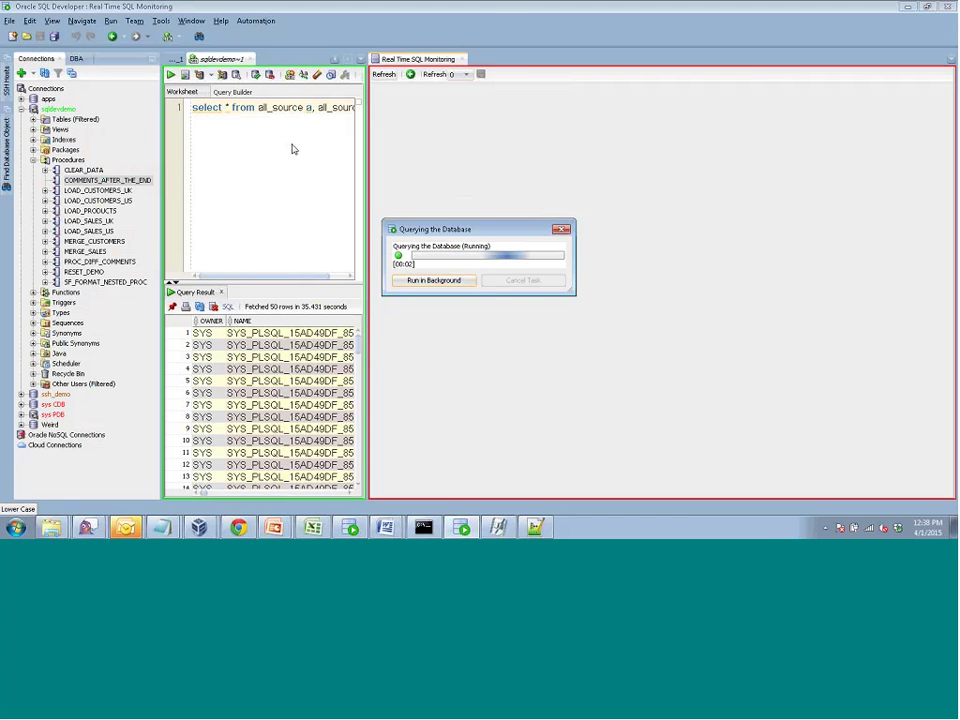
# Switch back to the Sessions report window and keep the Reports tree docked below the connections
pyautogui.hotkey('alt', 'Tab')
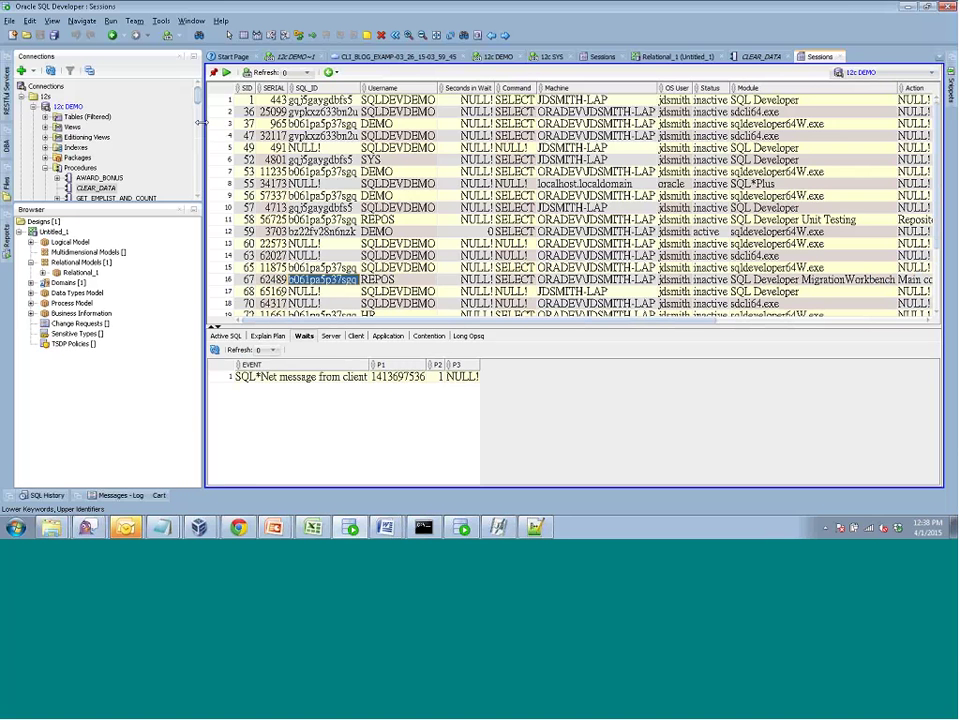
pyautogui.click(9, 237)
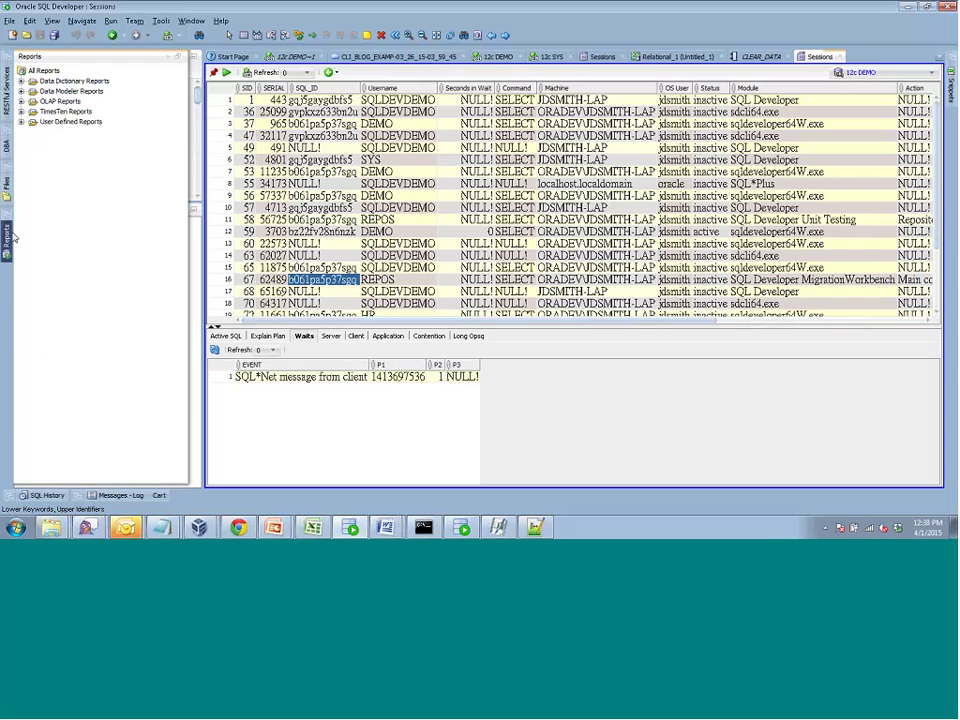
pyautogui.click(177, 58)
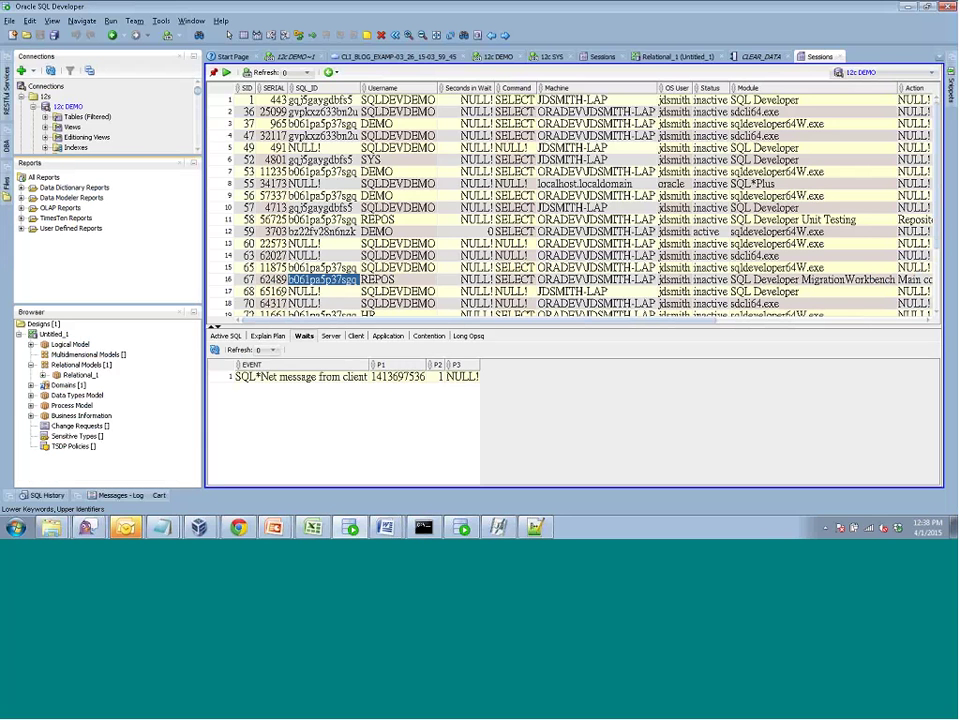
# Open the user-defined report Sessions - Custom from the ODTUG Demo folder on the 12c SYS connection
pyautogui.click(21, 229)
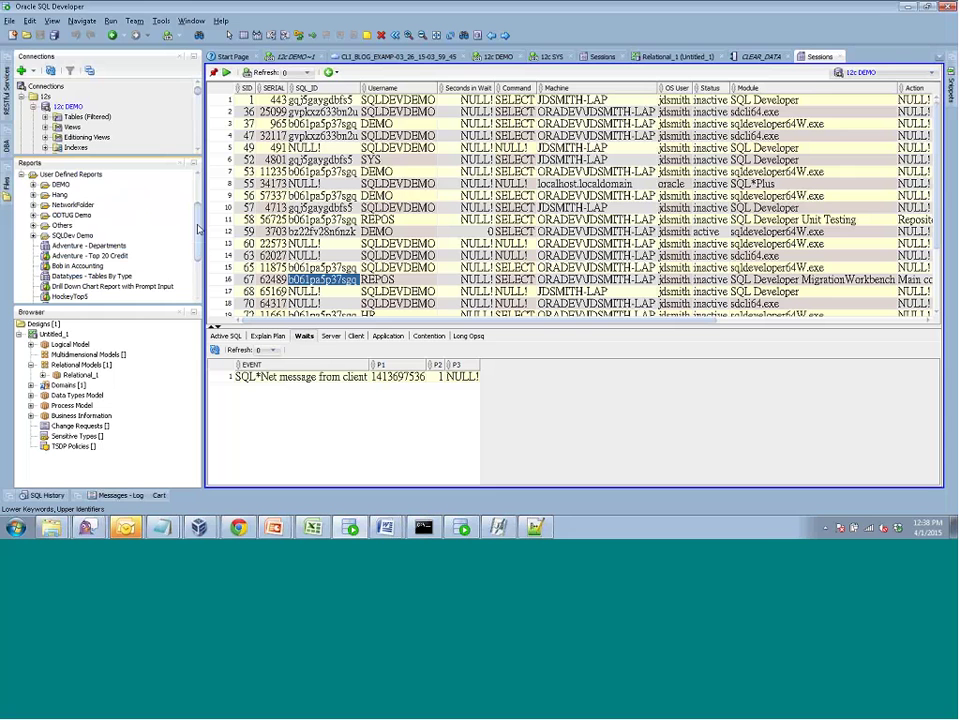
pyautogui.scroll(-3, 198, 229)
pyautogui.scroll(2, 198, 229)
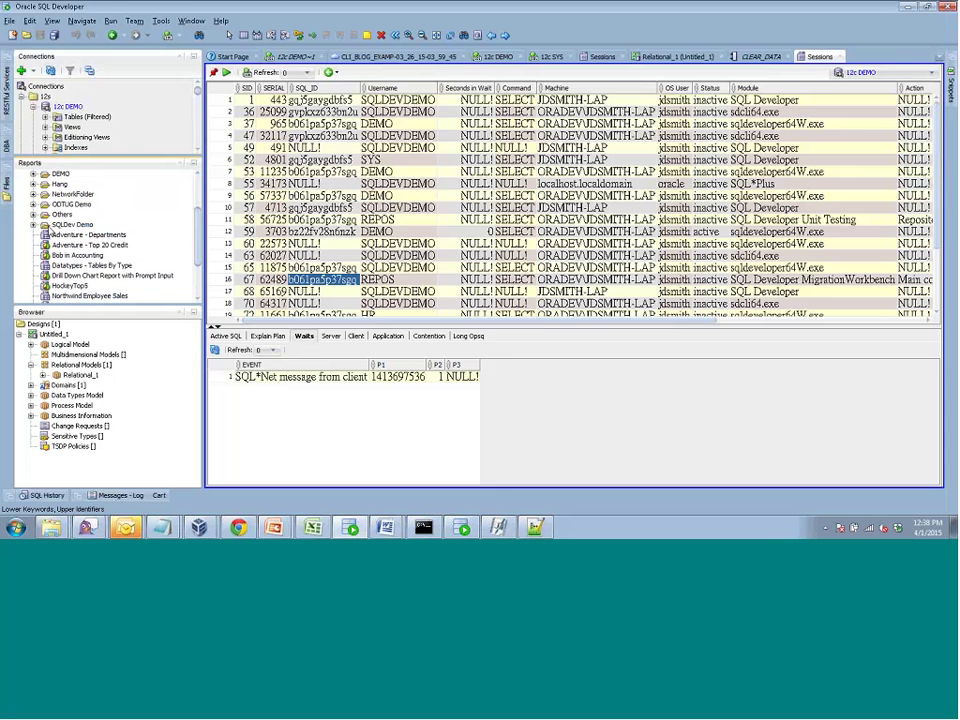
pyautogui.click(35, 224)
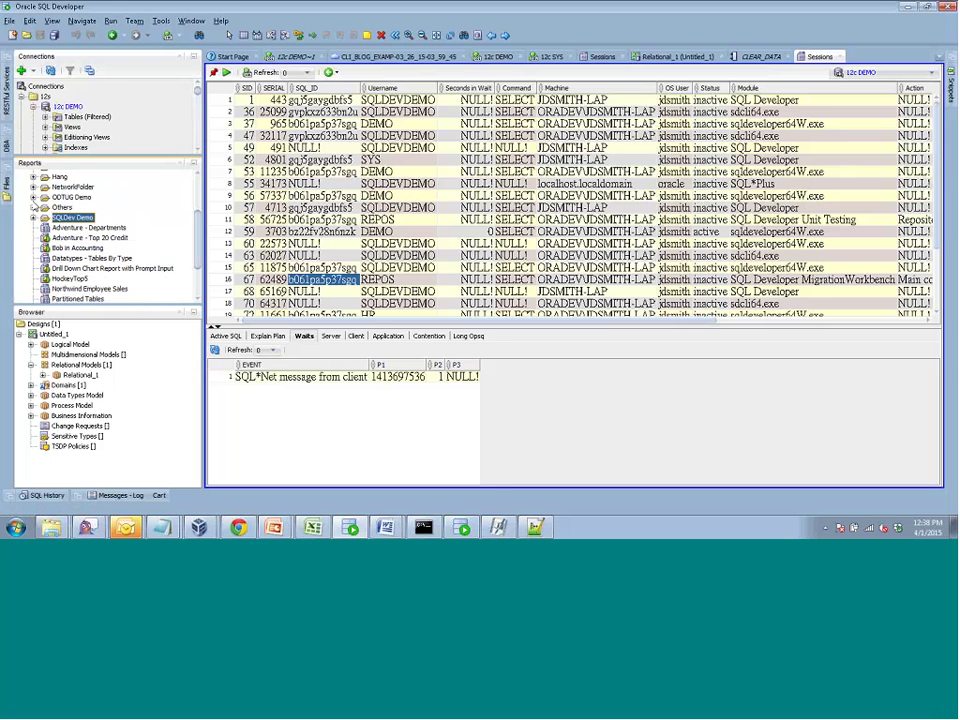
pyautogui.click(34, 198)
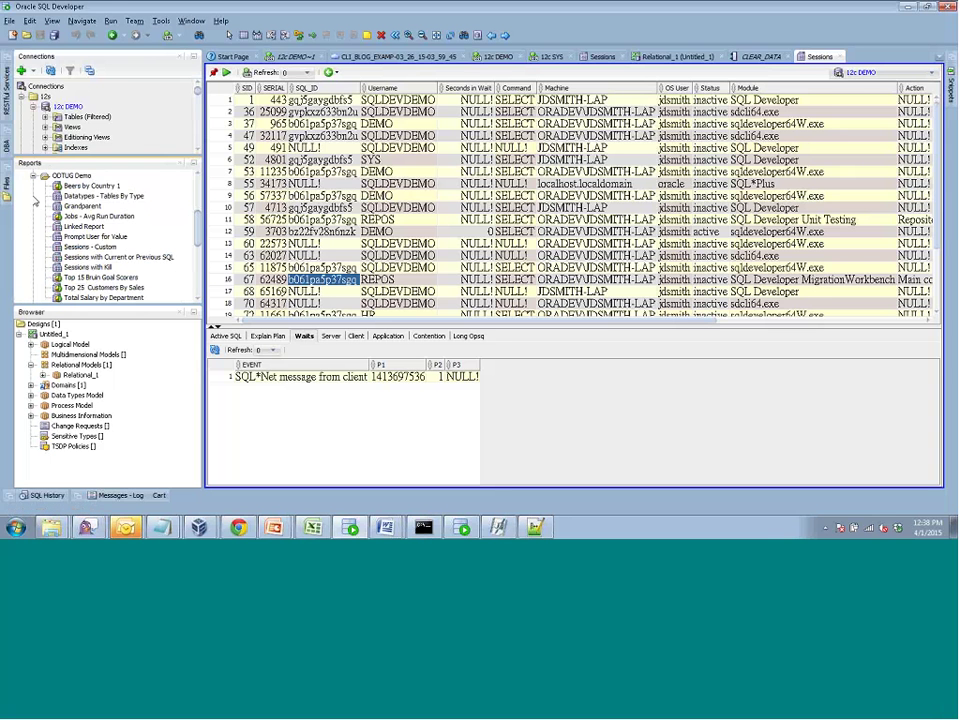
pyautogui.click(92, 247)
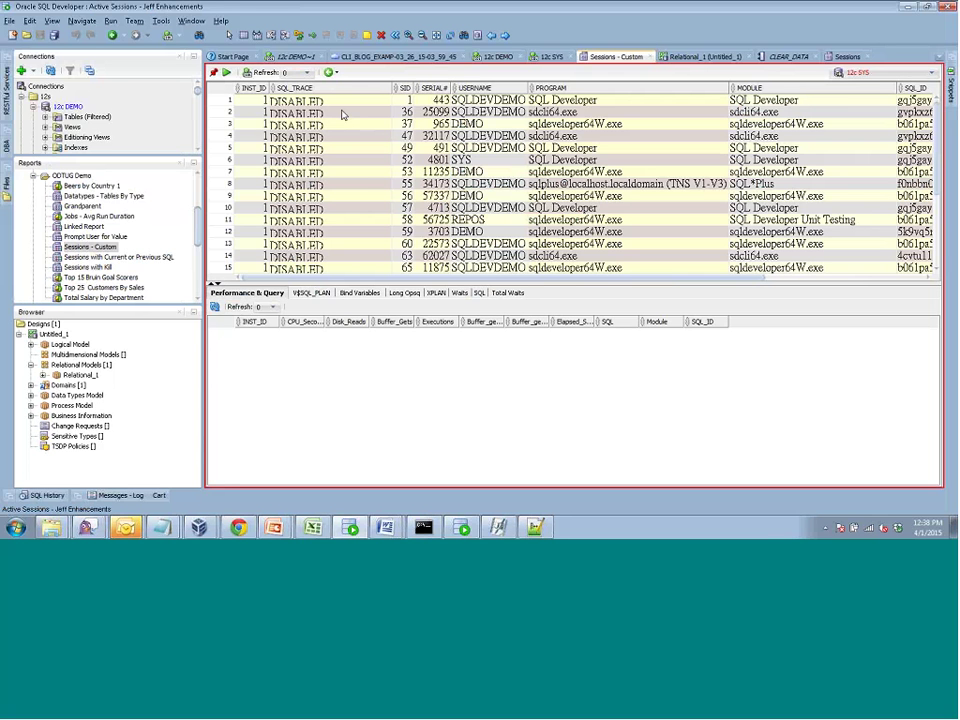
# Check the actions offered for a session, and view the SQL text of the sessions with SID 37, 49 and 53
pyautogui.rightClick(341, 115)
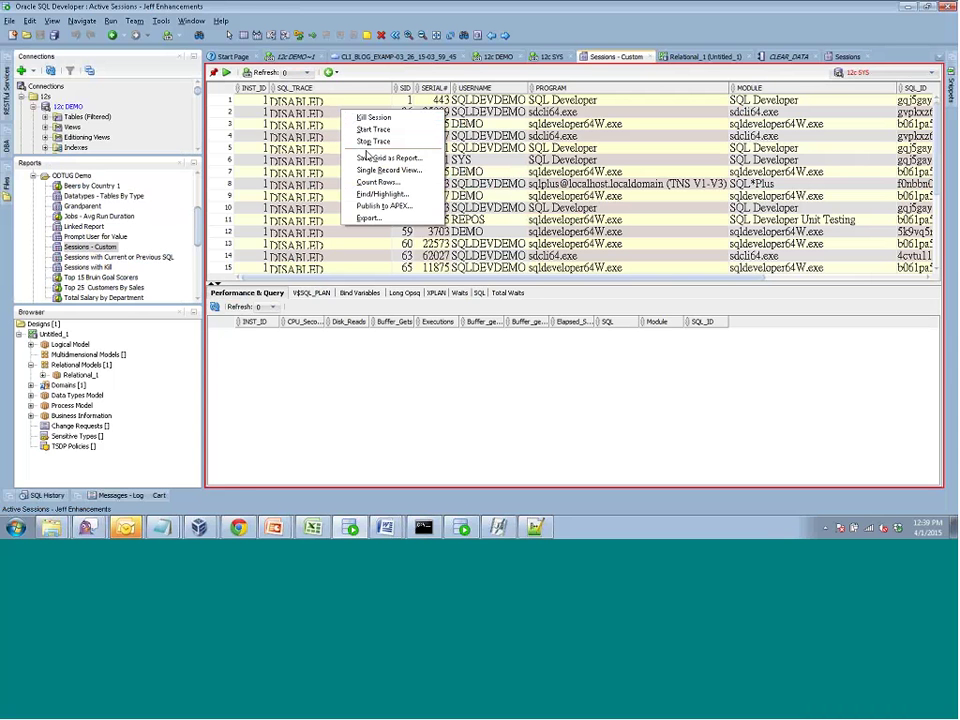
pyautogui.click(457, 126)
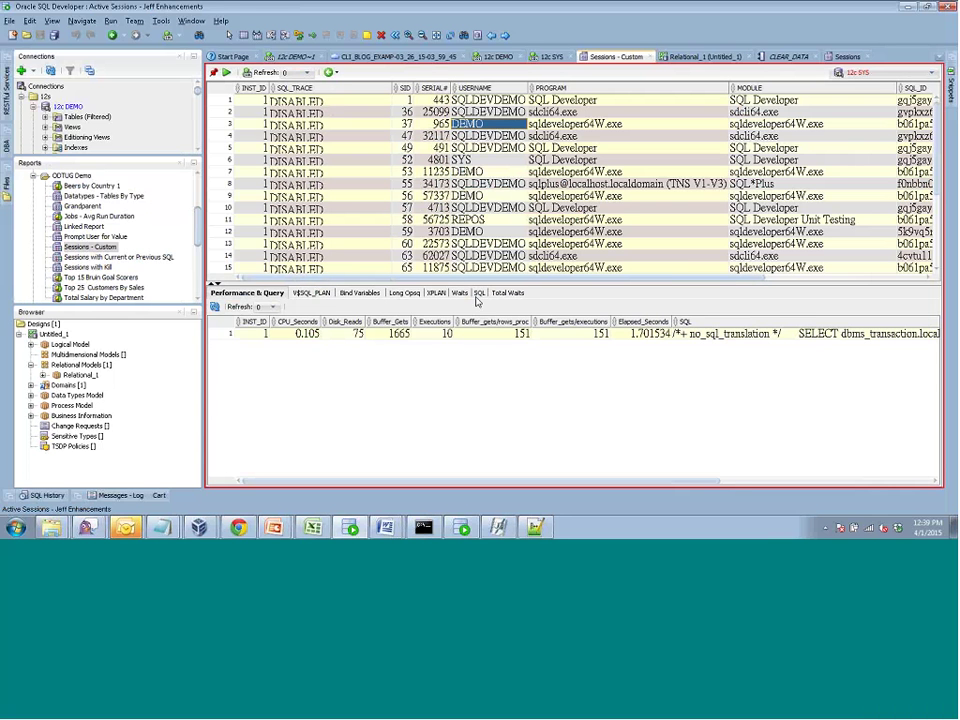
pyautogui.click(476, 293)
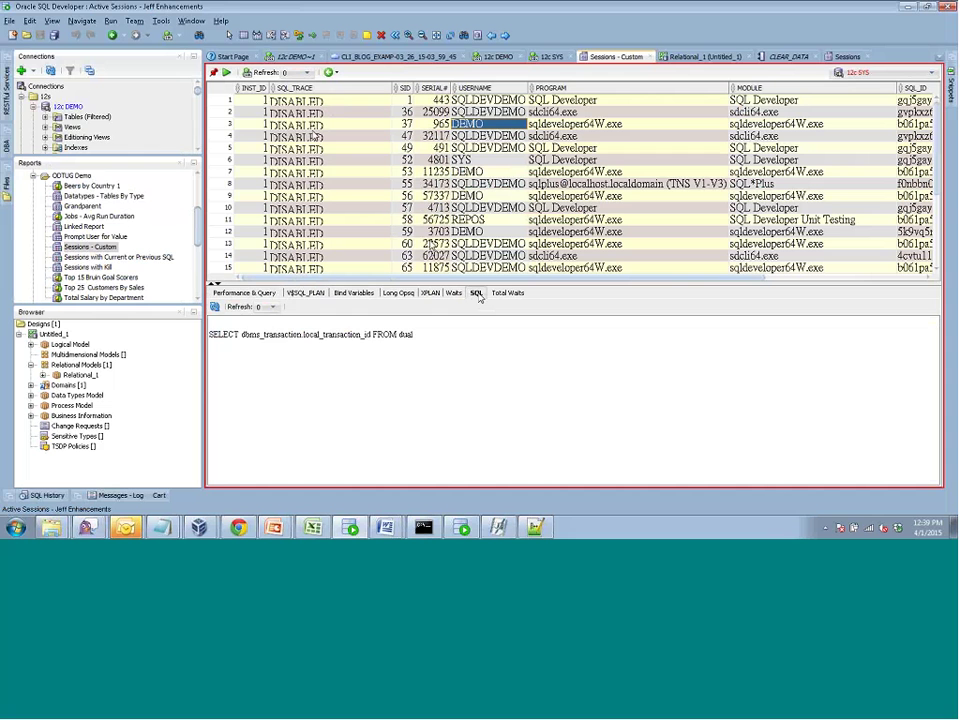
pyautogui.click(295, 148)
pyautogui.click(289, 174)
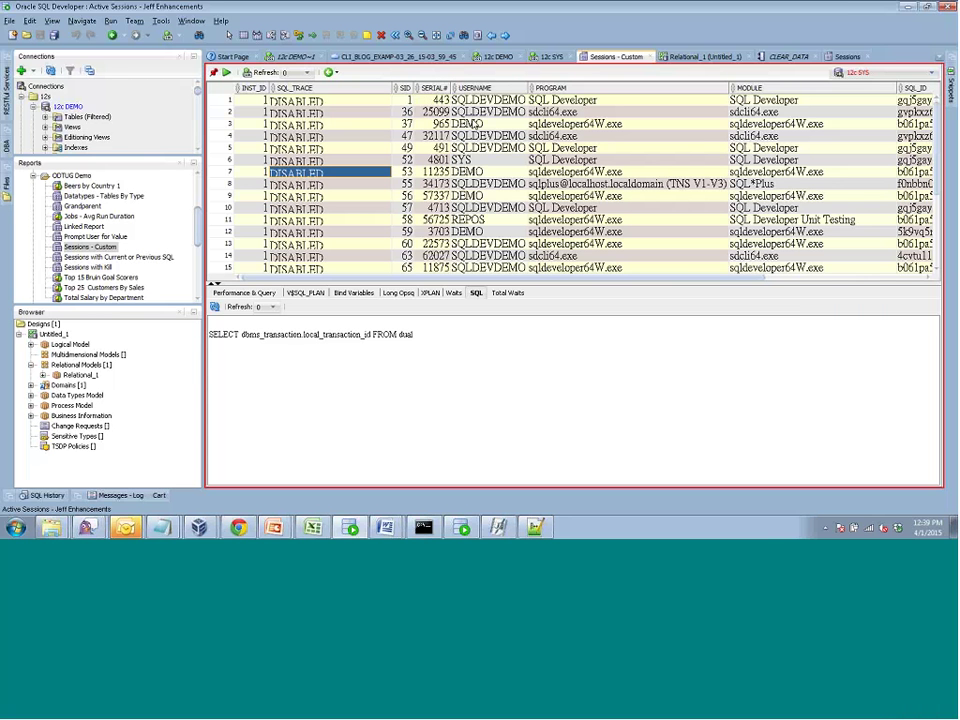
# Try to view the SQL of the sdcli64.exe sessions with SID 36 and 47, dismissing each error message
pyautogui.click(535, 112)
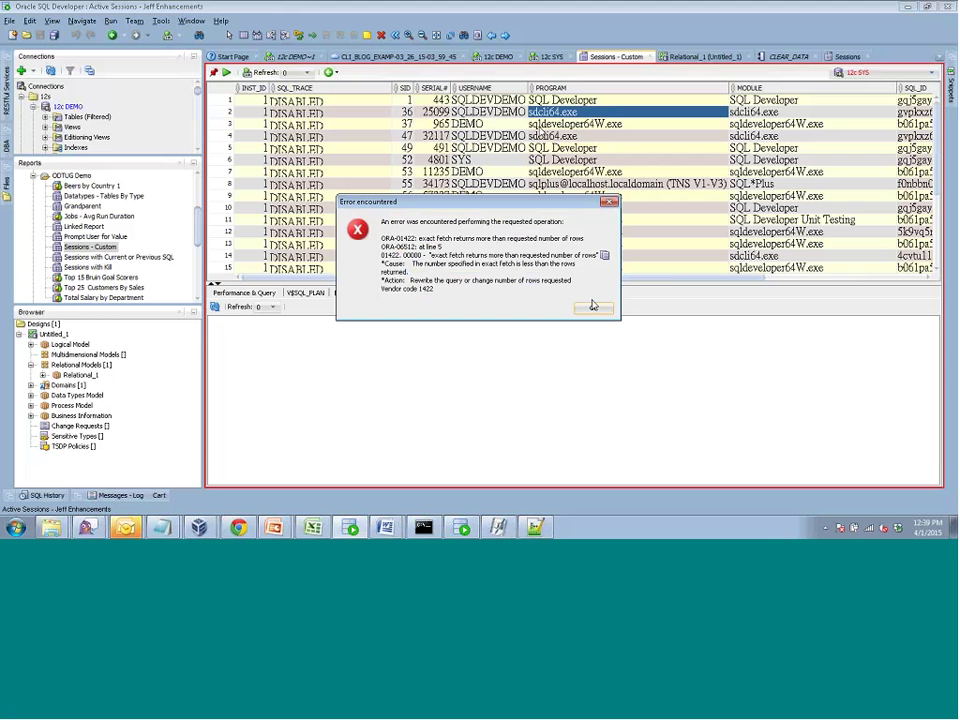
pyautogui.click(592, 306)
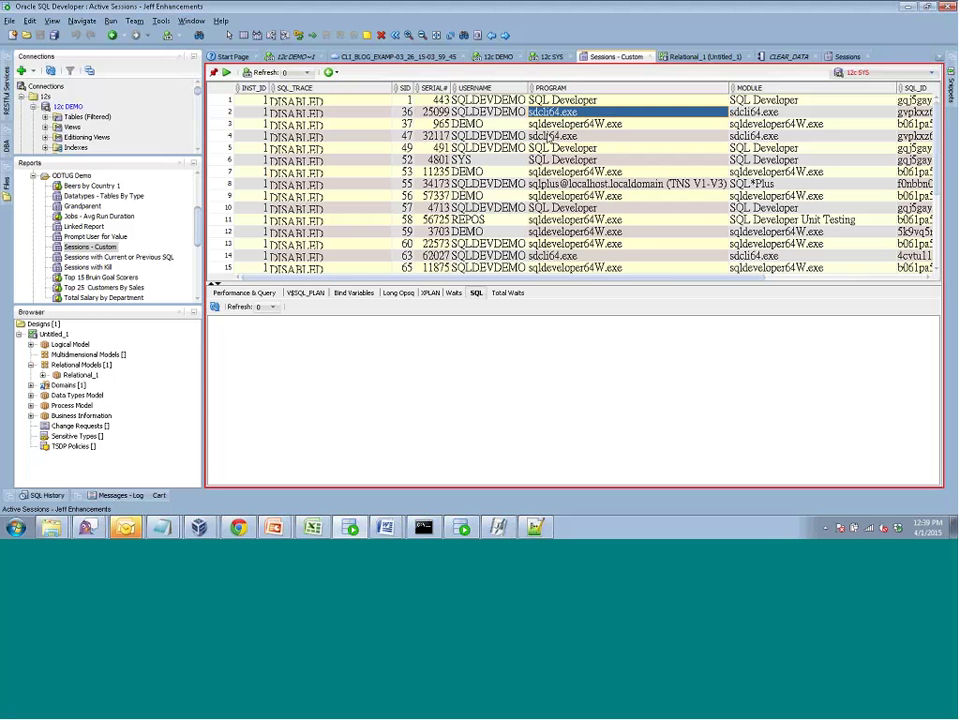
pyautogui.click(547, 136)
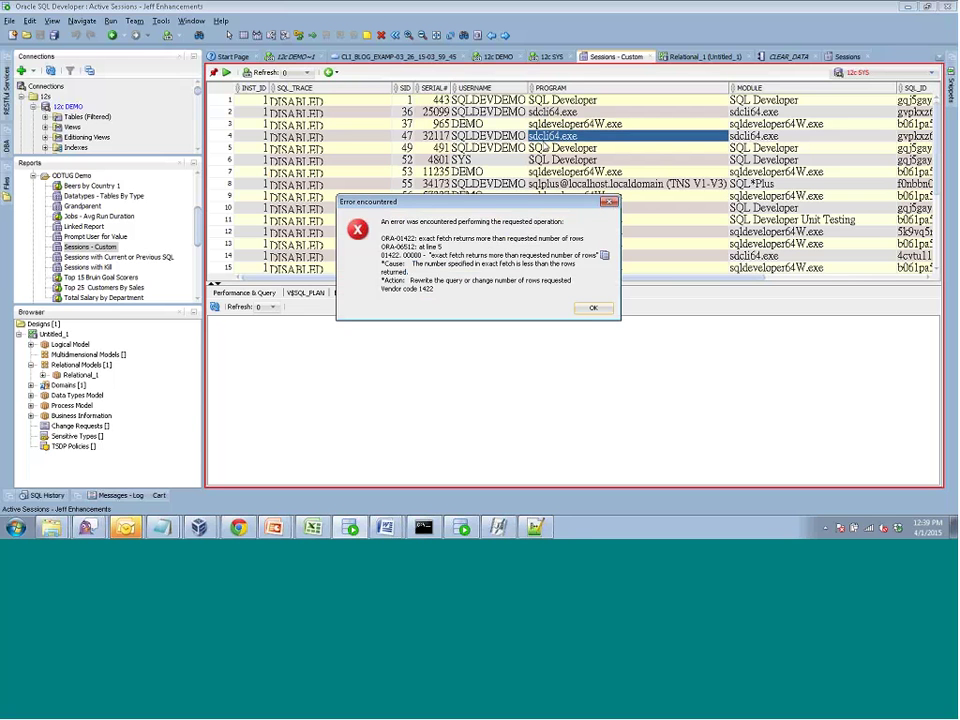
pyautogui.click(586, 306)
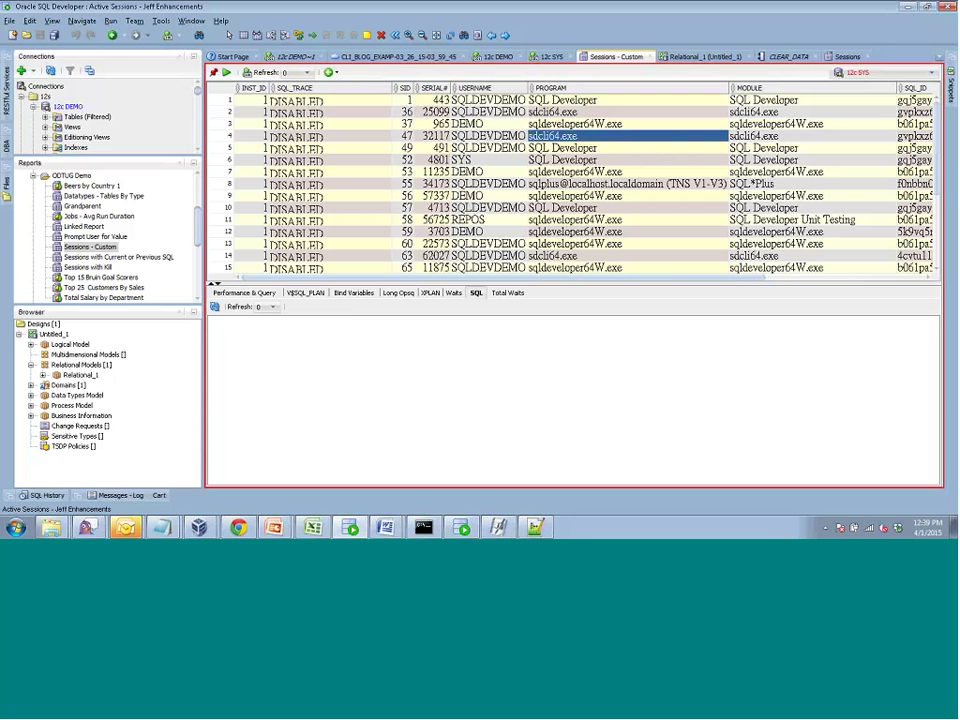
# View the SQL text of the sessions with SID 49, 52, 56 and 58
pyautogui.click(545, 149)
pyautogui.click(545, 160)
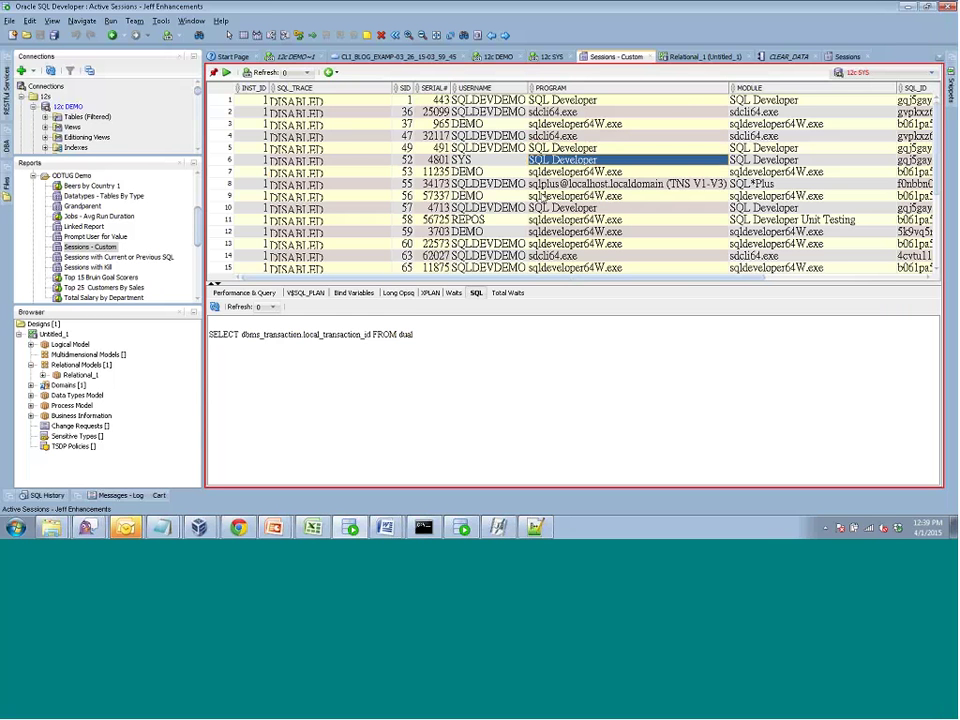
pyautogui.click(543, 197)
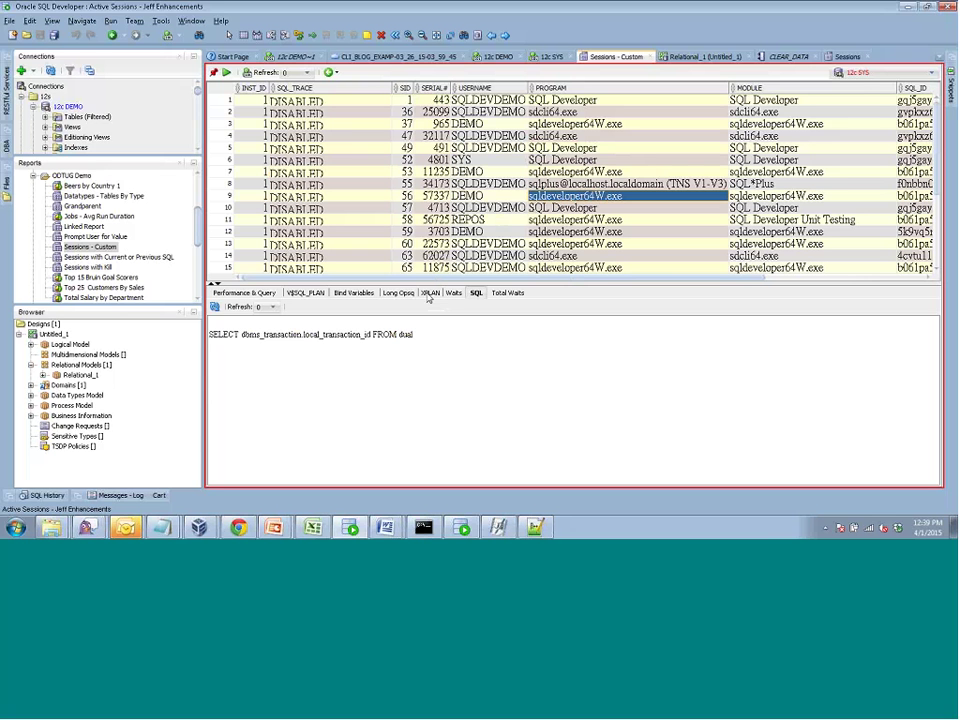
pyautogui.click(563, 220)
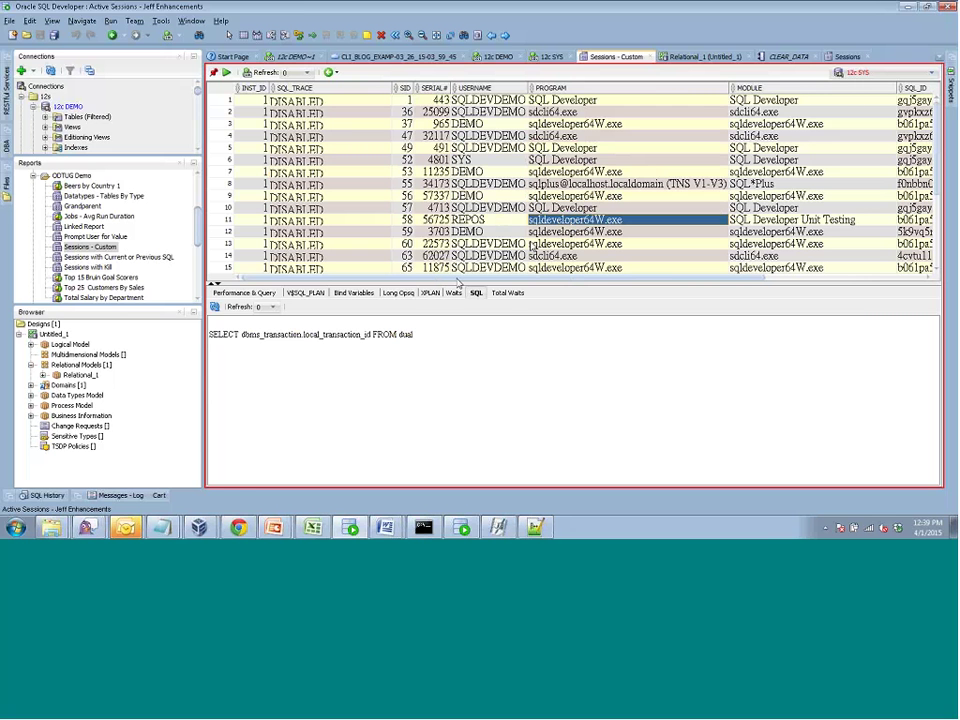
# Enlarge the detail area and review SID 58's XPLAN, V$SQL_PLAN, Performance & Query and SQL details
pyautogui.click(430, 292)
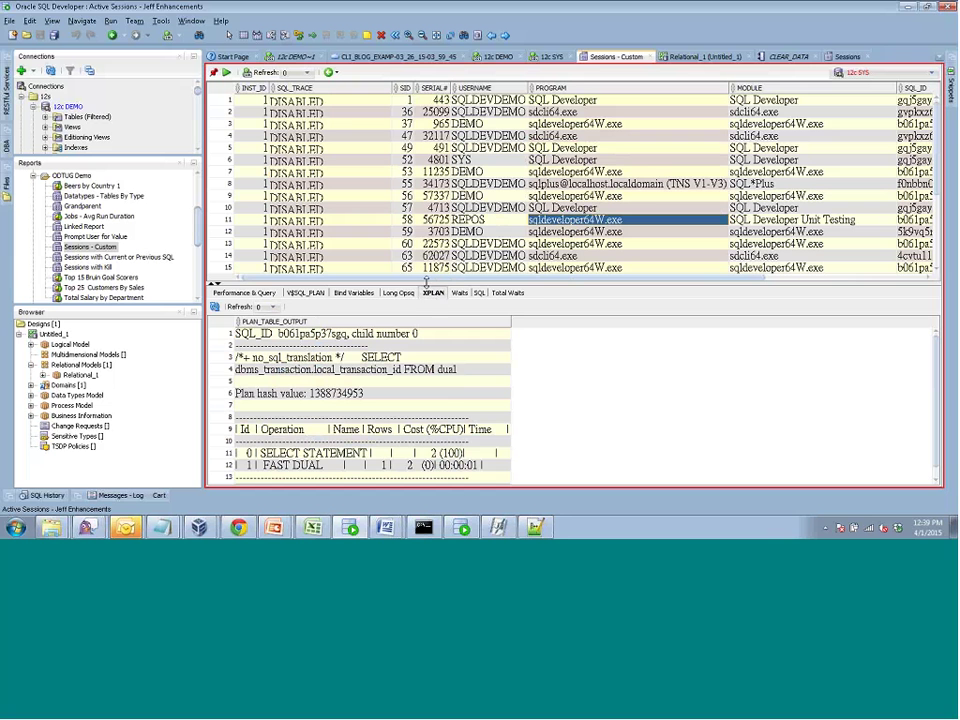
pyautogui.moveTo(430, 283); pyautogui.dragTo(439, 164)
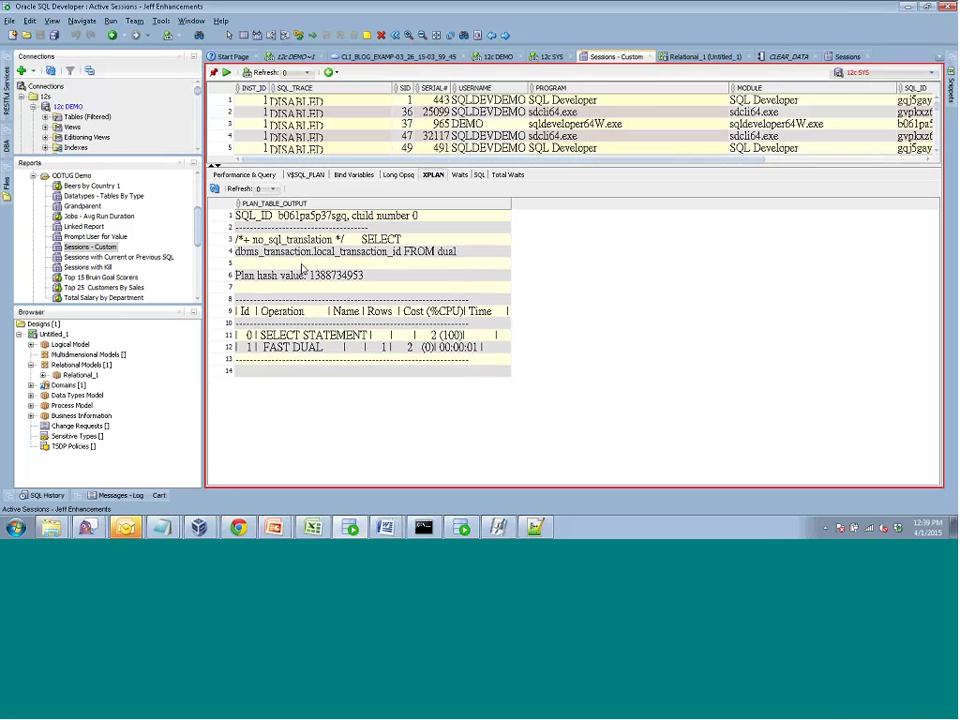
pyautogui.click(305, 175)
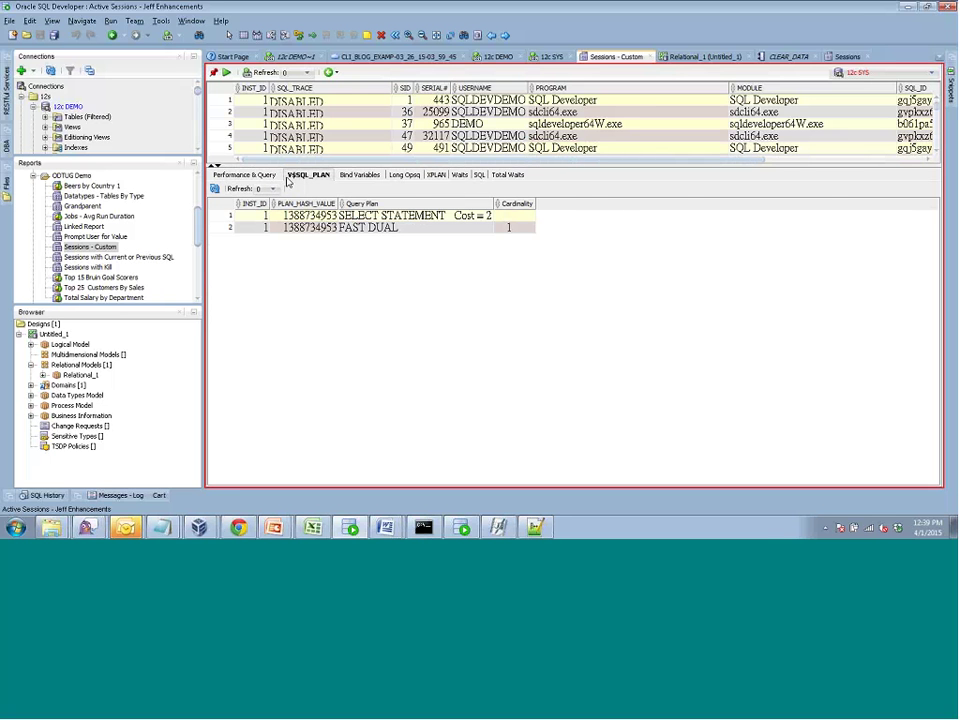
pyautogui.click(248, 175)
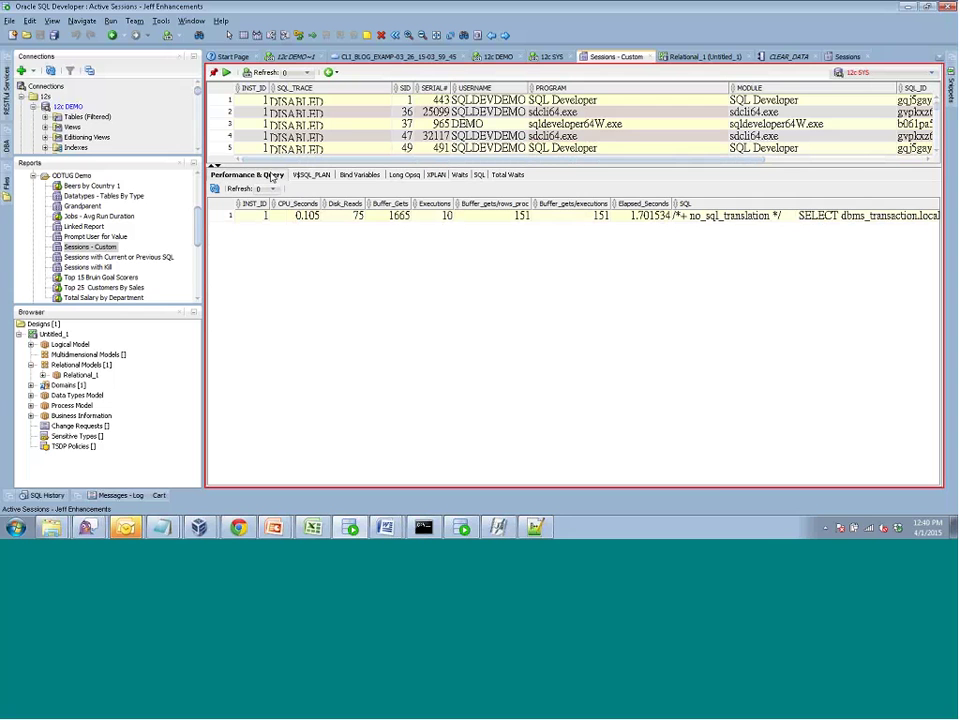
pyautogui.click(479, 175)
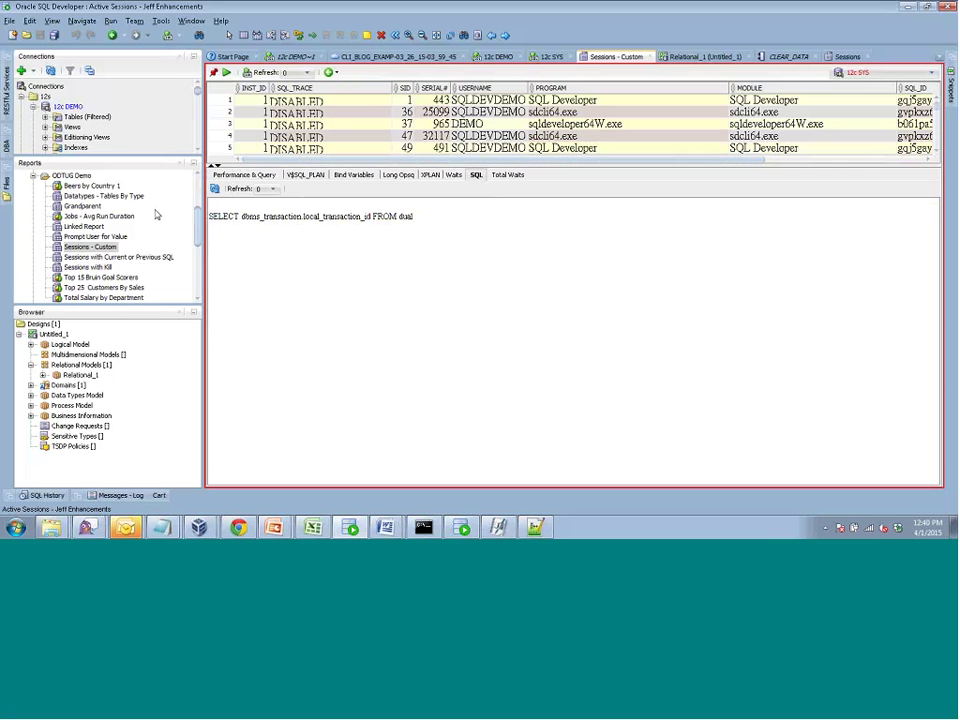
# Collapse User Defined Reports and open the stock Sessions report under Data Dictionary Reports, Database Administration, Sessions
pyautogui.scroll(3, 105, 209)
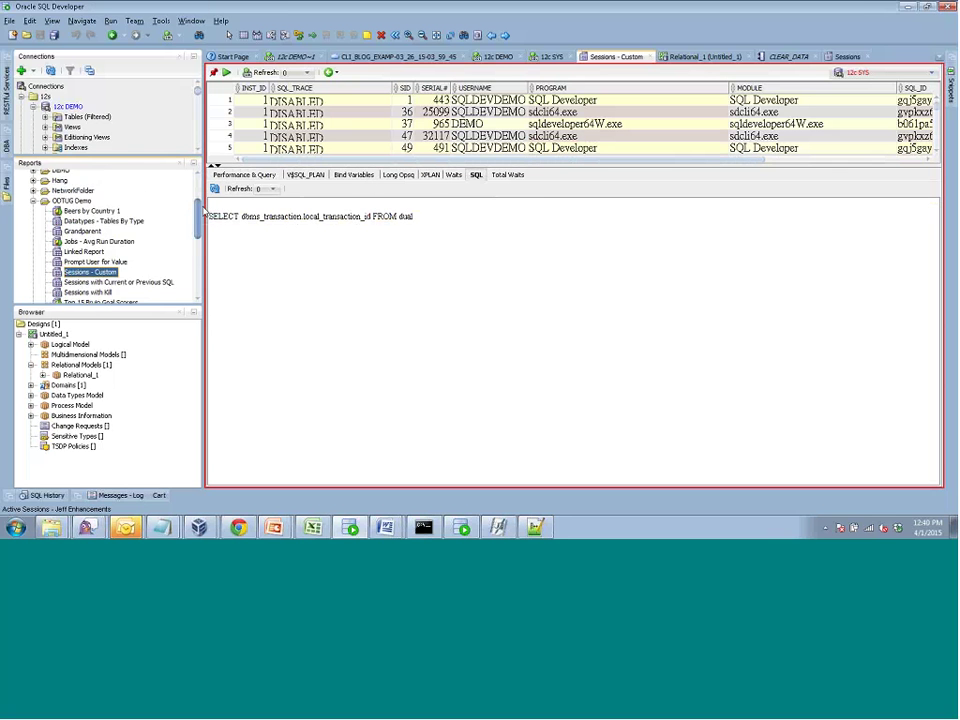
pyautogui.click(20, 228)
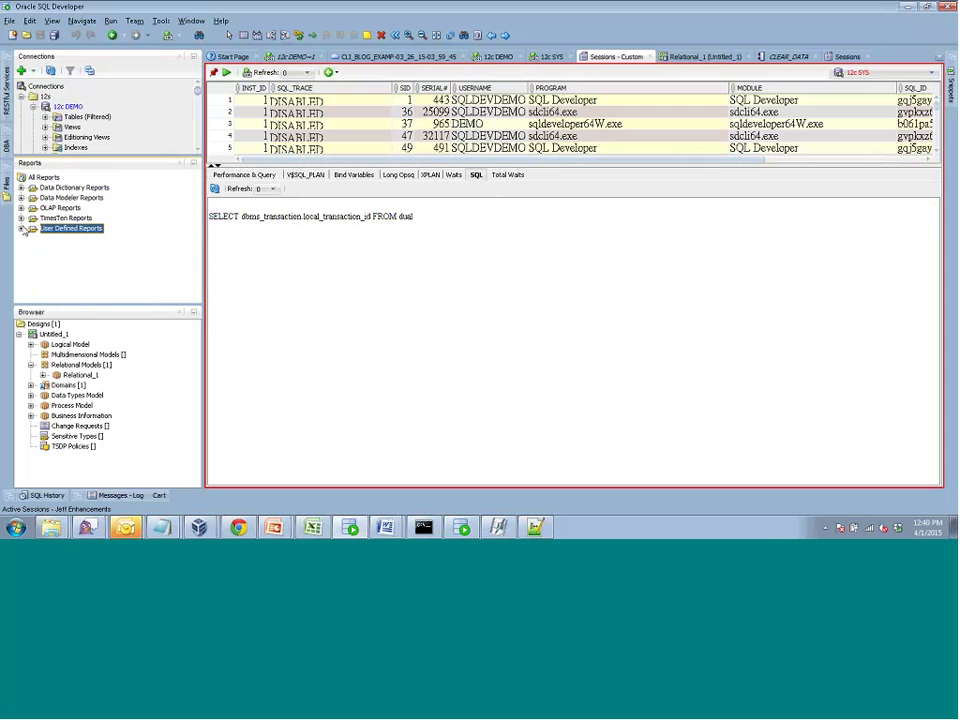
pyautogui.click(21, 187)
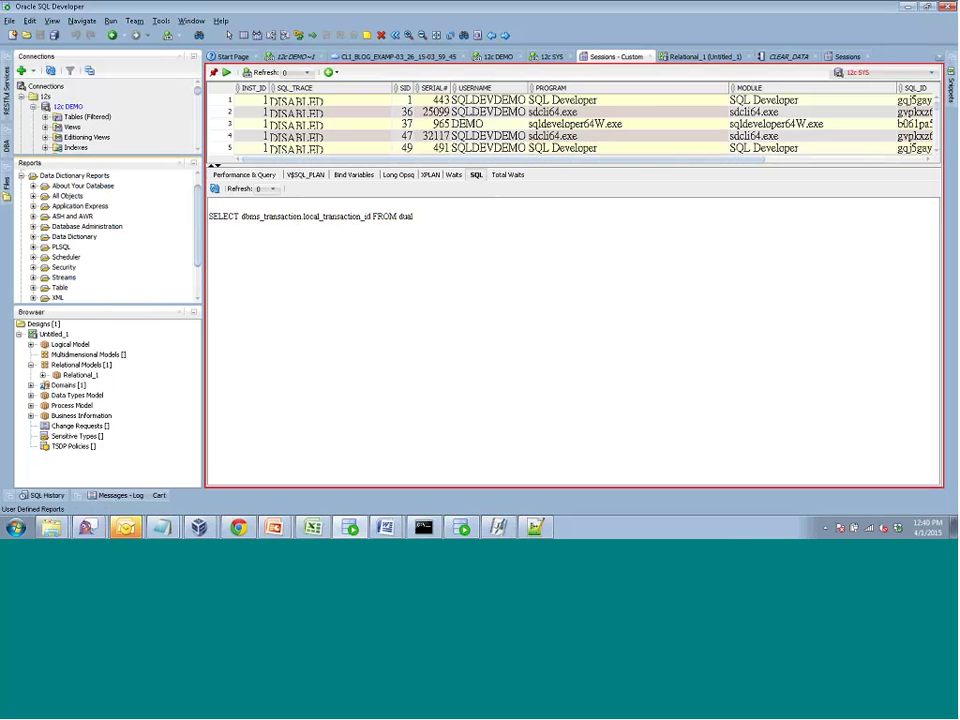
pyautogui.click(33, 226)
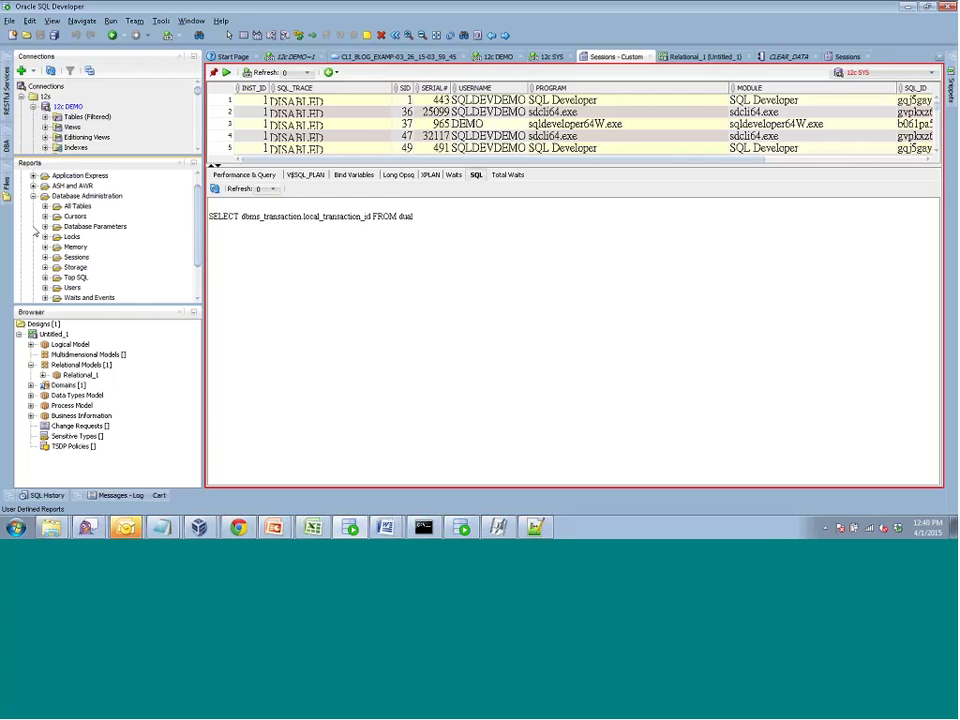
pyautogui.click(45, 257)
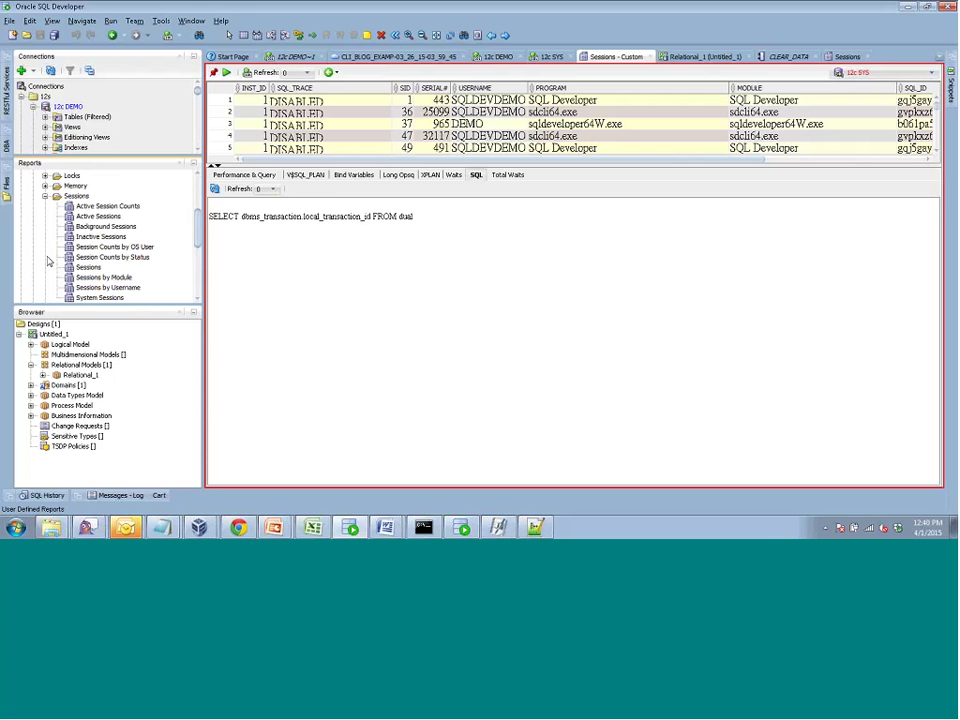
pyautogui.click(89, 268)
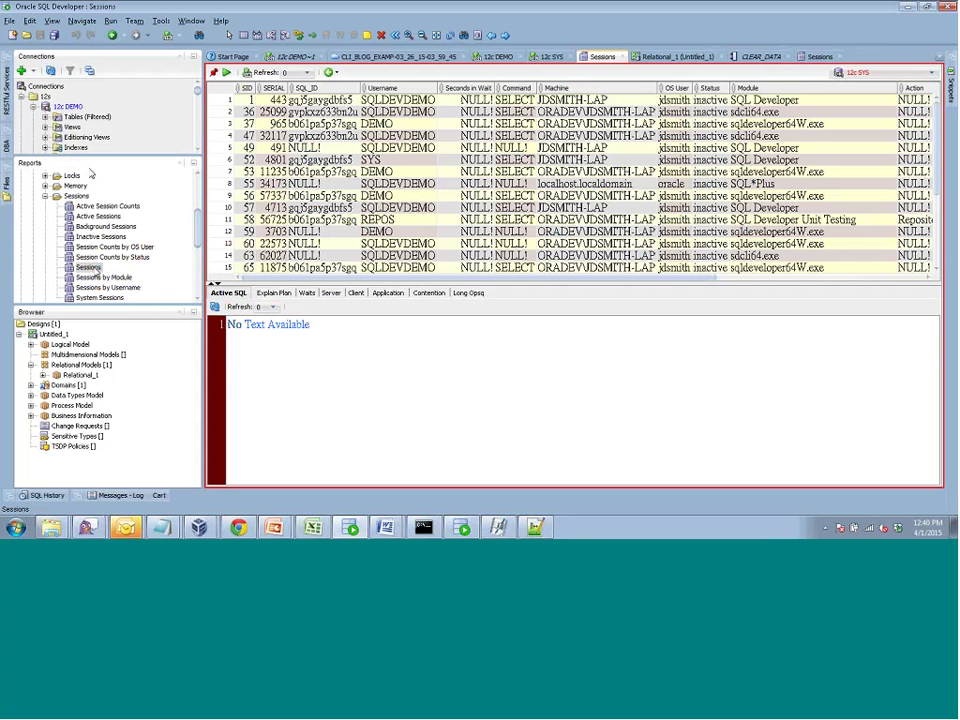
# Look over the available monitoring tools and the actions offered for the stock Sessions report, and open Session Counts by Status
pyautogui.click(162, 20)
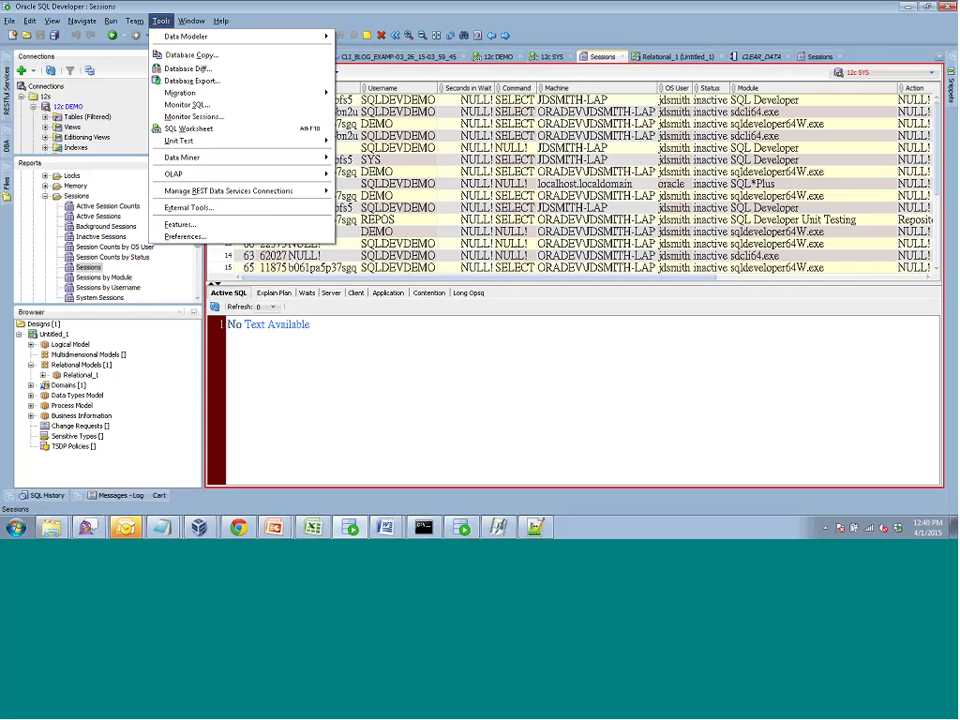
pyautogui.click(181, 5)
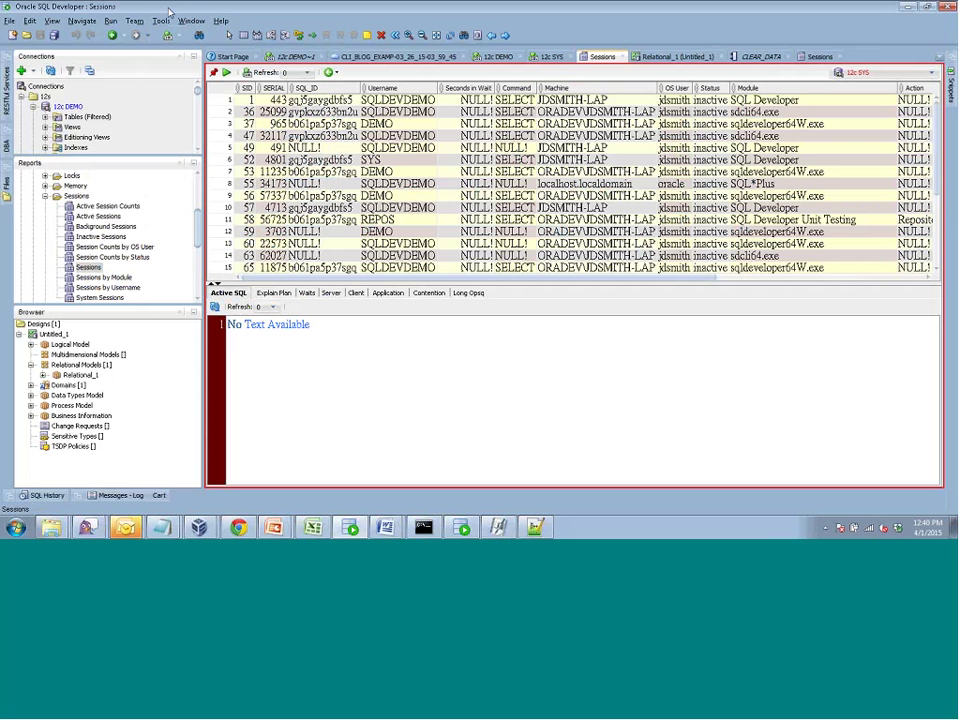
pyautogui.scroll(-3, 150, 200)
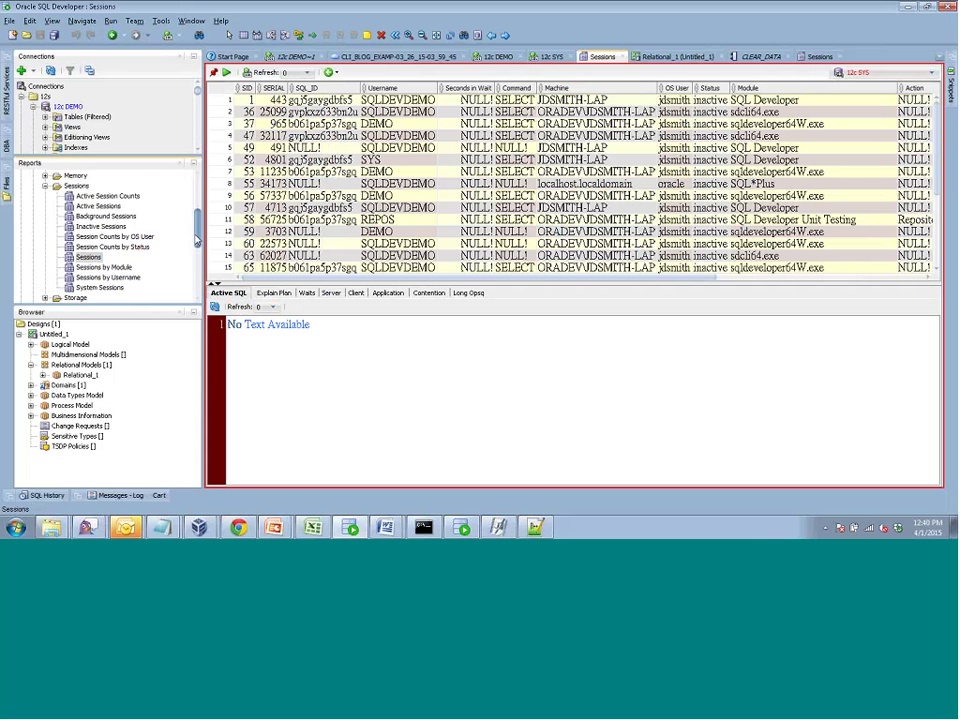
pyautogui.rightClick(99, 230)
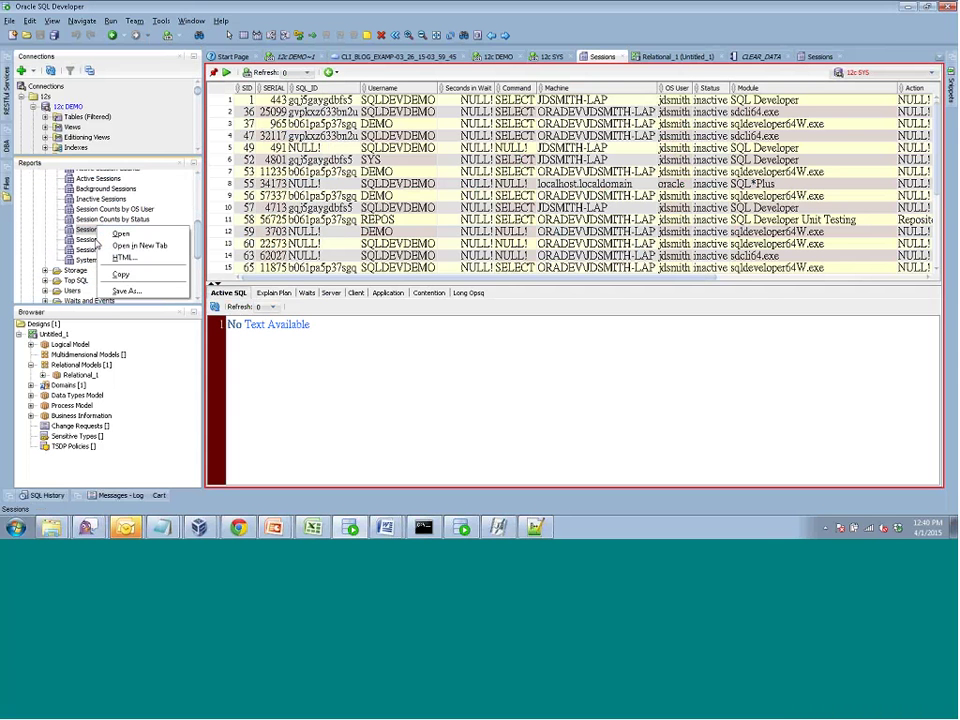
pyautogui.click(112, 219)
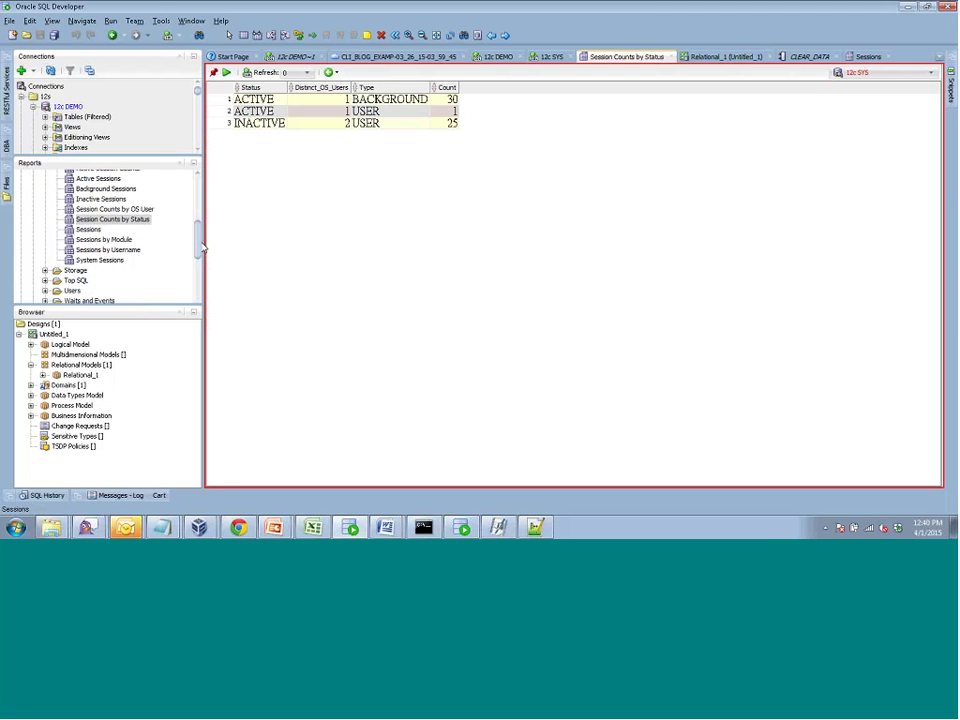
# Expand User Defined Reports again and open the ODTUG Demo report Sessions with Current or Previous SQL for editing
pyautogui.scroll(-1, 198, 247)
pyautogui.scroll(-4, 198, 247)
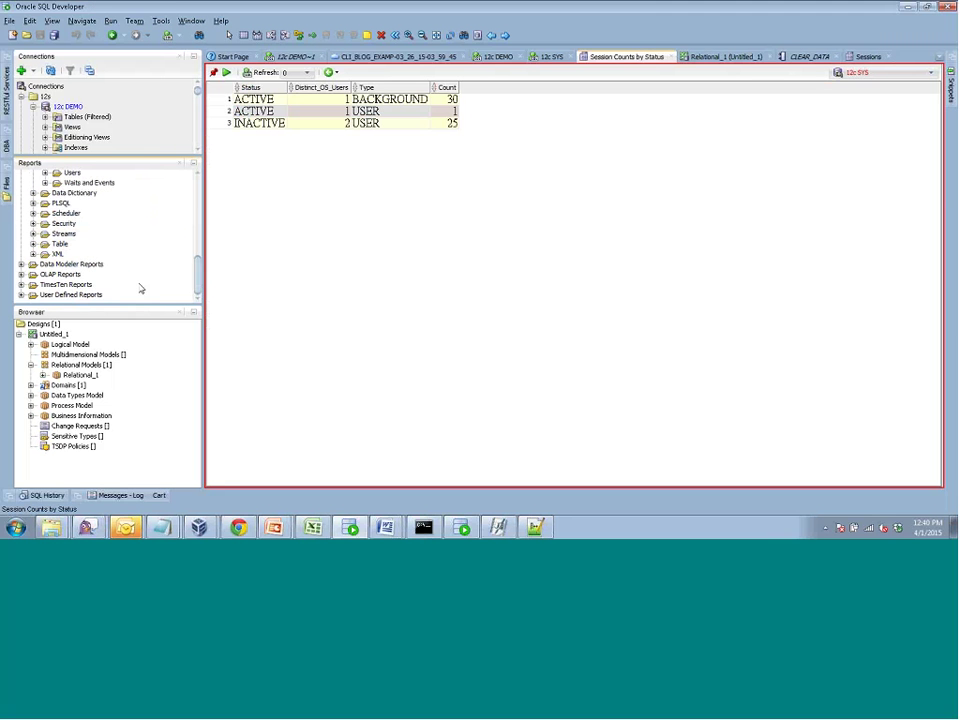
pyautogui.click(21, 296)
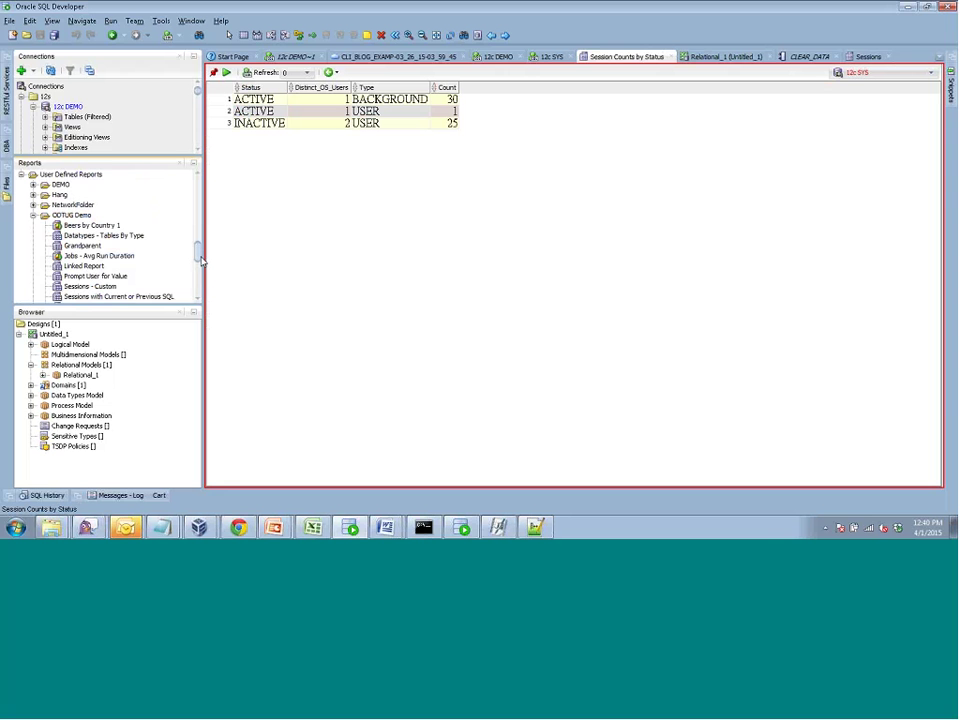
pyautogui.scroll(-3, 199, 257)
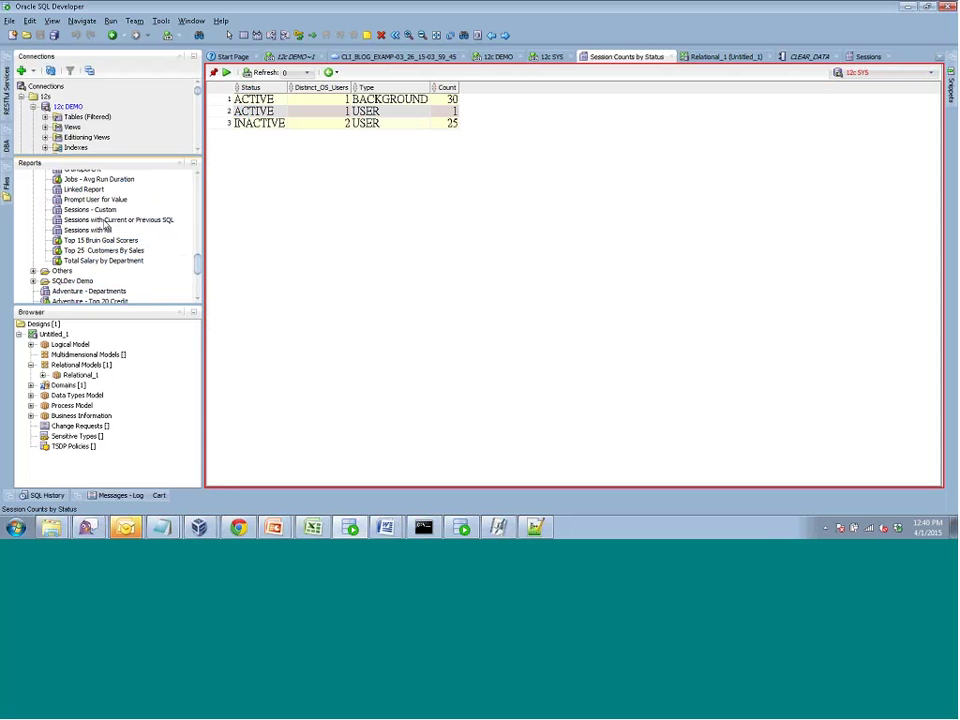
pyautogui.rightClick(104, 220)
pyautogui.click(122, 229)
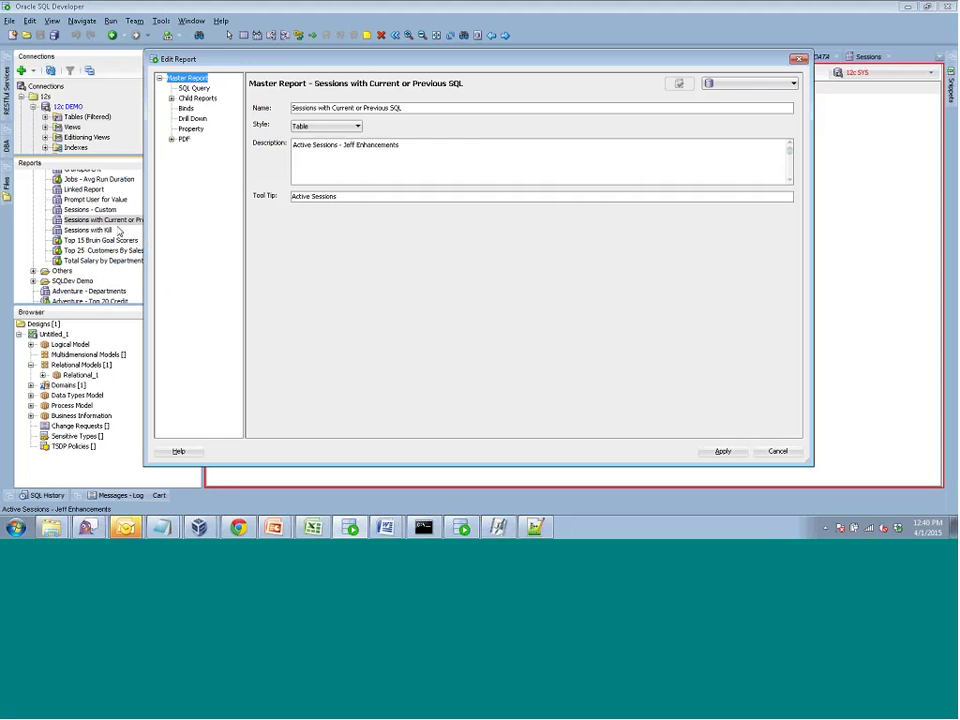
# Show the master report's SQL query, highlight its last line from AS UP_time onward, and list the child reports in a widened tree
pyautogui.click(194, 88)
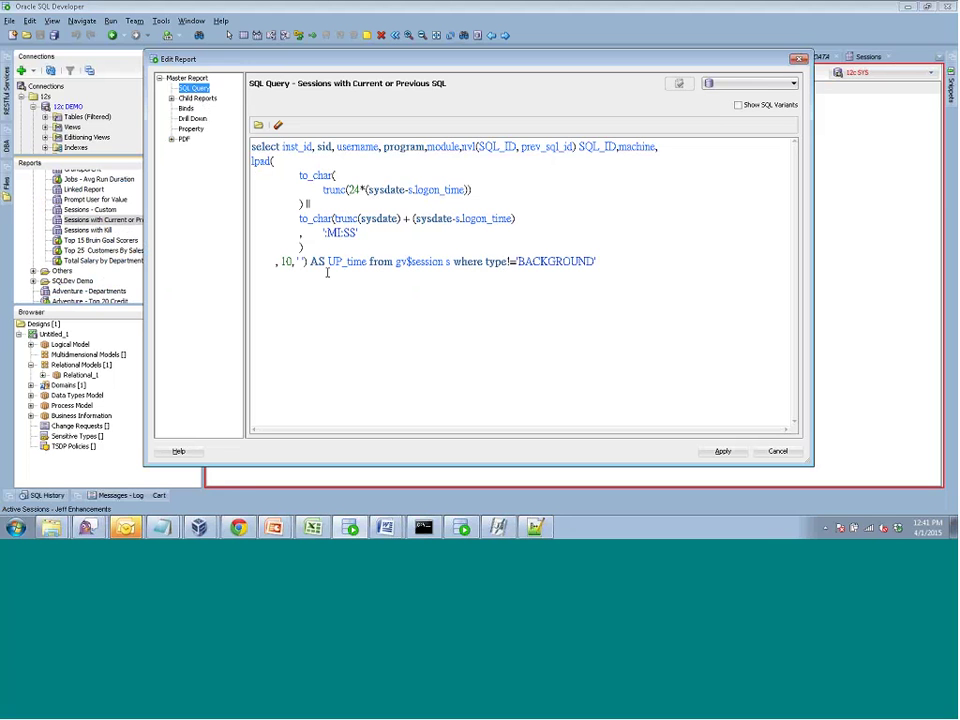
pyautogui.moveTo(309, 262); pyautogui.dragTo(603, 283)
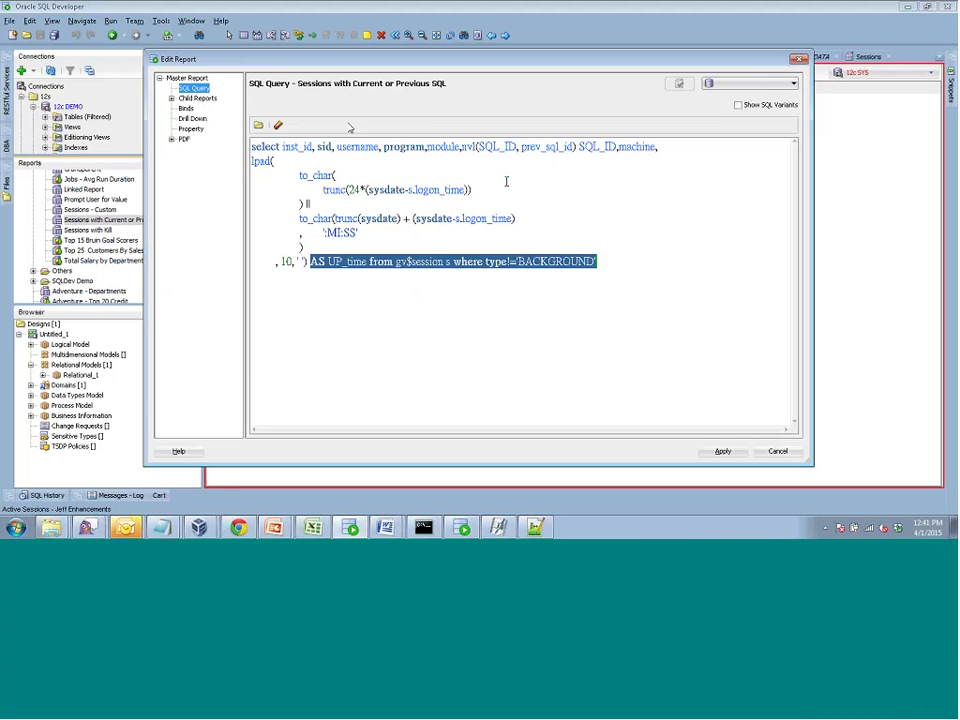
pyautogui.click(171, 99)
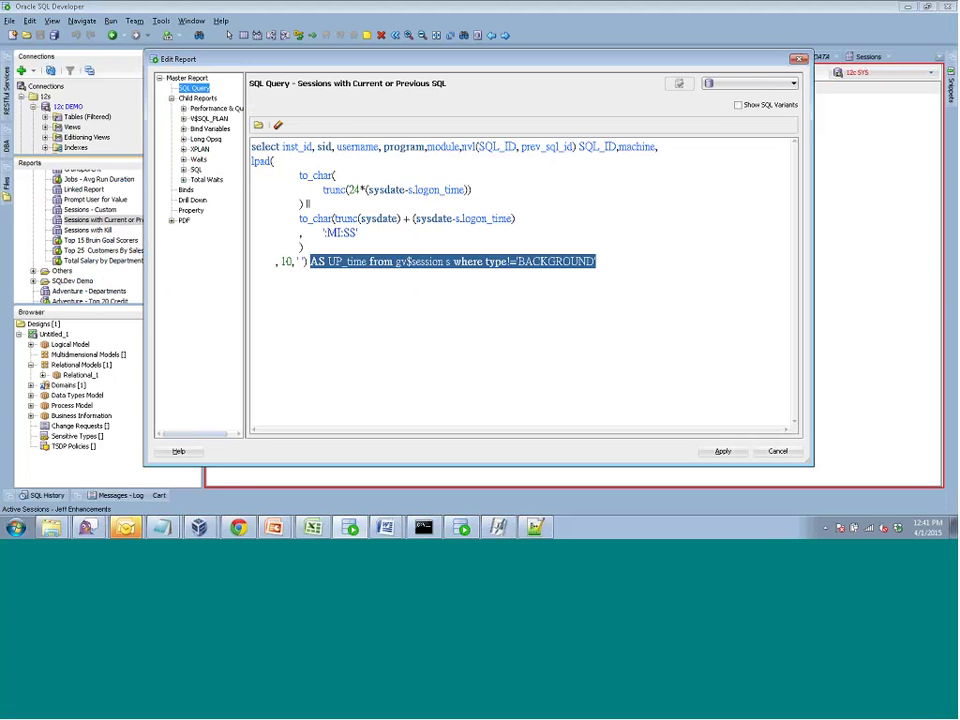
pyautogui.moveTo(244, 164); pyautogui.dragTo(295, 164)
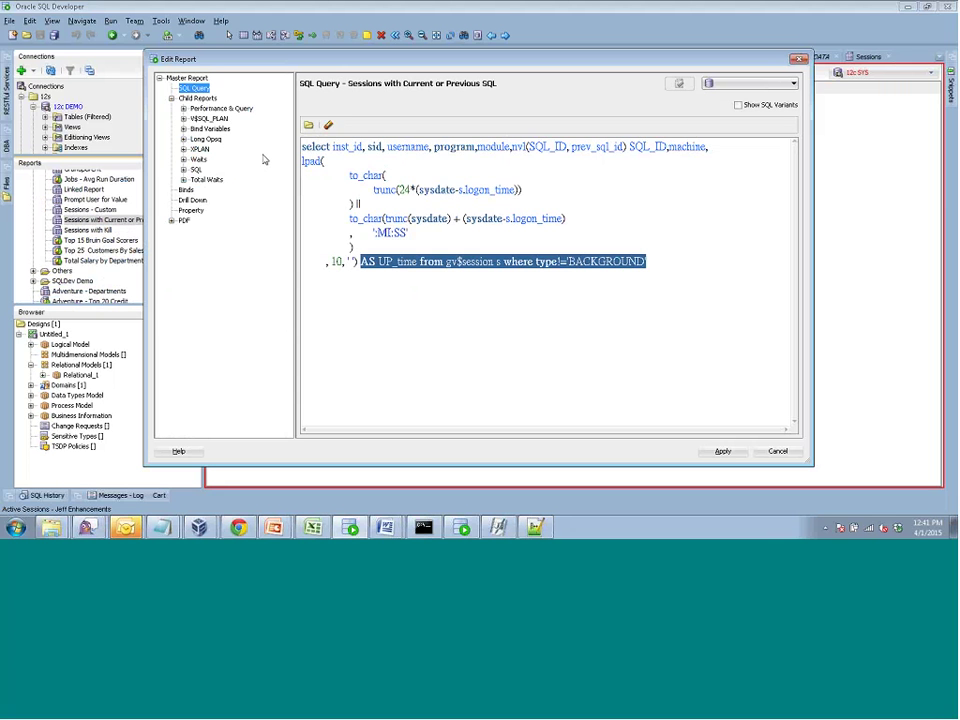
# Show the XPLAN child report's SQL query and highlight the whole statement followed by just its :SQL_ID bind portion
pyautogui.click(199, 149)
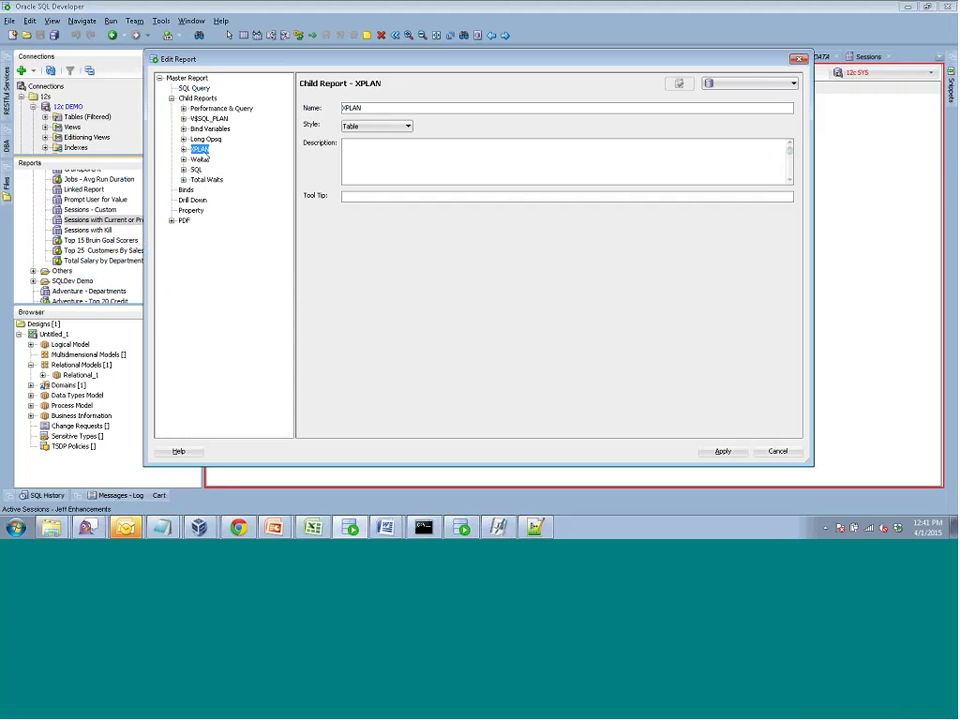
pyautogui.doubleClick(200, 149)
pyautogui.click(212, 159)
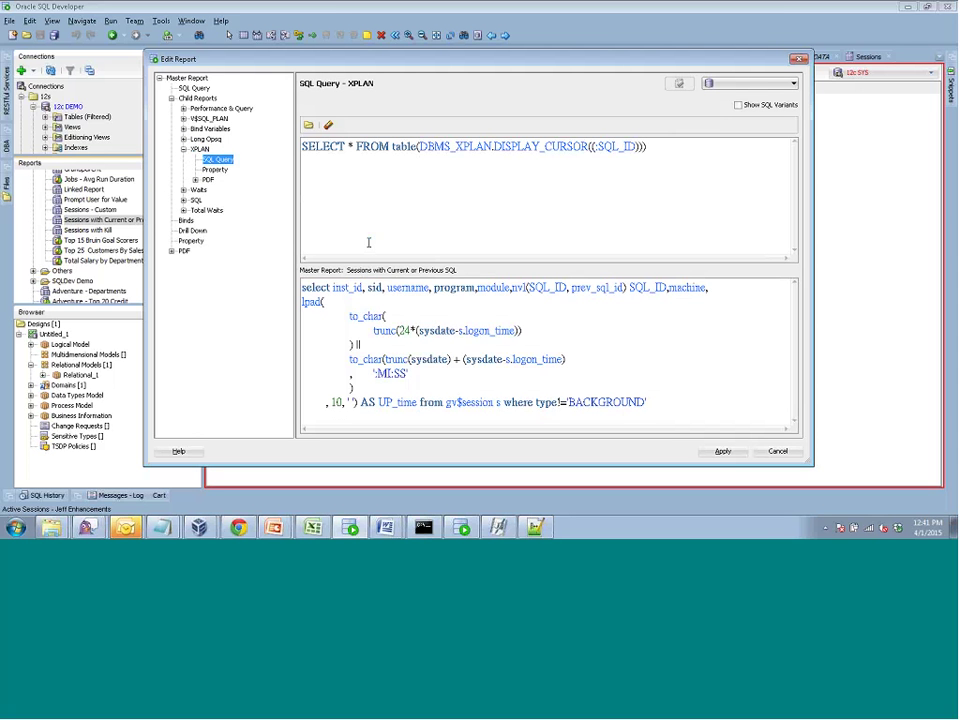
pyautogui.tripleClick(411, 155)
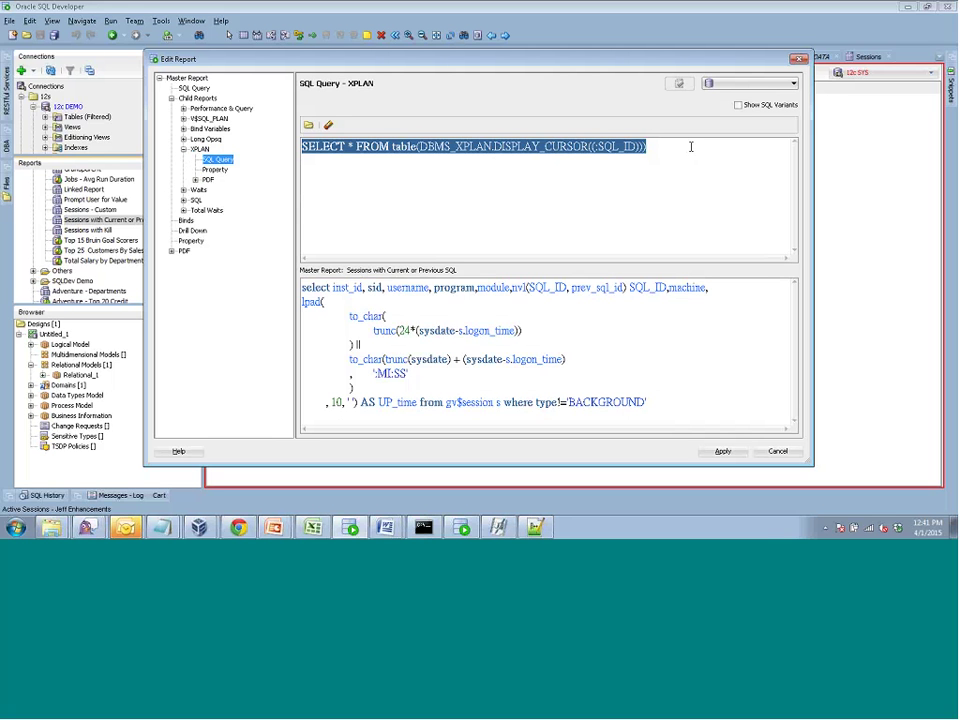
pyautogui.moveTo(595, 147); pyautogui.dragTo(649, 148)
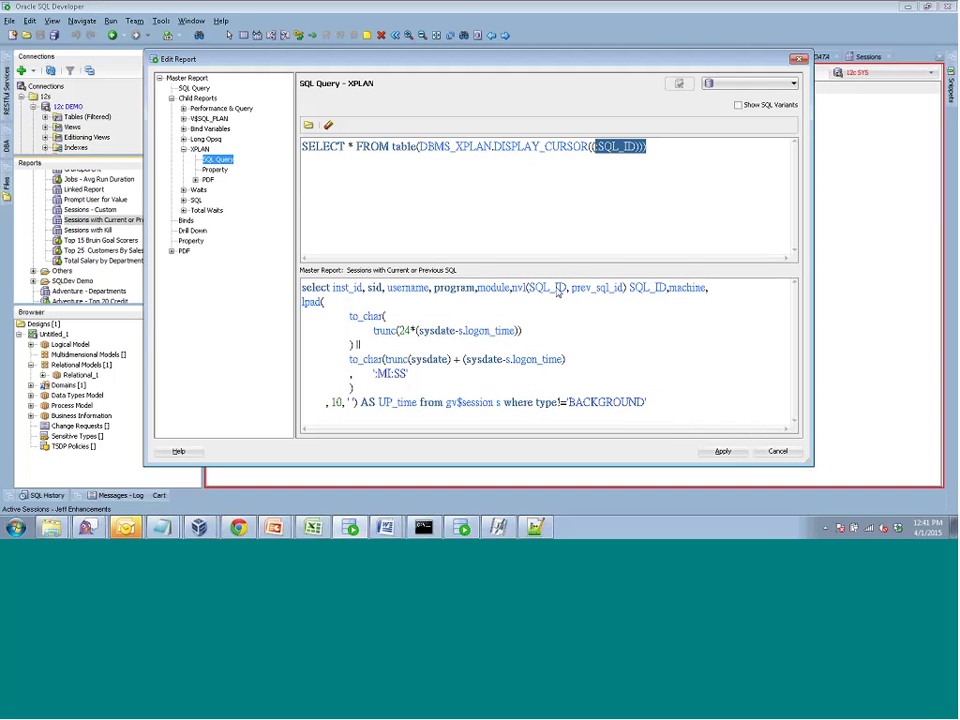
# Highlight the SQL_ID alias, SQL_ID and prev_sql_id in the master report's query, and close the report editor without applying changes
pyautogui.moveTo(626, 288); pyautogui.dragTo(667, 288)
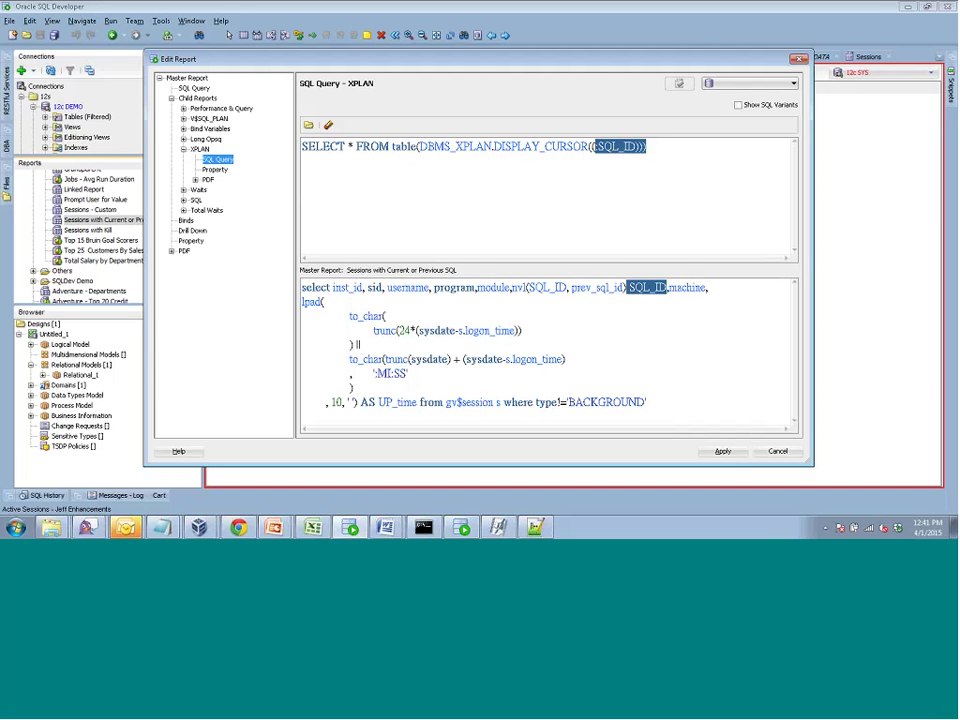
pyautogui.click(478, 288)
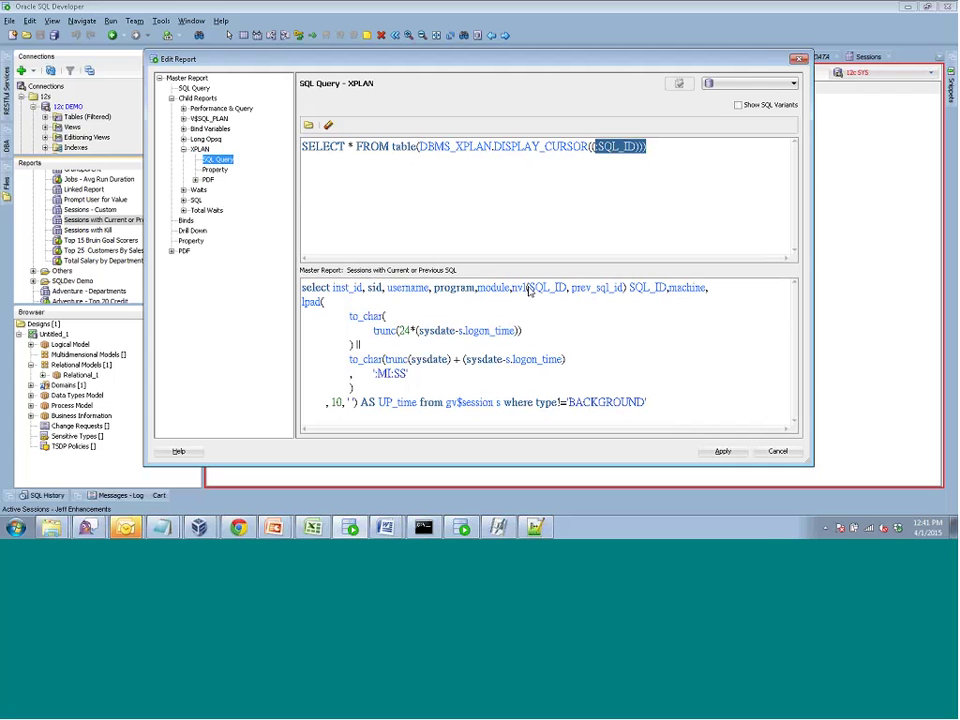
pyautogui.moveTo(529, 288); pyautogui.dragTo(569, 290)
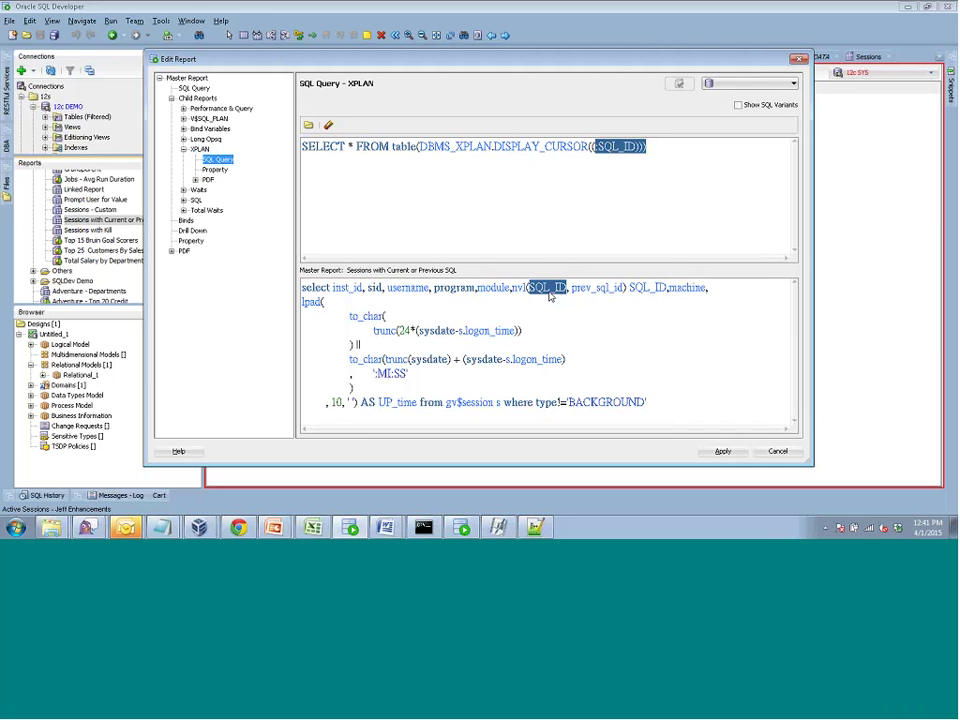
pyautogui.click(533, 300)
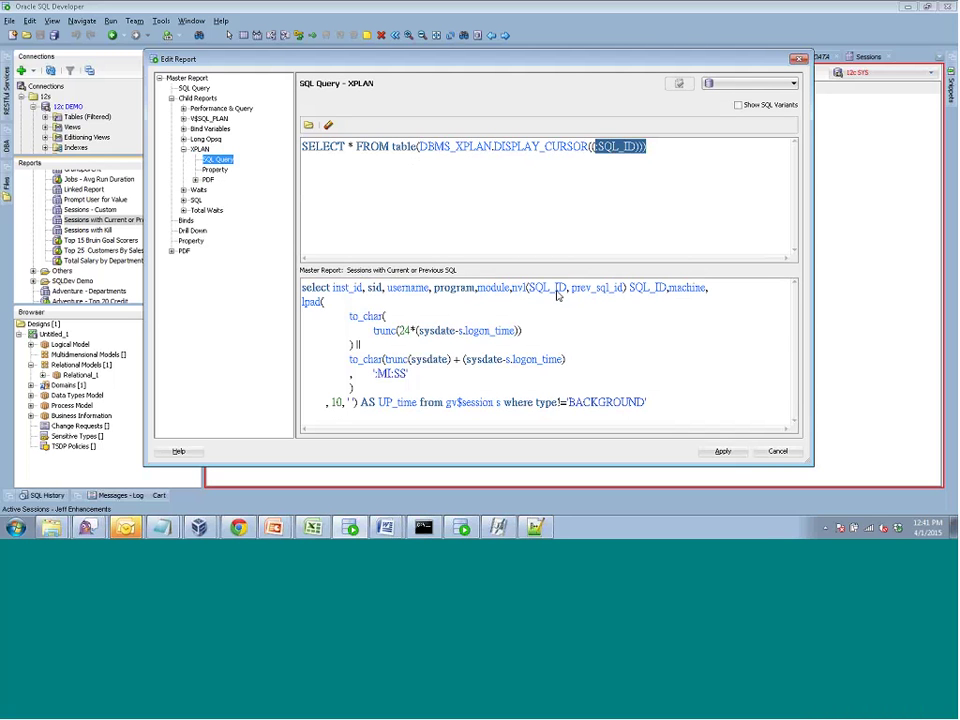
pyautogui.moveTo(572, 289); pyautogui.dragTo(625, 290)
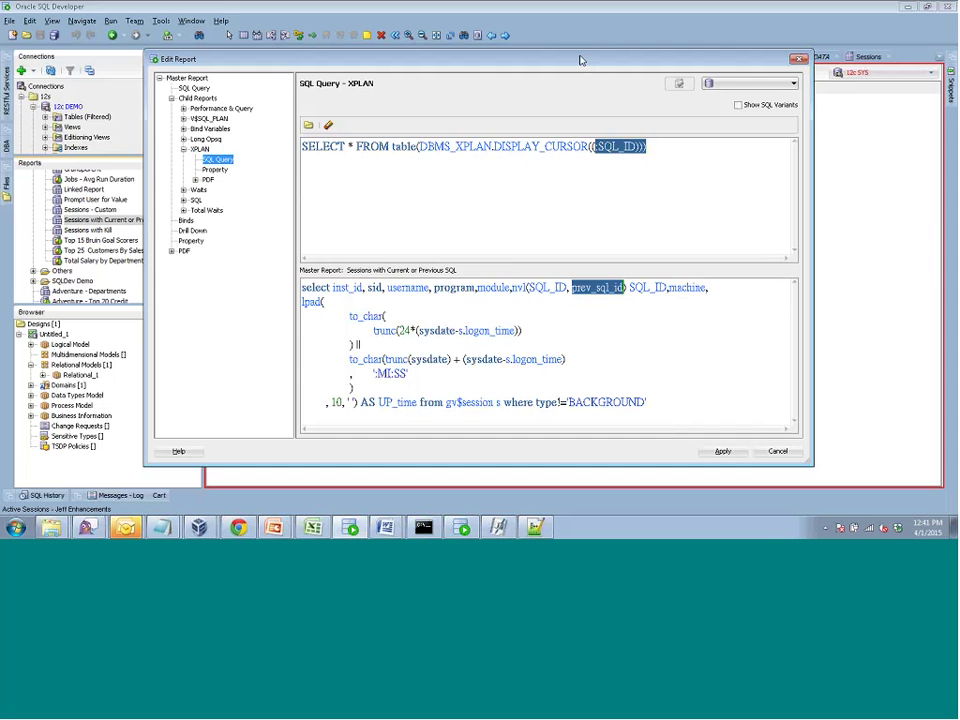
pyautogui.moveTo(581, 60); pyautogui.dragTo(494, 48)
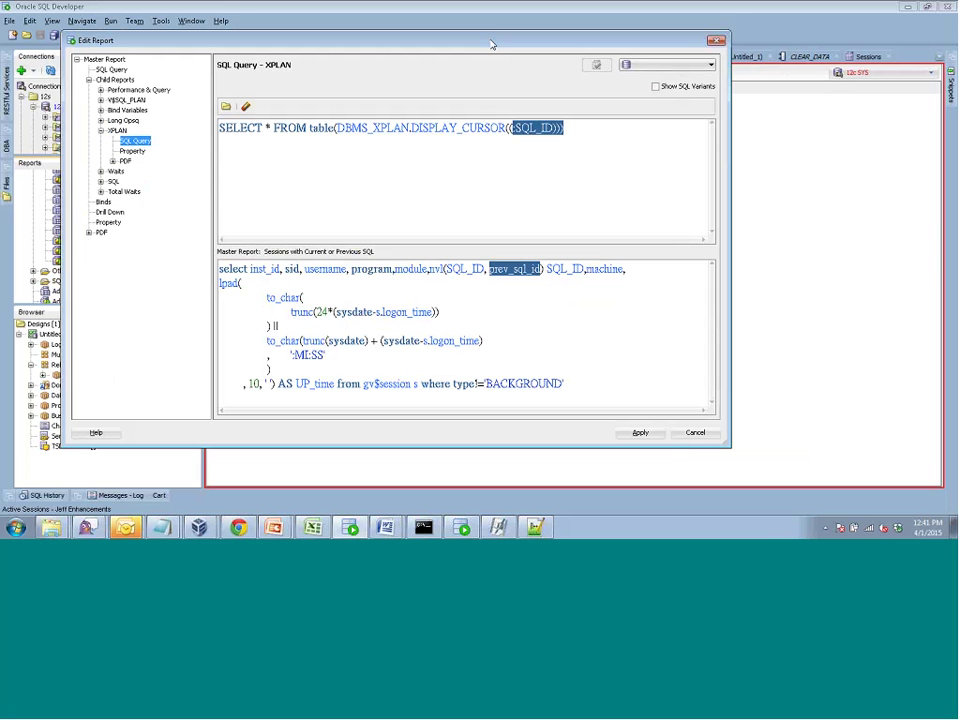
pyautogui.click(694, 433)
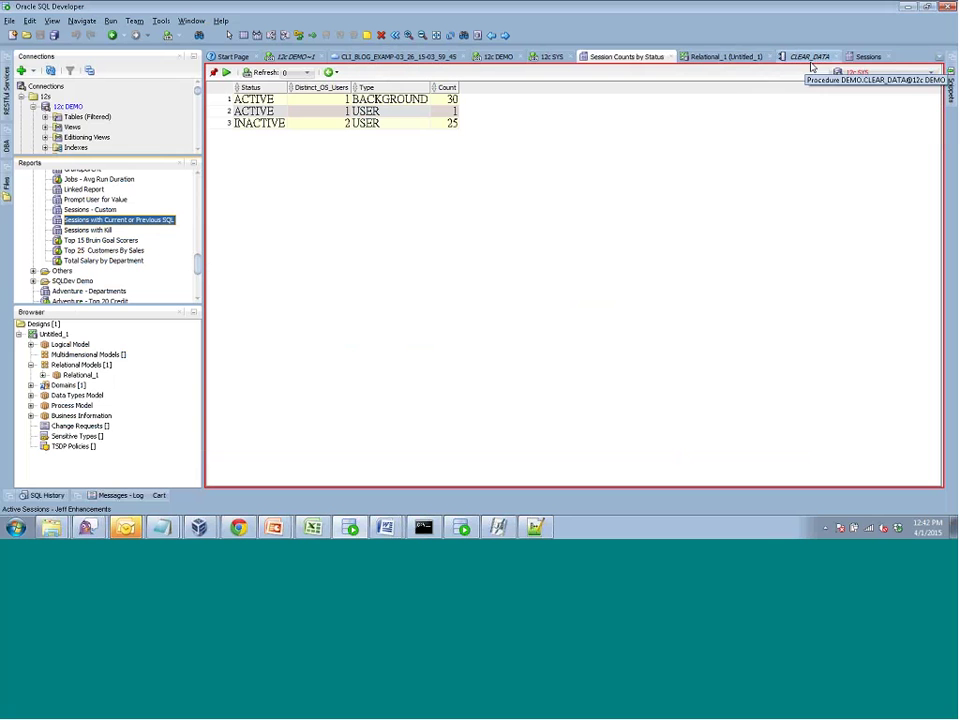
# Show the open Sessions report and list the actions available for the SYS session row
pyautogui.click(868, 59)
pyautogui.rightClick(388, 168)
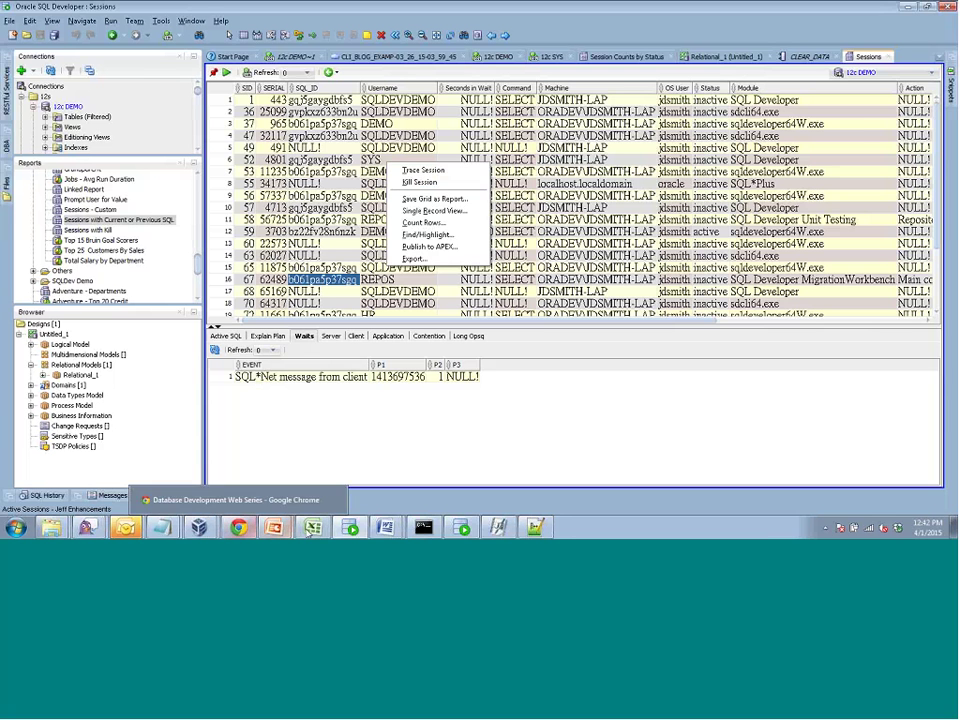
# Switch to the PowerPoint slide show of HOTSOS Every Tuning Feature in SQL Developer.pptx and advance one slide
pyautogui.moveTo(282, 532)
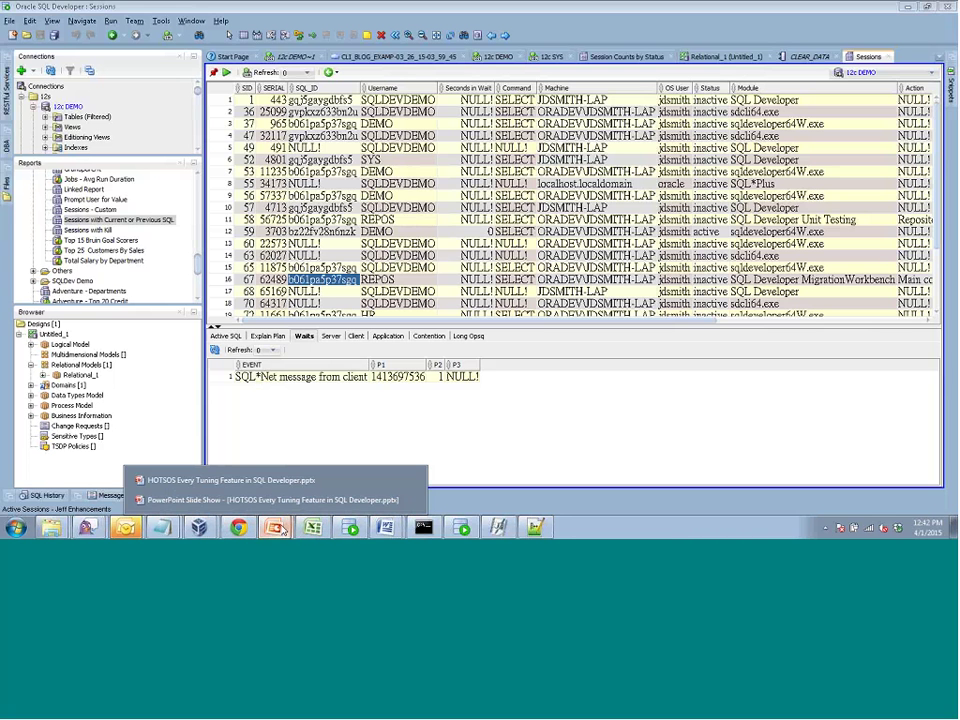
pyautogui.click(285, 501)
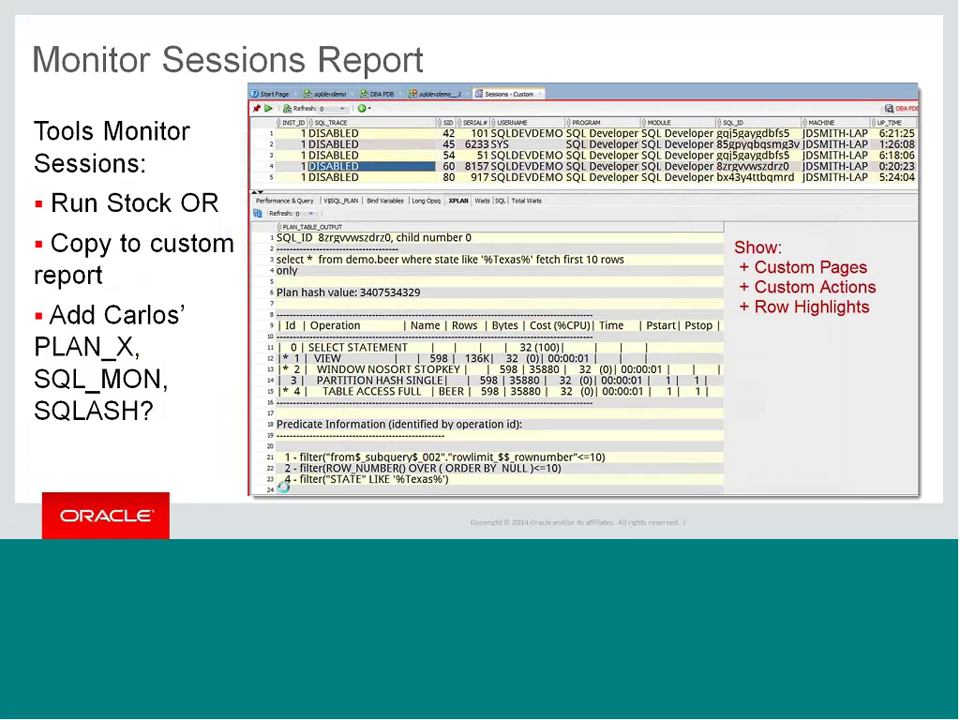
pyautogui.click(284, 489)
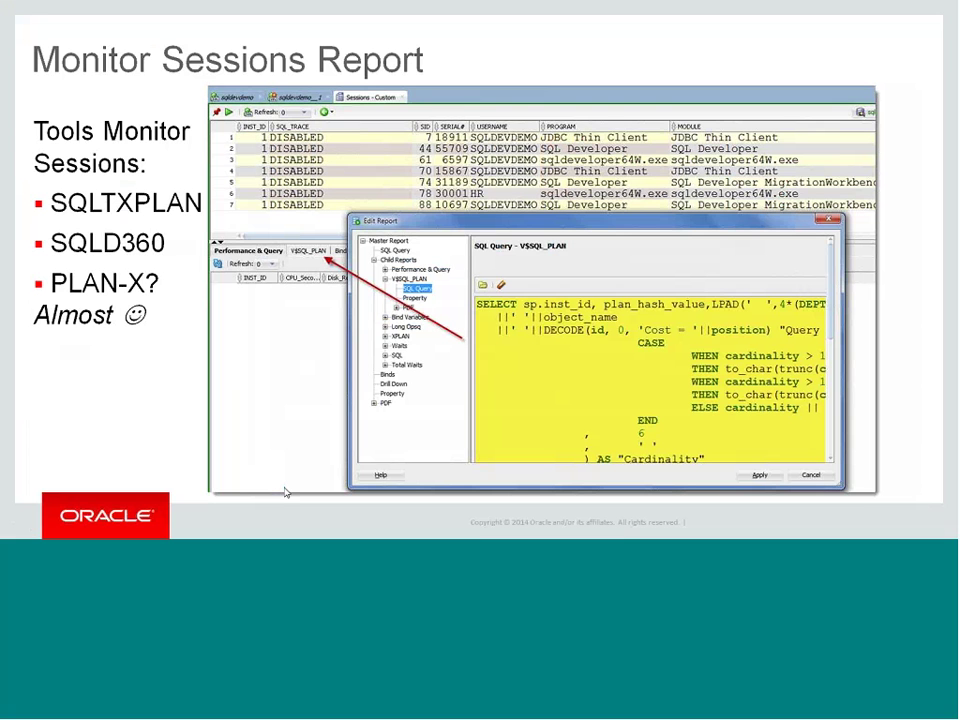
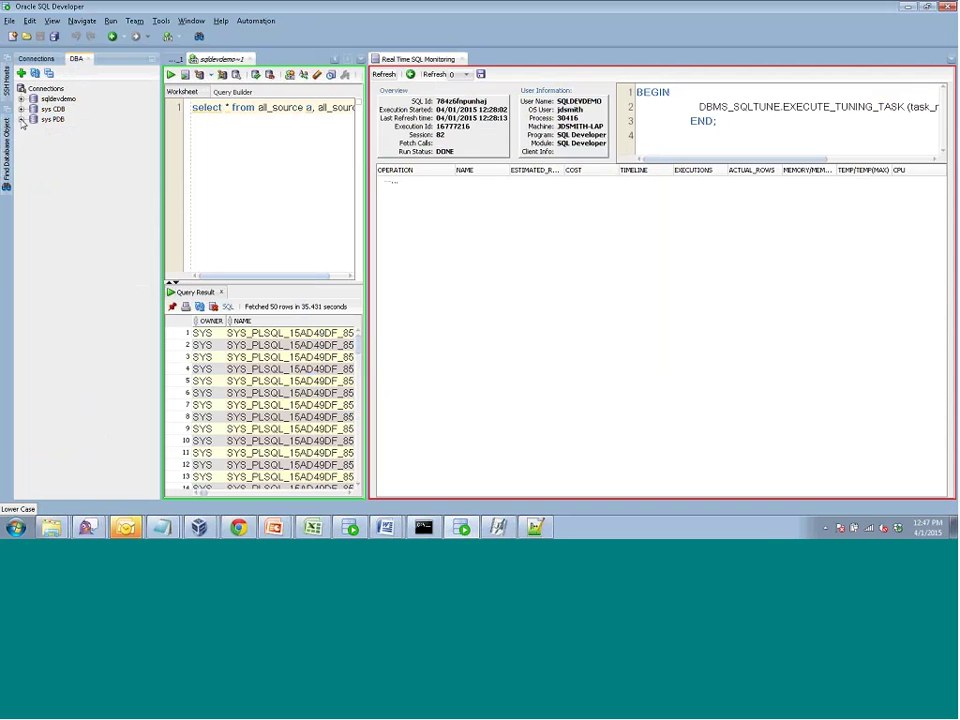
# Open the DB Instance view from Database Status under the sys CDB connection in the DBA tree
pyautogui.click(22, 110)
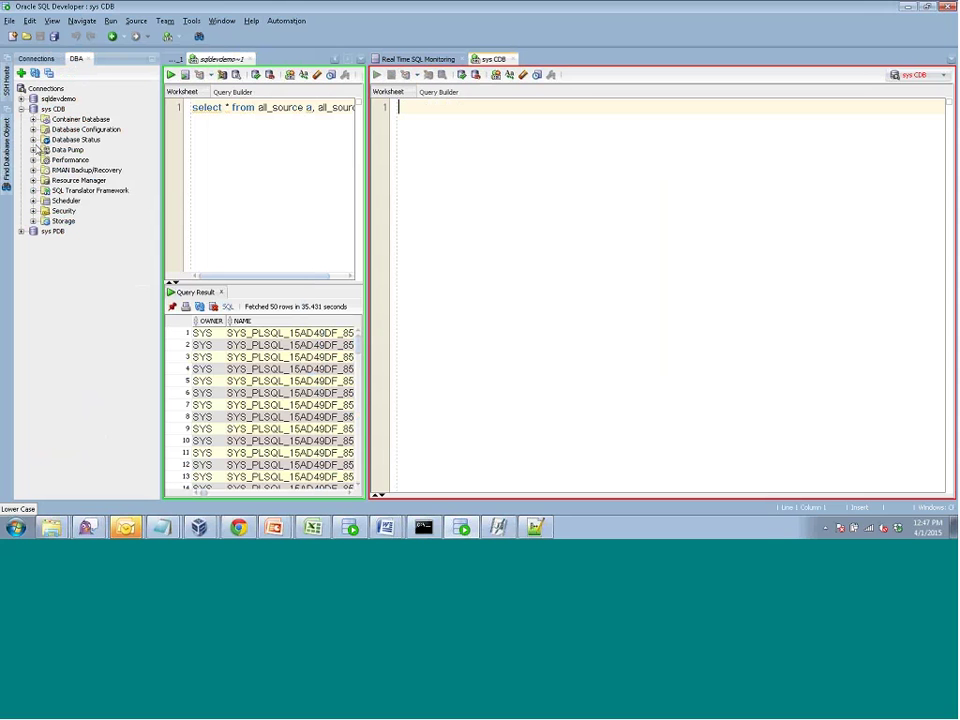
pyautogui.click(33, 140)
pyautogui.click(81, 150)
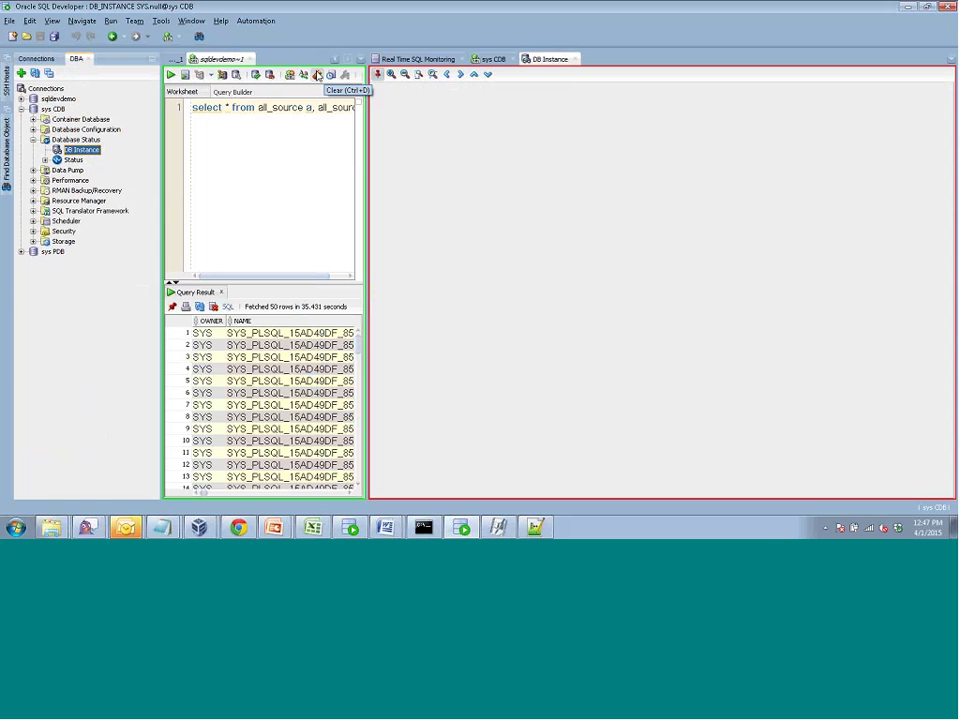
# Close the sqldevdemo~1, sqldevdemo and sqldevdemo__1 worksheets without saving, and close the Start Page
pyautogui.click(250, 59)
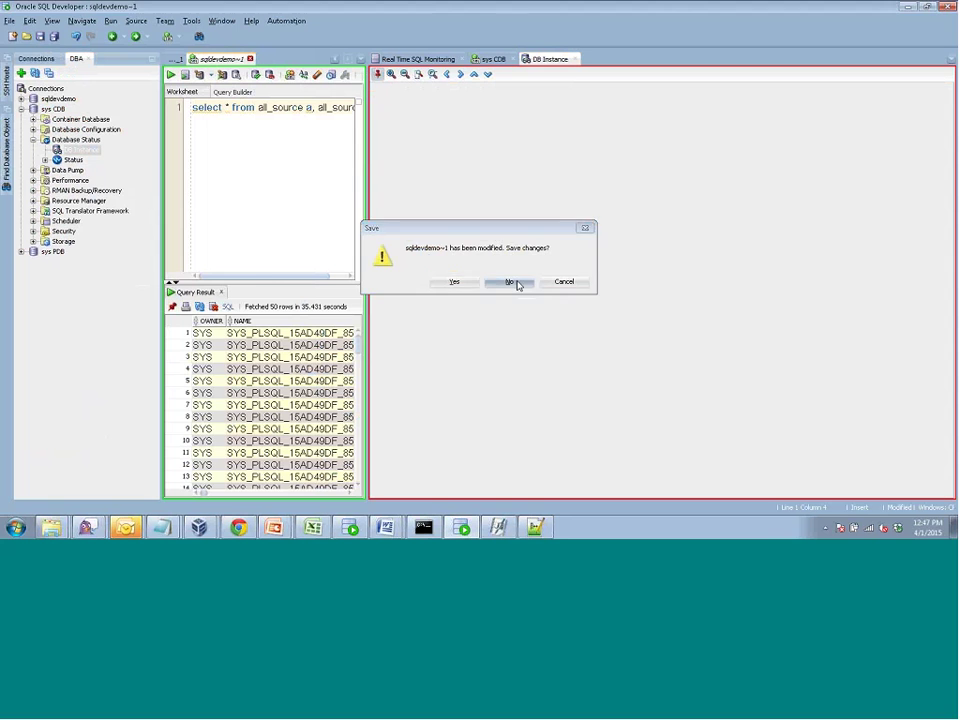
pyautogui.click(516, 283)
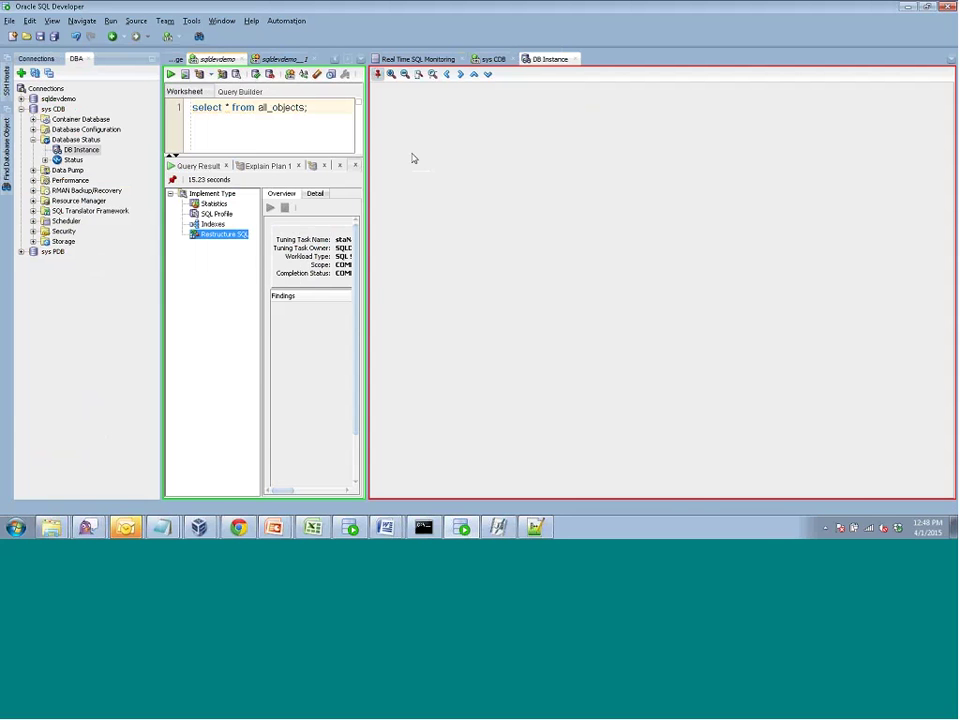
pyautogui.click(242, 59)
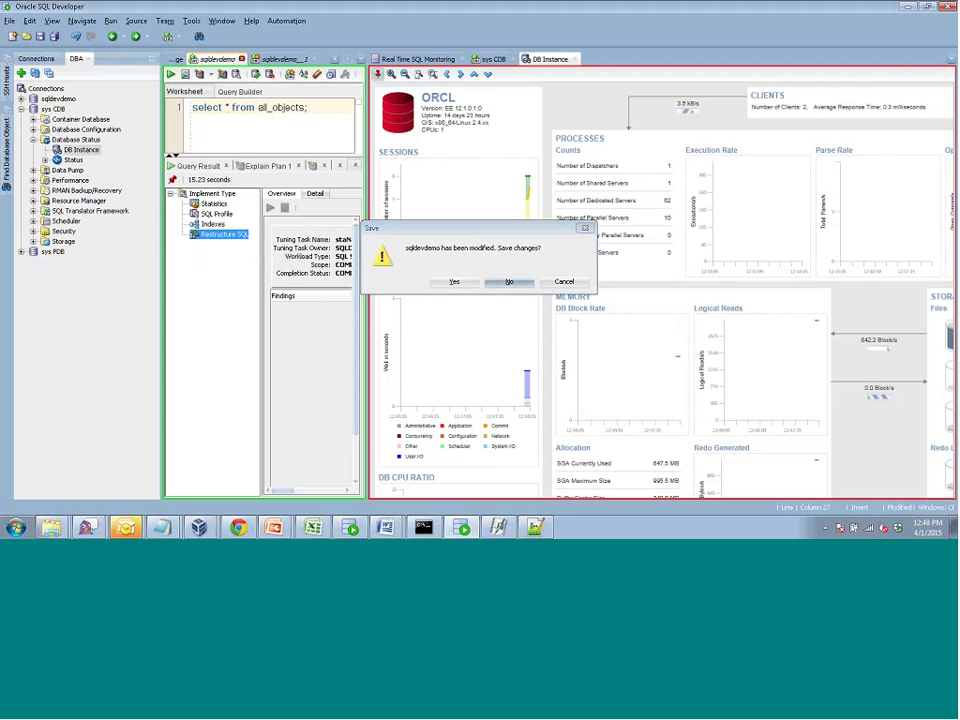
pyautogui.press('Return')
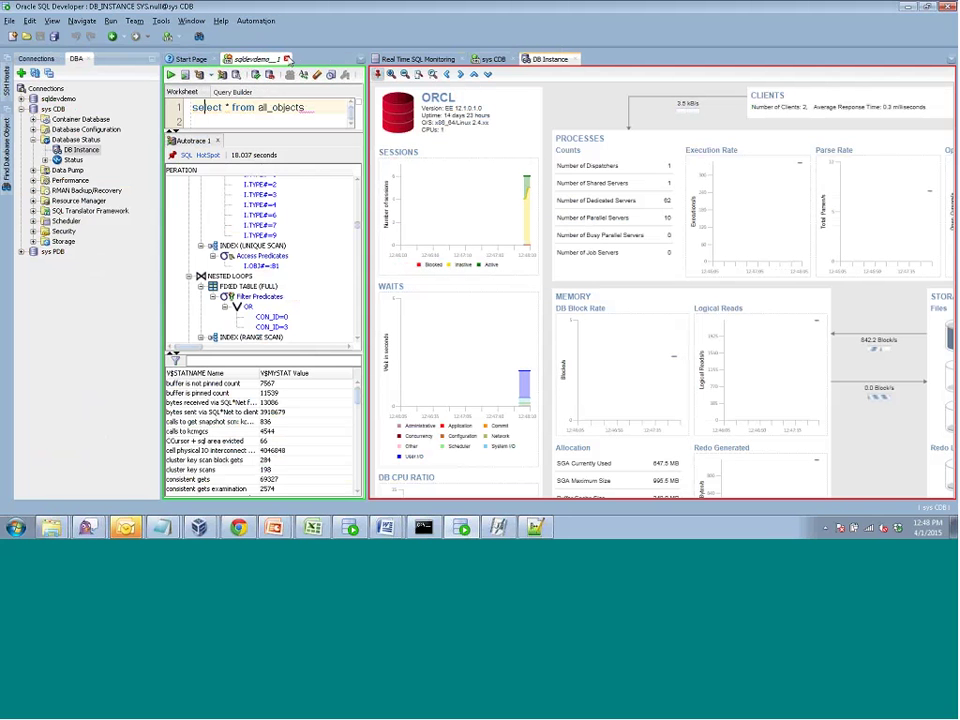
pyautogui.click(287, 59)
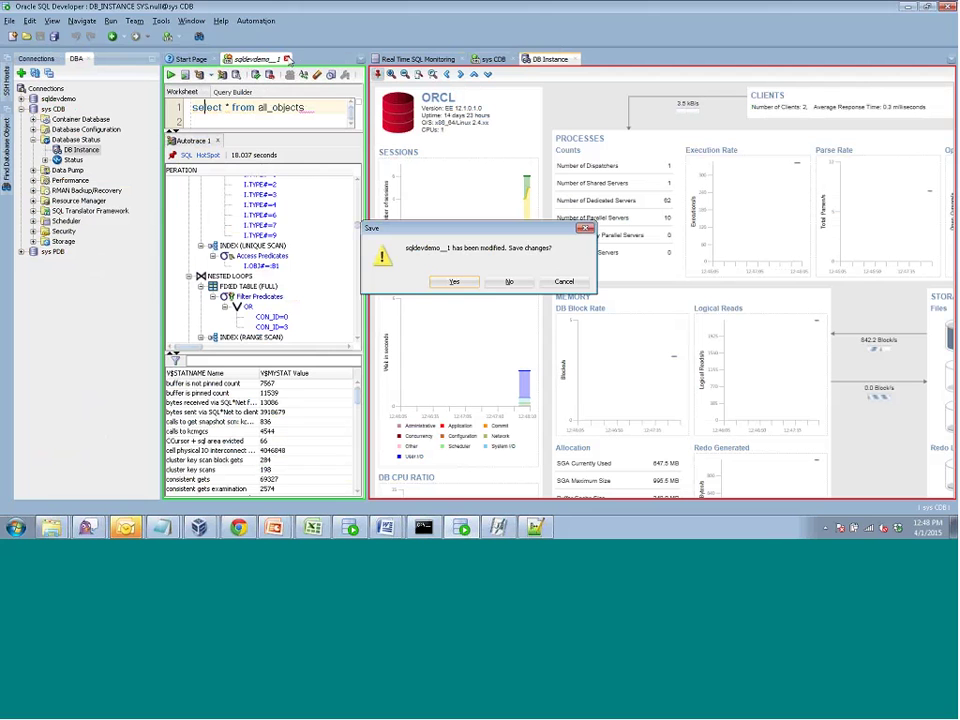
pyautogui.click(497, 287)
pyautogui.click(213, 60)
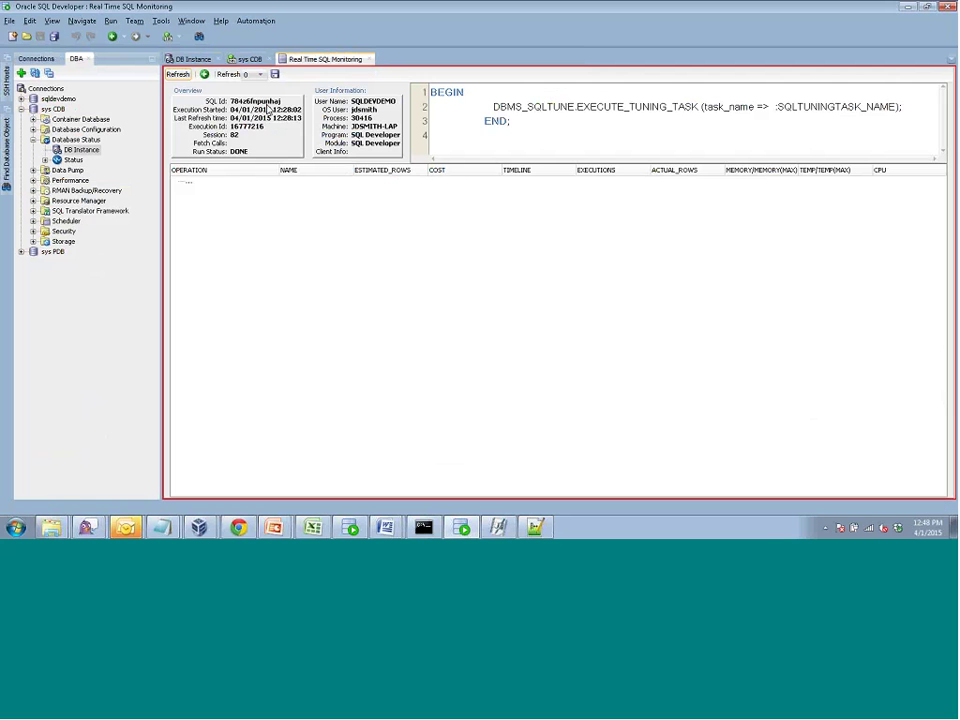
# Return to the DB Instance view, minimize the DBA navigator and fit the diagram to the enlarged area
pyautogui.click(249, 59)
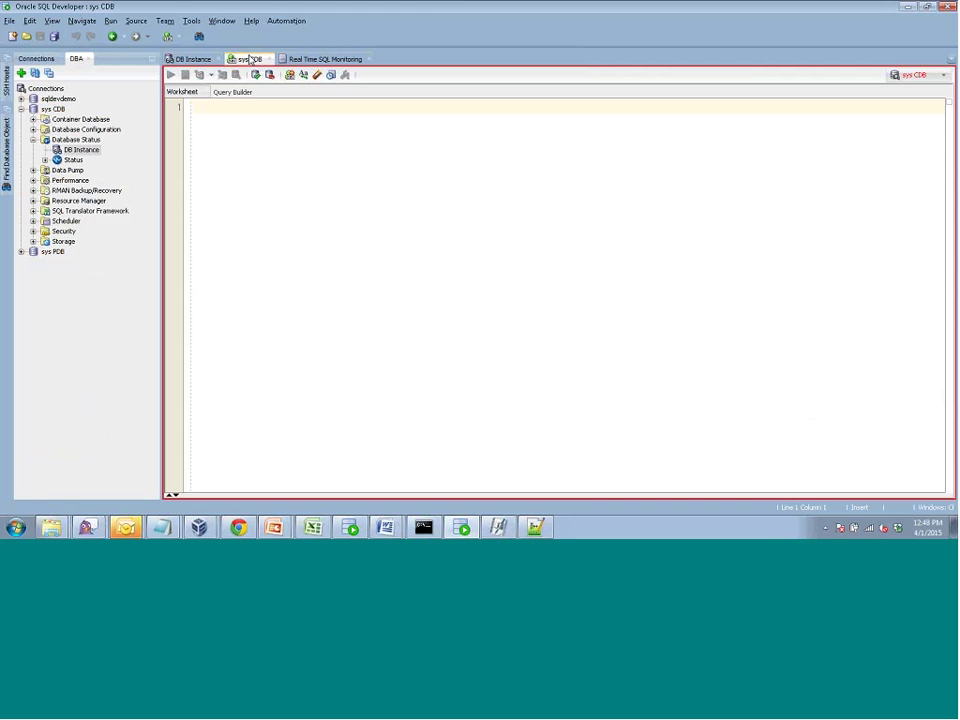
pyautogui.click(192, 59)
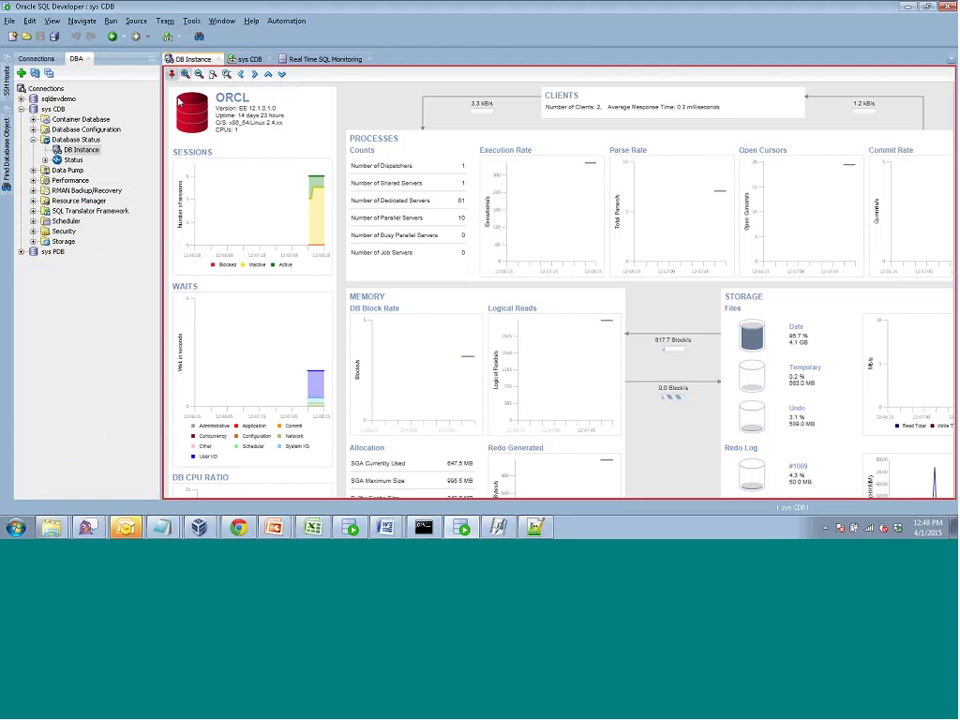
pyautogui.click(152, 59)
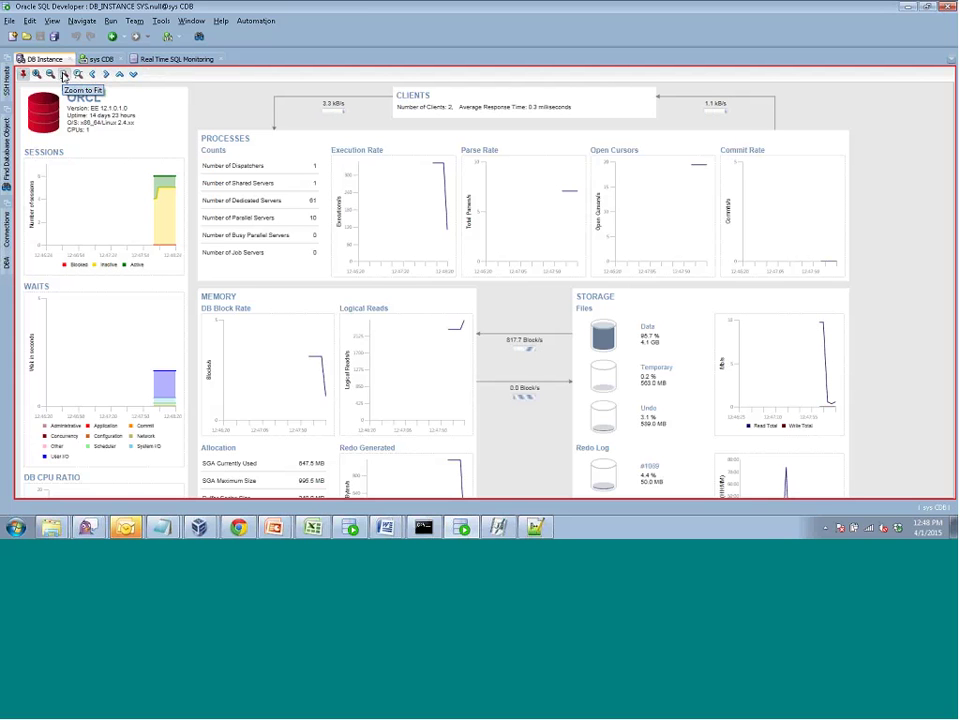
pyautogui.click(64, 76)
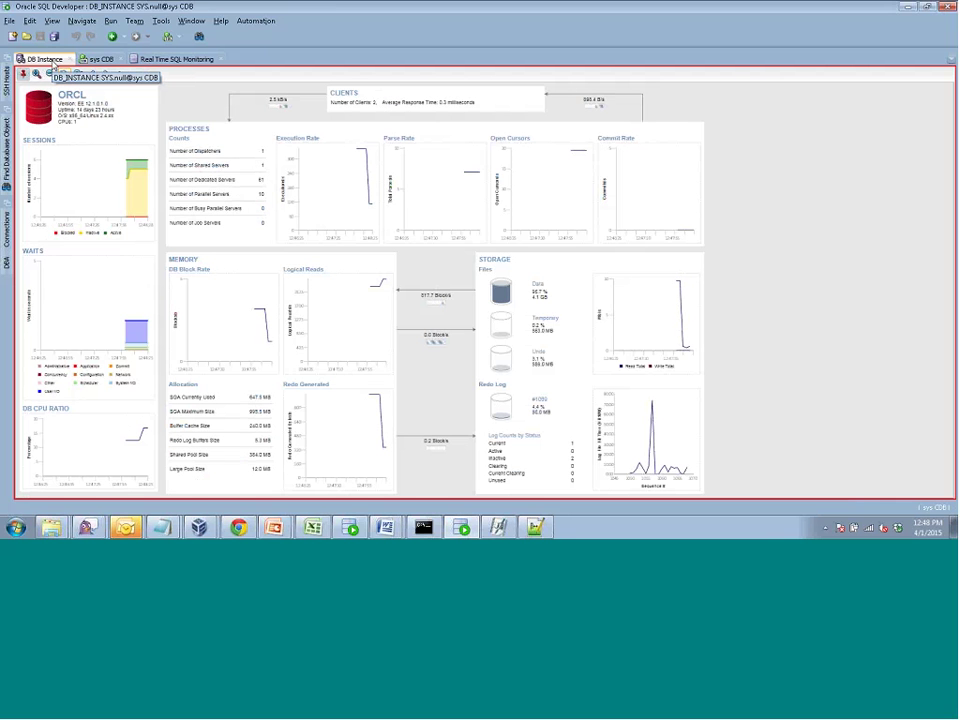
# Float the DB Instance view in its own window, maximize that window and fit the diagram to it
pyautogui.rightClick(54, 64)
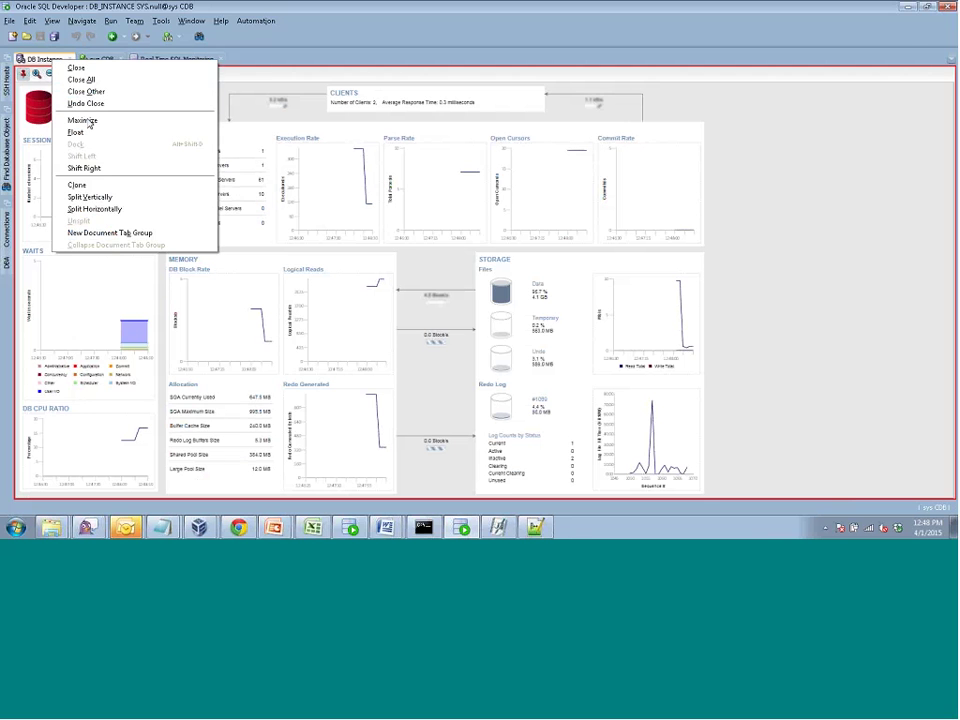
pyautogui.click(86, 134)
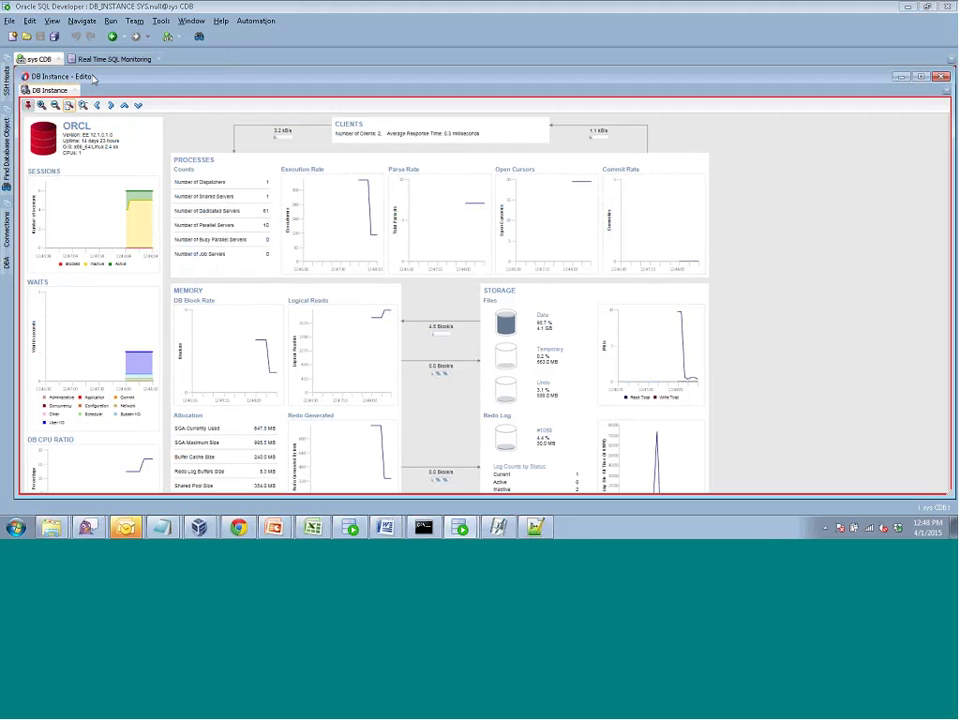
pyautogui.moveTo(95, 78); pyautogui.dragTo(253, 69)
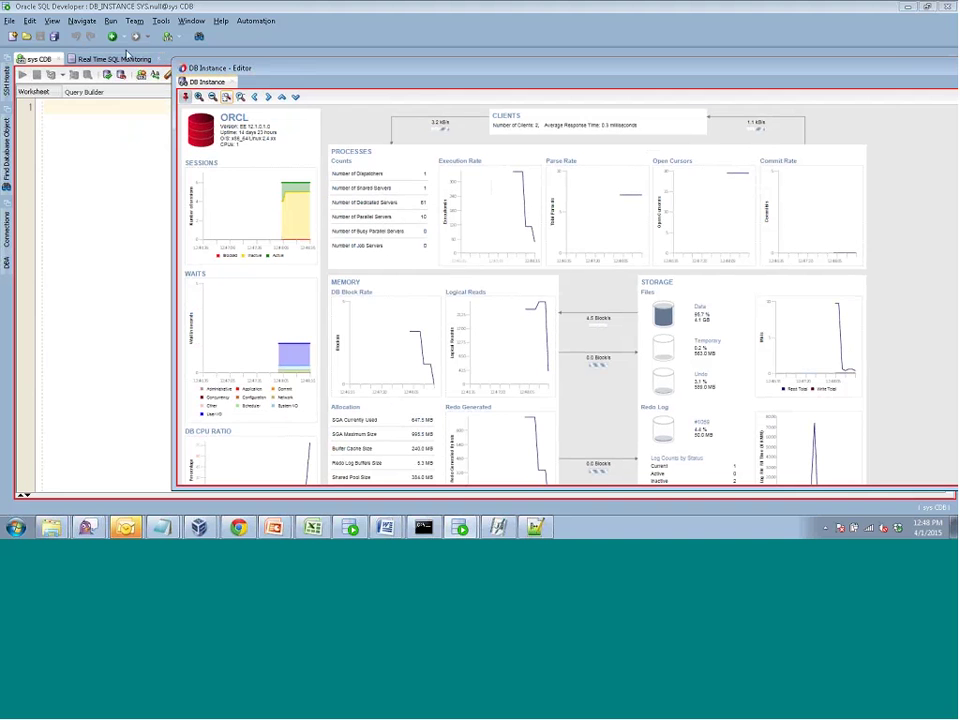
pyautogui.doubleClick(220, 67)
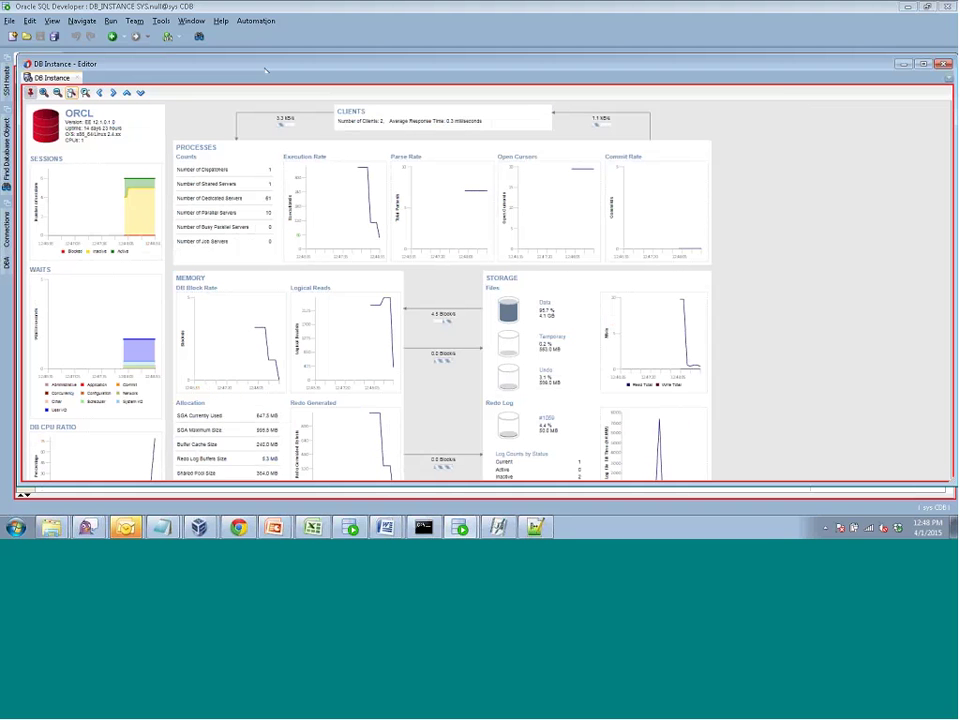
pyautogui.click(924, 65)
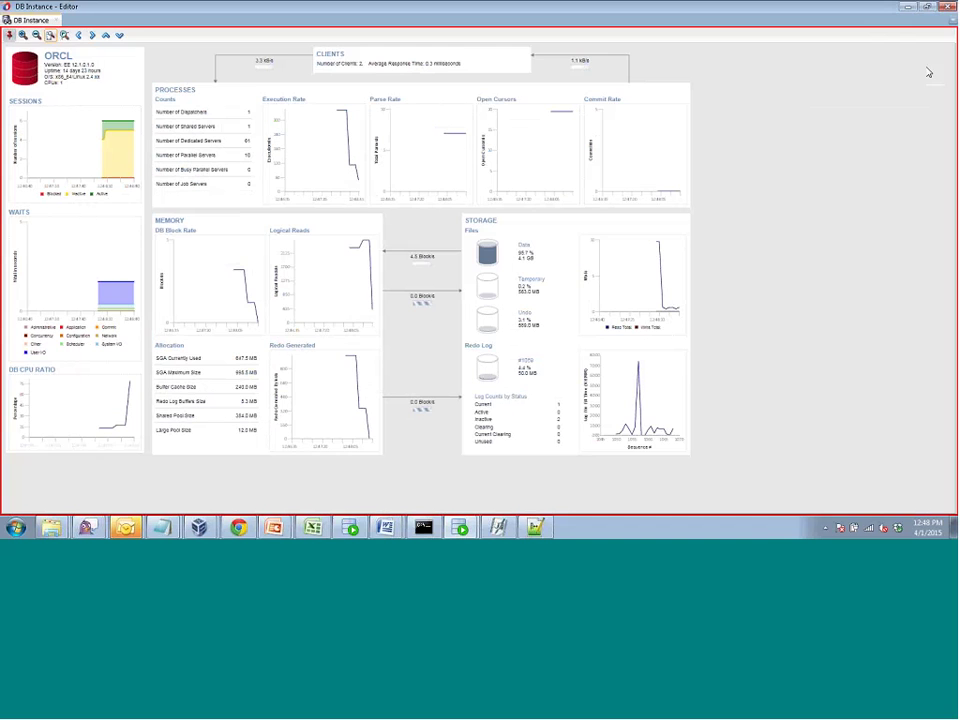
pyautogui.click(50, 36)
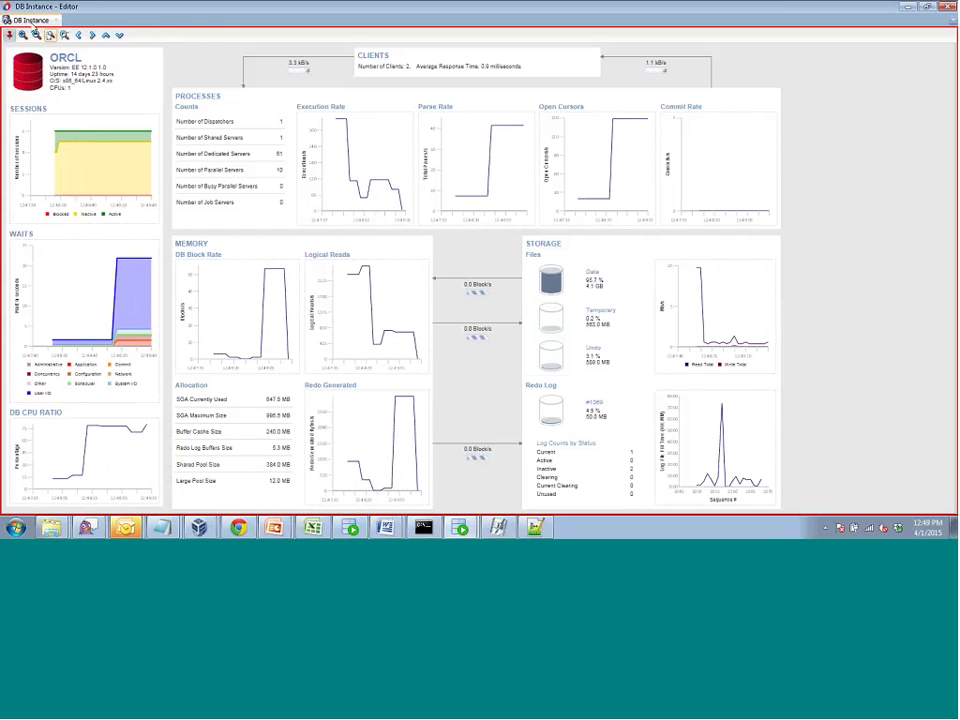
# Dock the DB Instance view back into the main window and show the log of executed statements in a shortened pane beneath it
pyautogui.rightClick(32, 18)
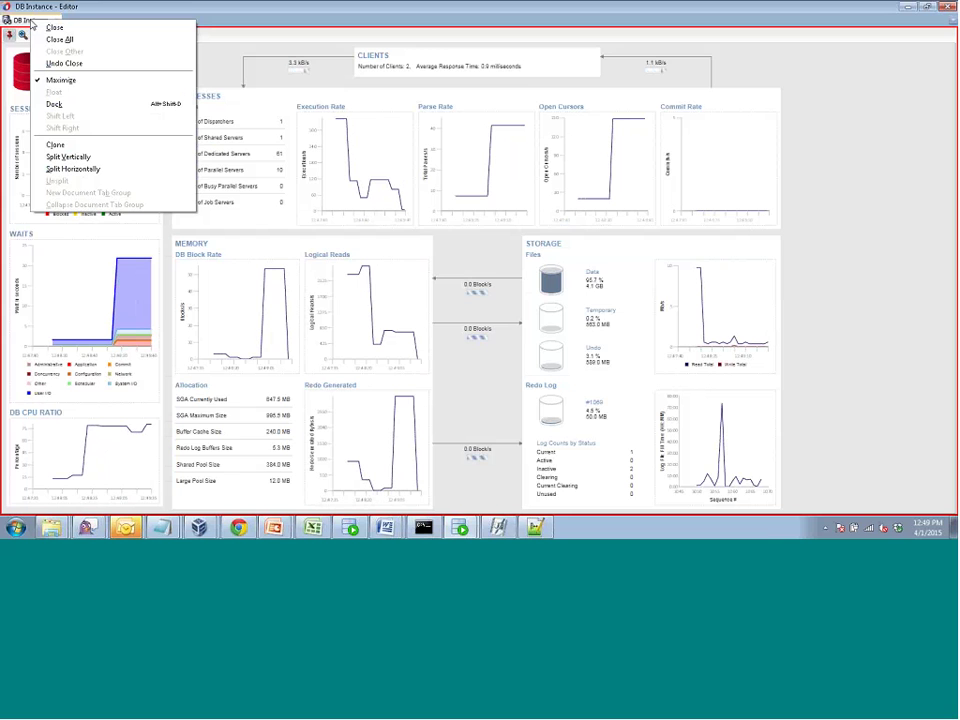
pyautogui.click(55, 105)
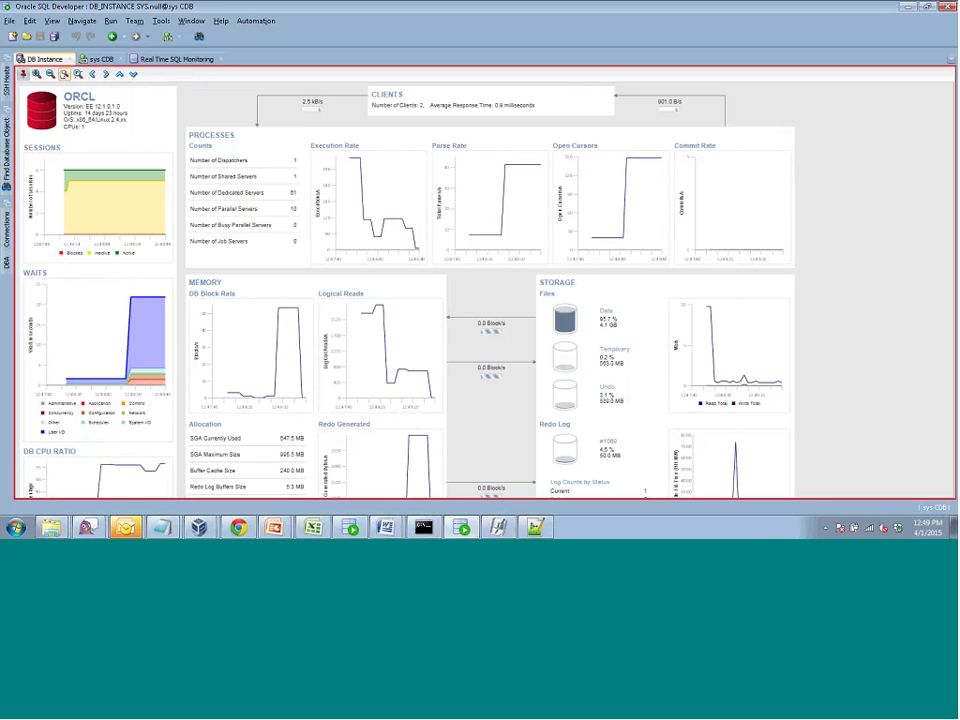
pyautogui.click(52, 21)
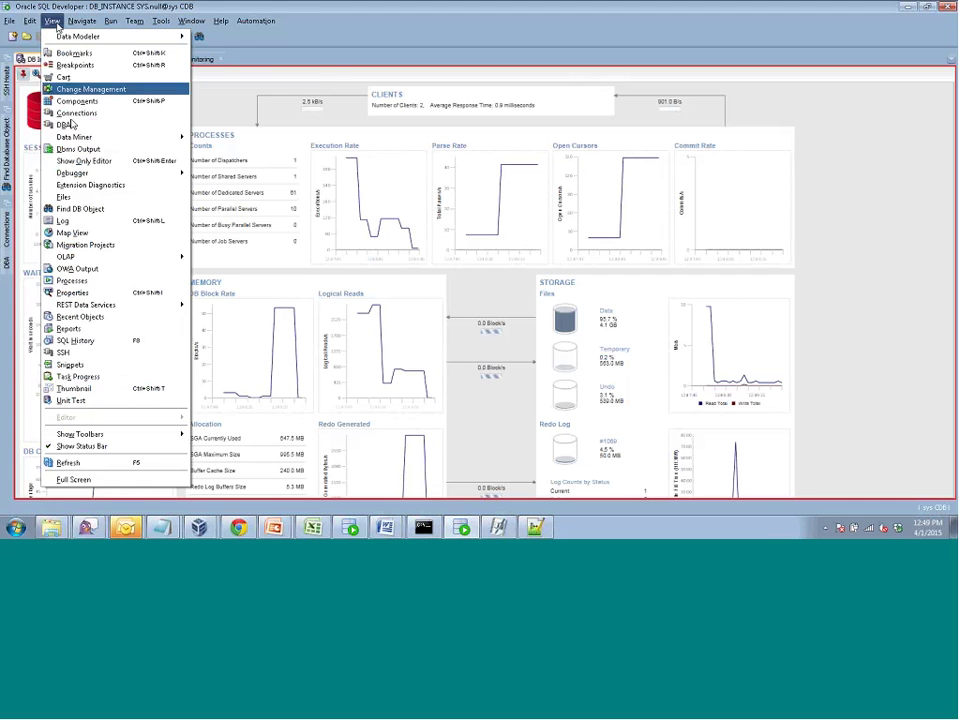
pyautogui.click(70, 221)
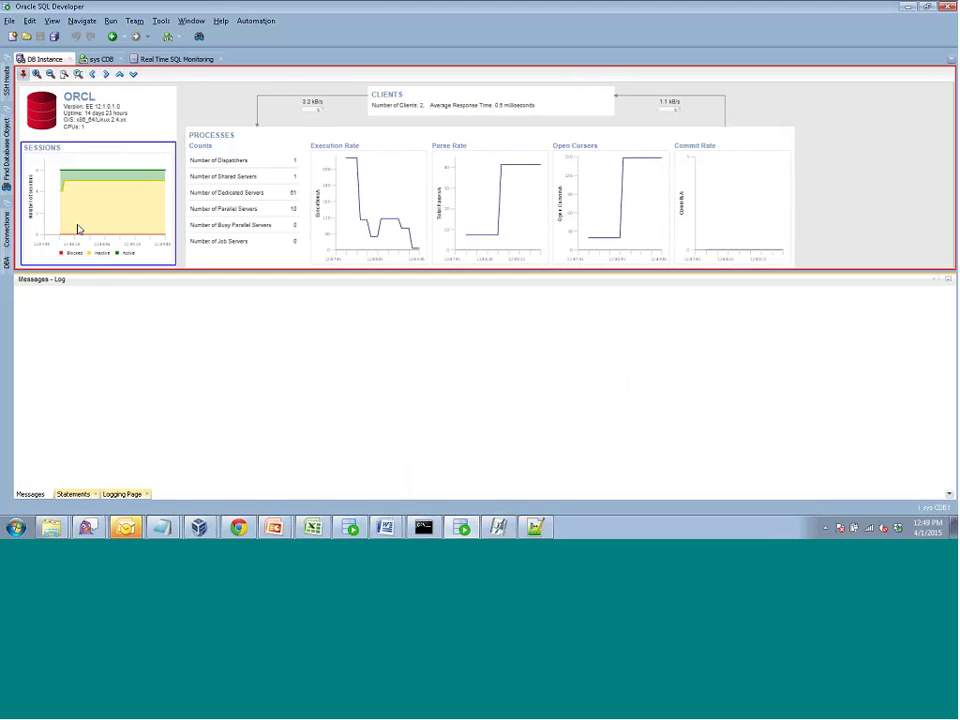
pyautogui.click(76, 495)
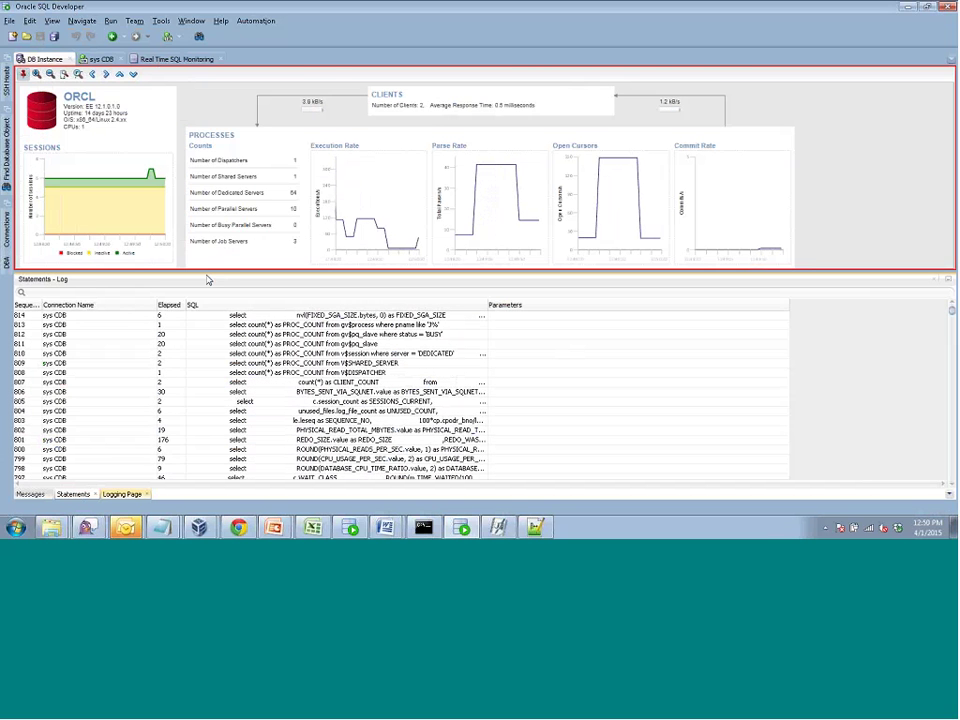
pyautogui.moveTo(205, 272); pyautogui.dragTo(205, 370)
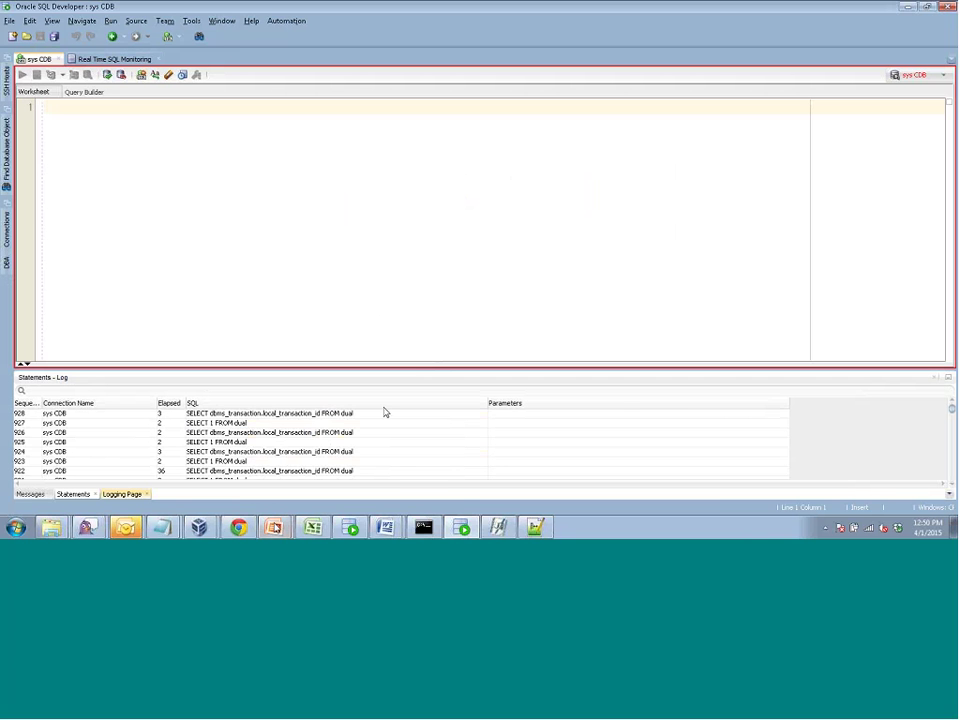
# Switch to the running PowerPoint slide show and advance past the DB Instance slides to the closing Oracle slide
pyautogui.moveTo(274, 525)
pyautogui.click(267, 484)
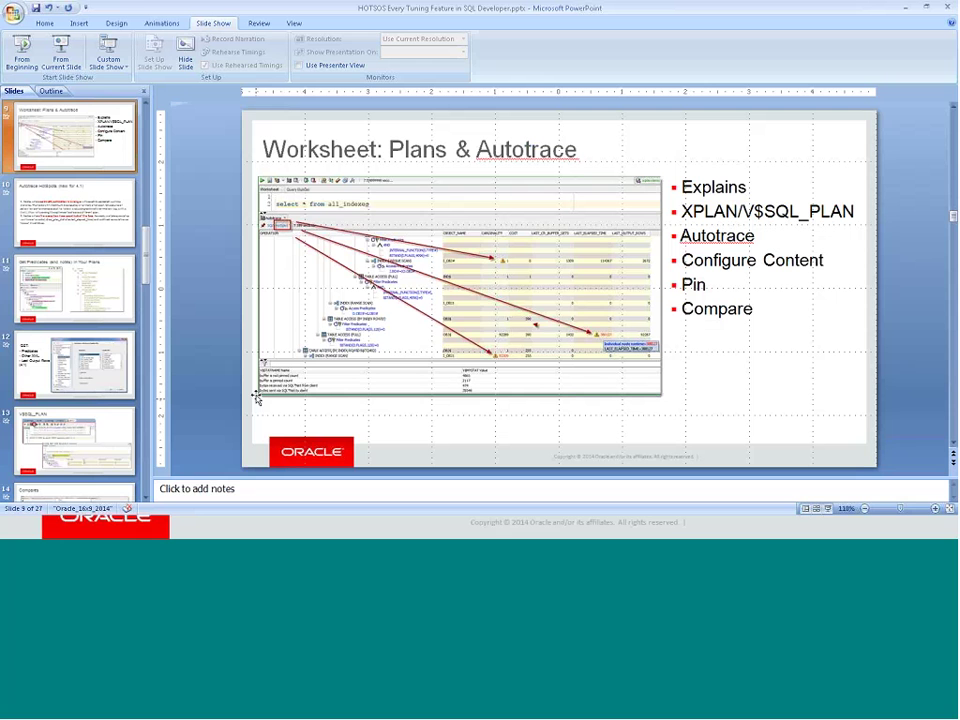
pyautogui.hotkey('alt', 'Tab')
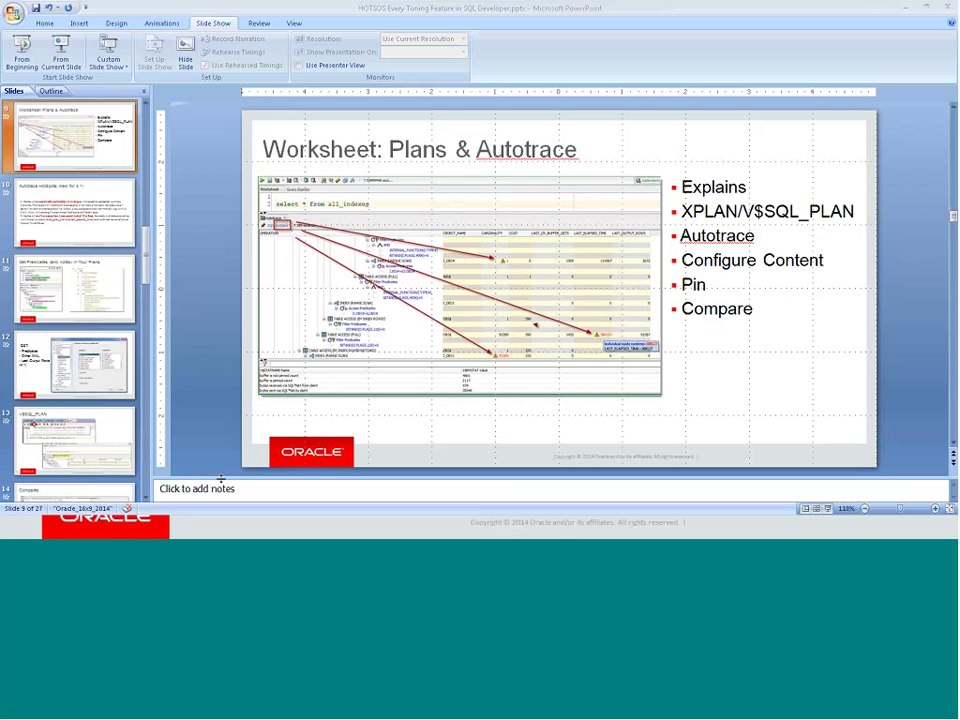
pyautogui.hotkey('alt', 'Tab')
pyautogui.hotkey('alt', 'Tab')
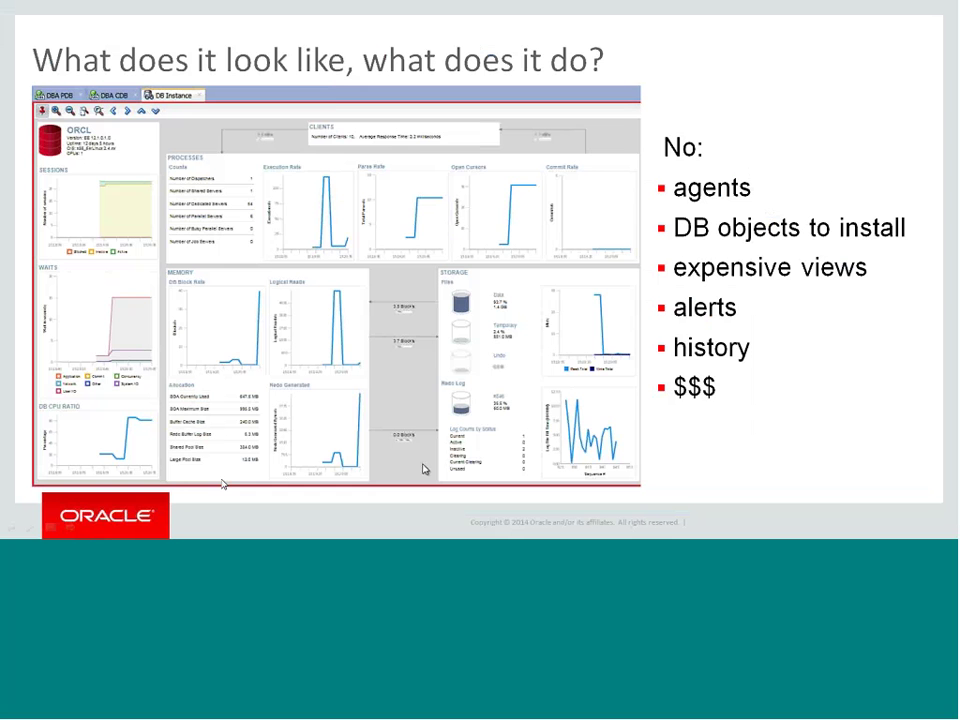
pyautogui.press('pagedown')
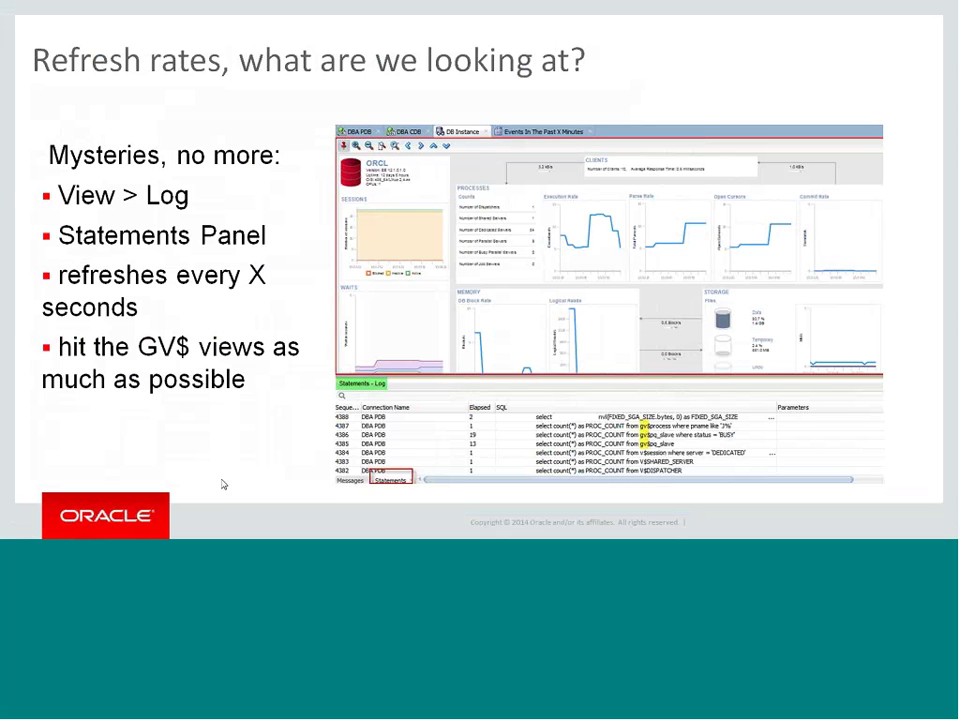
pyautogui.press('pagedown')
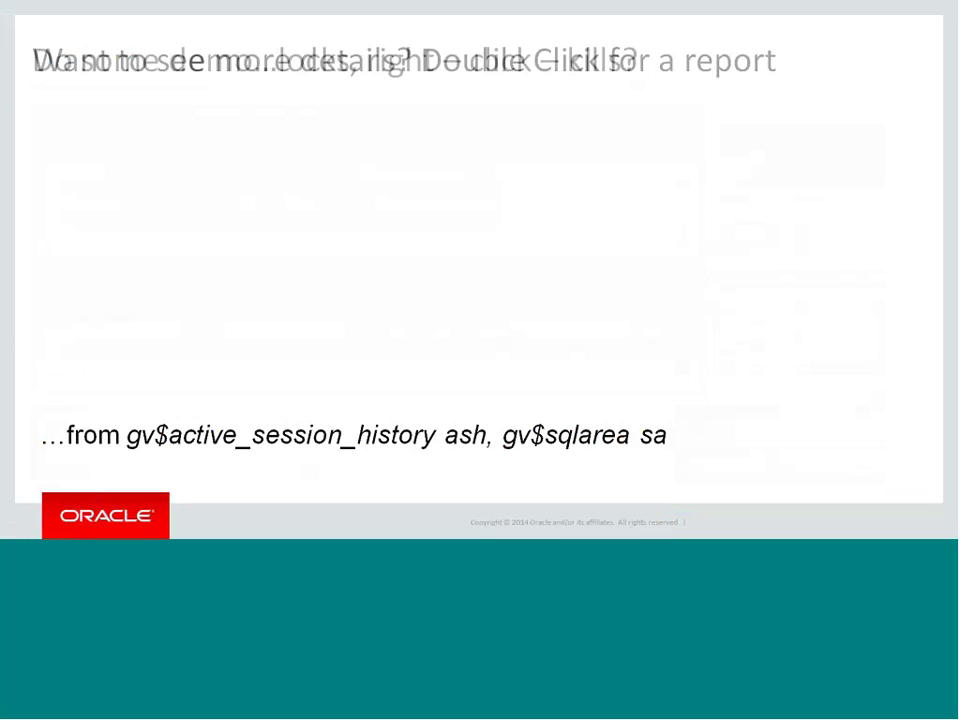
pyautogui.press('pagedown')
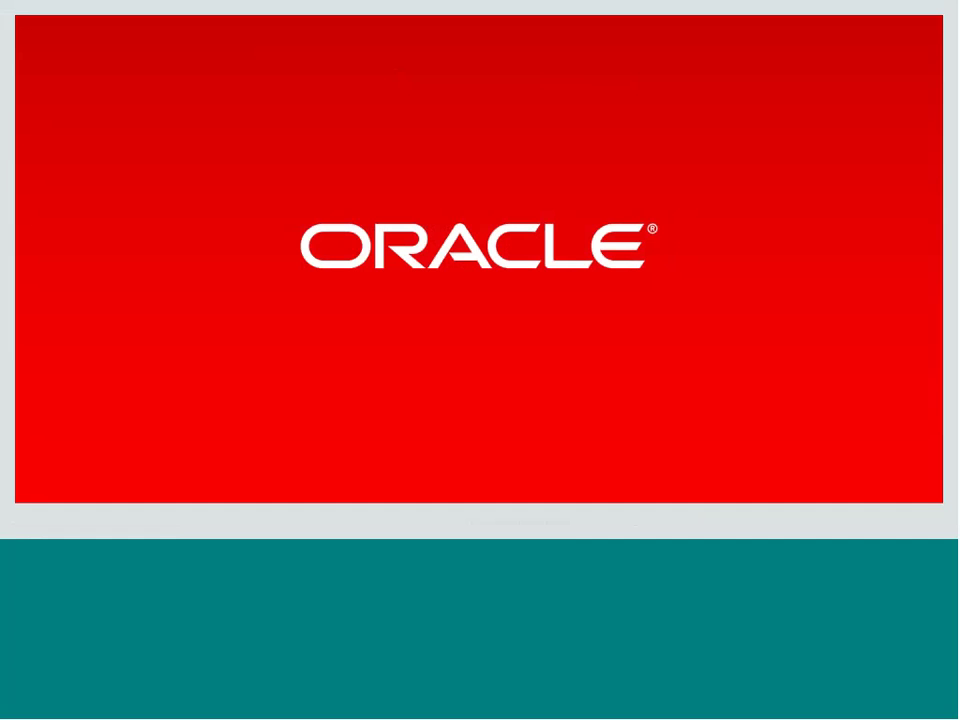
# Switch to Chrome and examine the current session details and upcoming talks on Oracle's Database Development Web Series page
pyautogui.hotkey('alt', 'Tab')
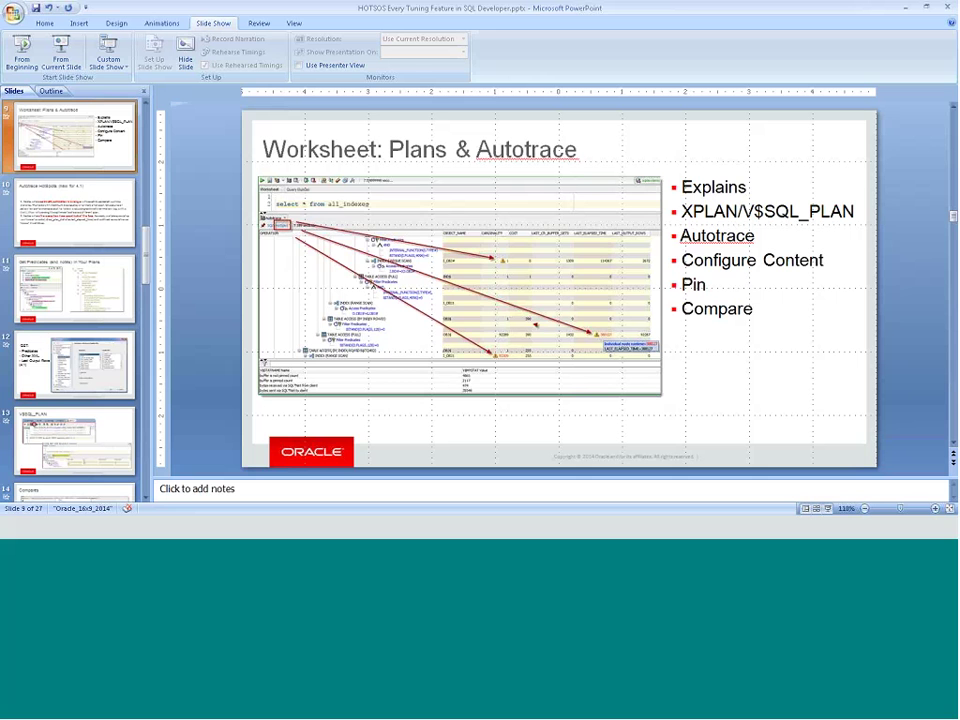
pyautogui.hotkey('alt', 'Tab')
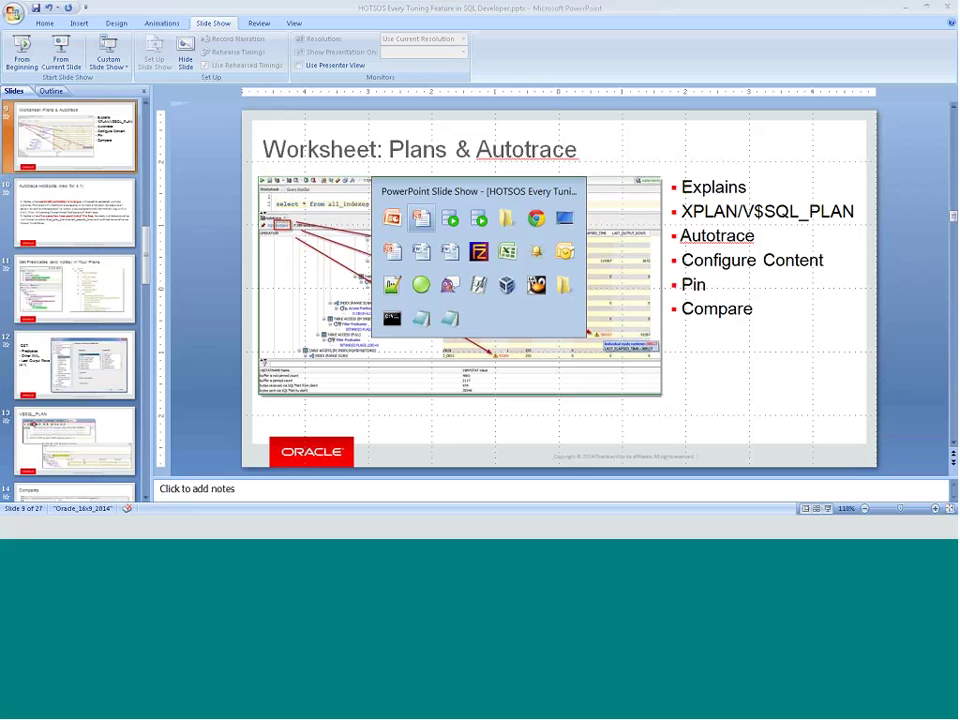
pyautogui.hotkey('alt', 'Tab')
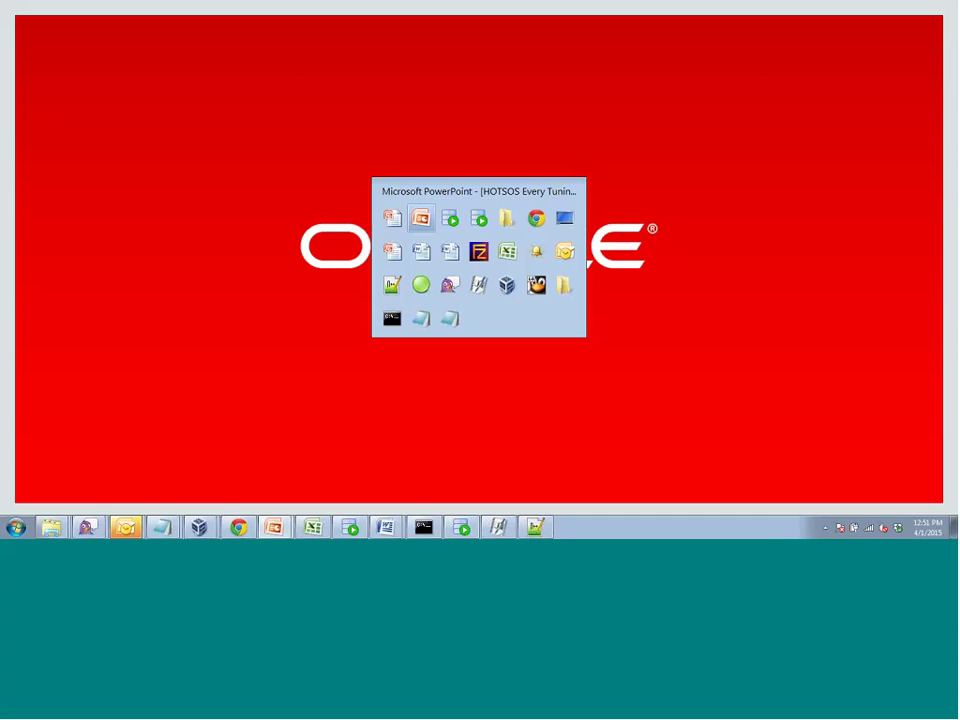
pyautogui.hotkey('alt', 'Tab')
pyautogui.hotkey('alt', 'Tab')
pyautogui.hotkey('alt', 'Tab')
pyautogui.hotkey('alt', 'Tab')
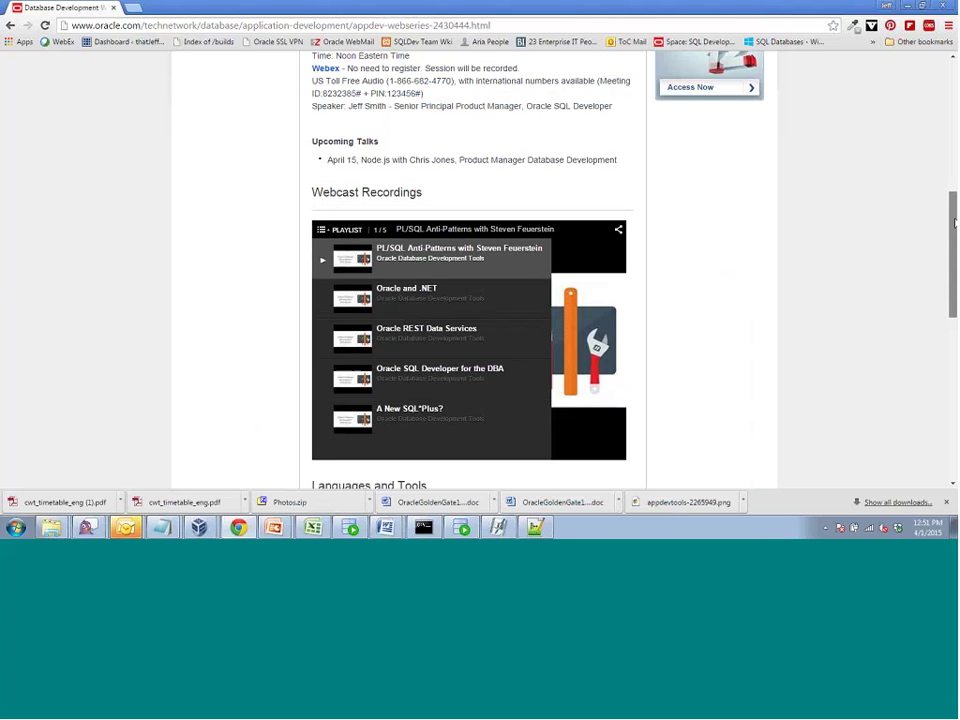
pyautogui.scroll(3, 953, 225)
pyautogui.scroll(-1, 497, 259)
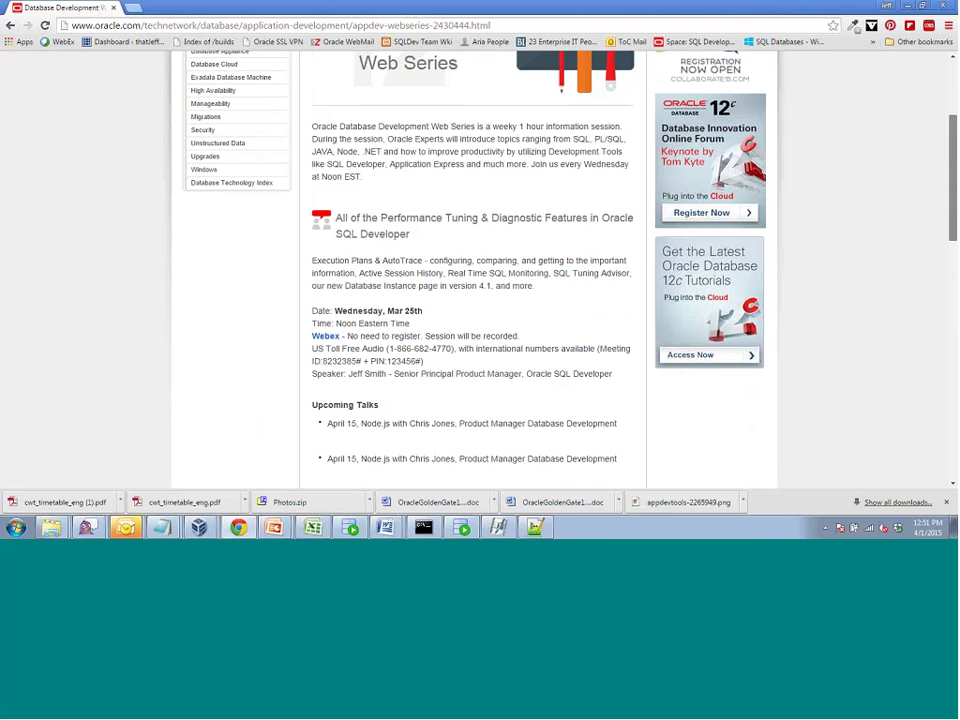